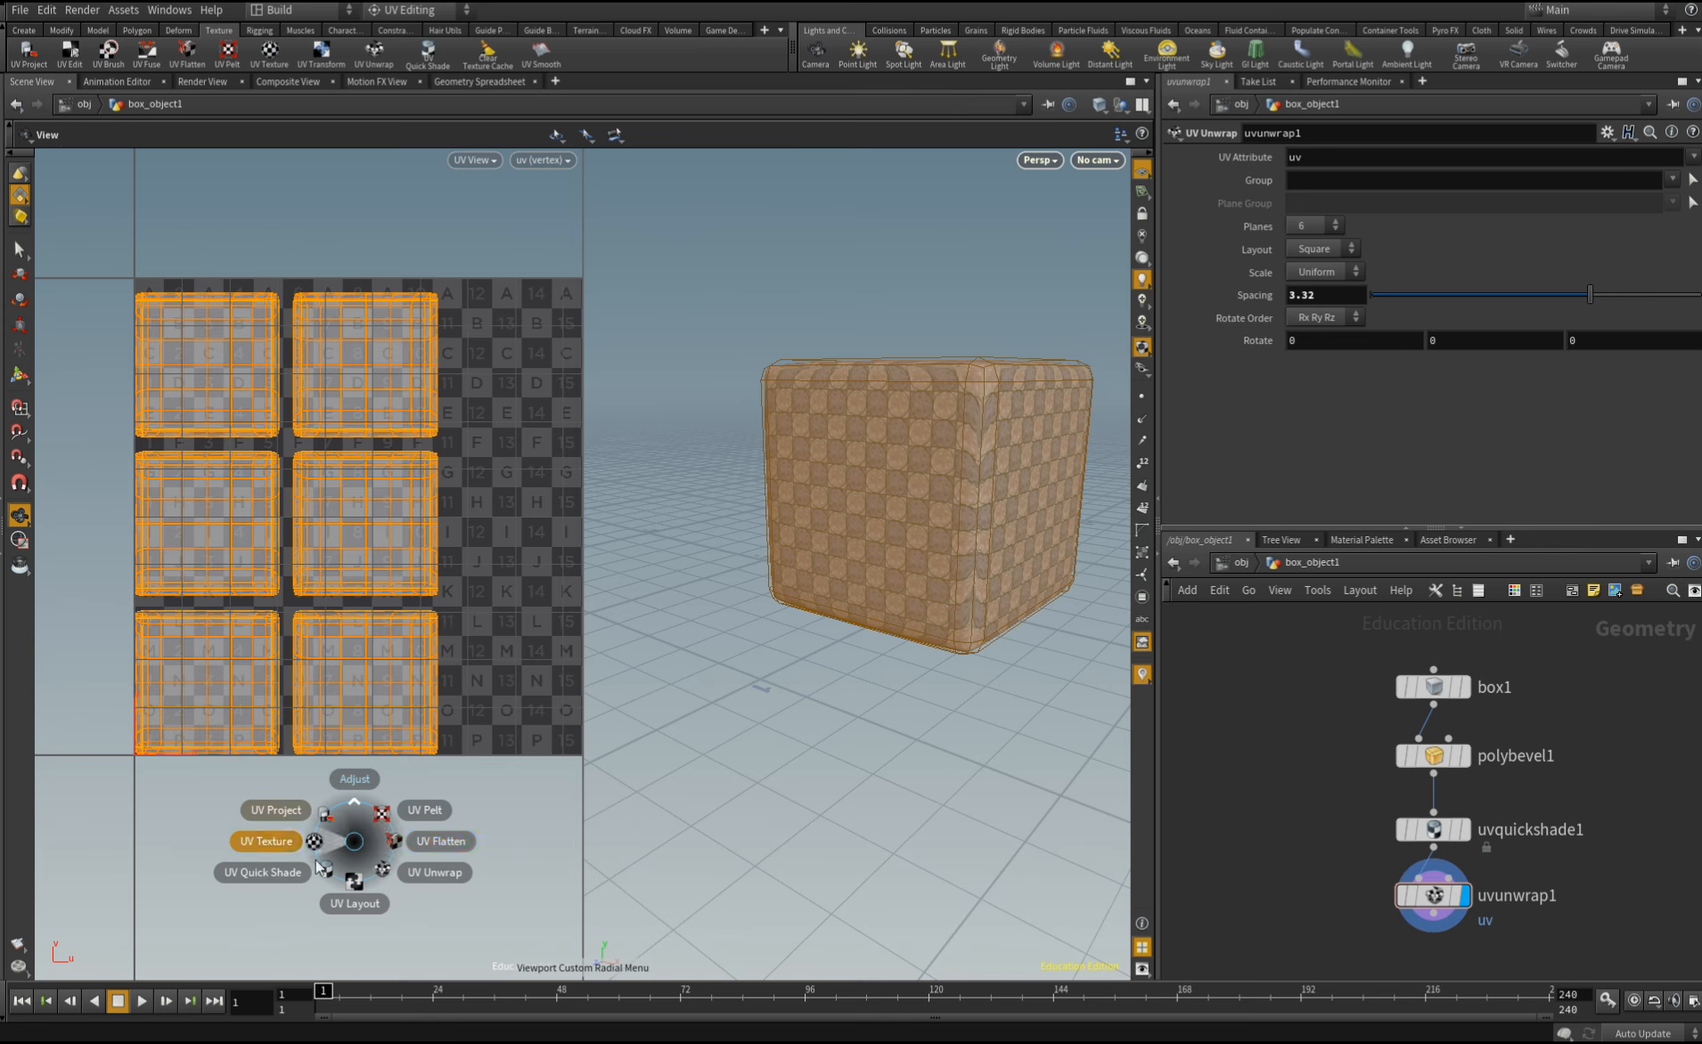
pyautogui.moveTo(355, 778)
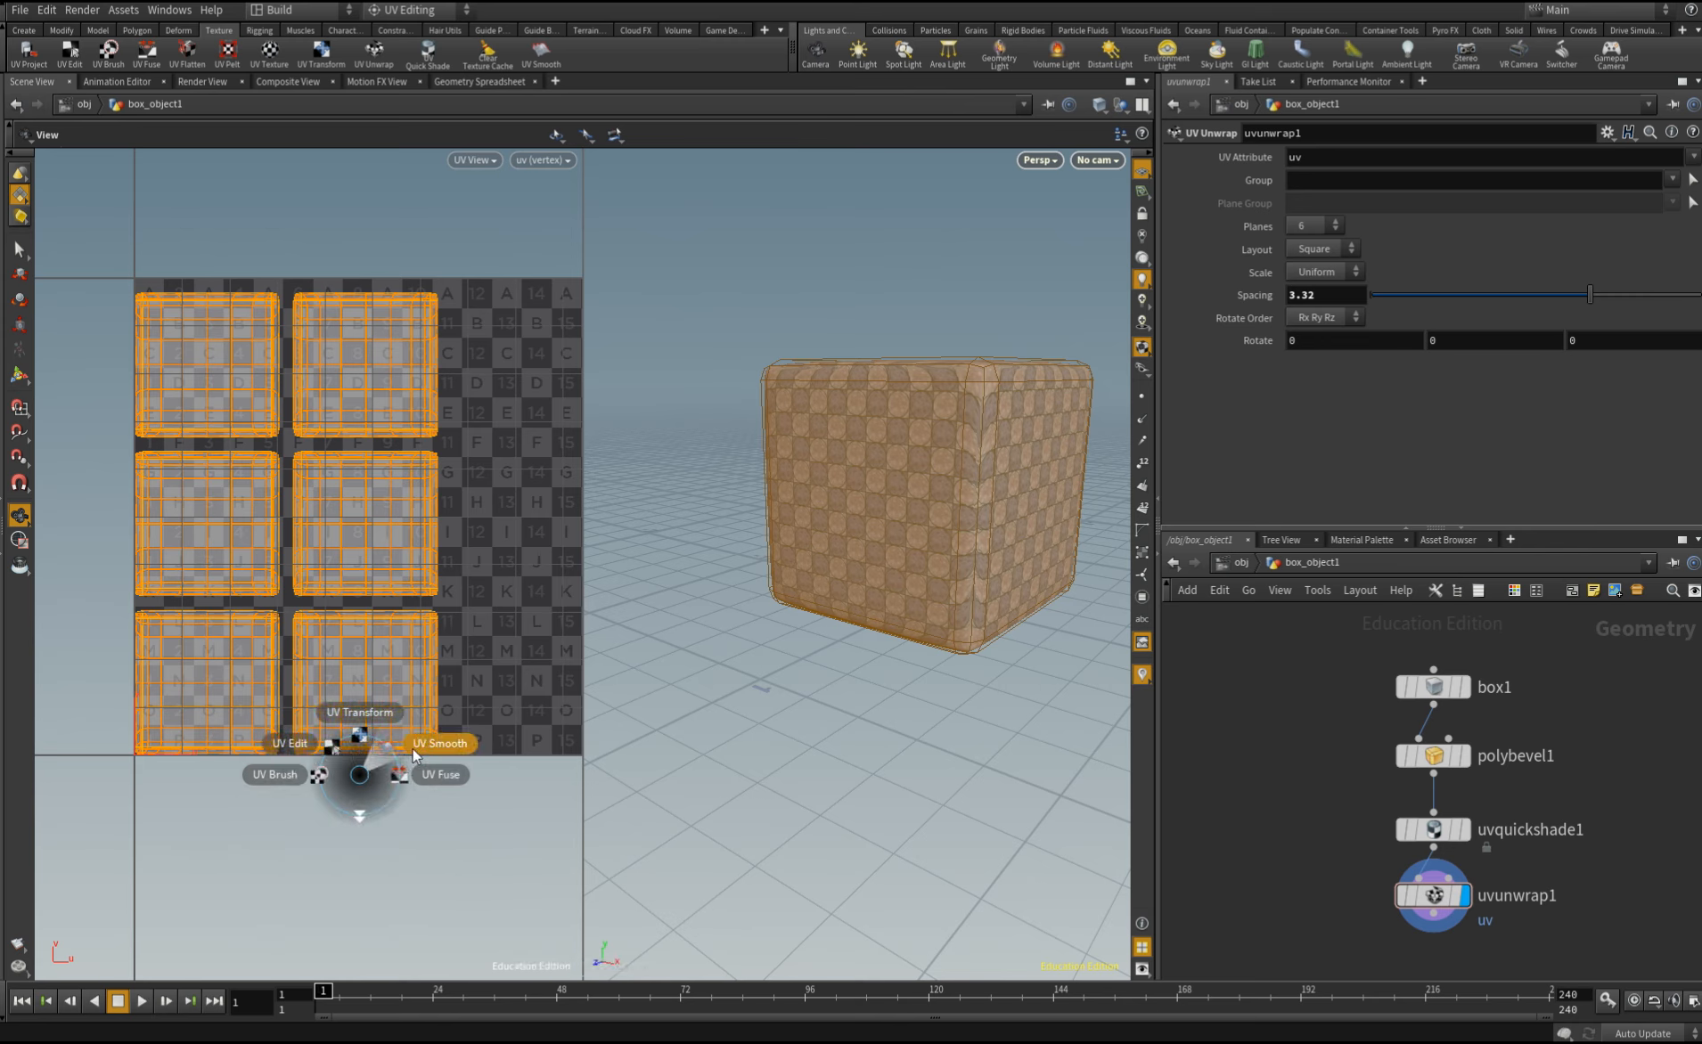
pyautogui.press('Escape')
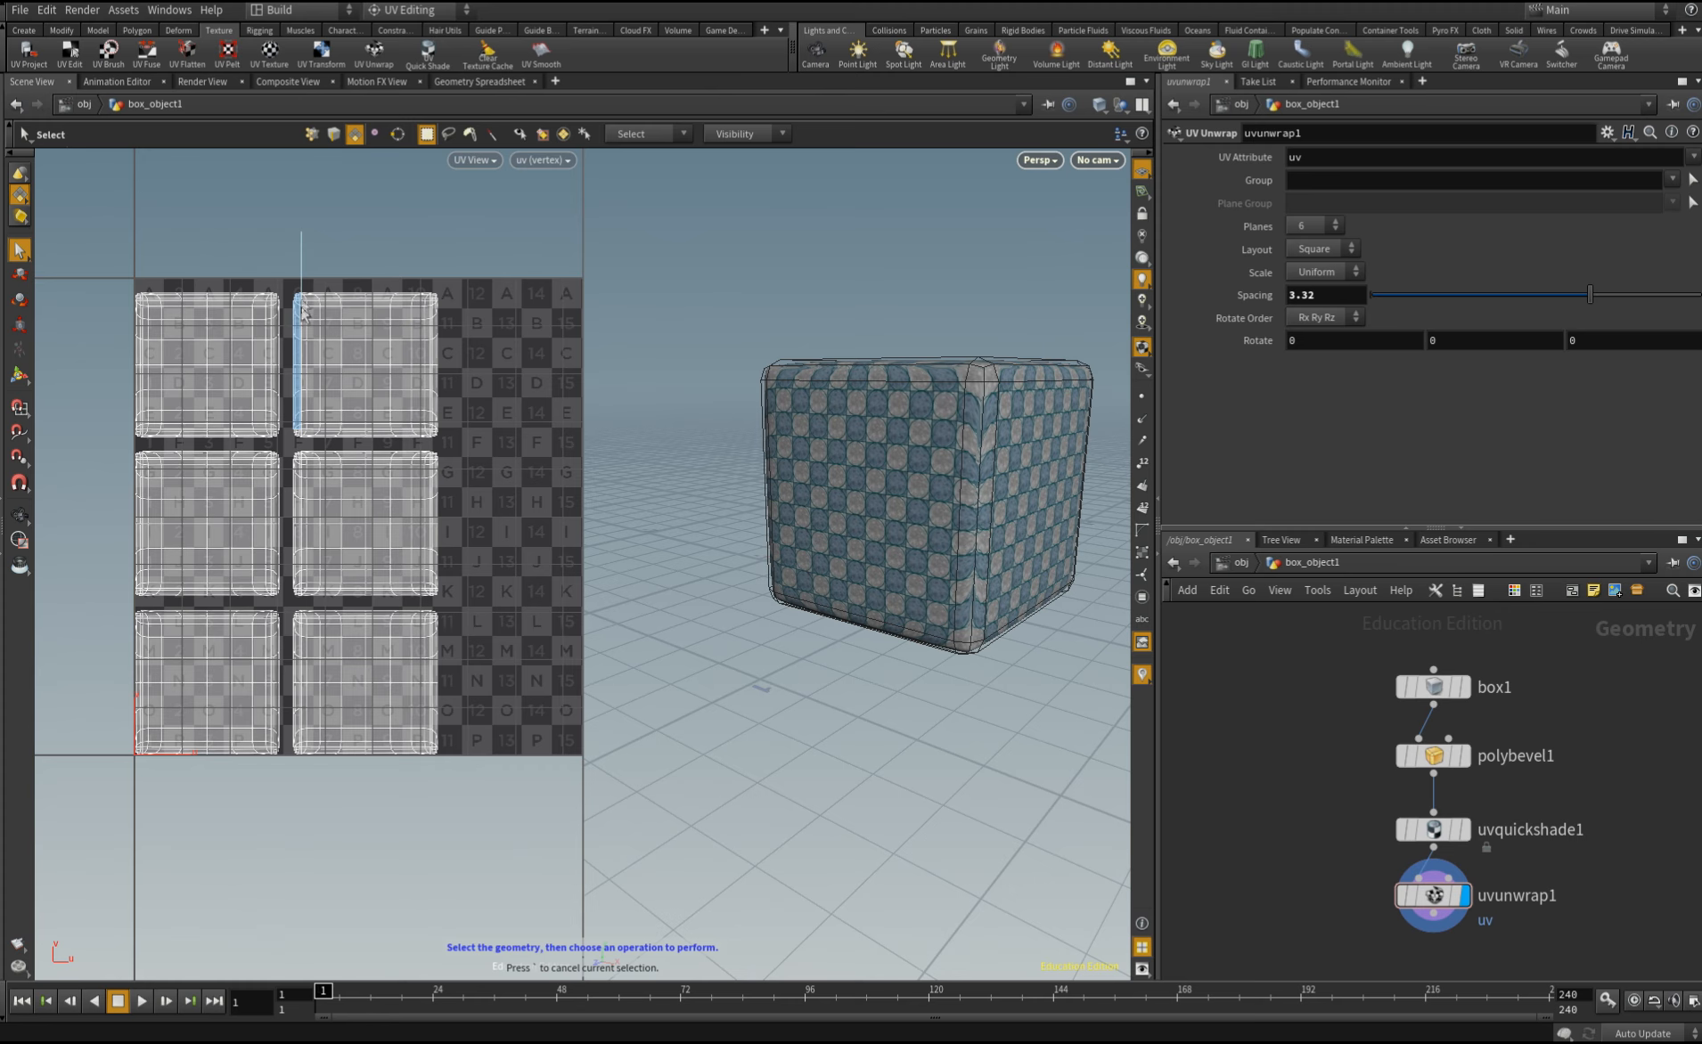
pyautogui.moveTo(142, 220); pyautogui.dragTo(432, 446)
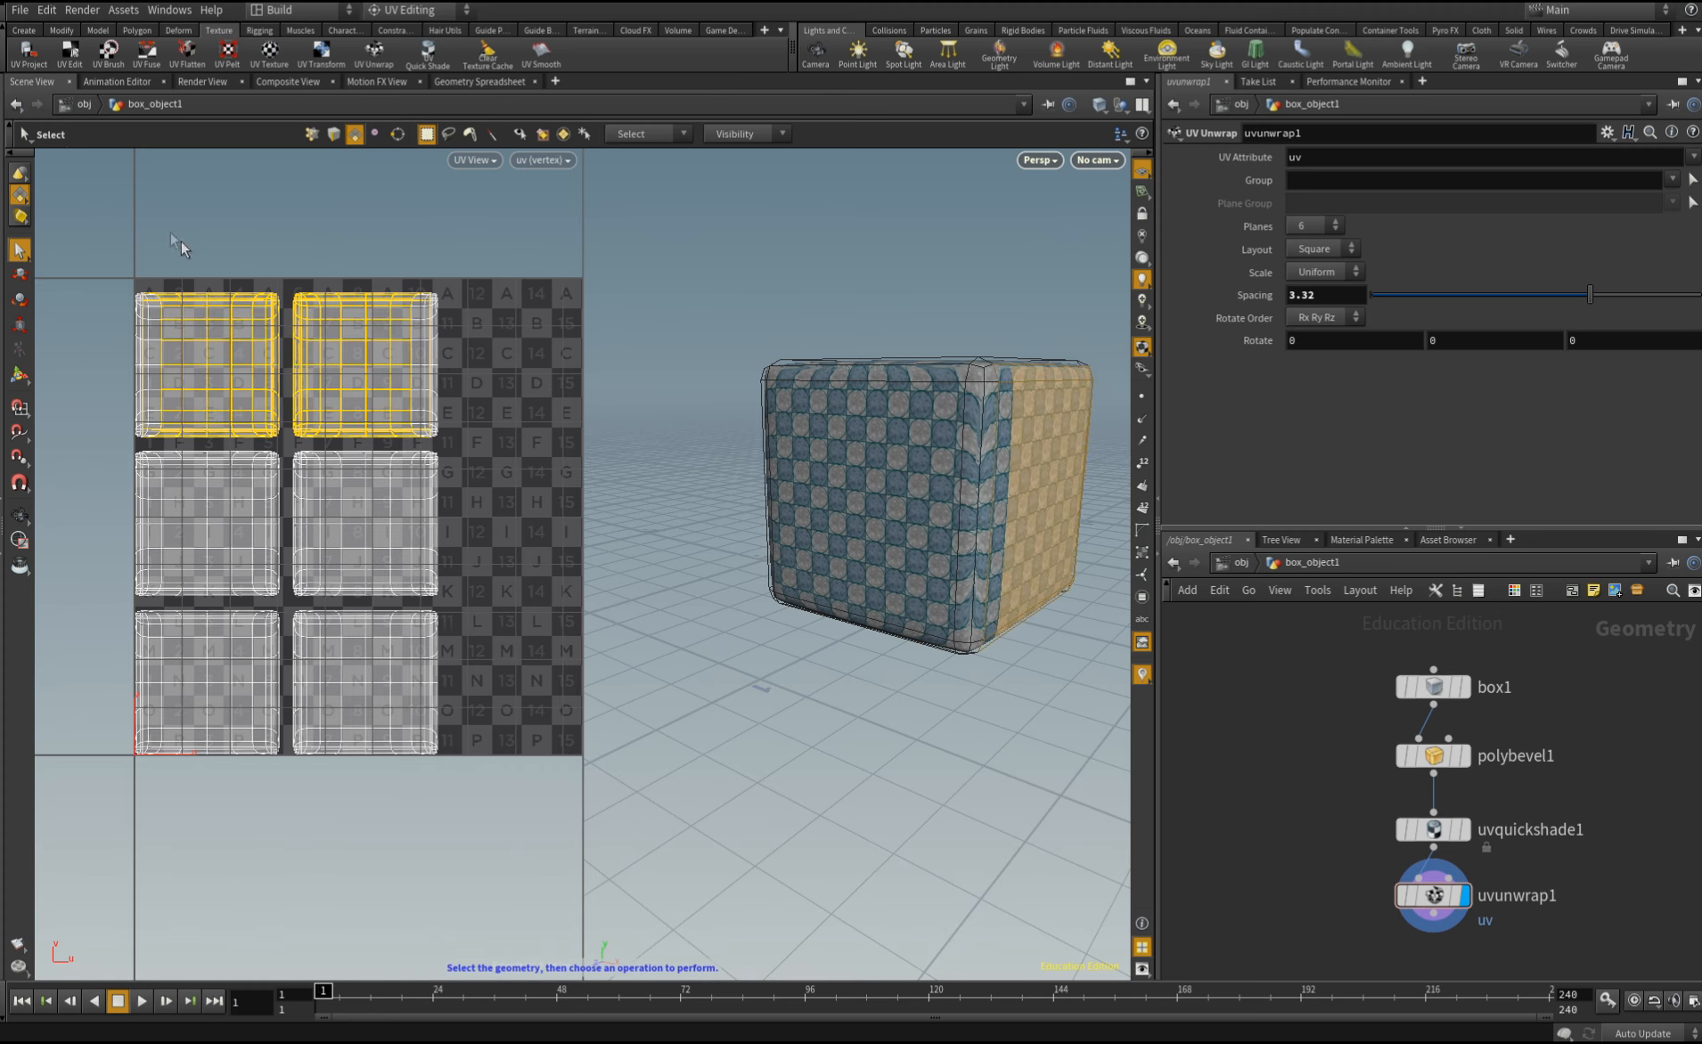
pyautogui.click(162, 201)
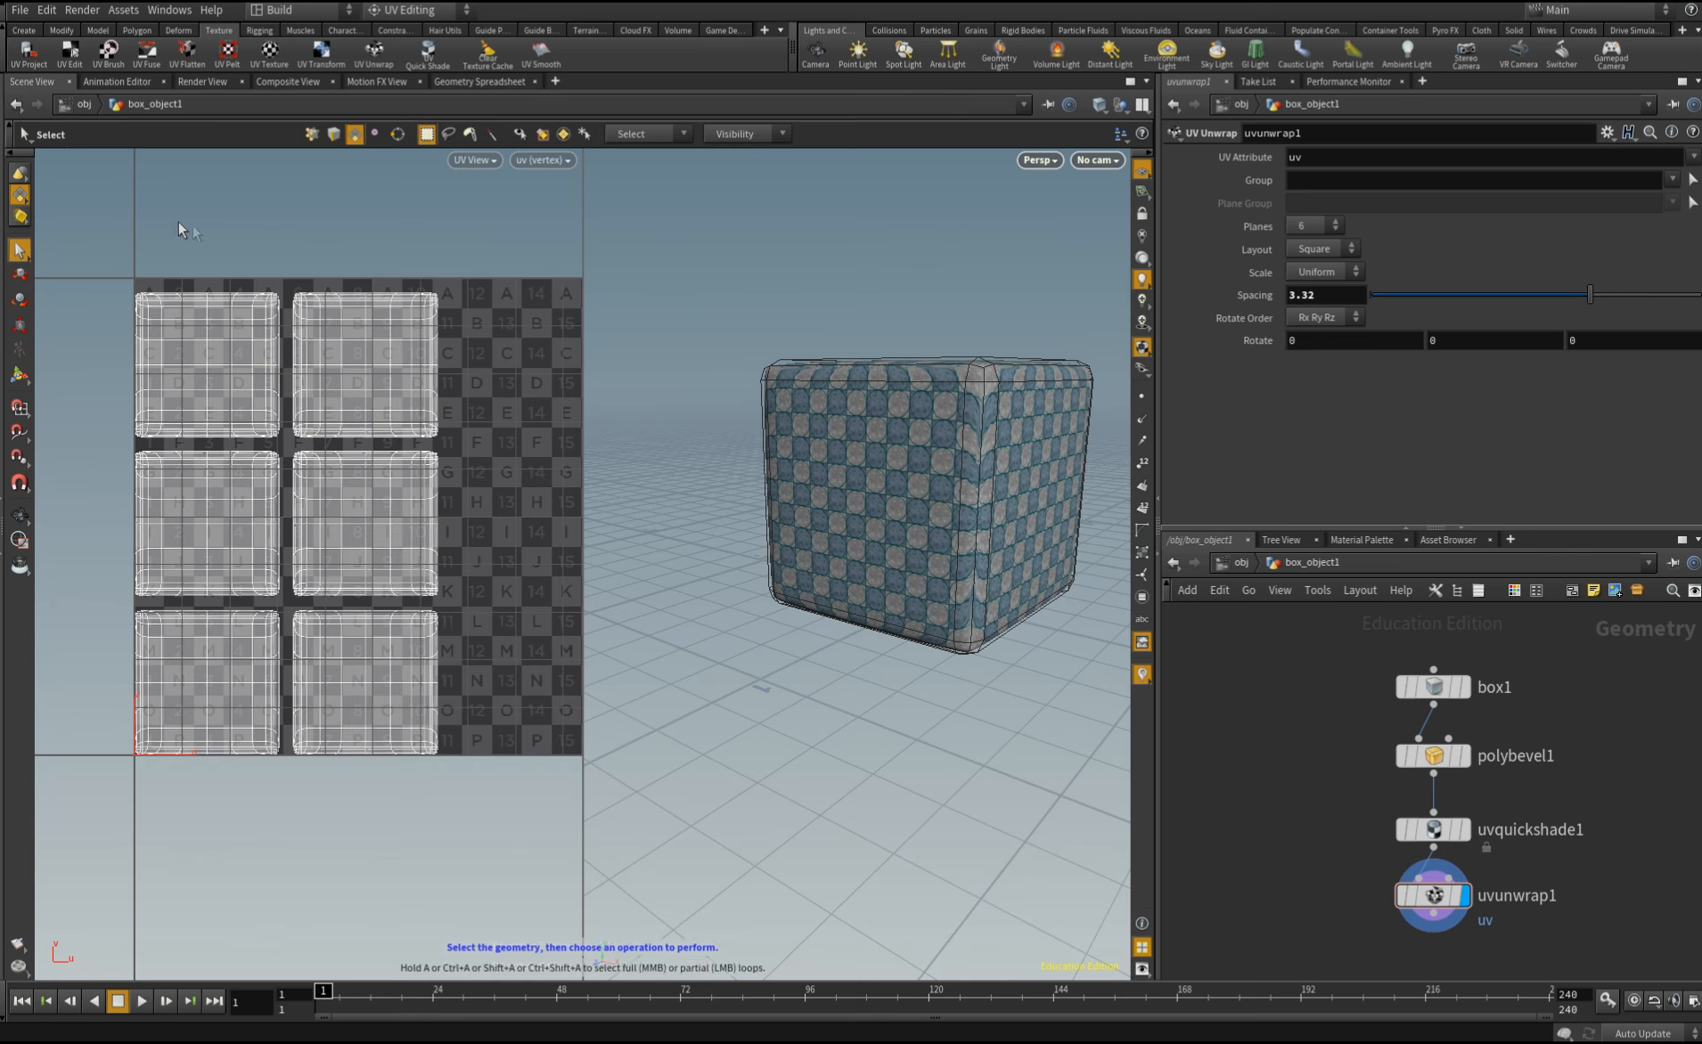
# Apply a UV Quick Shade to all of the box's primitives after the UV unwrap
pyautogui.press('c')
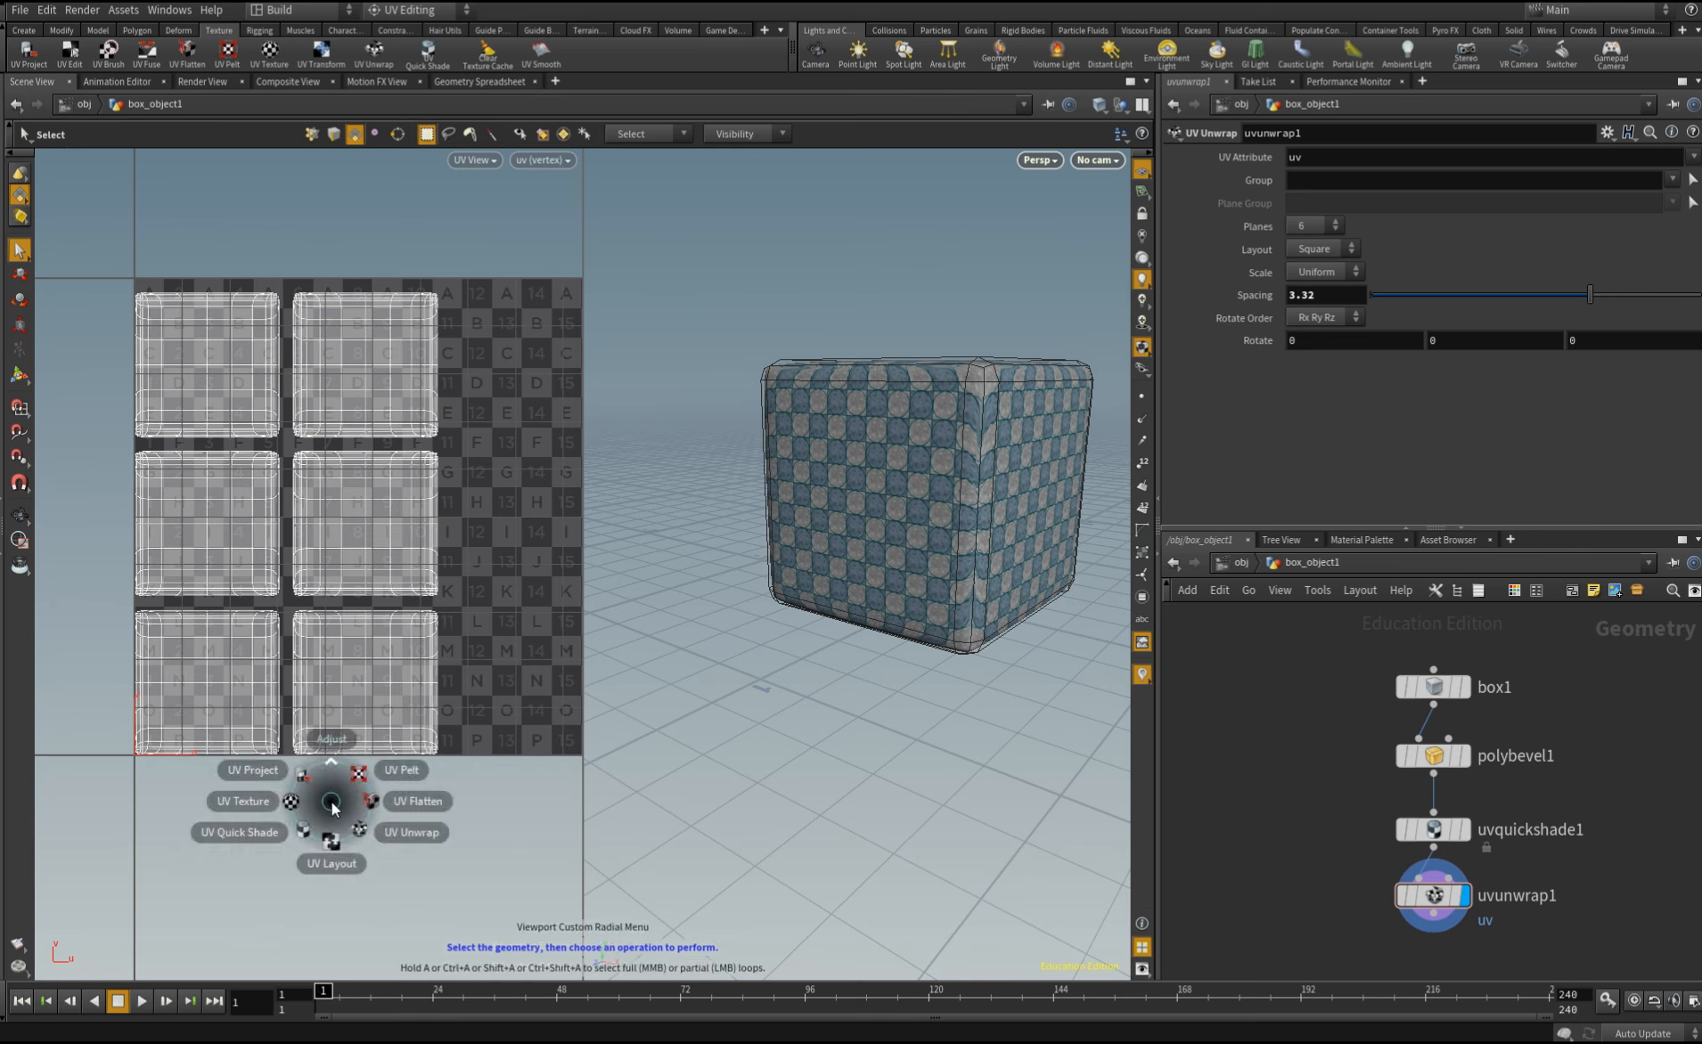
pyautogui.click(260, 835)
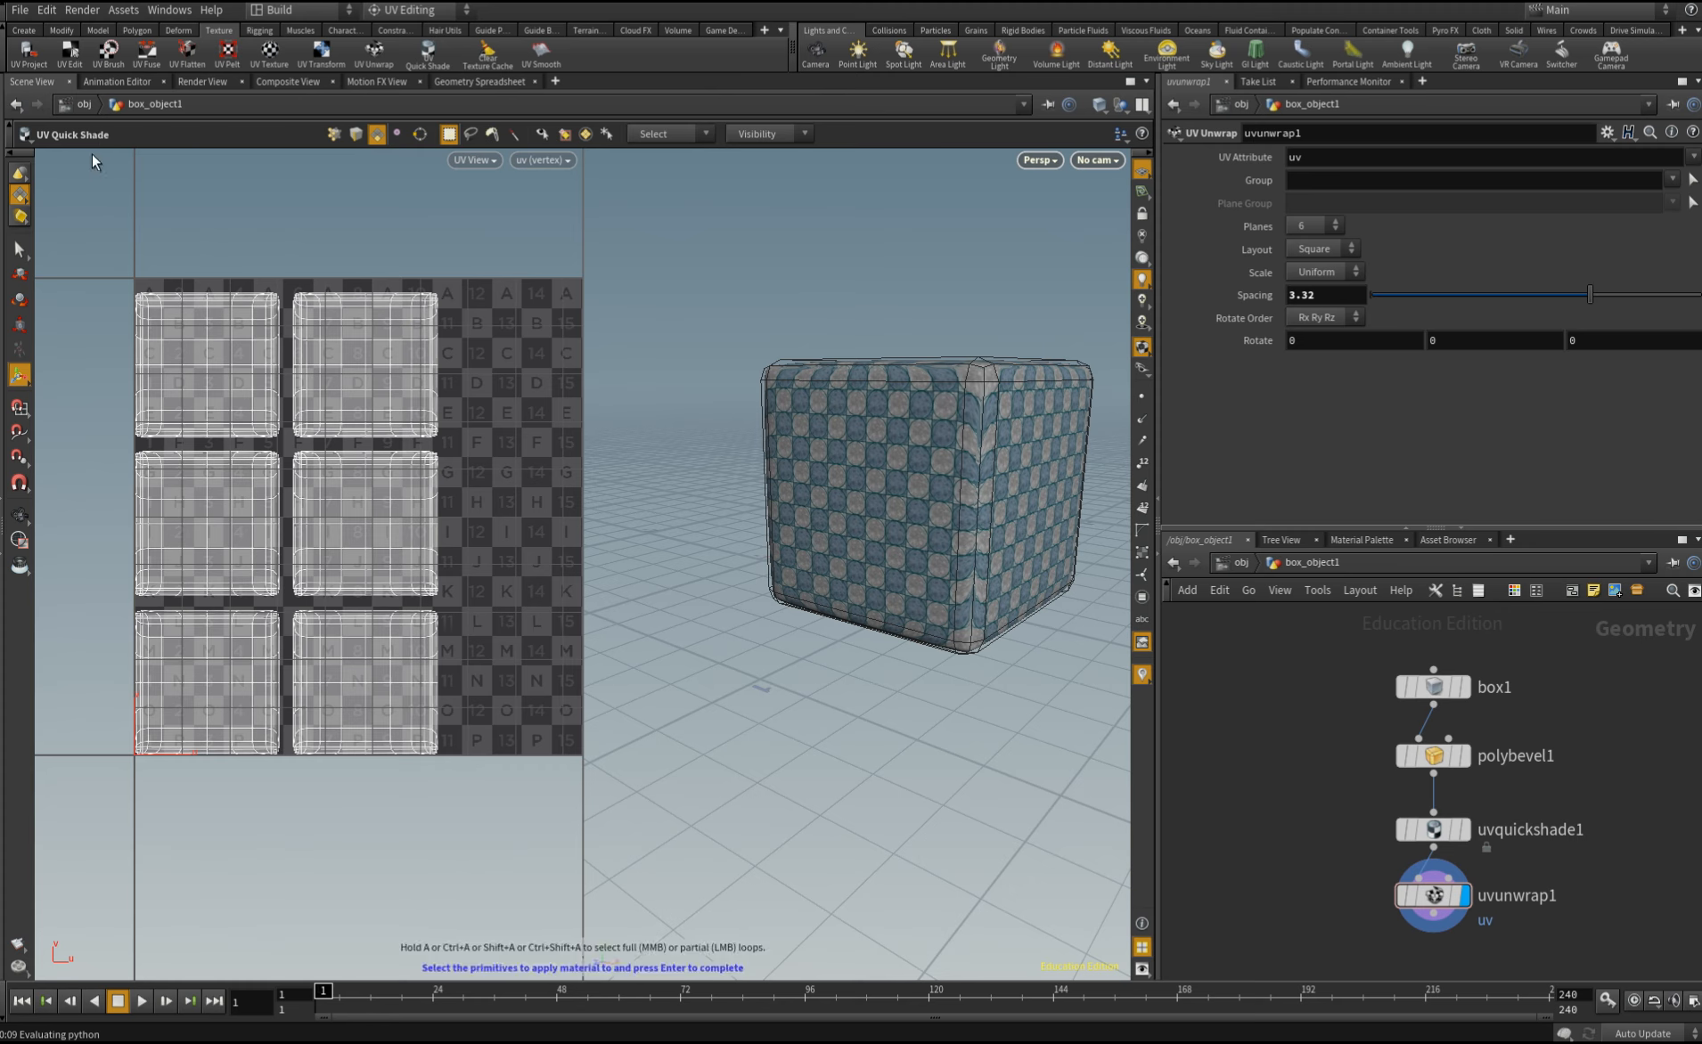
pyautogui.moveTo(62, 243); pyautogui.dragTo(475, 821)
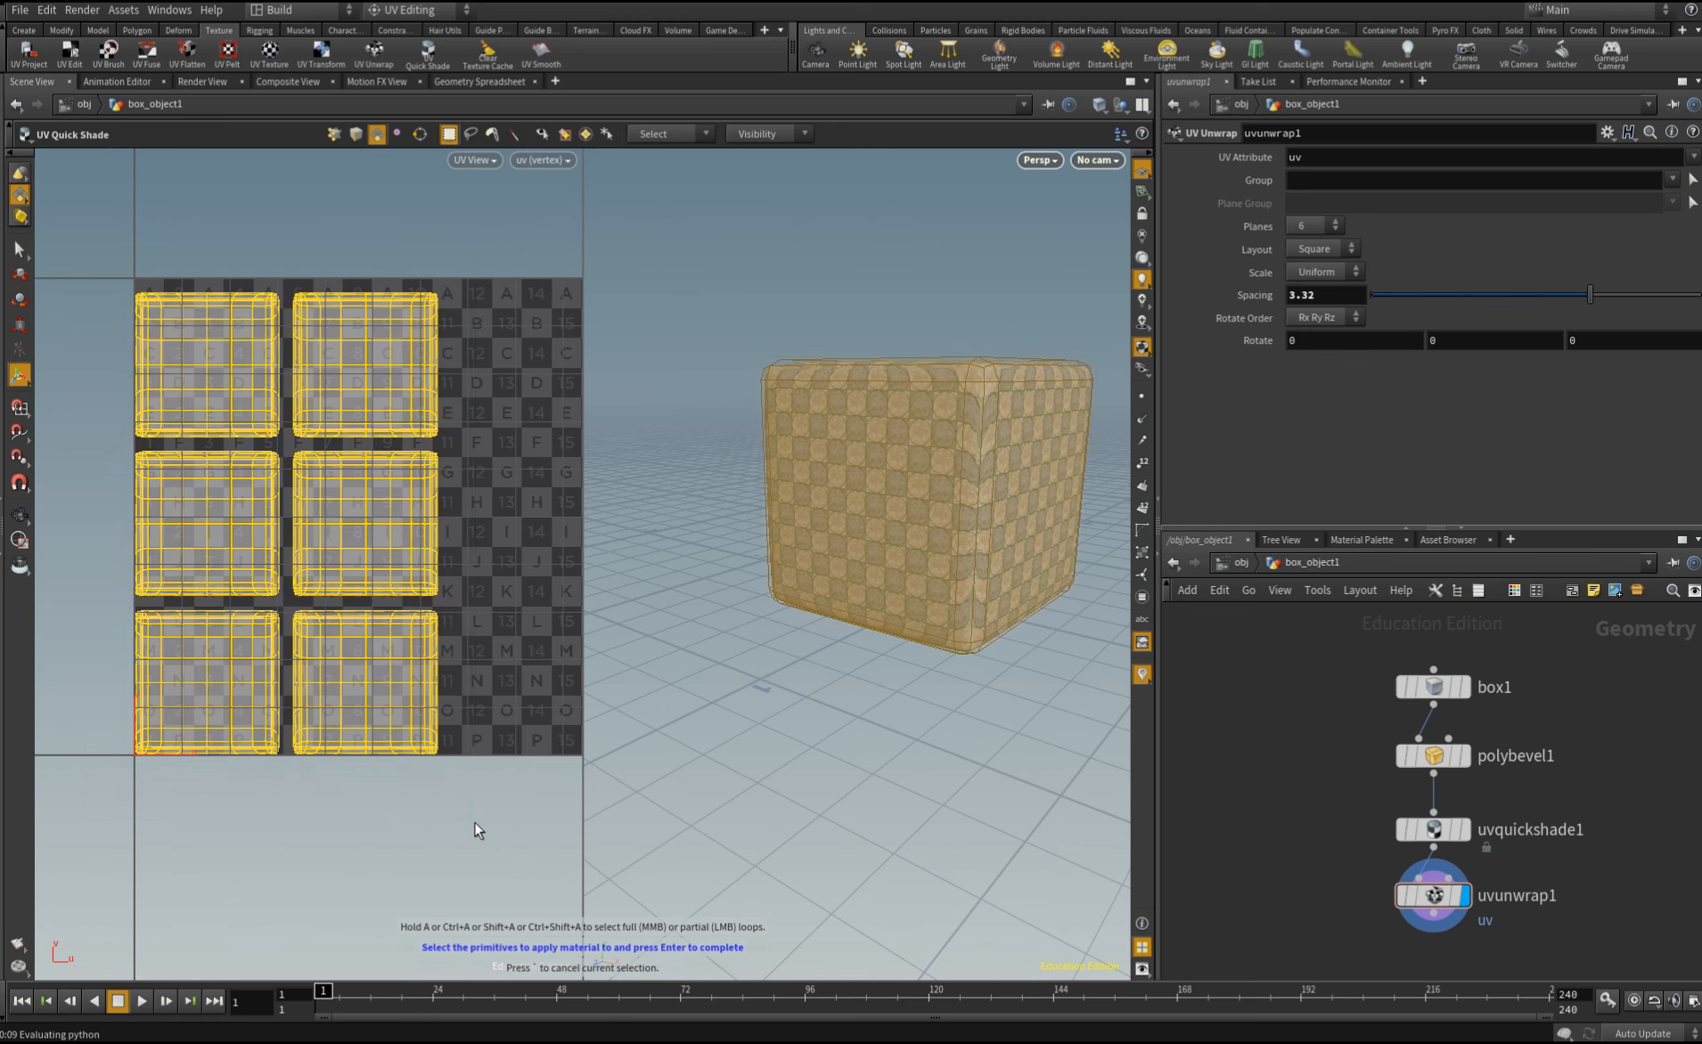
pyautogui.press('Return')
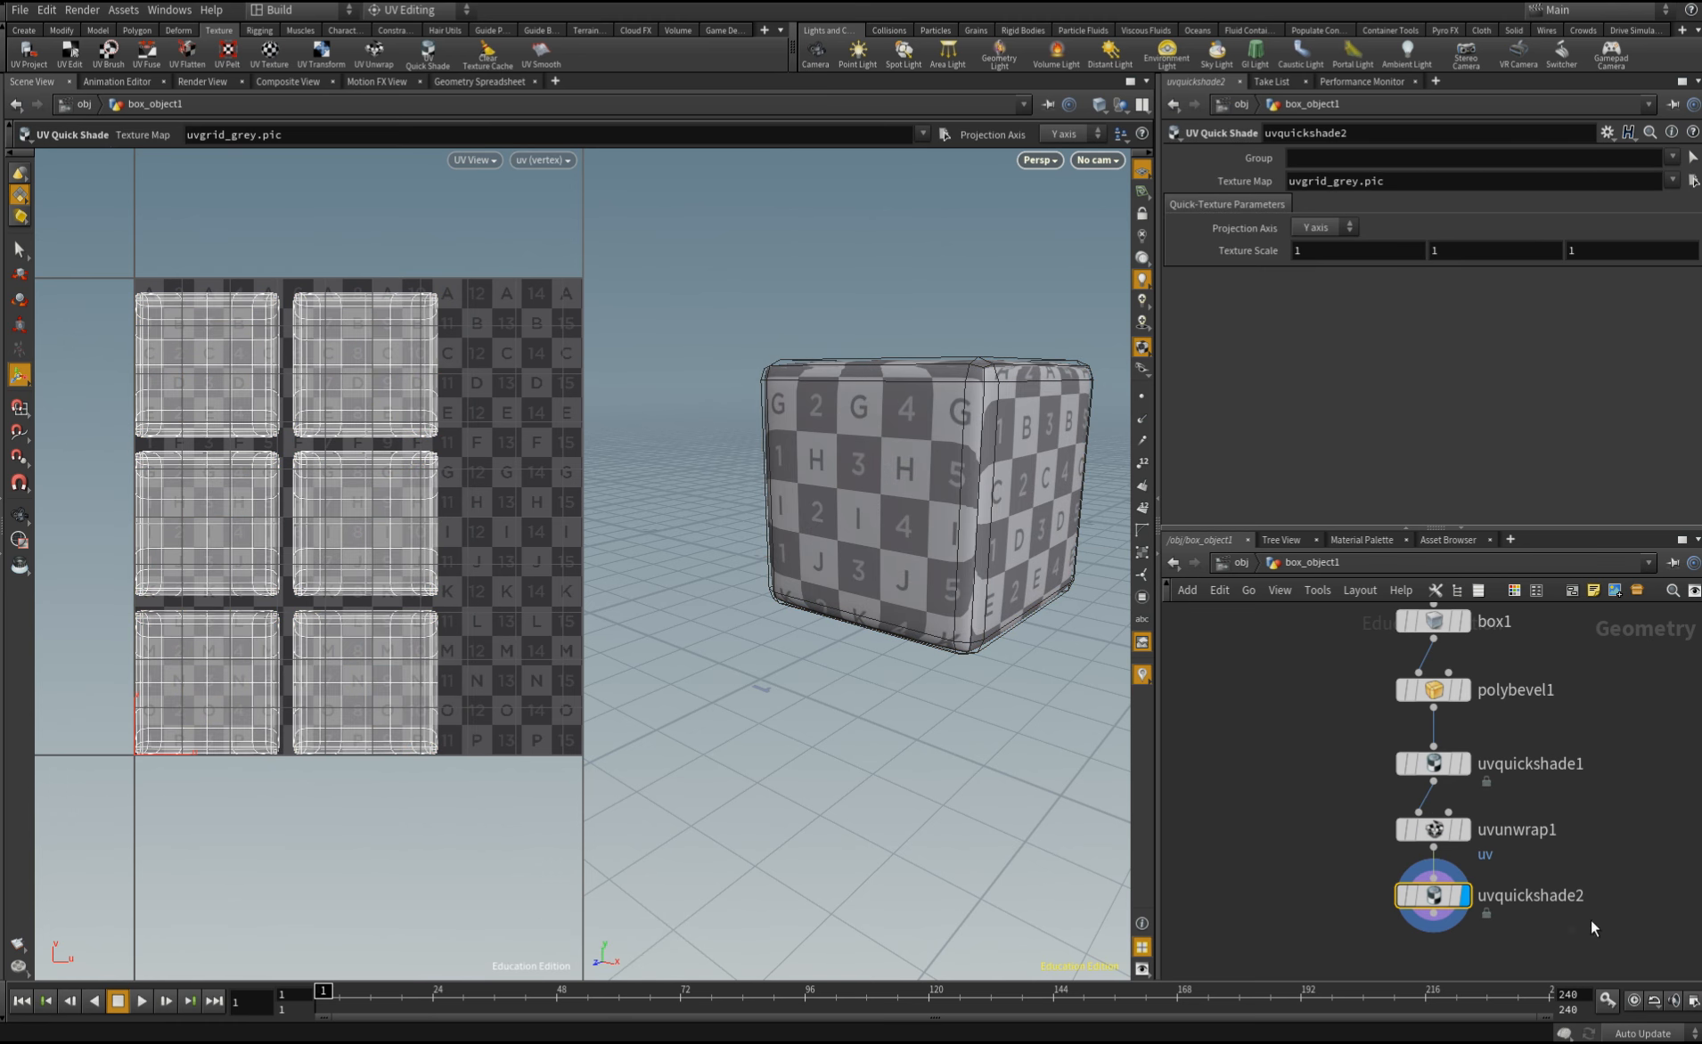
# Select all UV islands and add a UV Edit operation to them
pyautogui.moveTo(1535, 900)
pyautogui.click(19, 251)
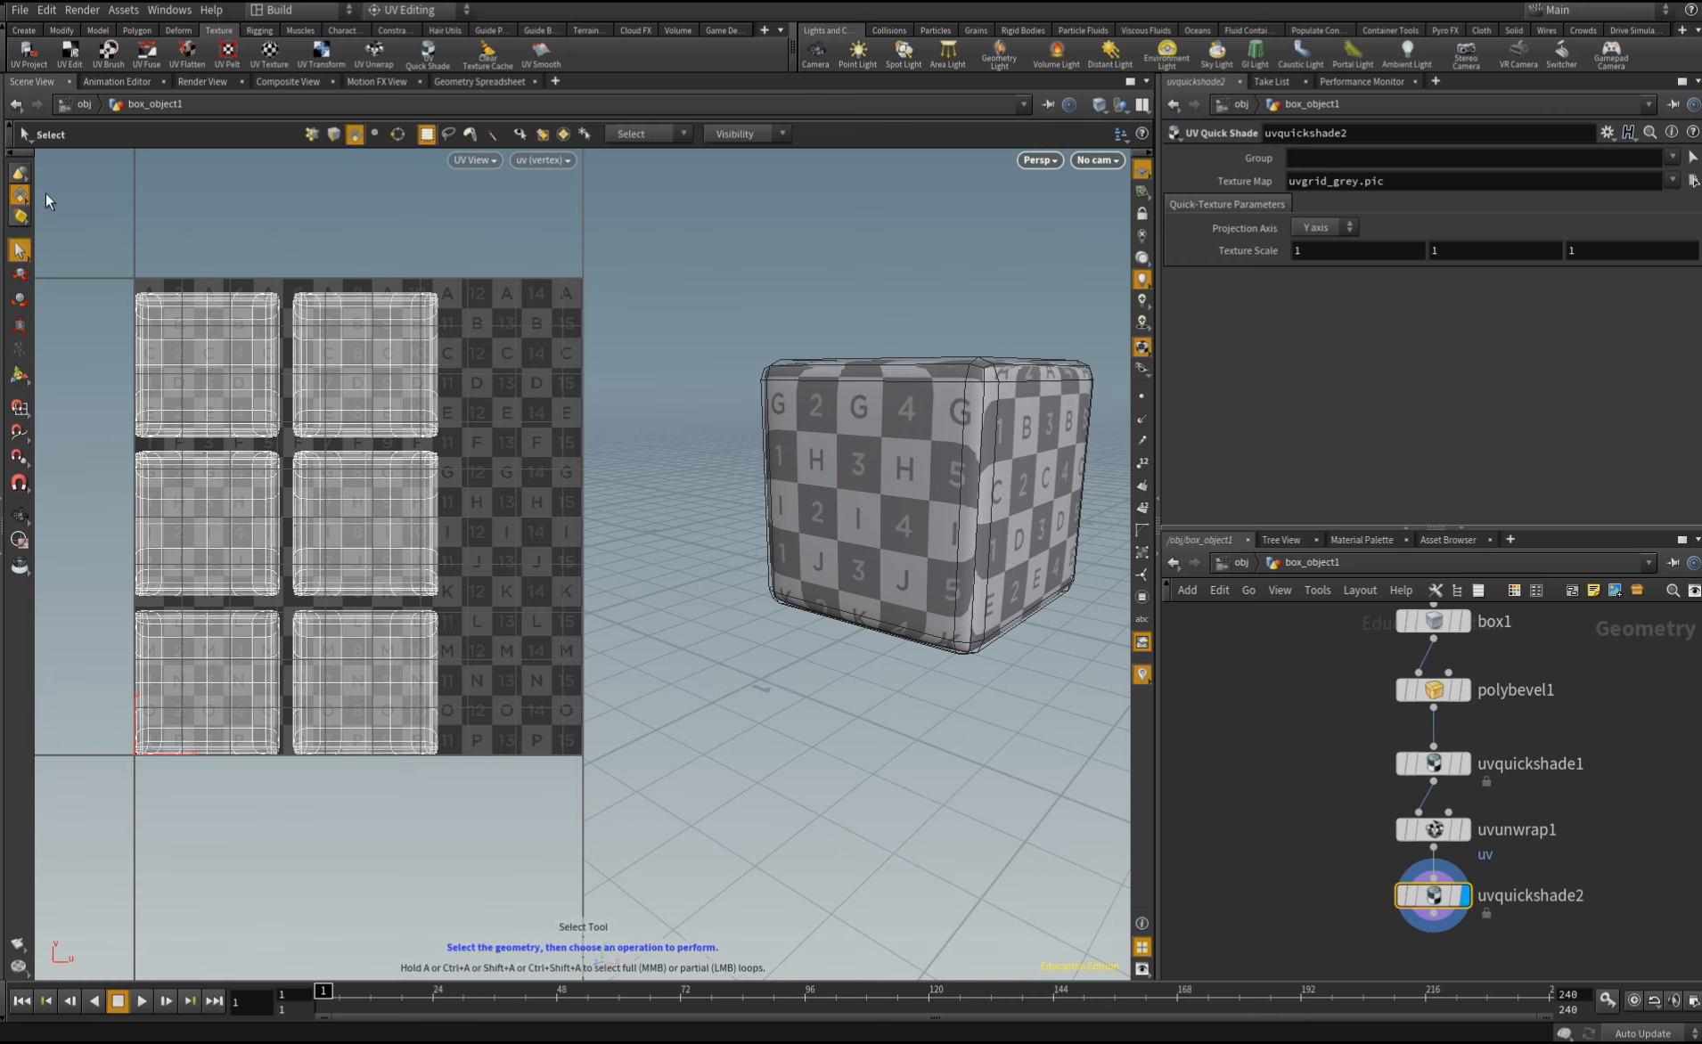
pyautogui.press('c')
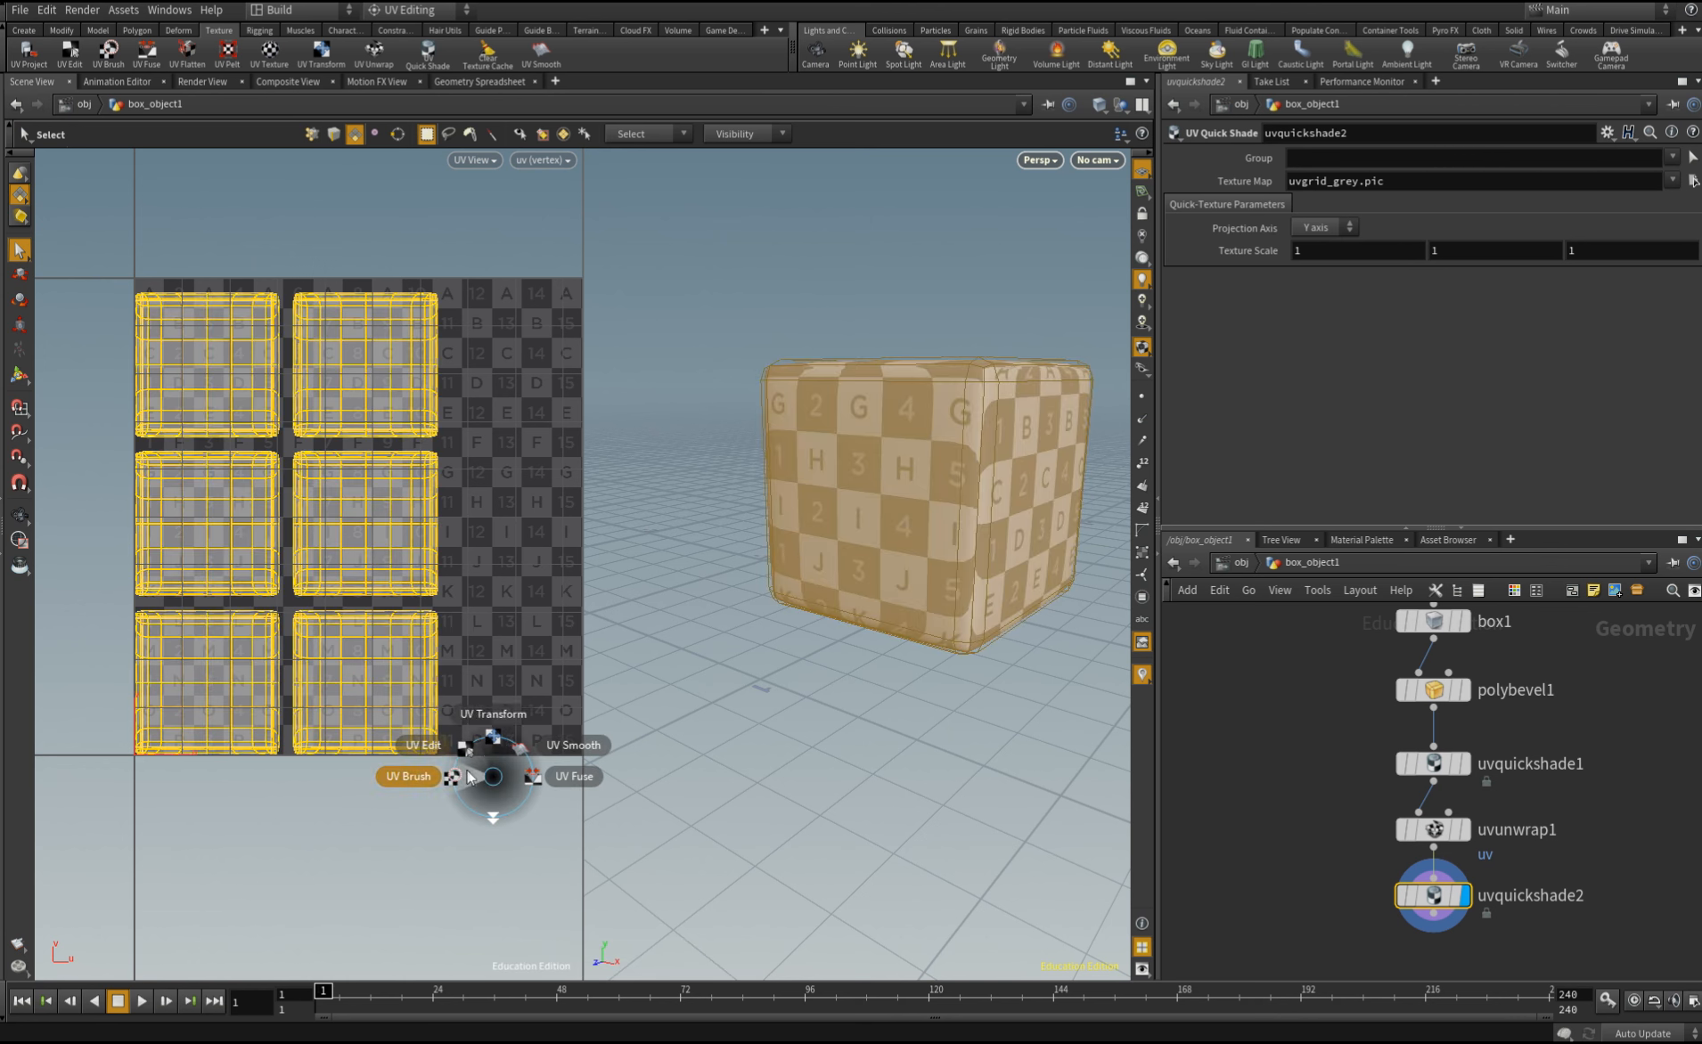
pyautogui.click(430, 747)
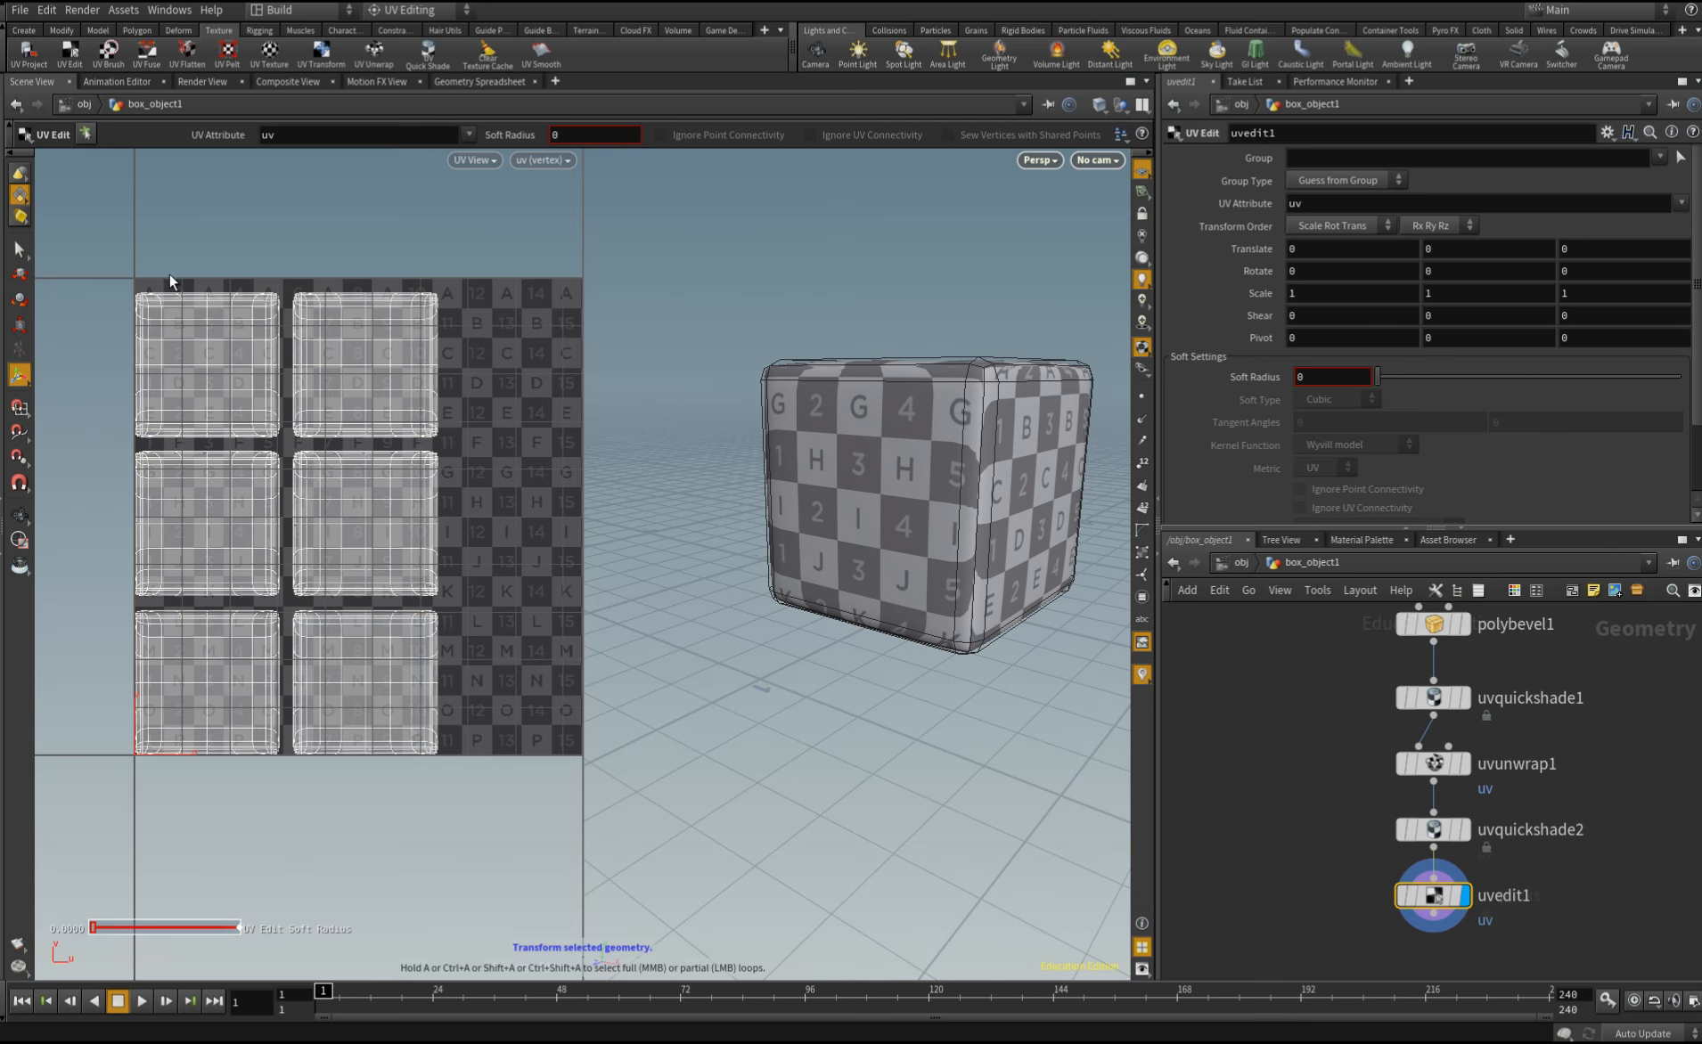
pyautogui.click(85, 134)
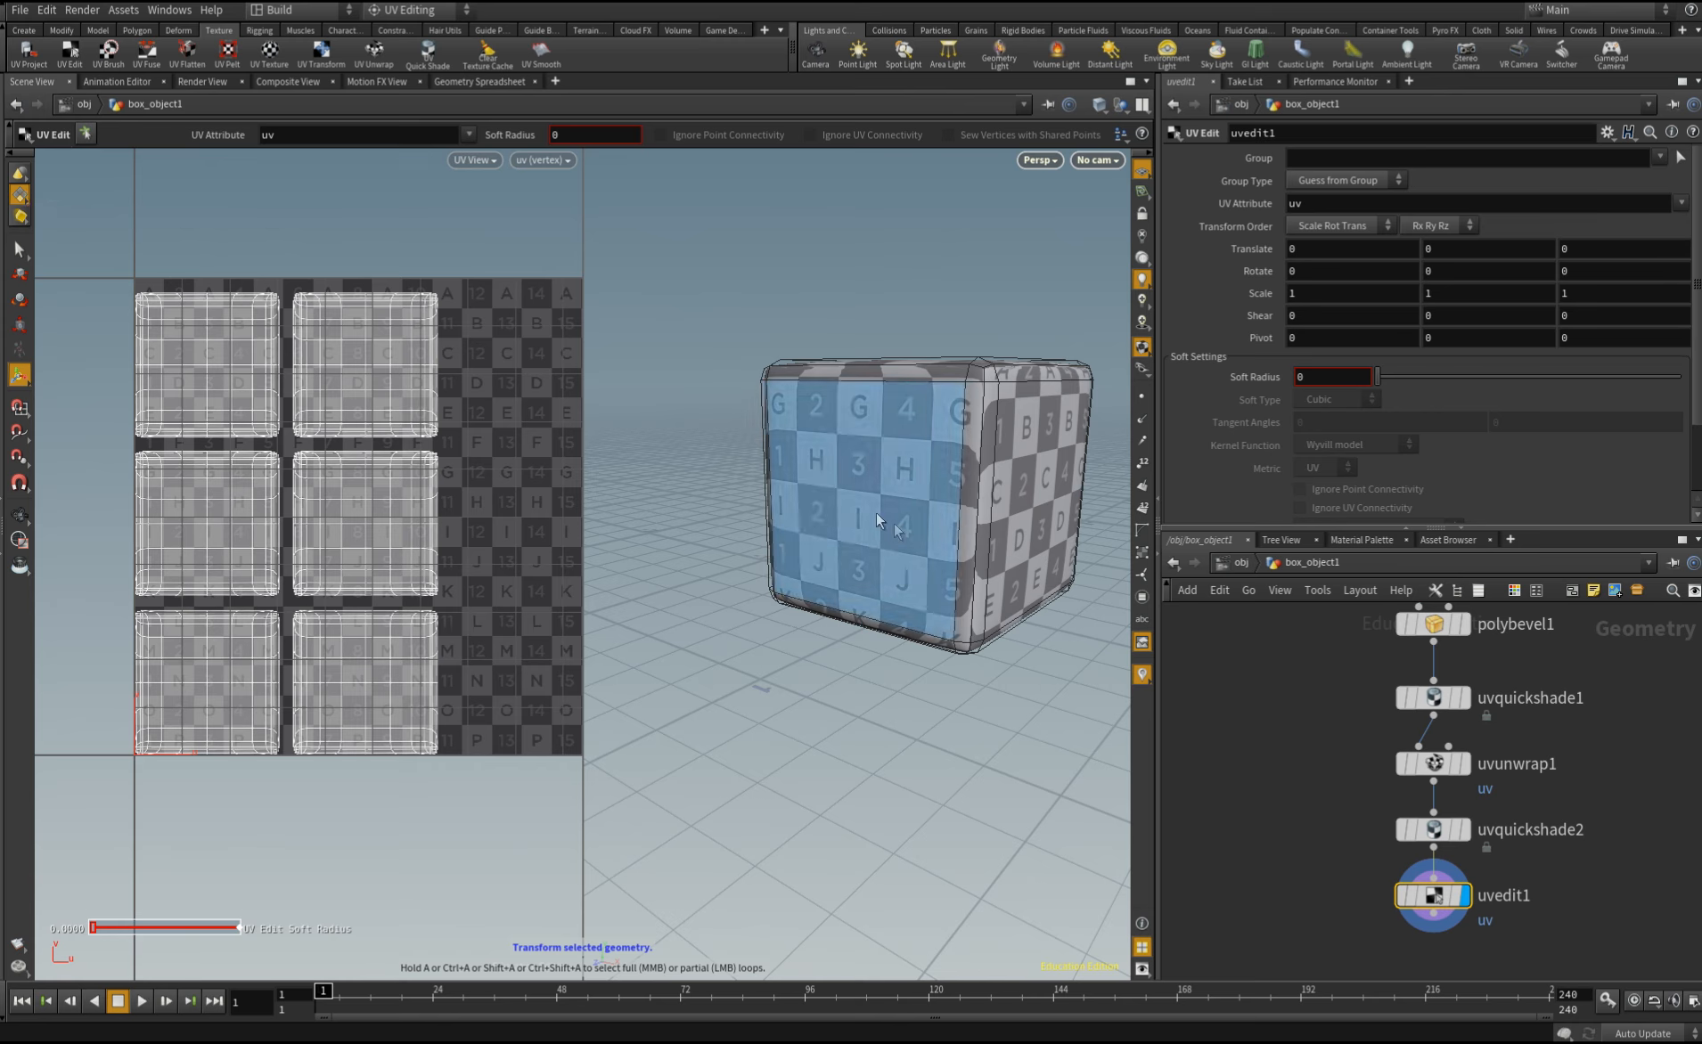
# Select the cube's front face, grow the selection over its surrounding bevel, and extend it to all primitives
pyautogui.click(855, 494)
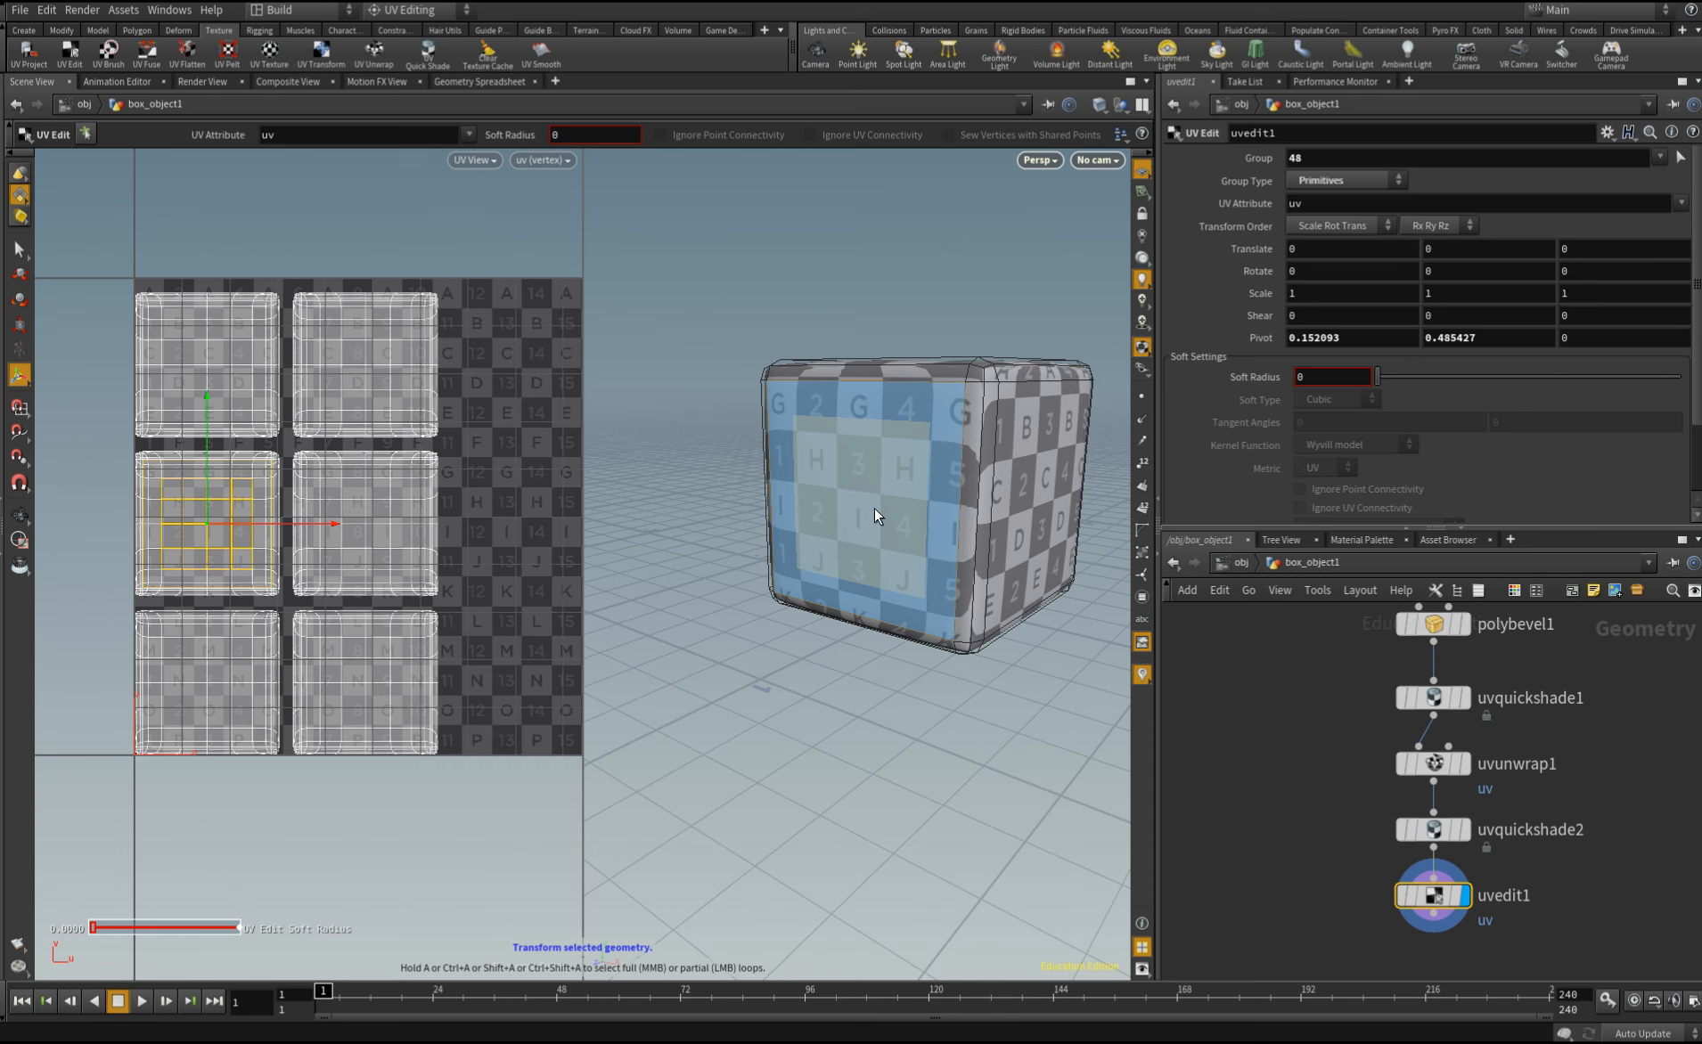
pyautogui.hotkey('shift', 'g')
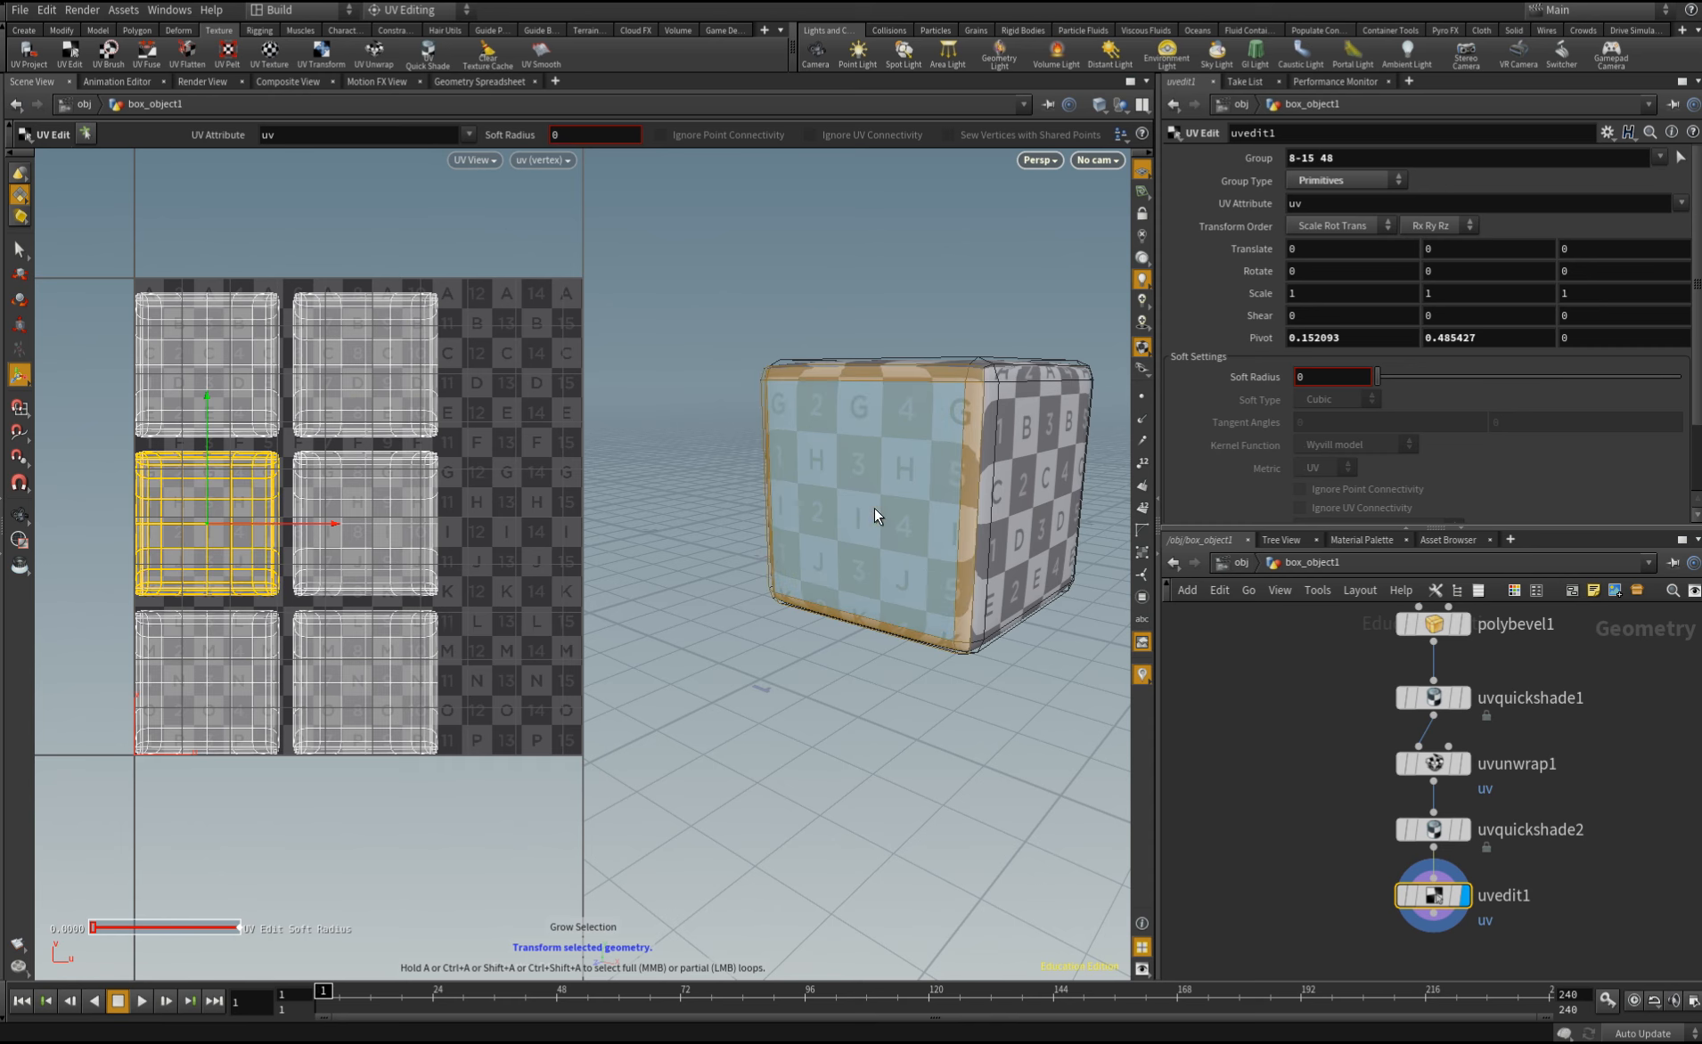
pyautogui.press('n')
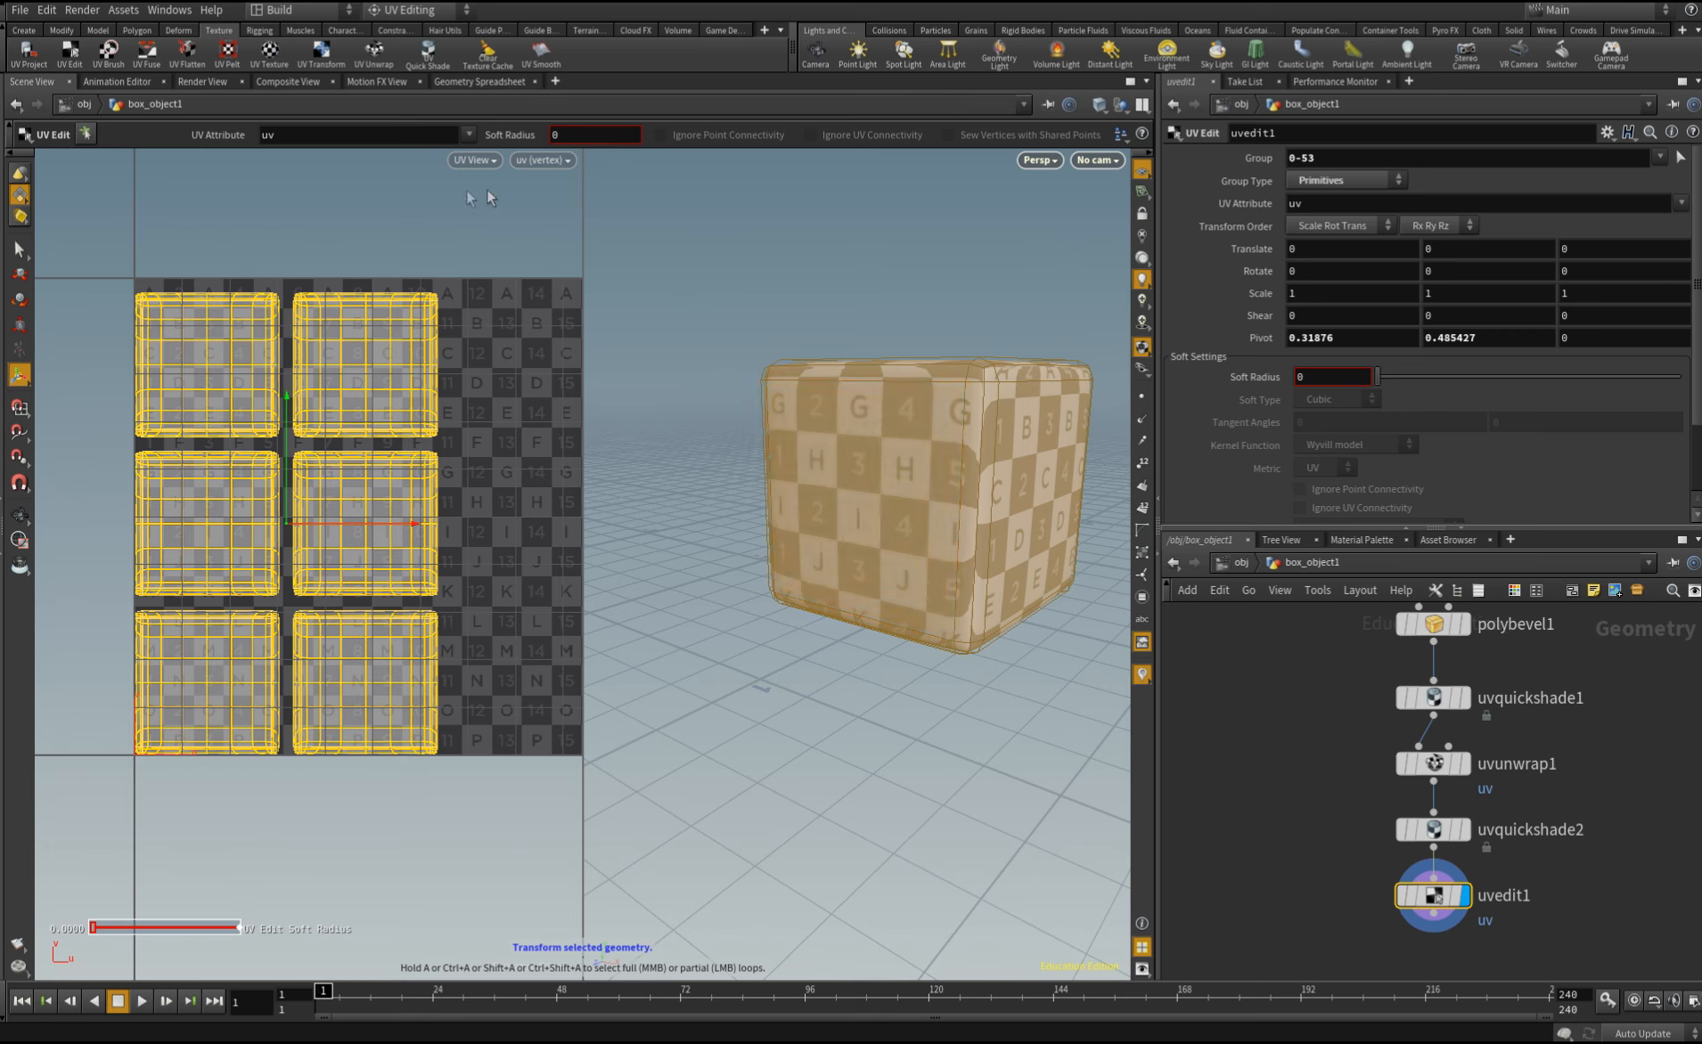
pyautogui.click(392, 211)
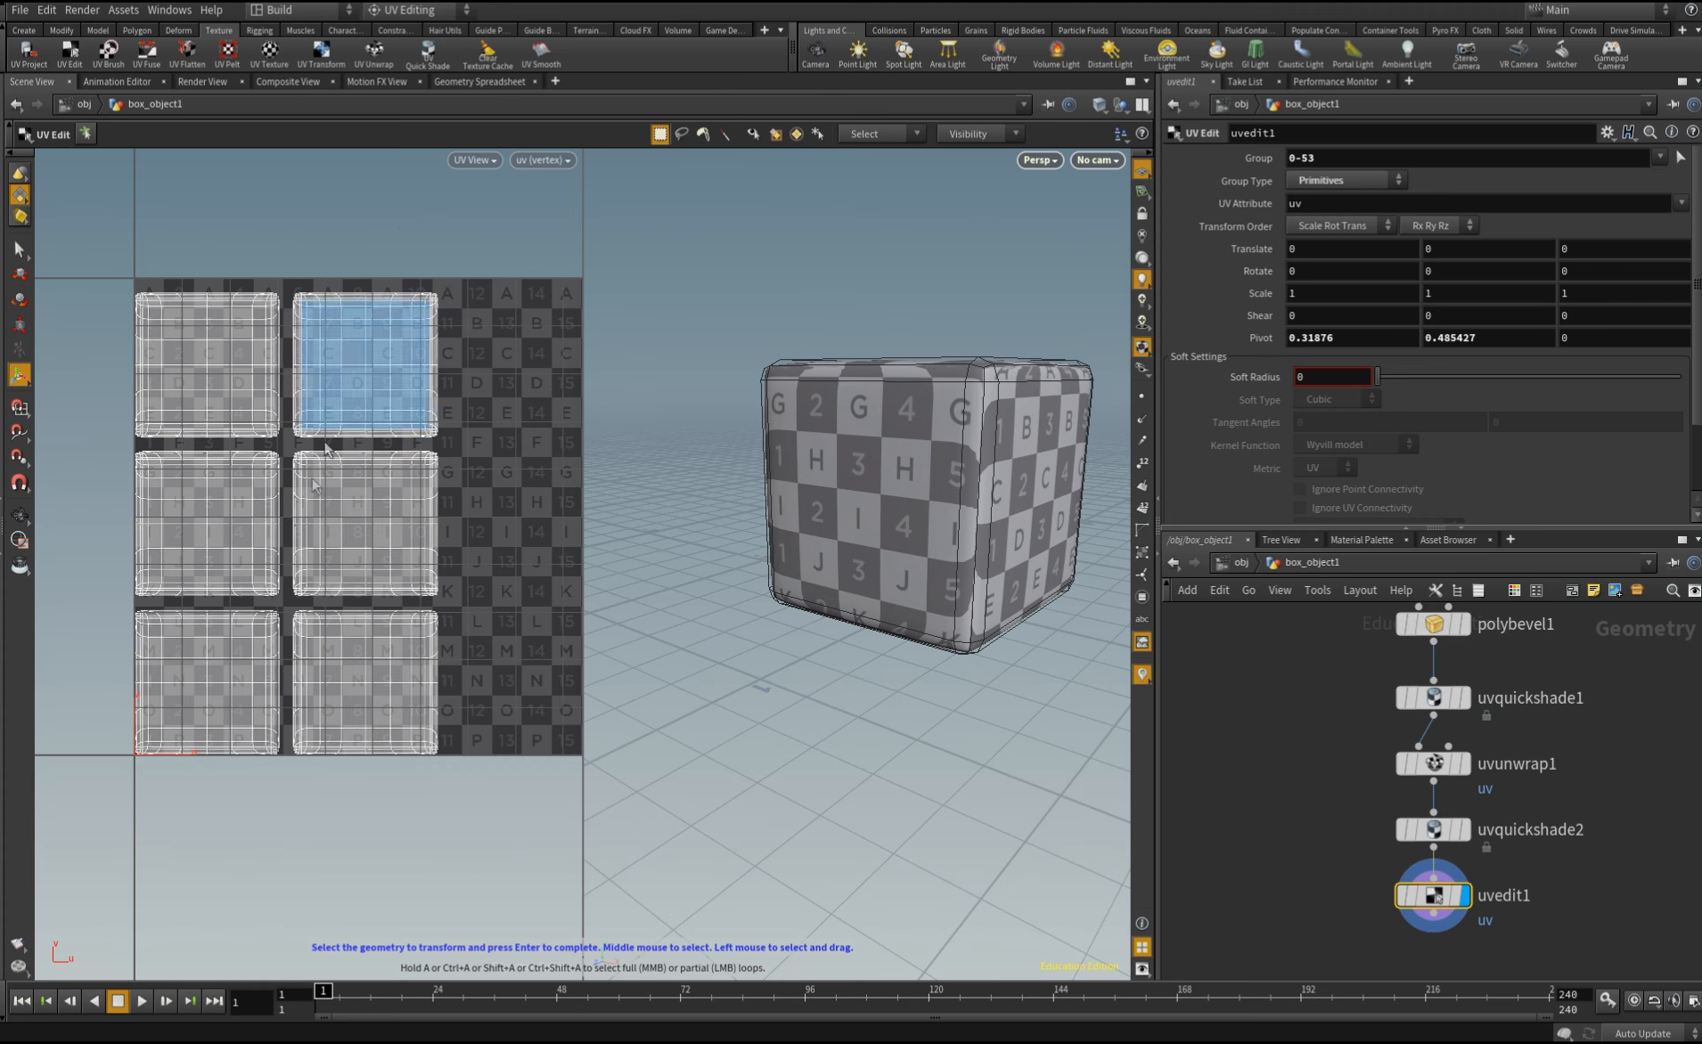
# Select the entire UV island belonging to the cube's front face
pyautogui.click(216, 519)
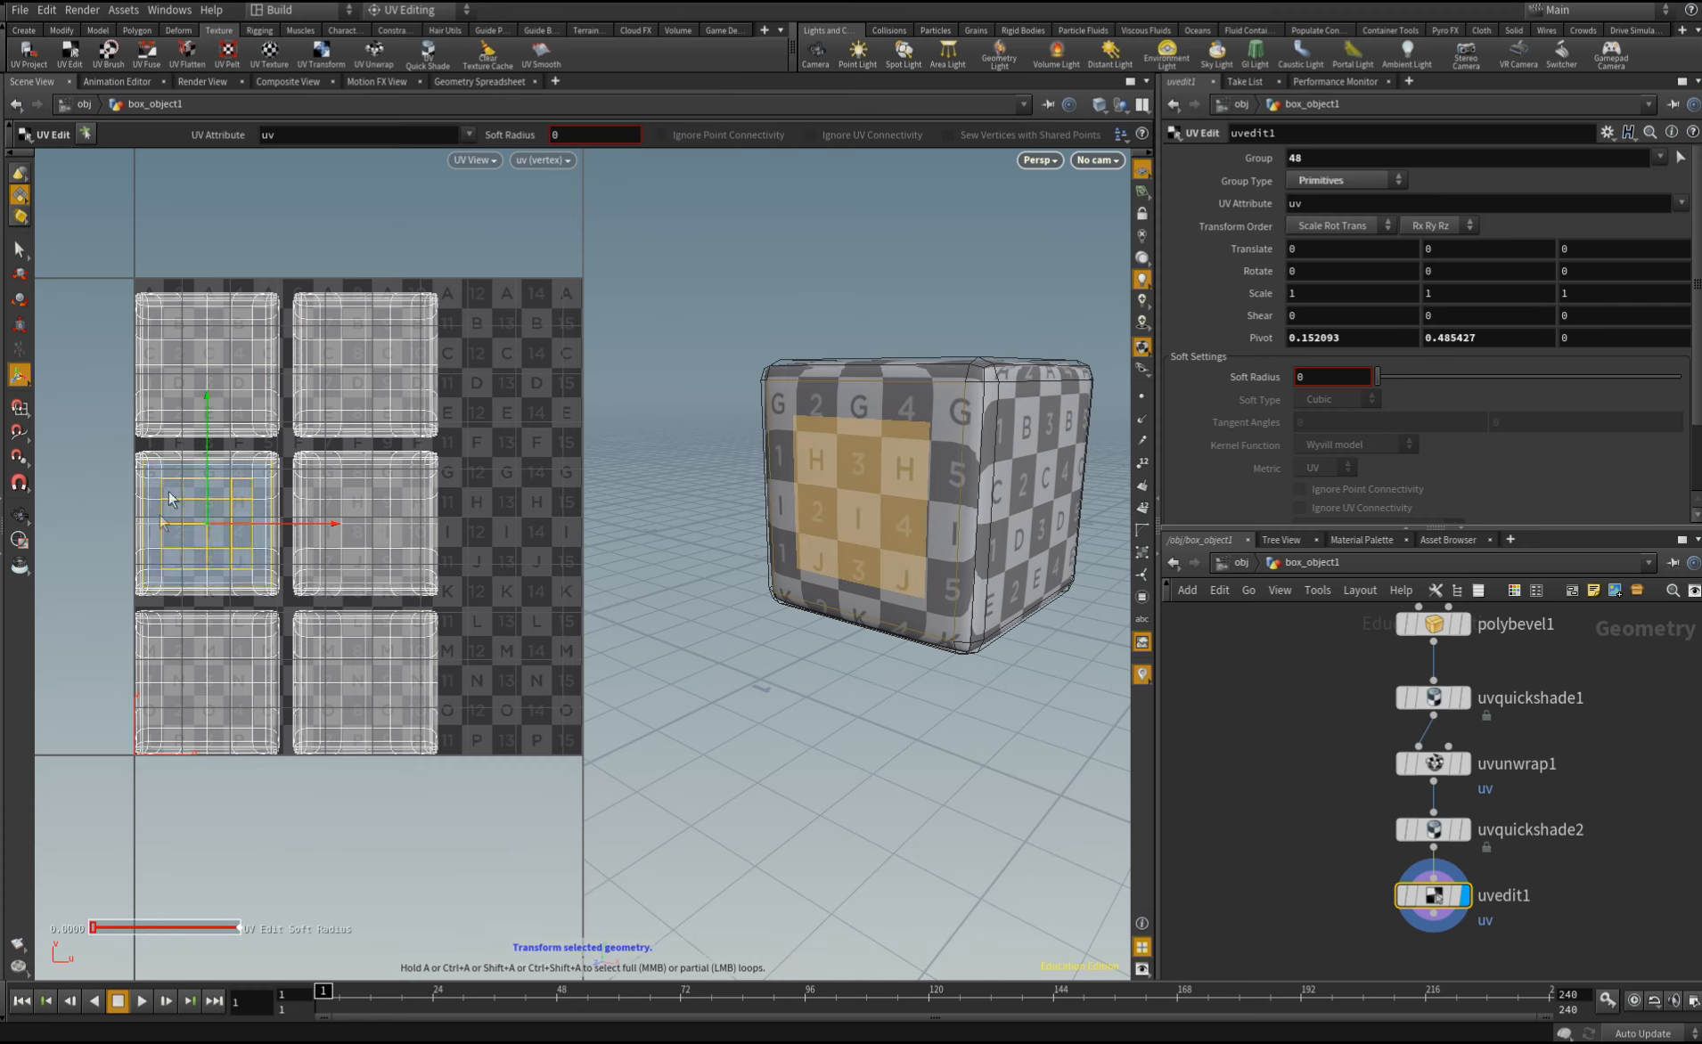
pyautogui.doubleClick(199, 514)
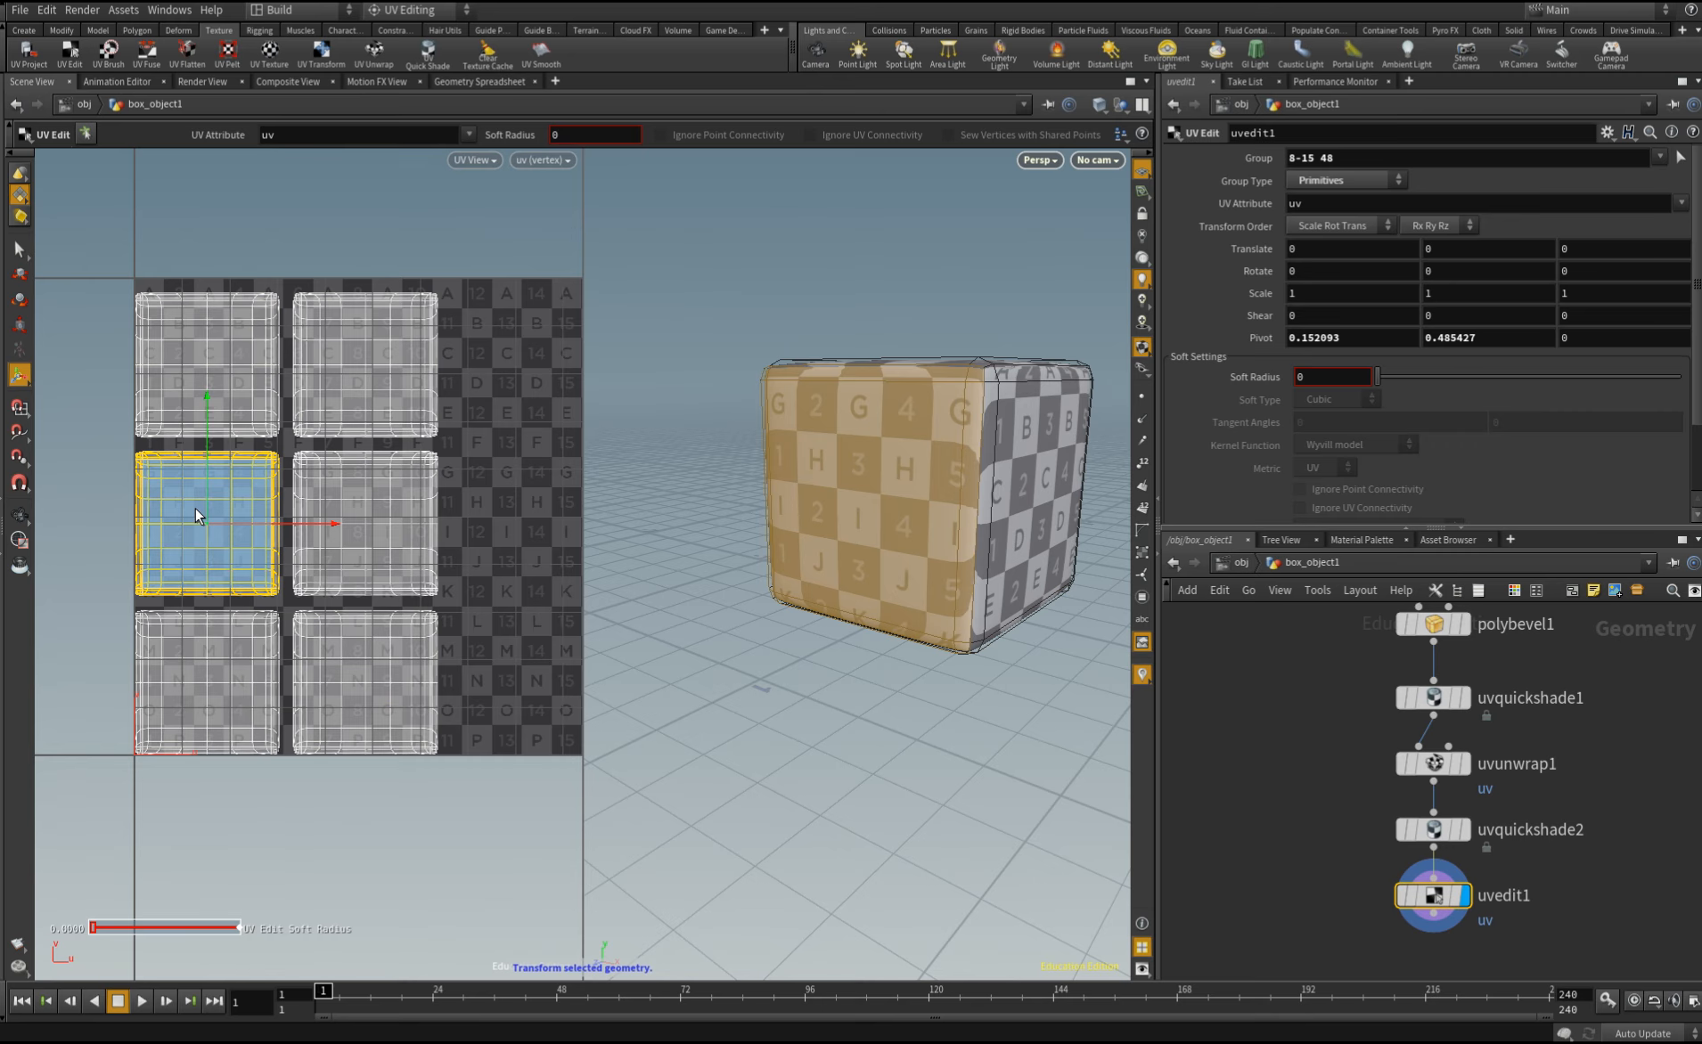
pyautogui.click(203, 367)
pyautogui.click(366, 383)
pyautogui.click(373, 526)
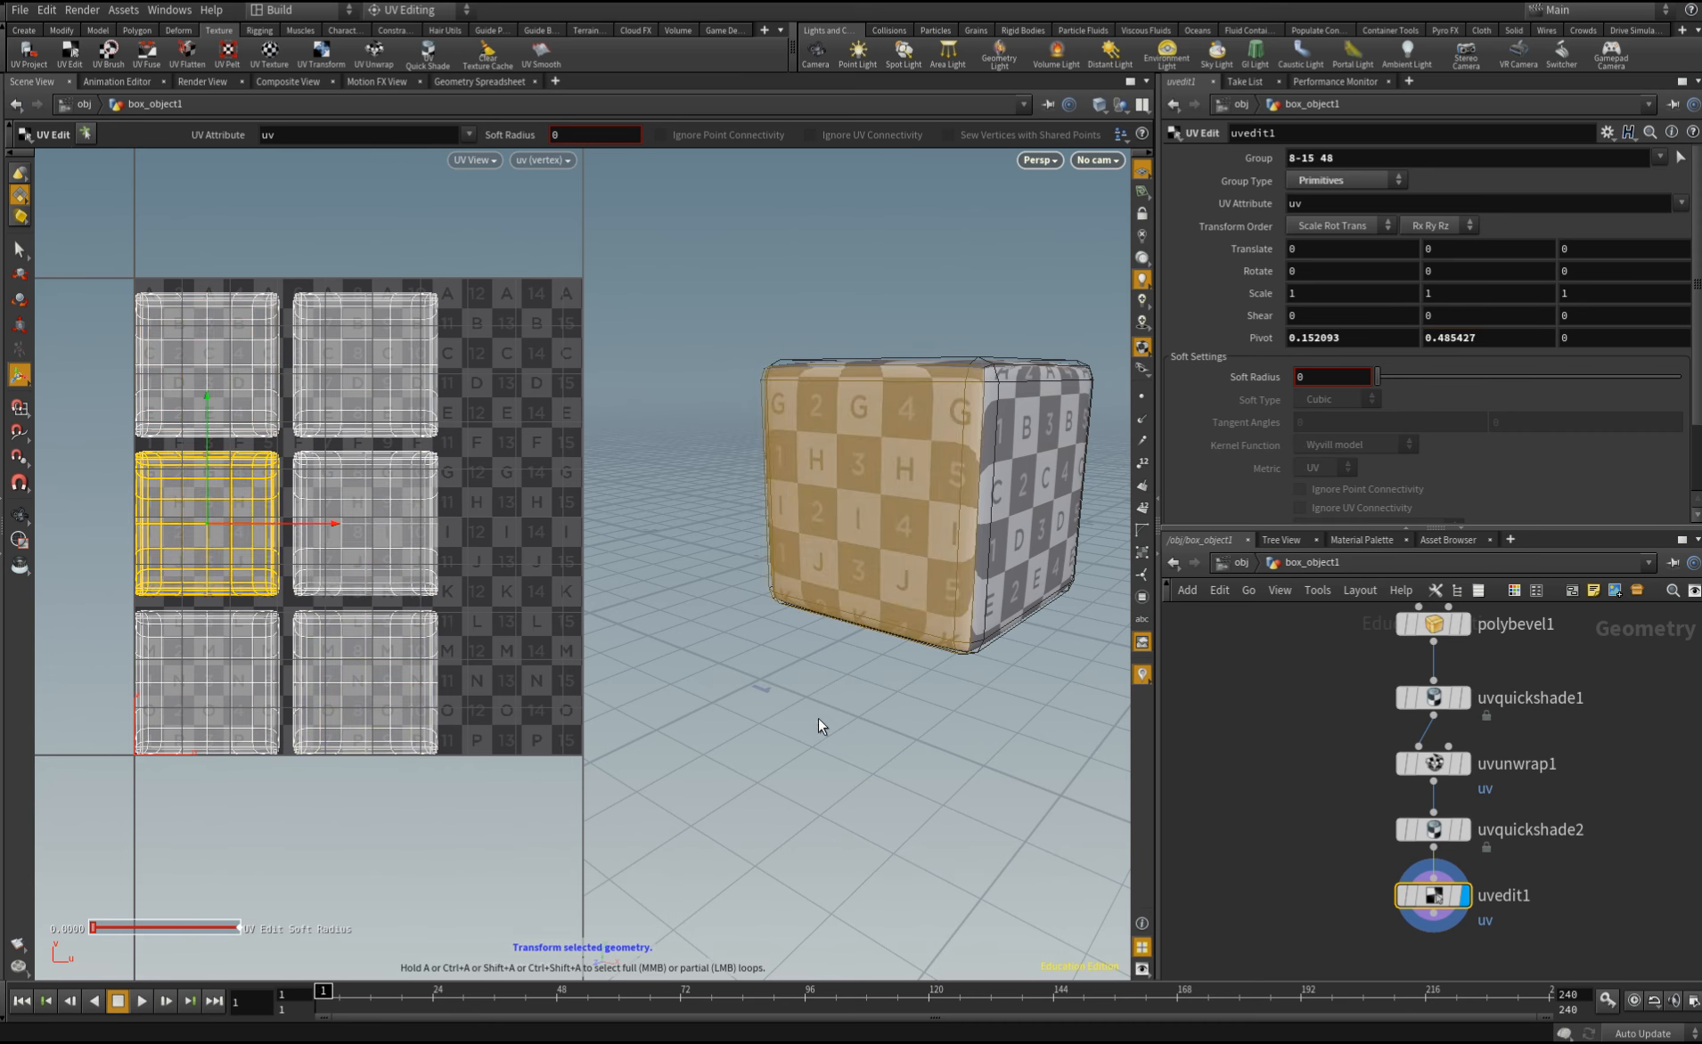
# Move the five other islands above the UV tile and place the right face's island near the middle of the tile
pyautogui.click(1037, 501)
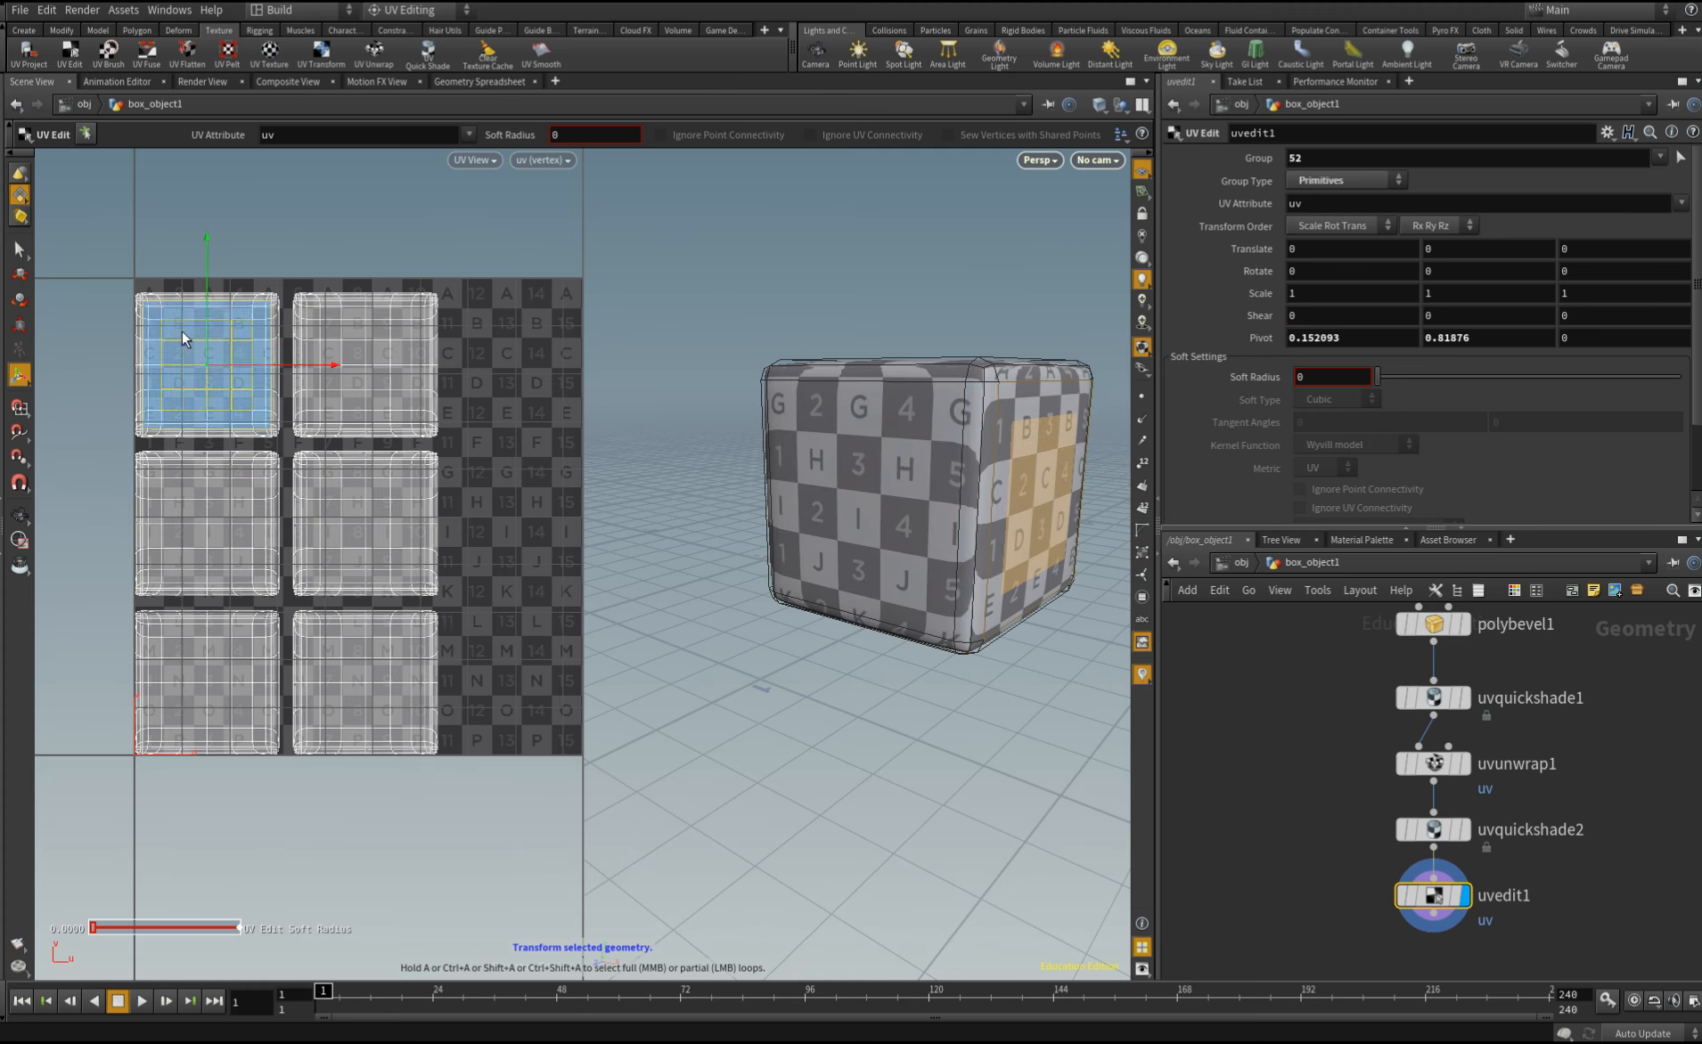
pyautogui.click(200, 372)
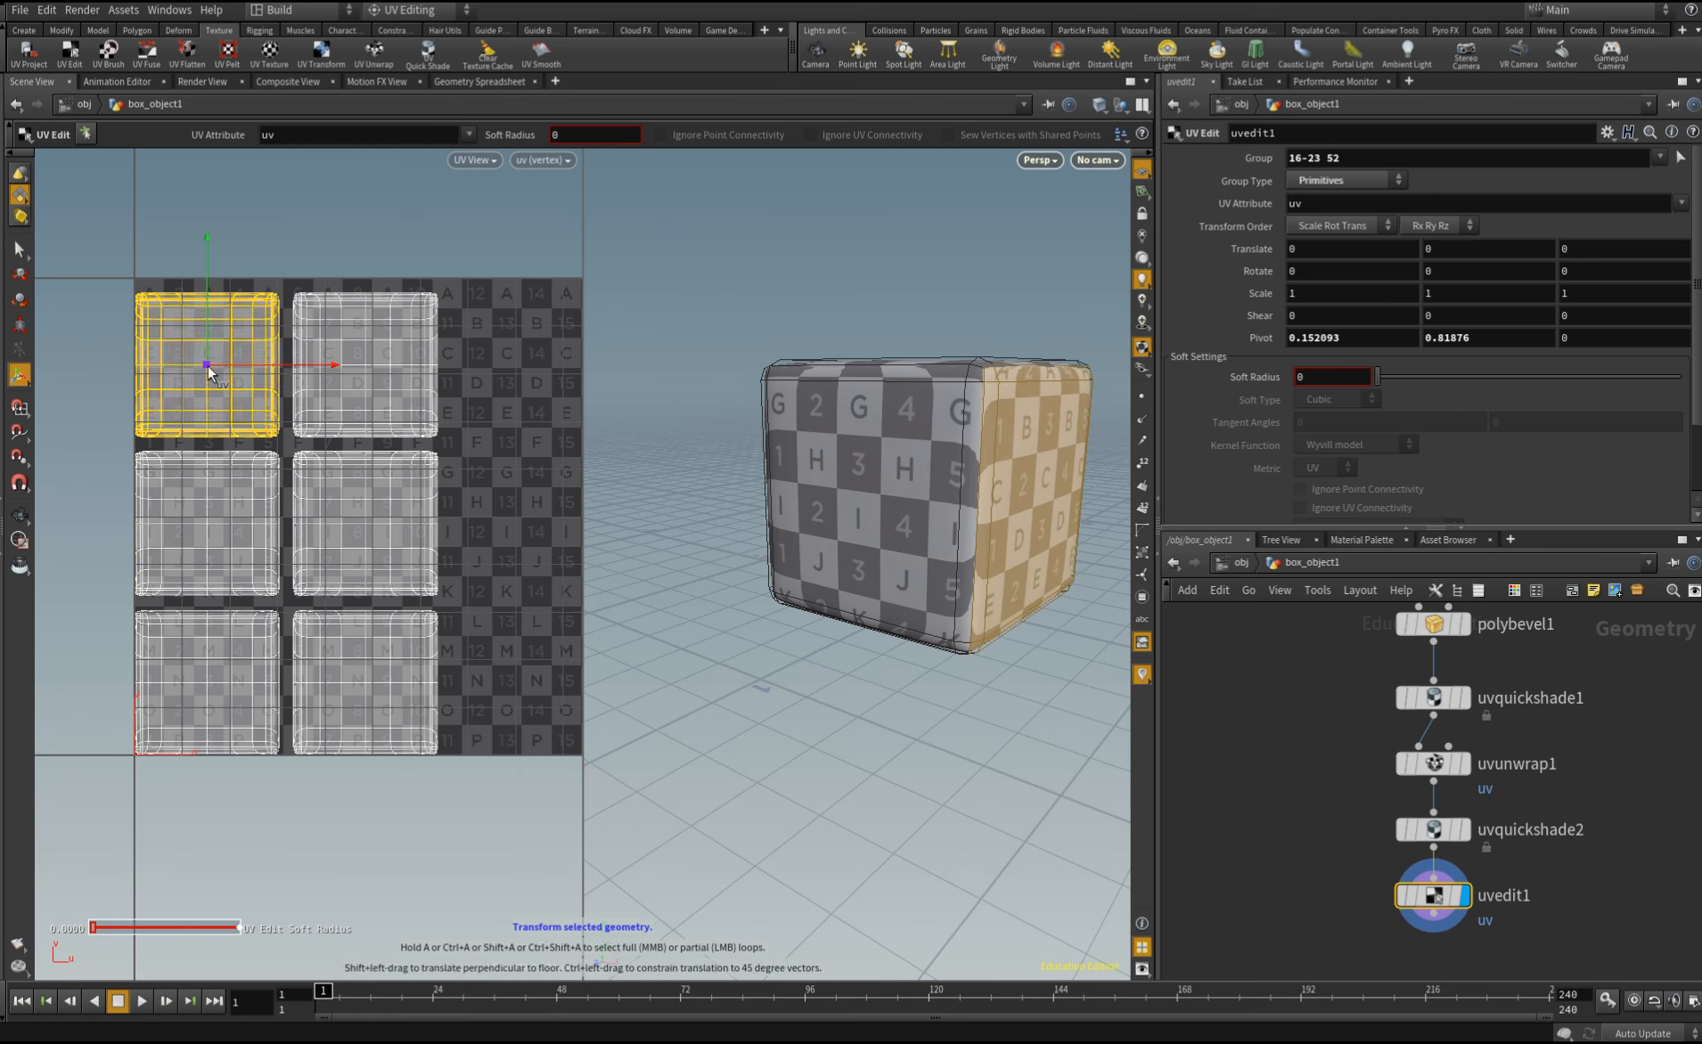
pyautogui.hotkey('ctrl', 'i')
pyautogui.moveTo(285, 528); pyautogui.dragTo(342, 33)
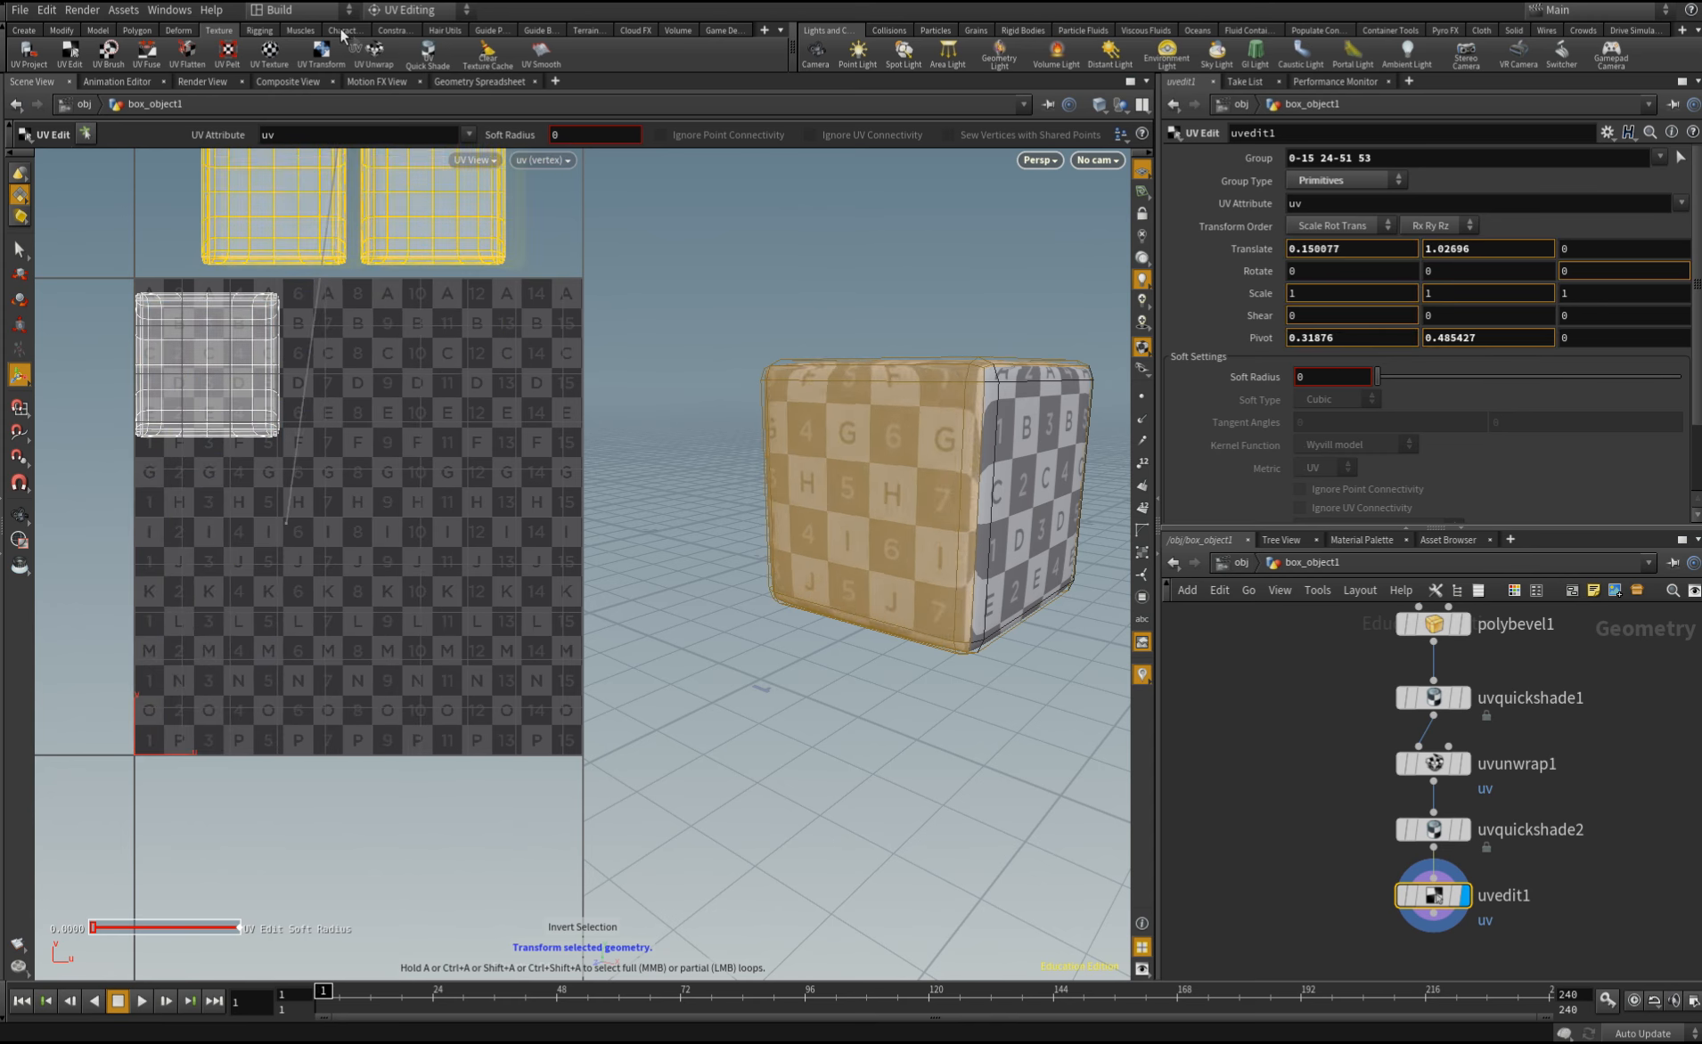
pyautogui.click(208, 368)
pyautogui.moveTo(207, 368); pyautogui.dragTo(390, 506)
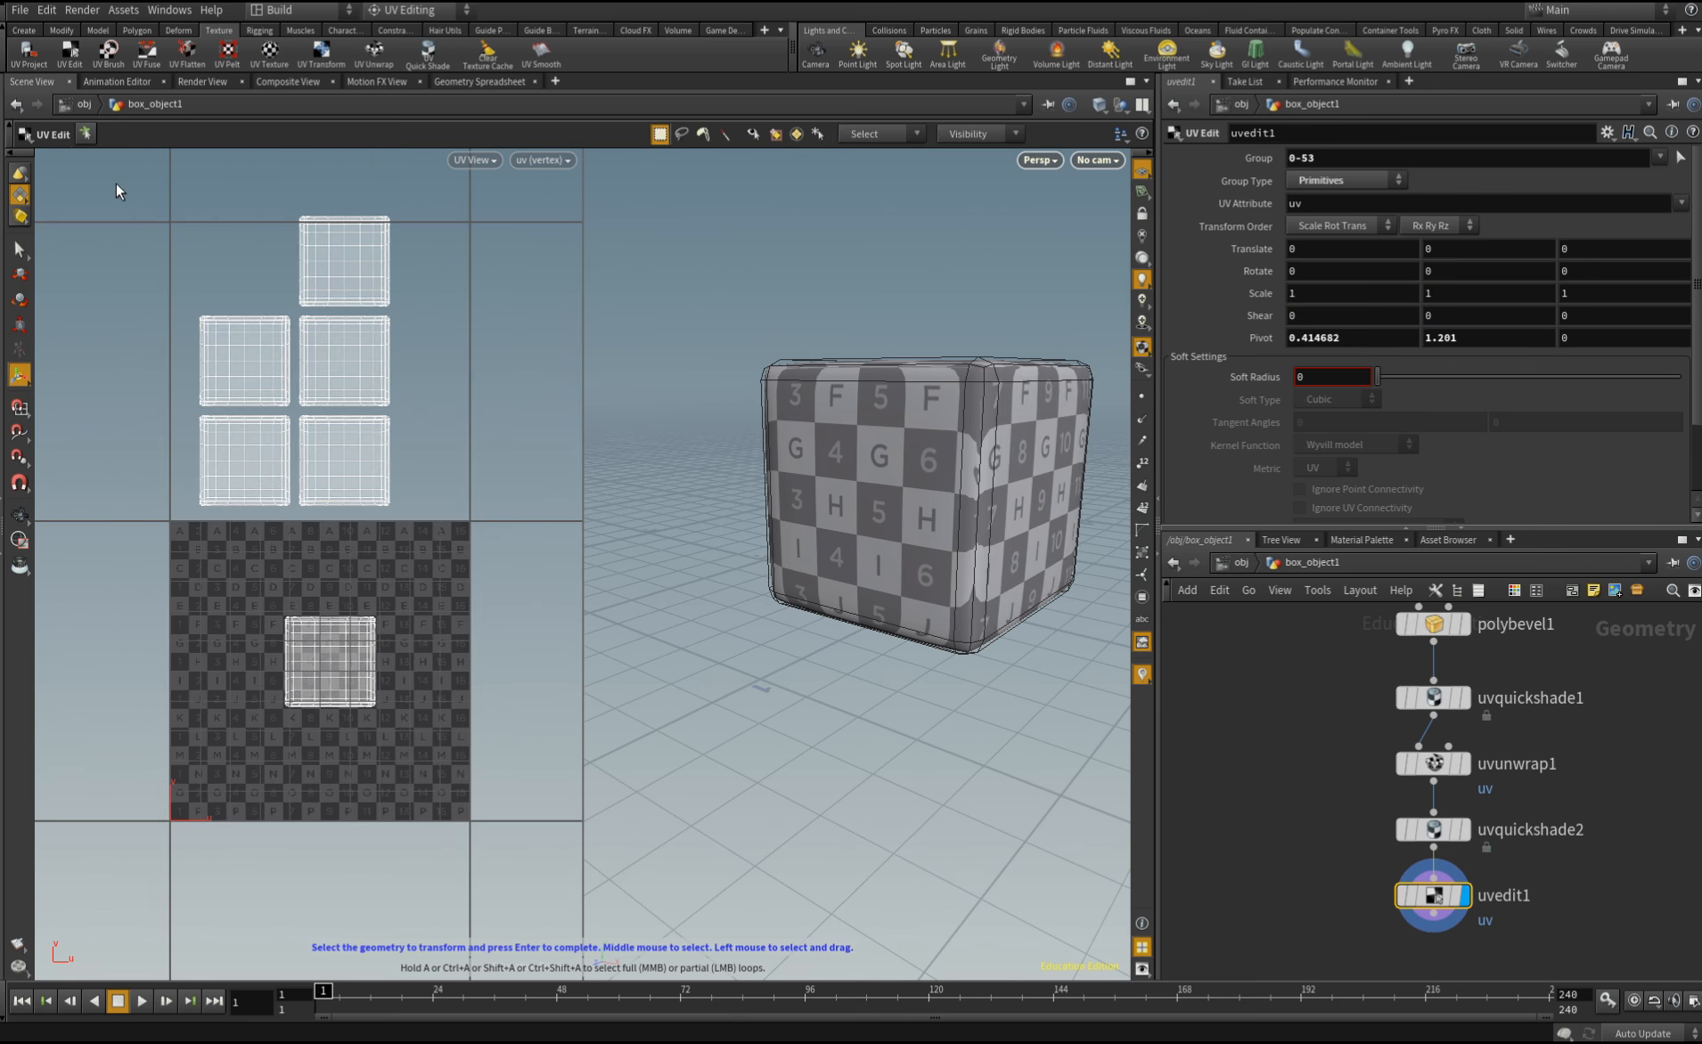
# Scale all six islands uniformly to about 0.62 and shift them down by about 0.28 in UV space
pyautogui.moveTo(116, 182); pyautogui.dragTo(463, 788)
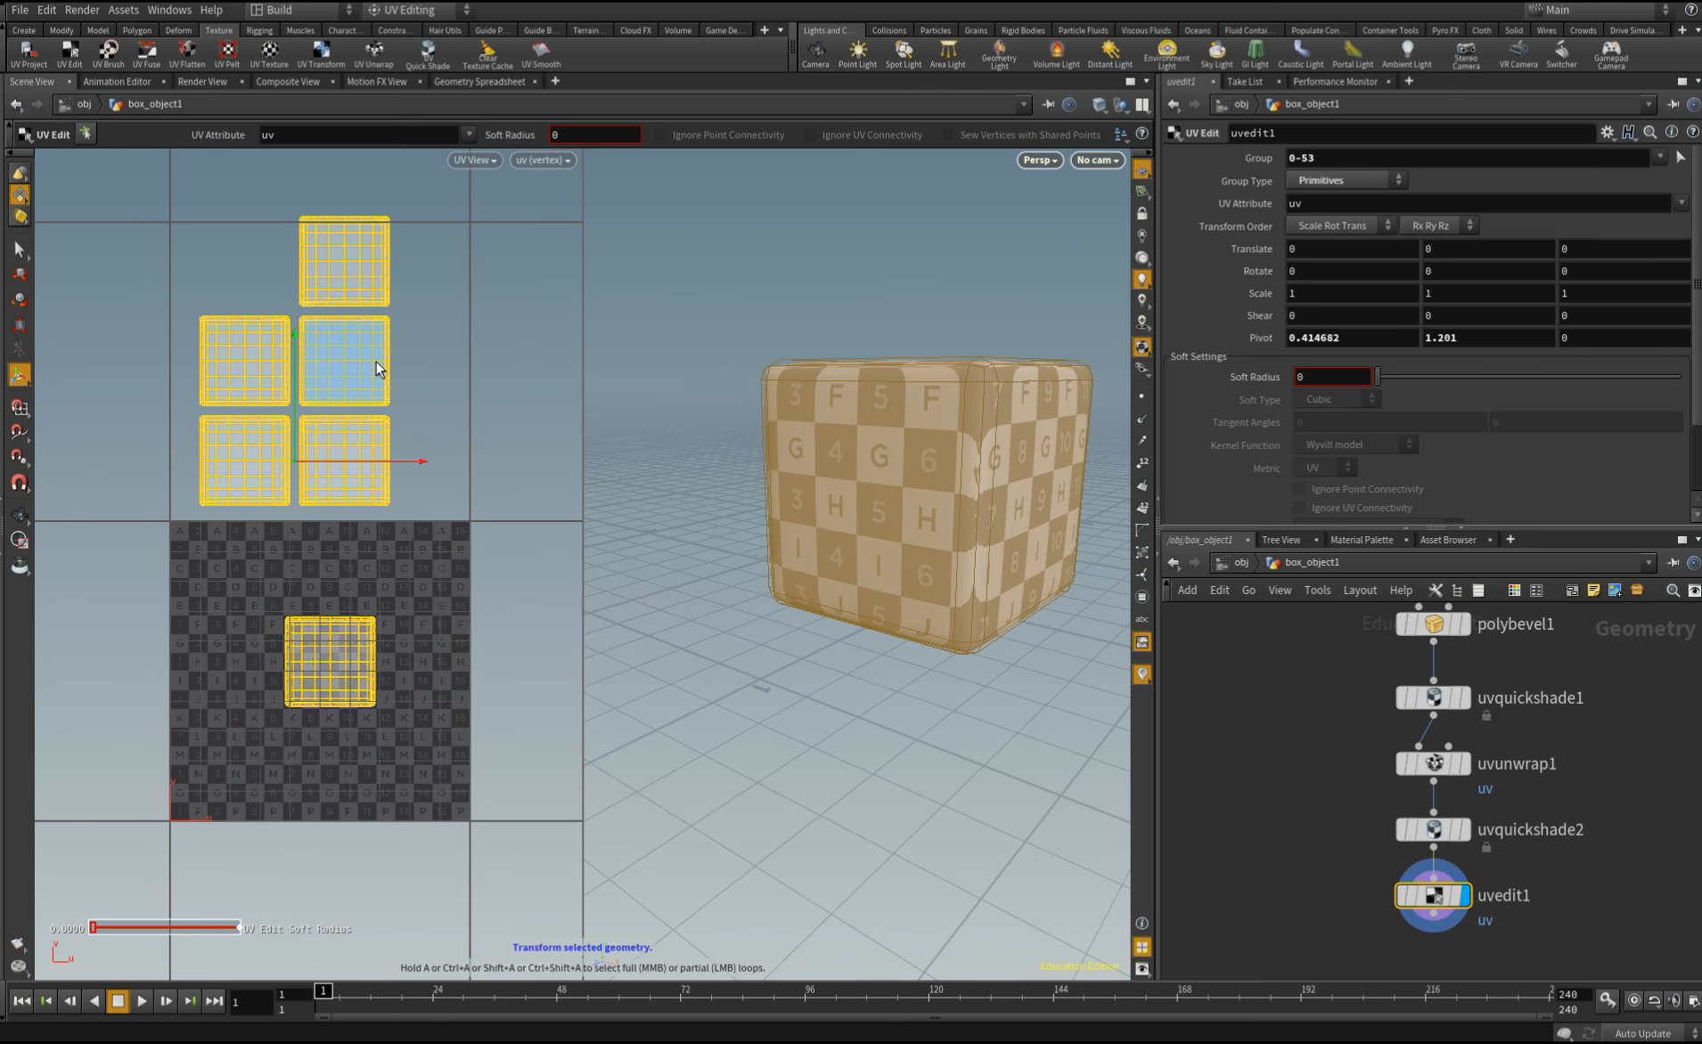
pyautogui.press('e')
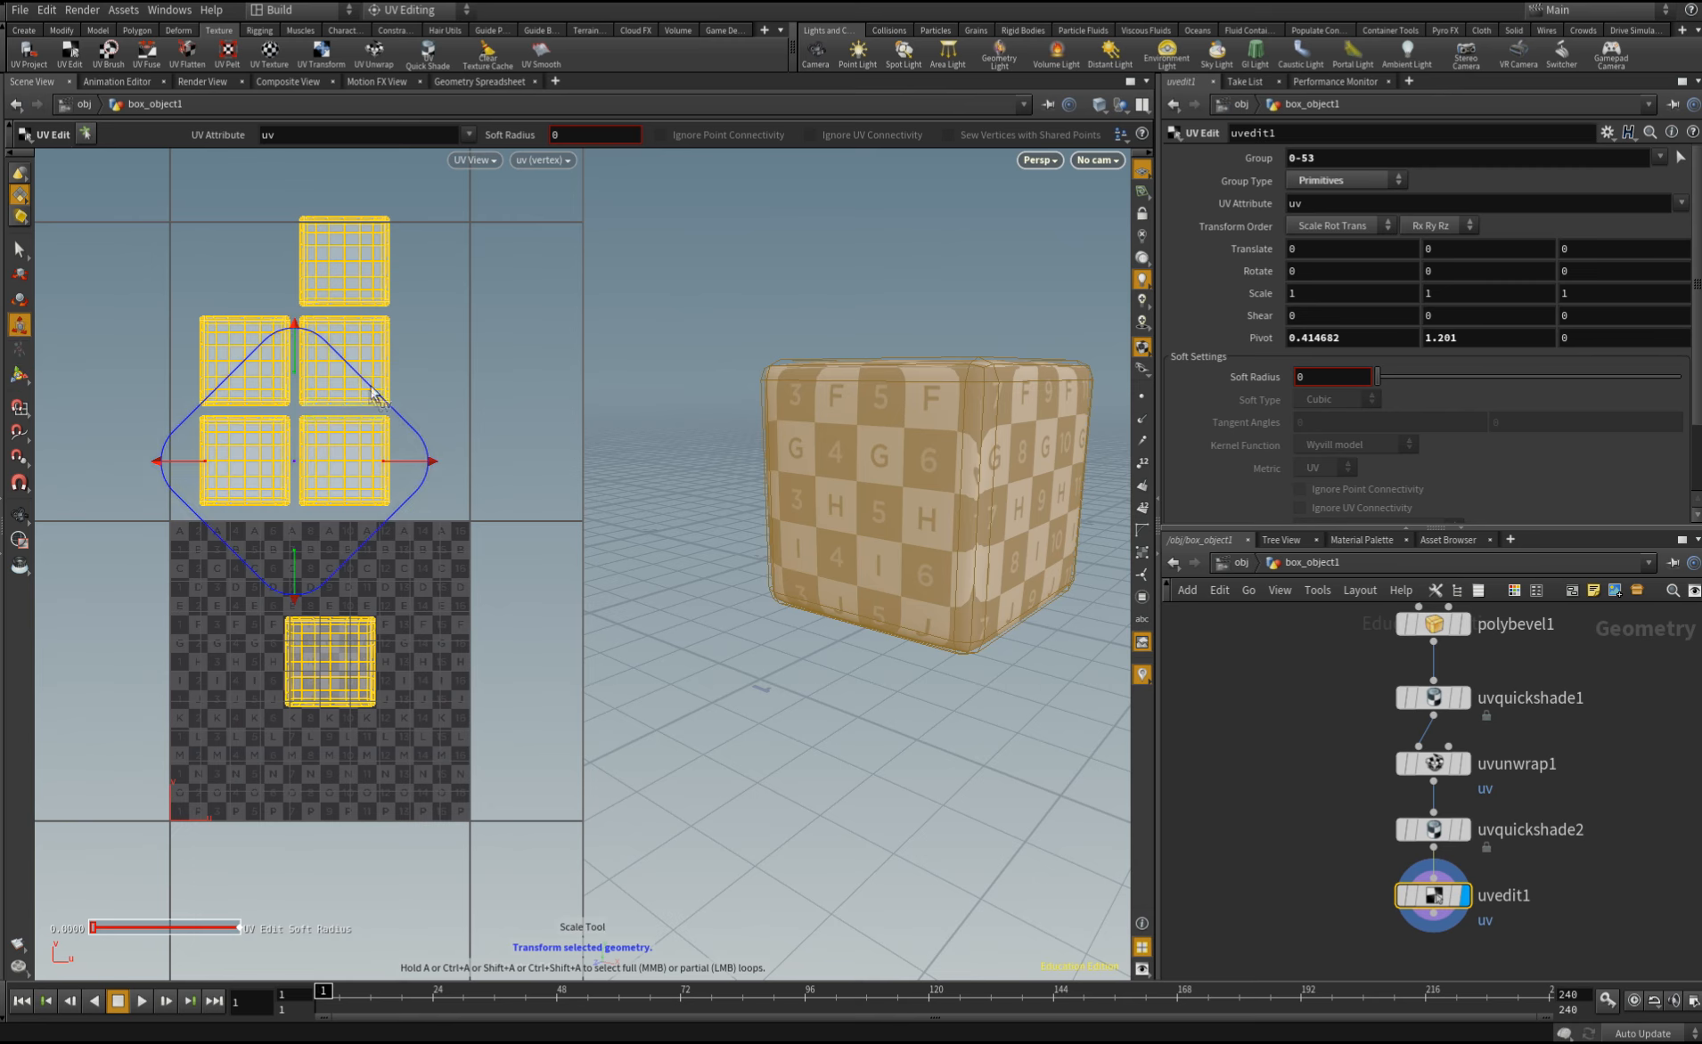
pyautogui.moveTo(361, 376); pyautogui.dragTo(365, 442)
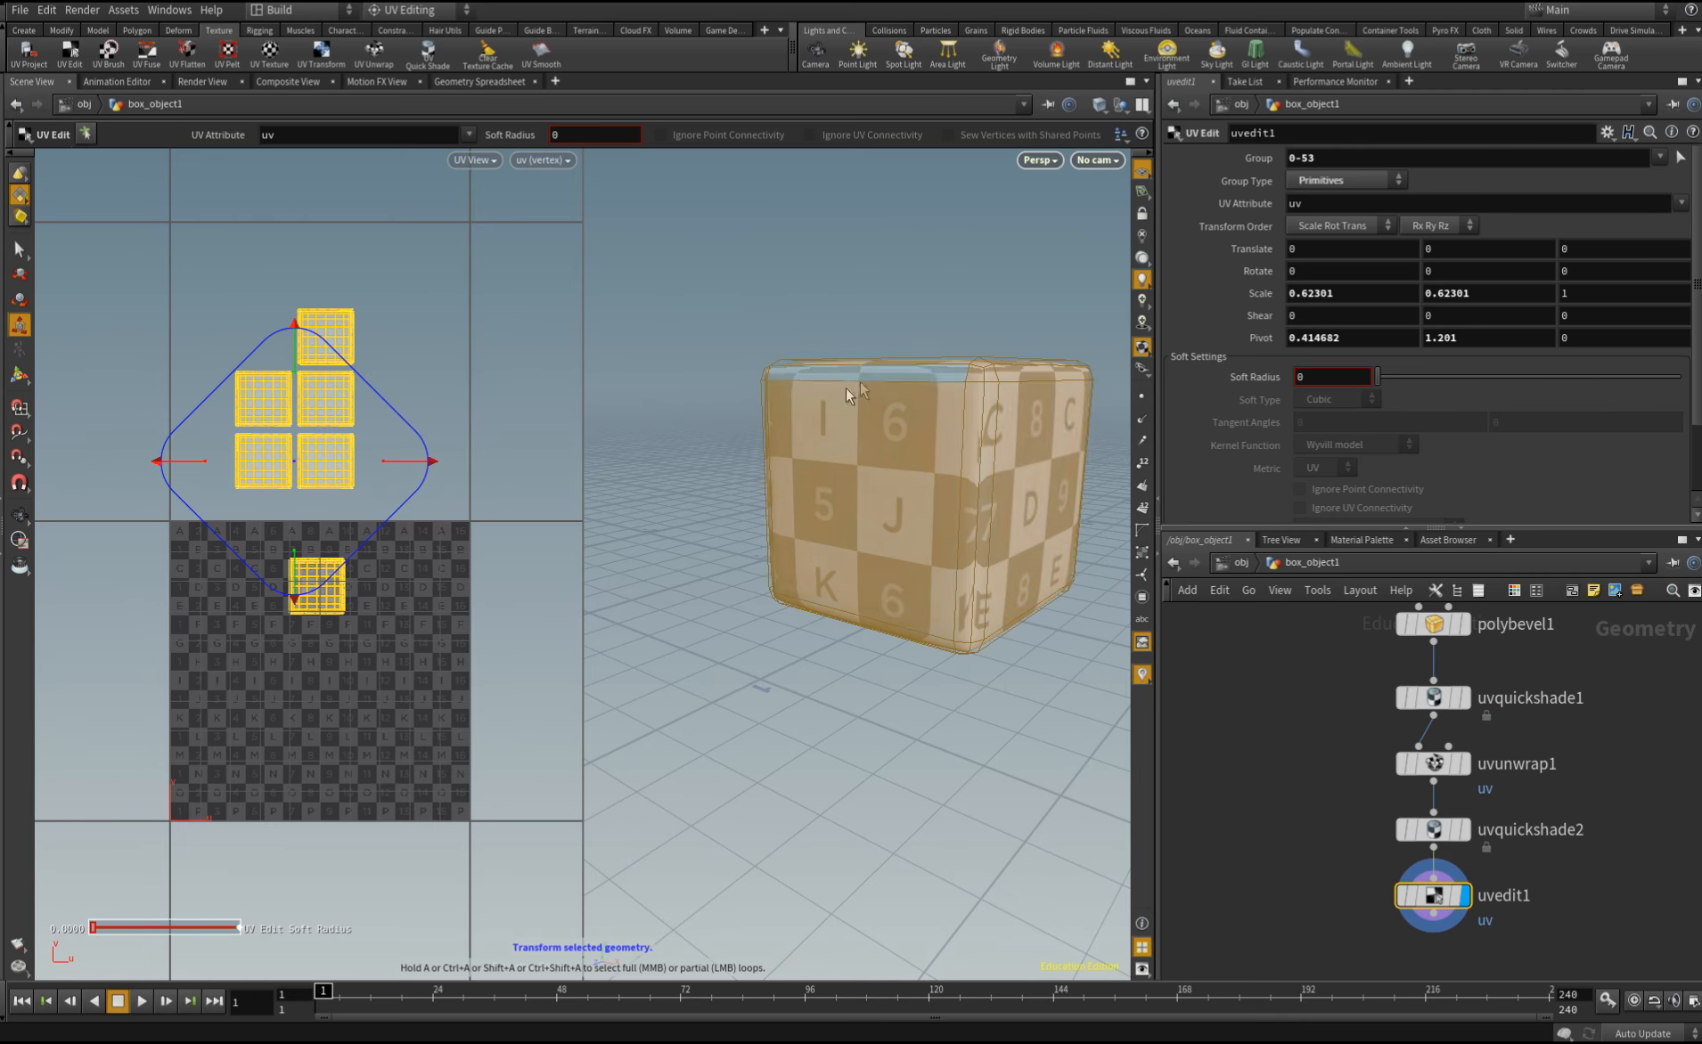
pyautogui.press('t')
pyautogui.moveTo(294, 460); pyautogui.dragTo(296, 545)
pyautogui.click(223, 448)
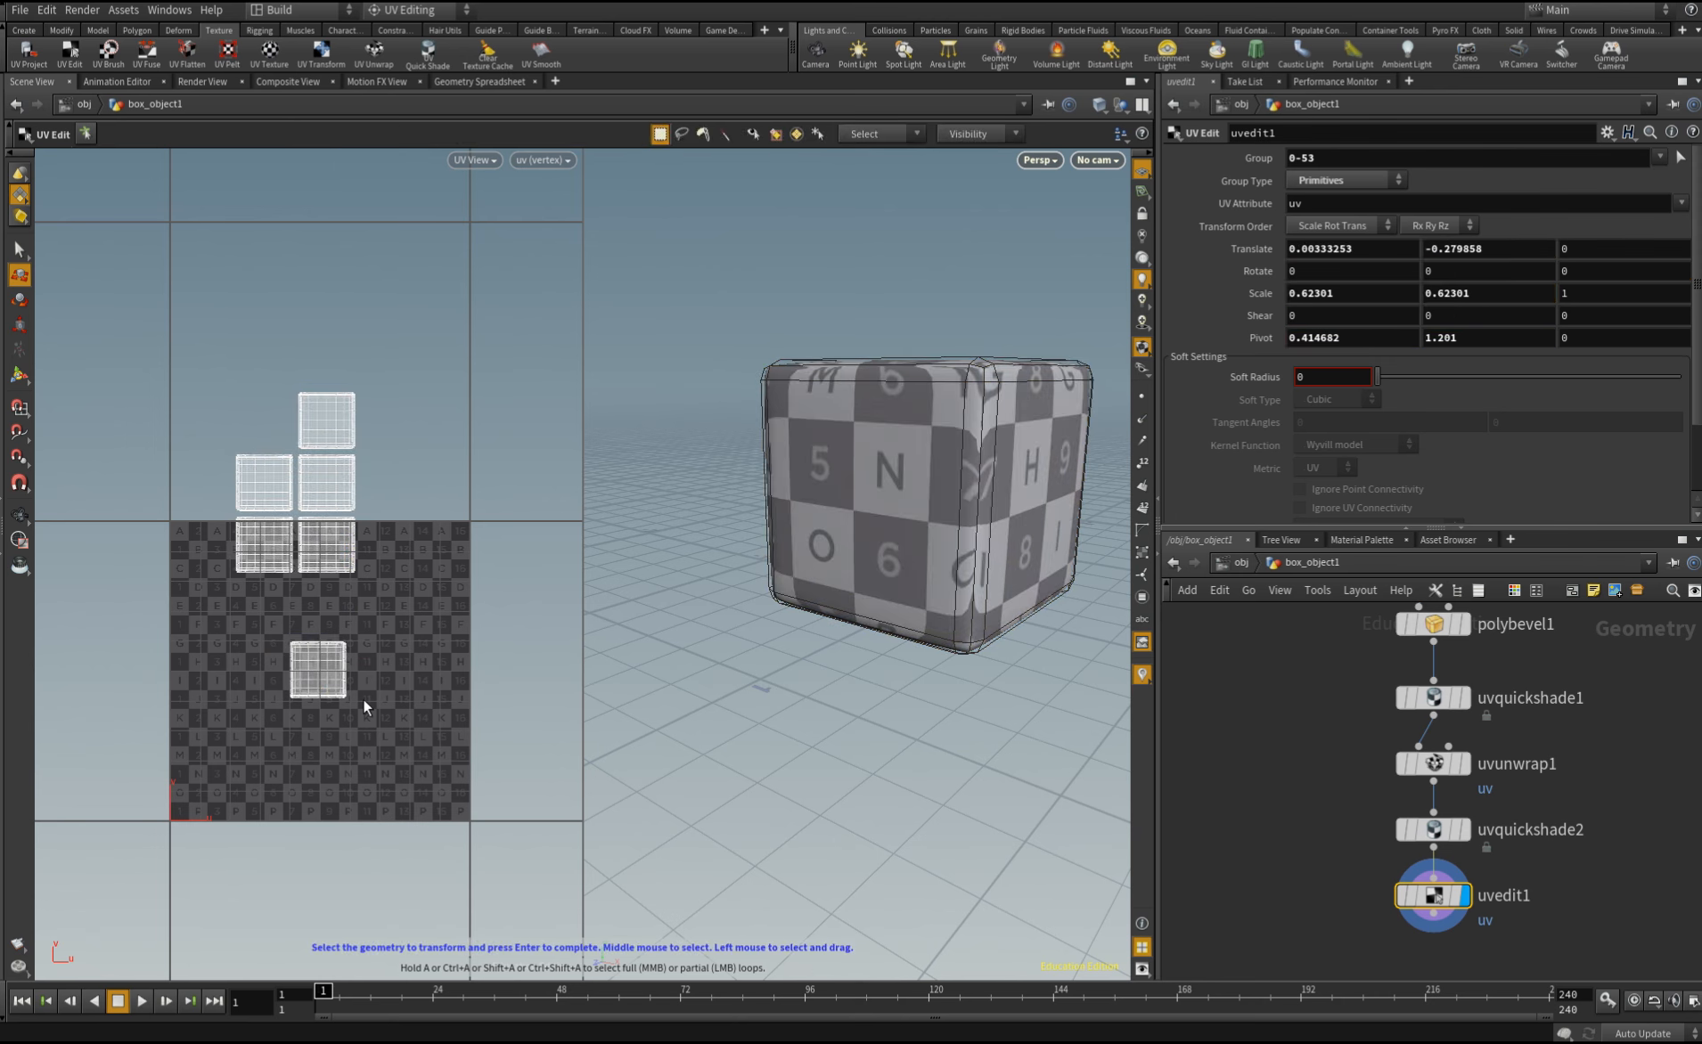
# Nudge the right face's island slightly to the right near the middle of the UV tile
pyautogui.scroll(5, 363, 700)
pyautogui.keyDown('alt'); pyautogui.moveTo(361, 700); pyautogui.dragTo(418, 515, button='middle'); pyautogui.keyUp('alt')
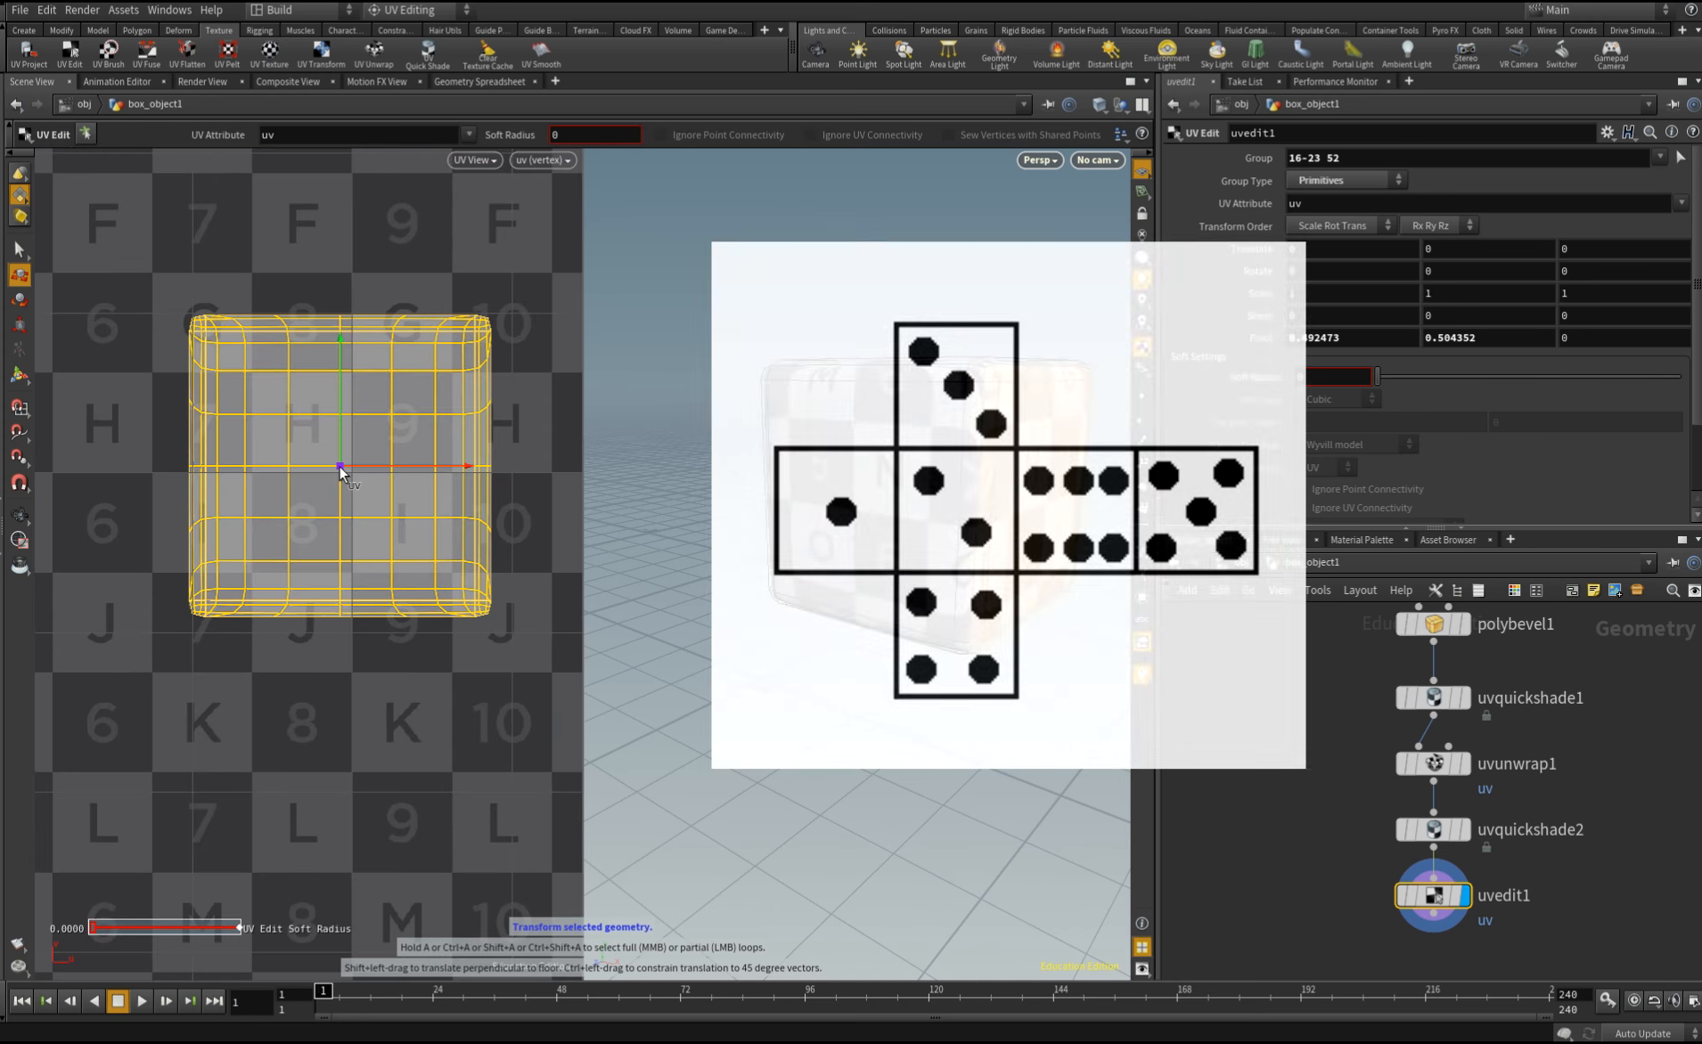
pyautogui.moveTo(344, 455); pyautogui.dragTo(383, 471)
pyautogui.click(848, 479)
pyautogui.press('t')
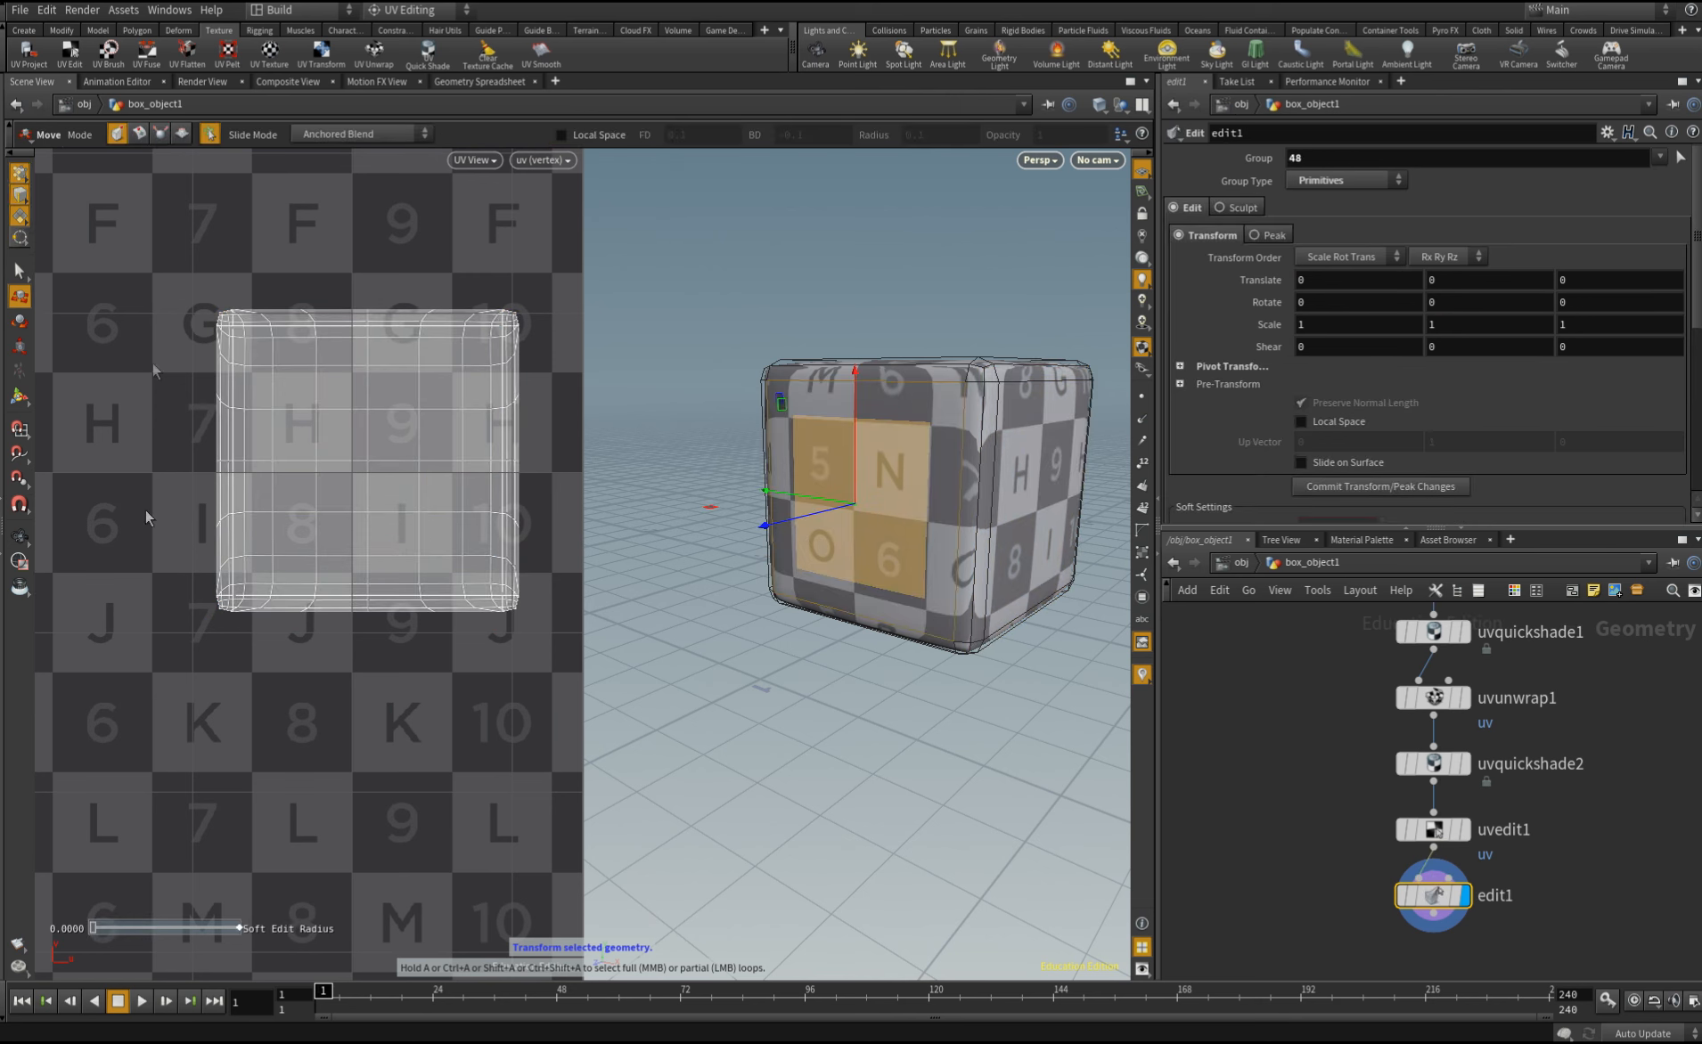
pyautogui.hotkey('ctrl', 'z')
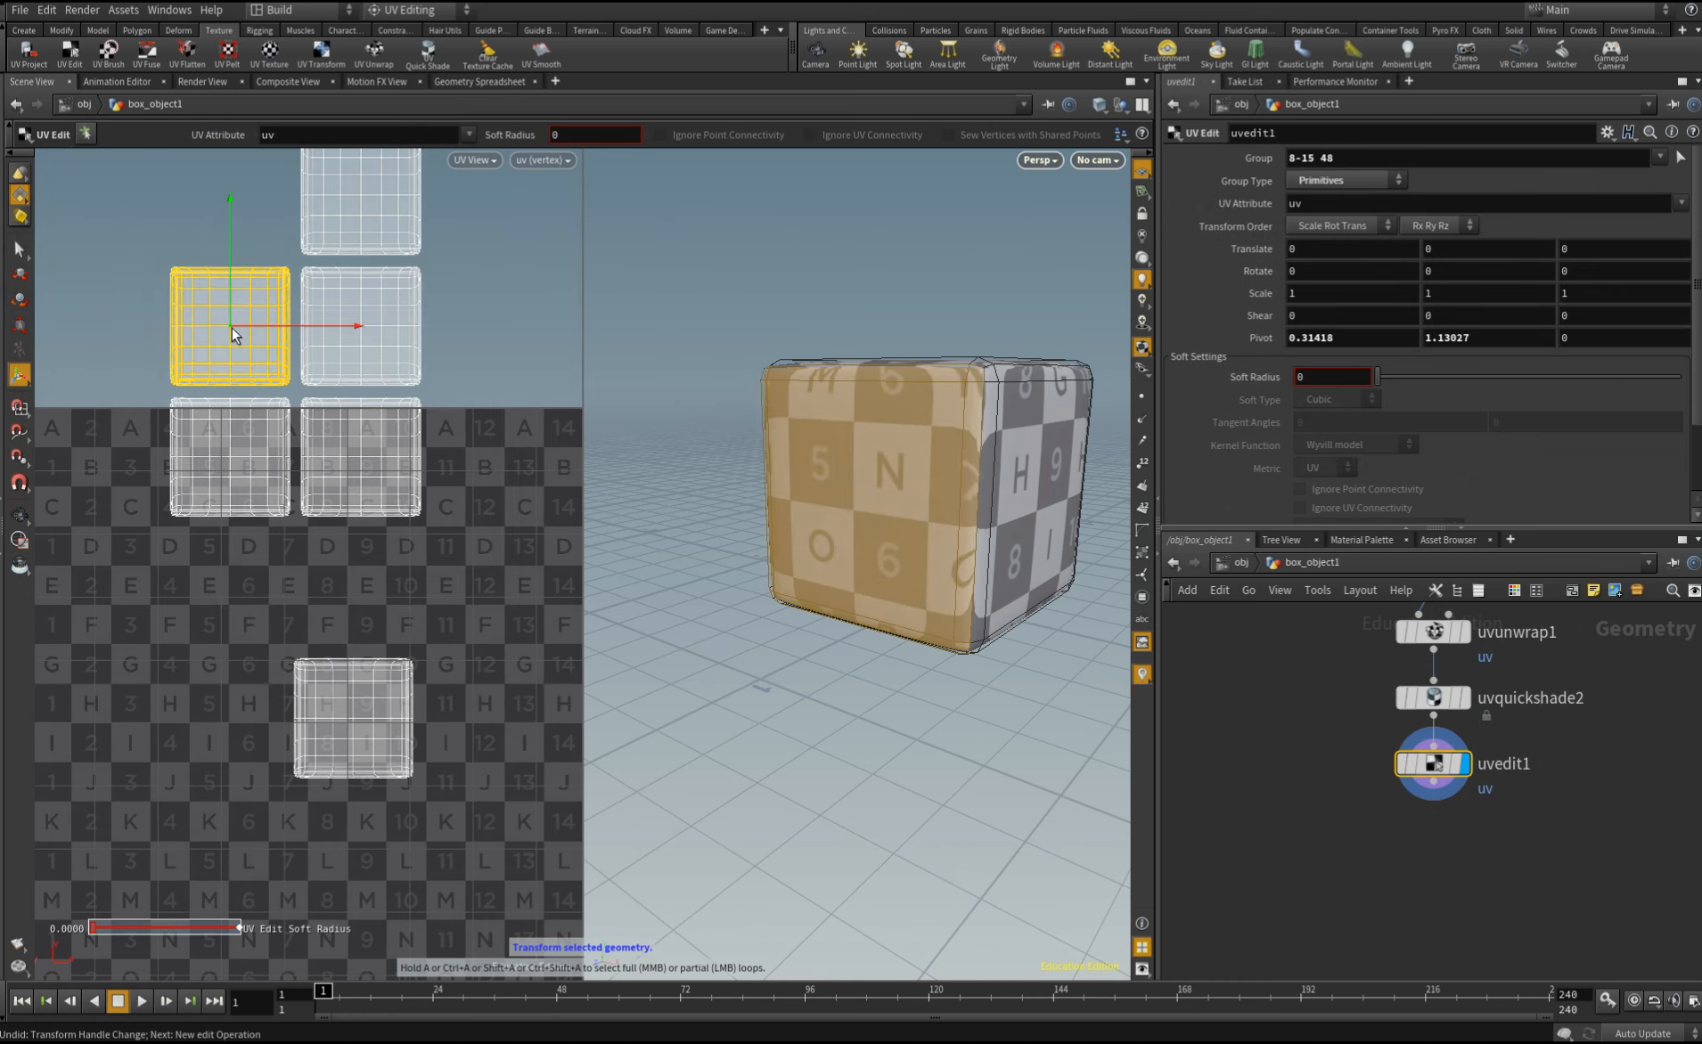
# Place the front face's island left of the right face's island, and the left face's island at the left end of that row
pyautogui.moveTo(232, 334); pyautogui.dragTo(231, 724)
pyautogui.moveTo(175, 460)
pyautogui.mouseDown()
pyautogui.moveTo(137, 461)
pyautogui.moveTo(264, 462)
pyautogui.moveTo(145, 465)
pyautogui.mouseUp()
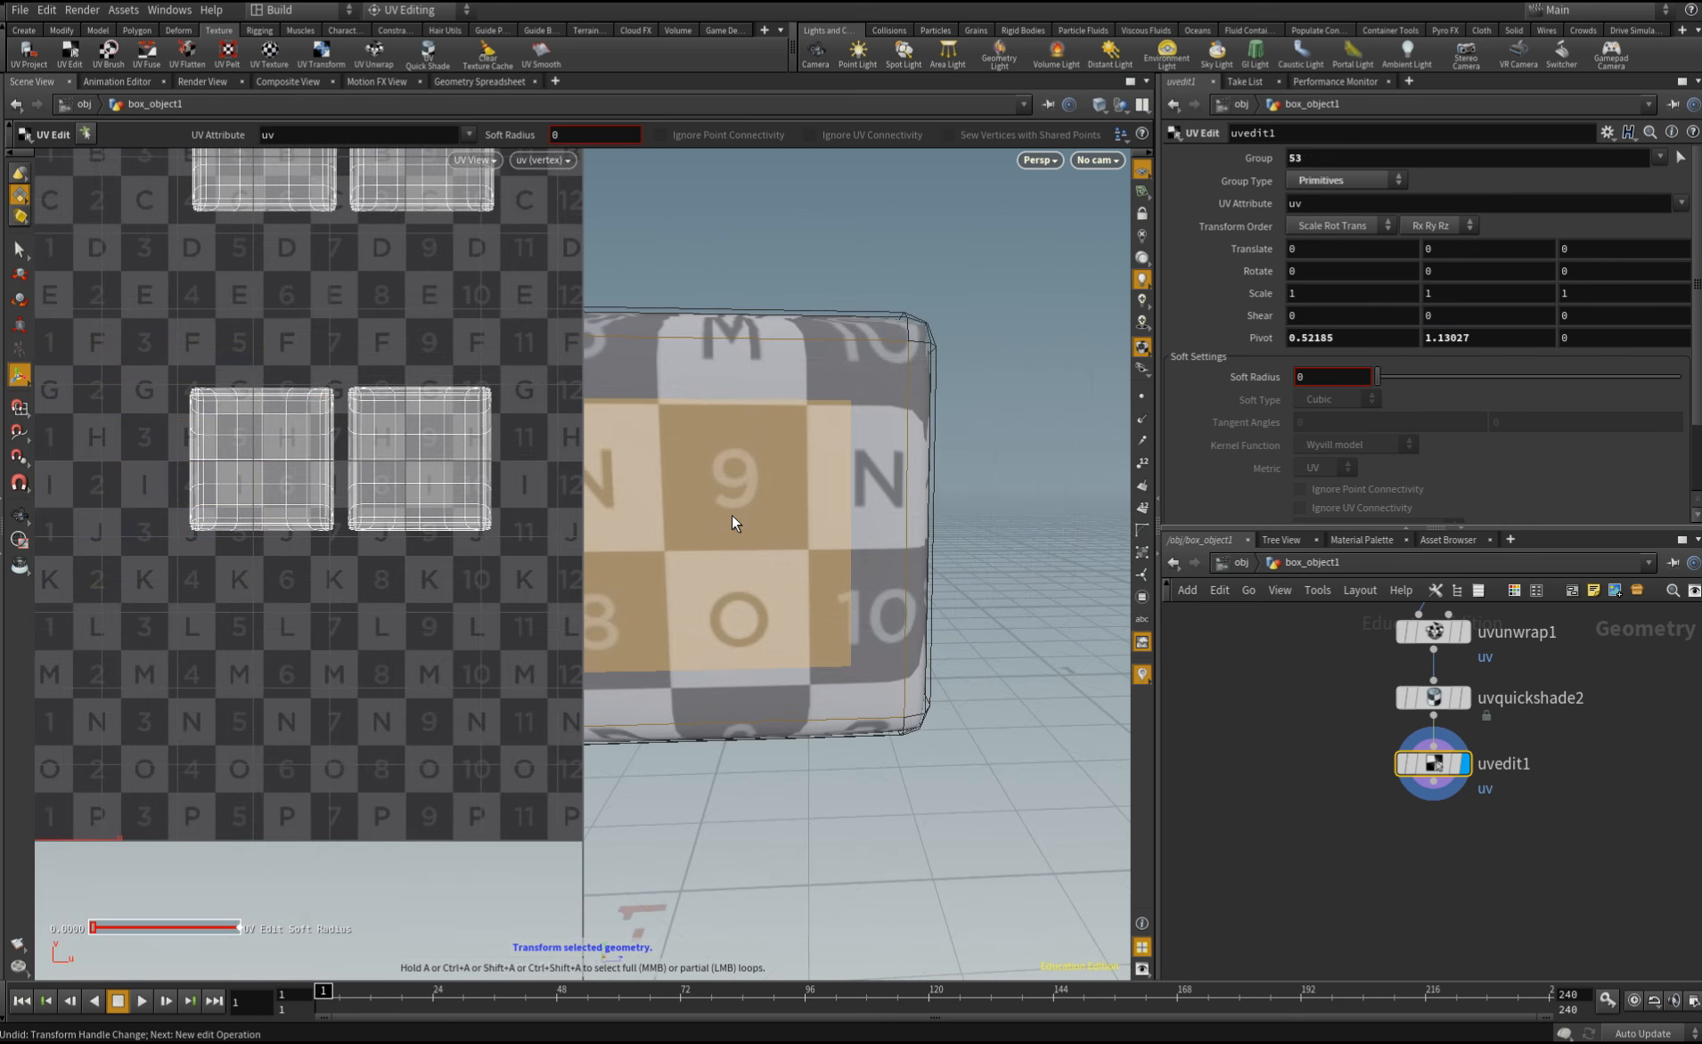
pyautogui.press('Escape')
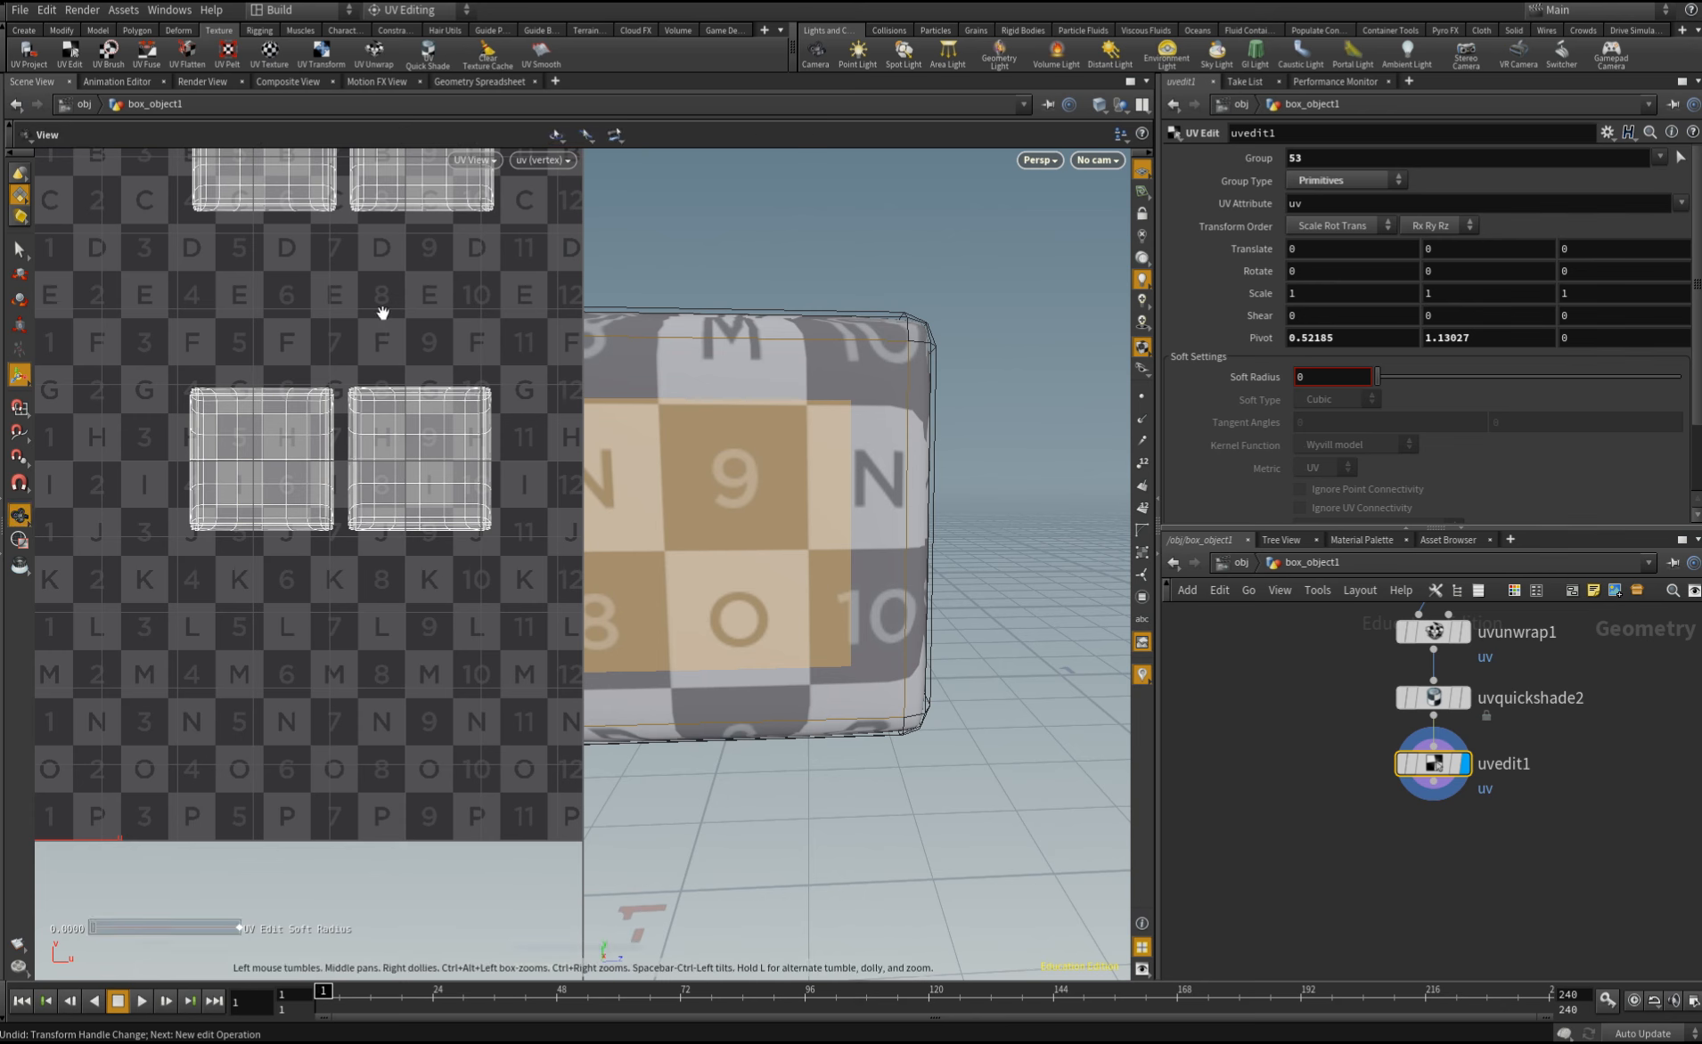
pyautogui.moveTo(383, 313); pyautogui.dragTo(384, 554, button='middle')
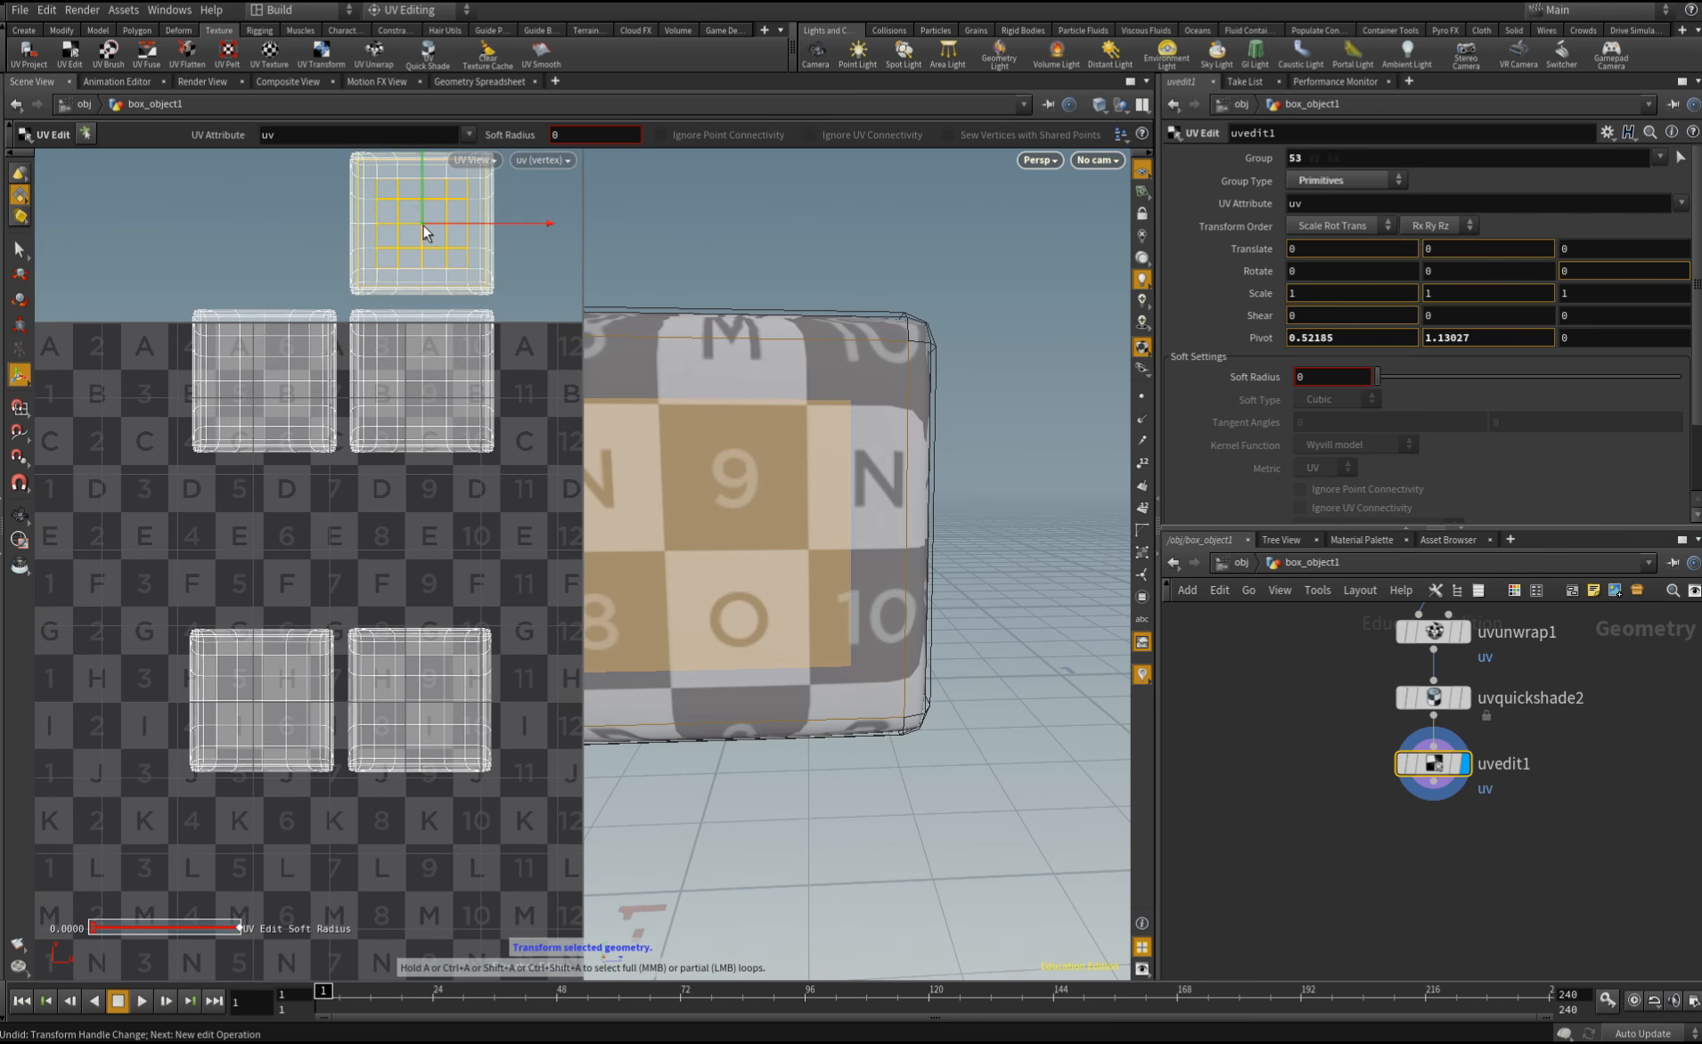
pyautogui.moveTo(424, 230); pyautogui.dragTo(107, 702)
pyautogui.keyDown('alt'); pyautogui.moveTo(765, 609); pyautogui.dragTo(708, 609); pyautogui.keyUp('alt')
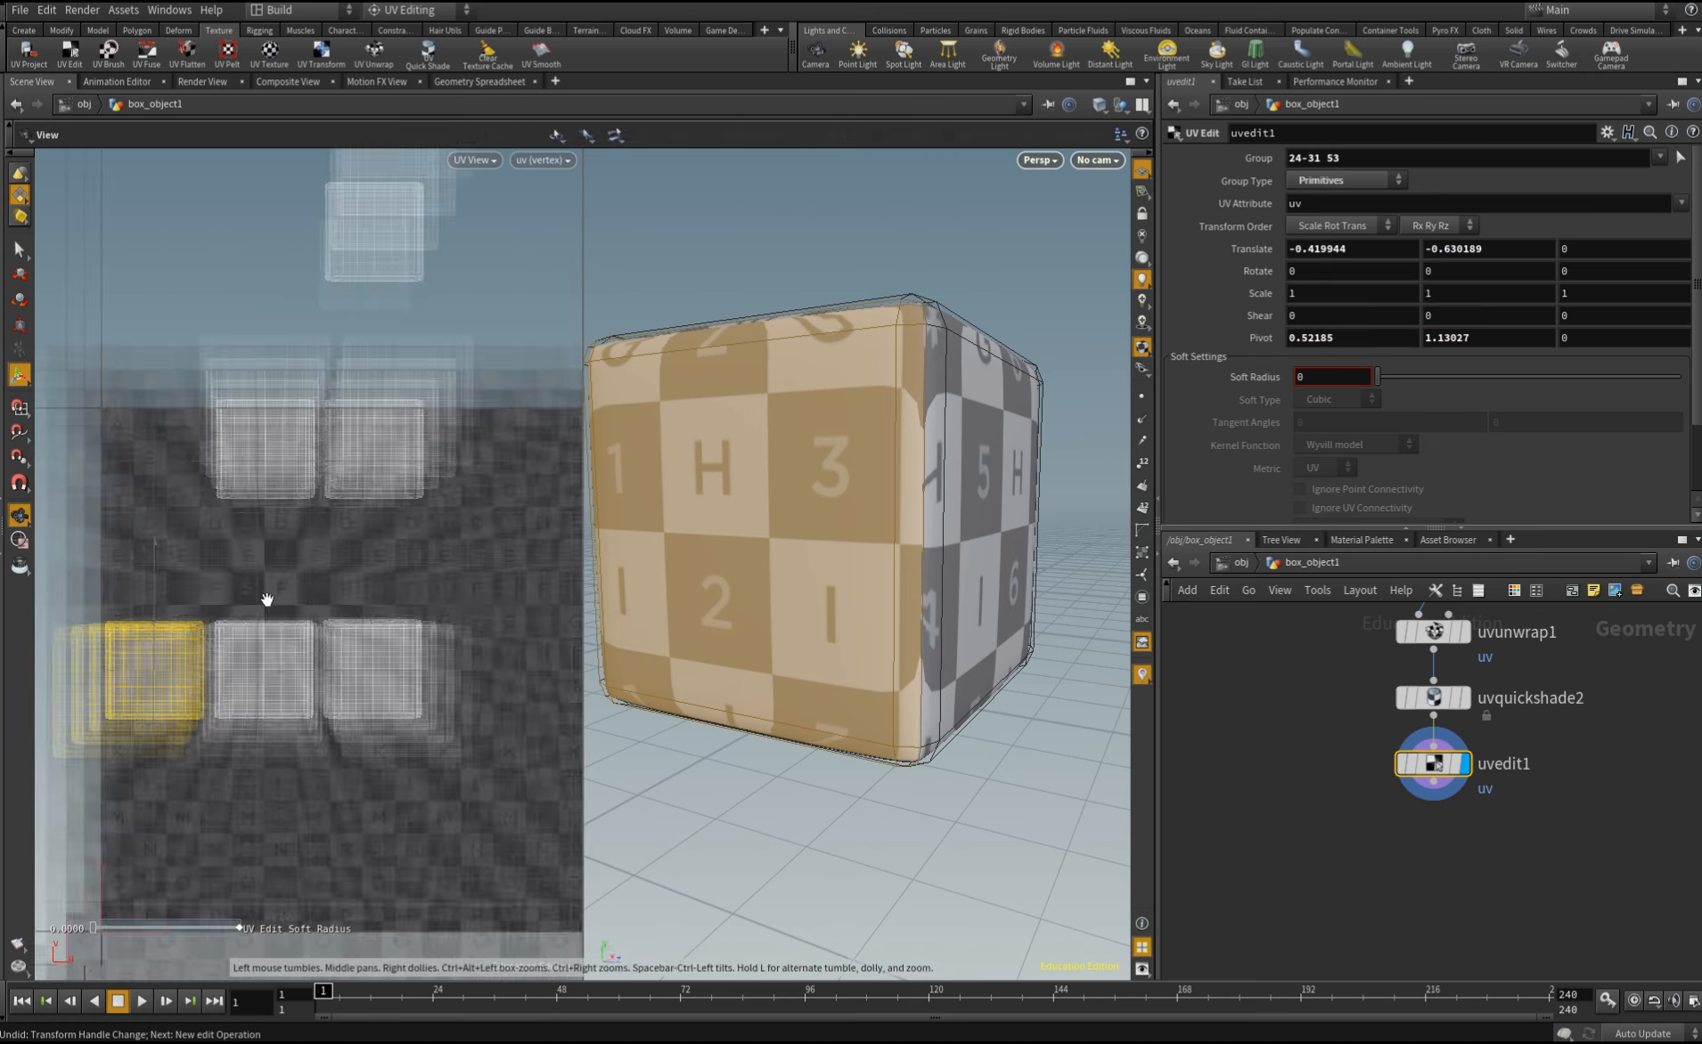
# Move the back face's island to the right end of the row and select all four side islands
pyautogui.click(348, 322)
pyautogui.doubleClick(349, 322)
pyautogui.moveTo(349, 321); pyautogui.dragTo(428, 653)
pyautogui.click(350, 653)
pyautogui.moveTo(768, 698)
pyautogui.keyDown('alt'); pyautogui.mouseDown()
pyautogui.moveTo(731, 688)
pyautogui.moveTo(789, 669)
pyautogui.mouseUp(); pyautogui.keyUp('alt')
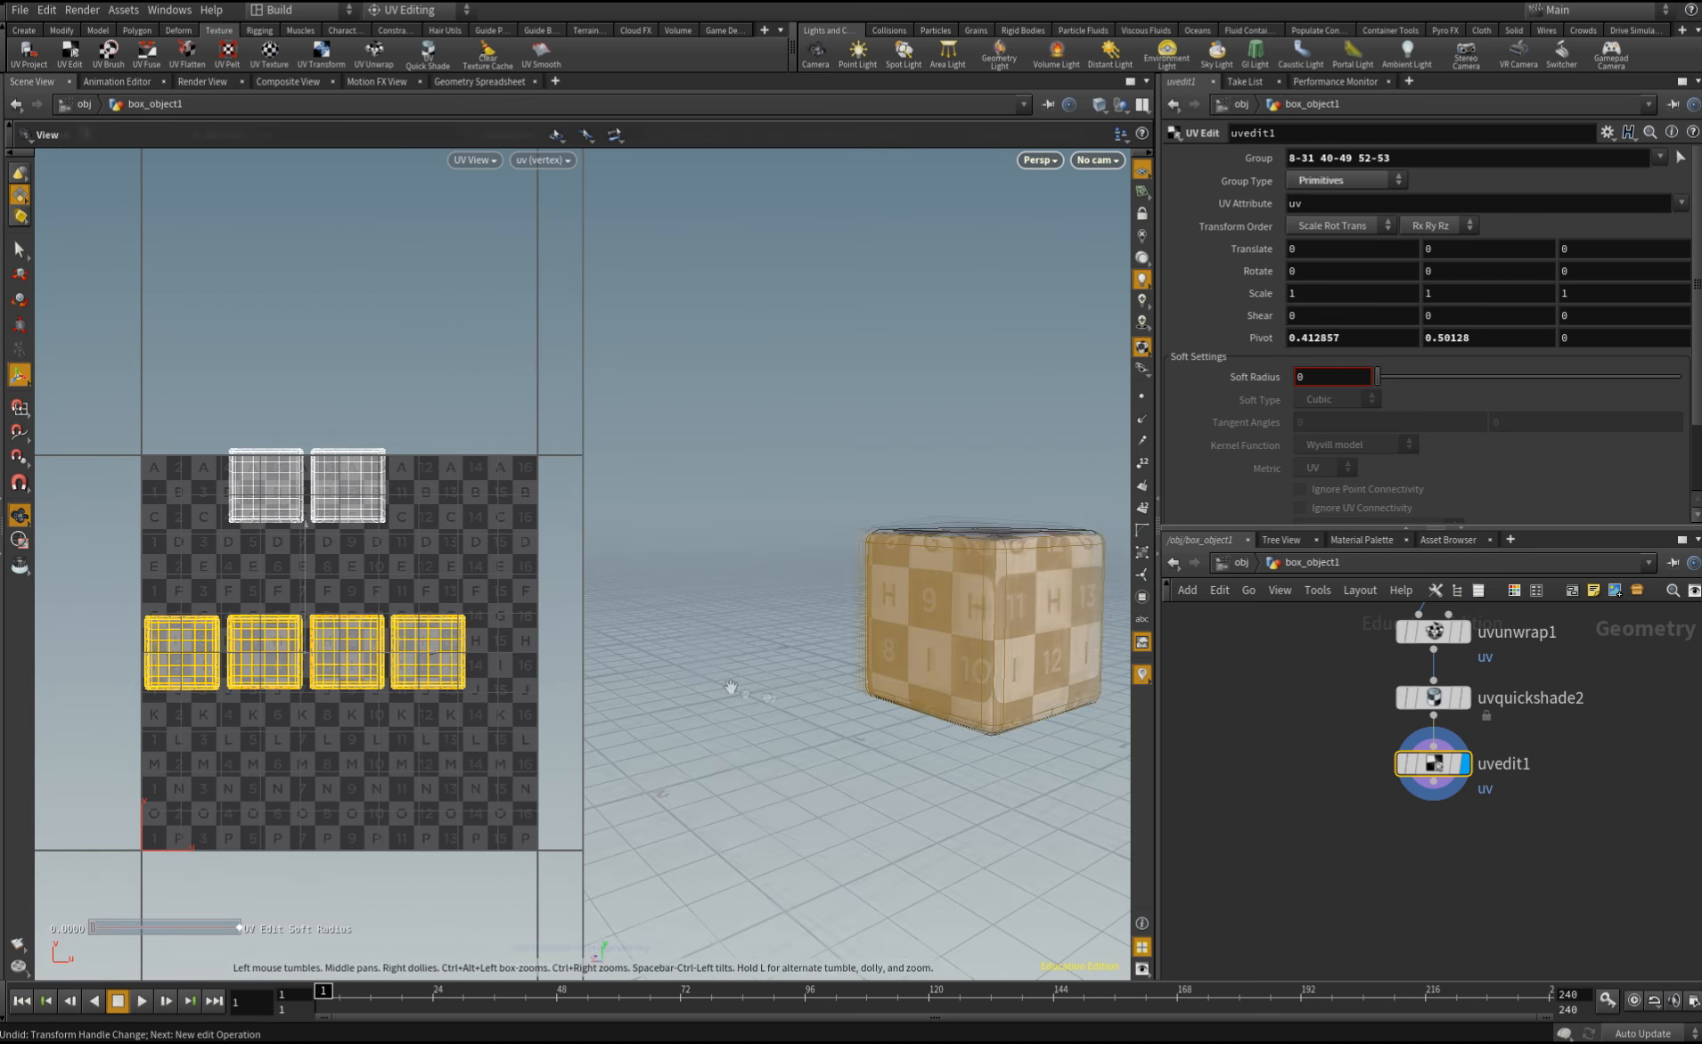
# Move the top face's island down by about 0.22 so it sits just above the front face's island
pyautogui.click(794, 625)
pyautogui.keyDown('alt'); pyautogui.moveTo(740, 588); pyautogui.dragTo(679, 666); pyautogui.keyUp('alt')
pyautogui.moveTo(268, 488); pyautogui.dragTo(268, 570)
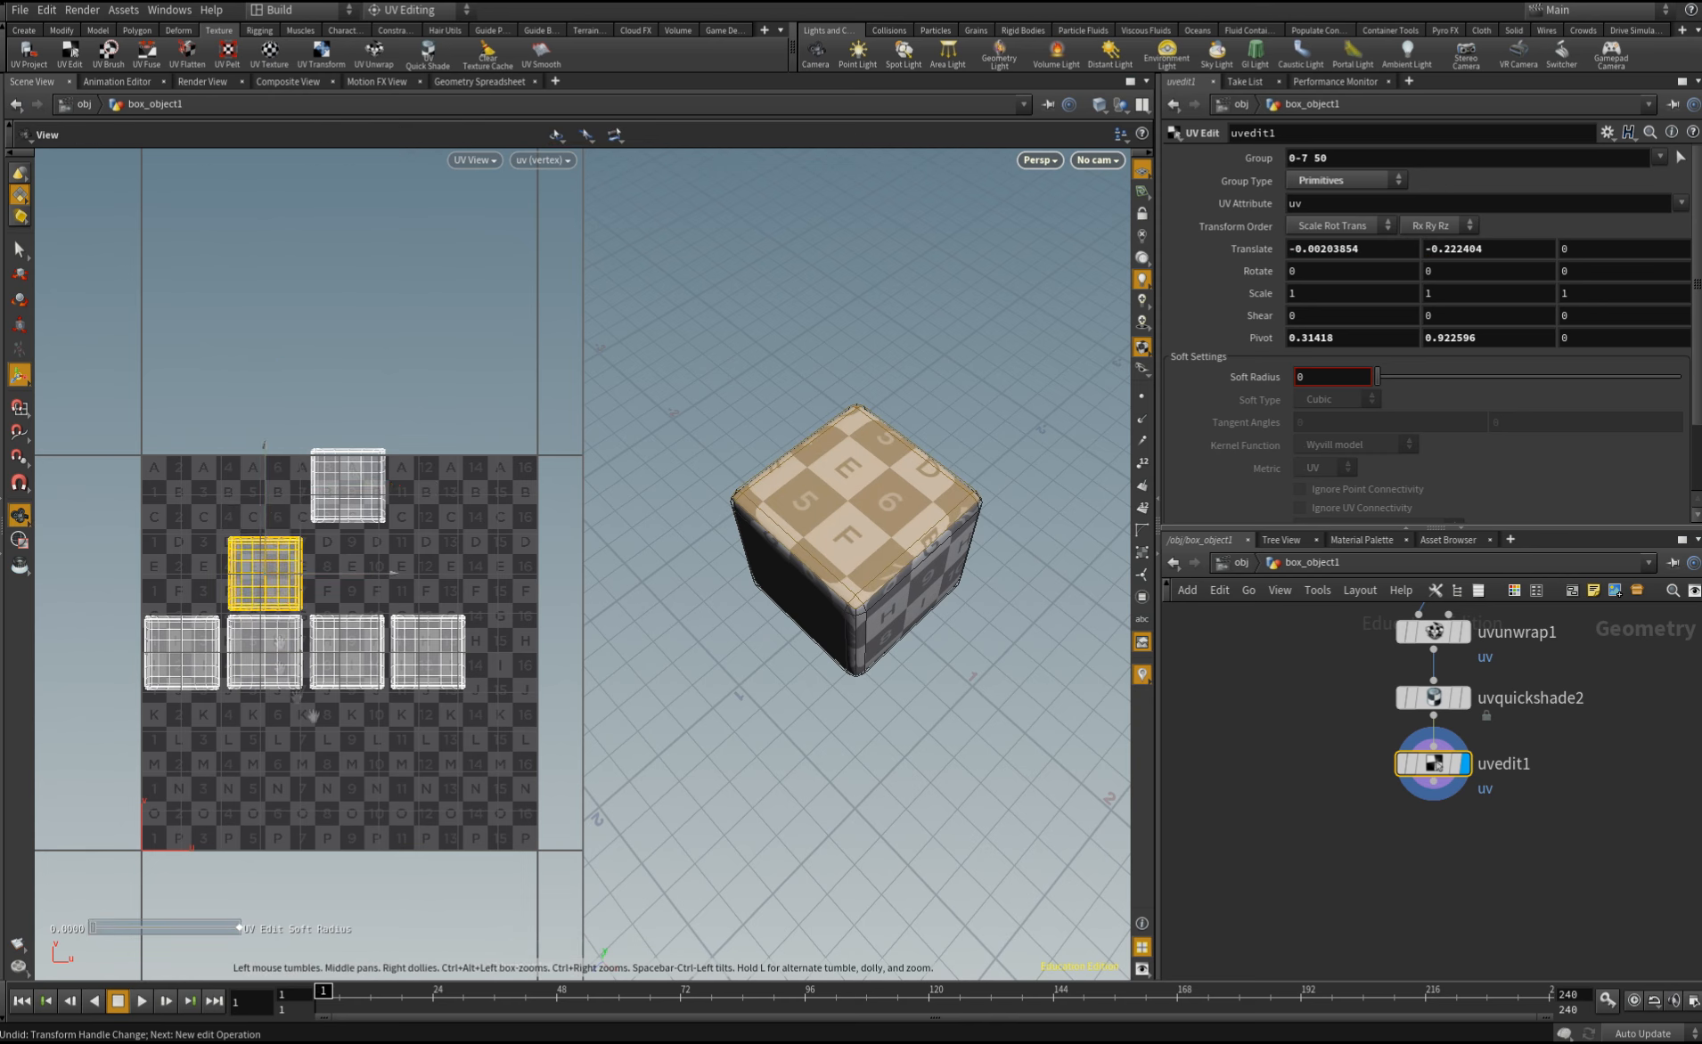
# Nudge the front and top face islands so they line up vertically with a small gap between them
pyautogui.scroll(5, 267, 624)
pyautogui.click(227, 686)
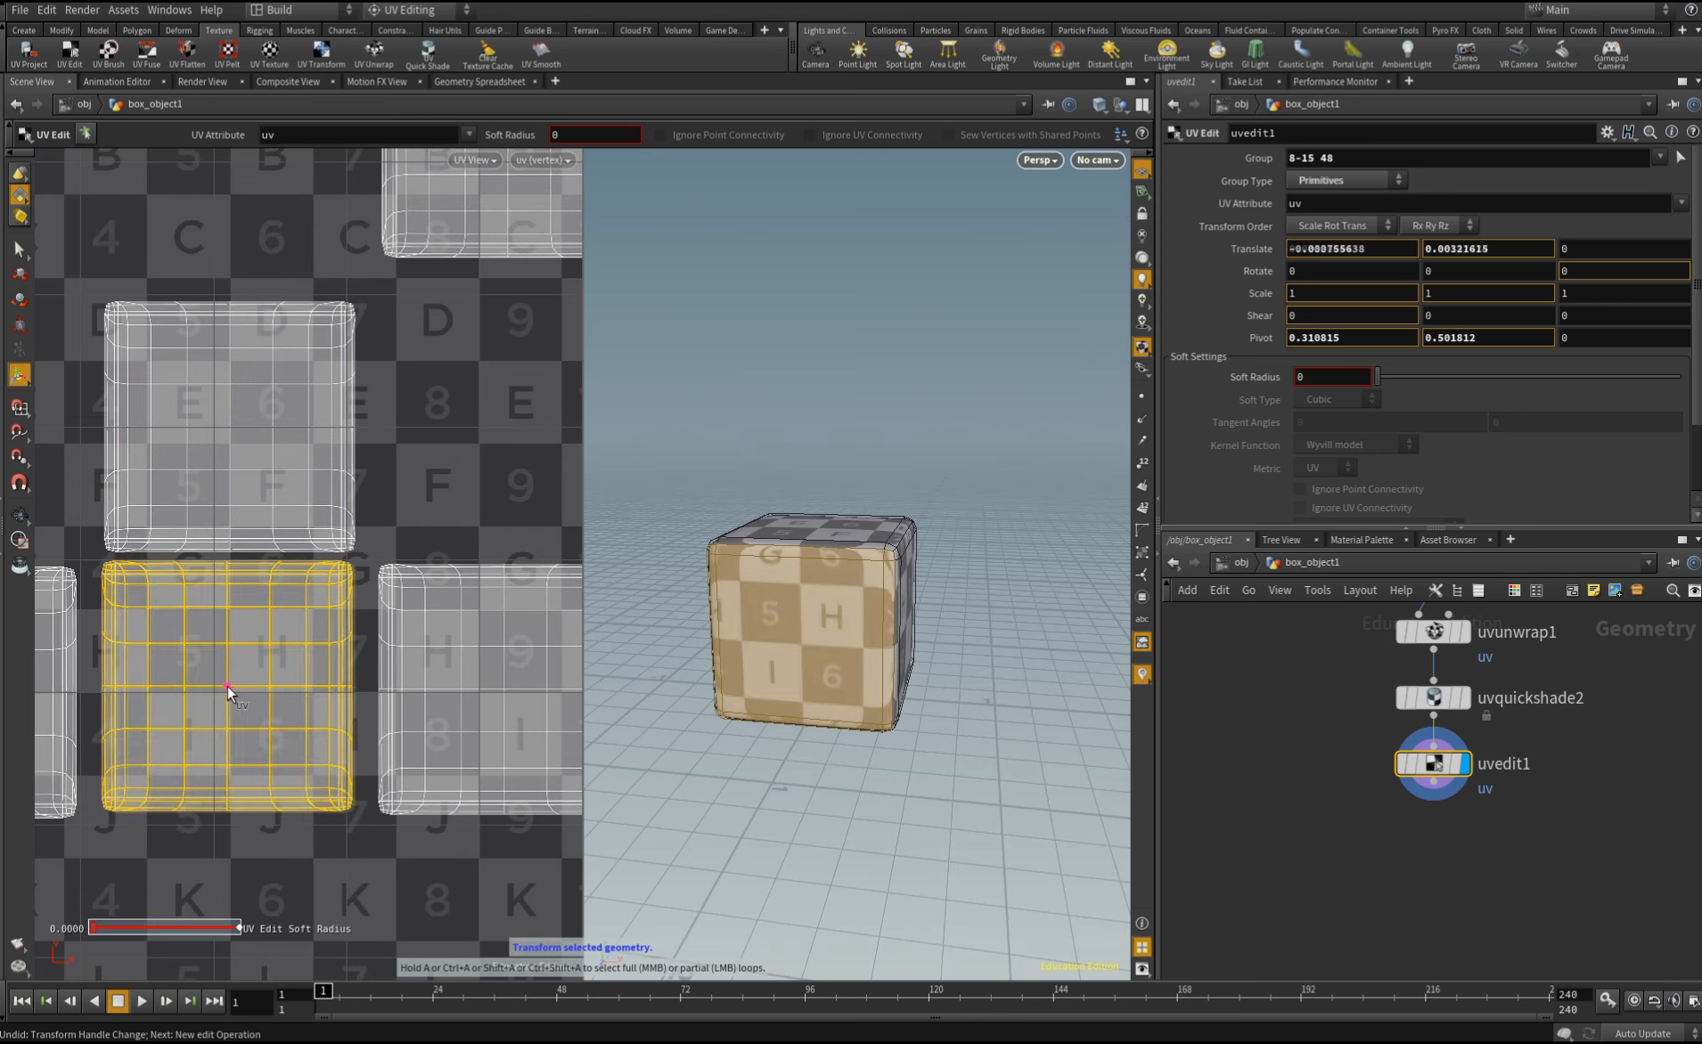
pyautogui.click(228, 475)
pyautogui.moveTo(228, 475); pyautogui.dragTo(220, 425)
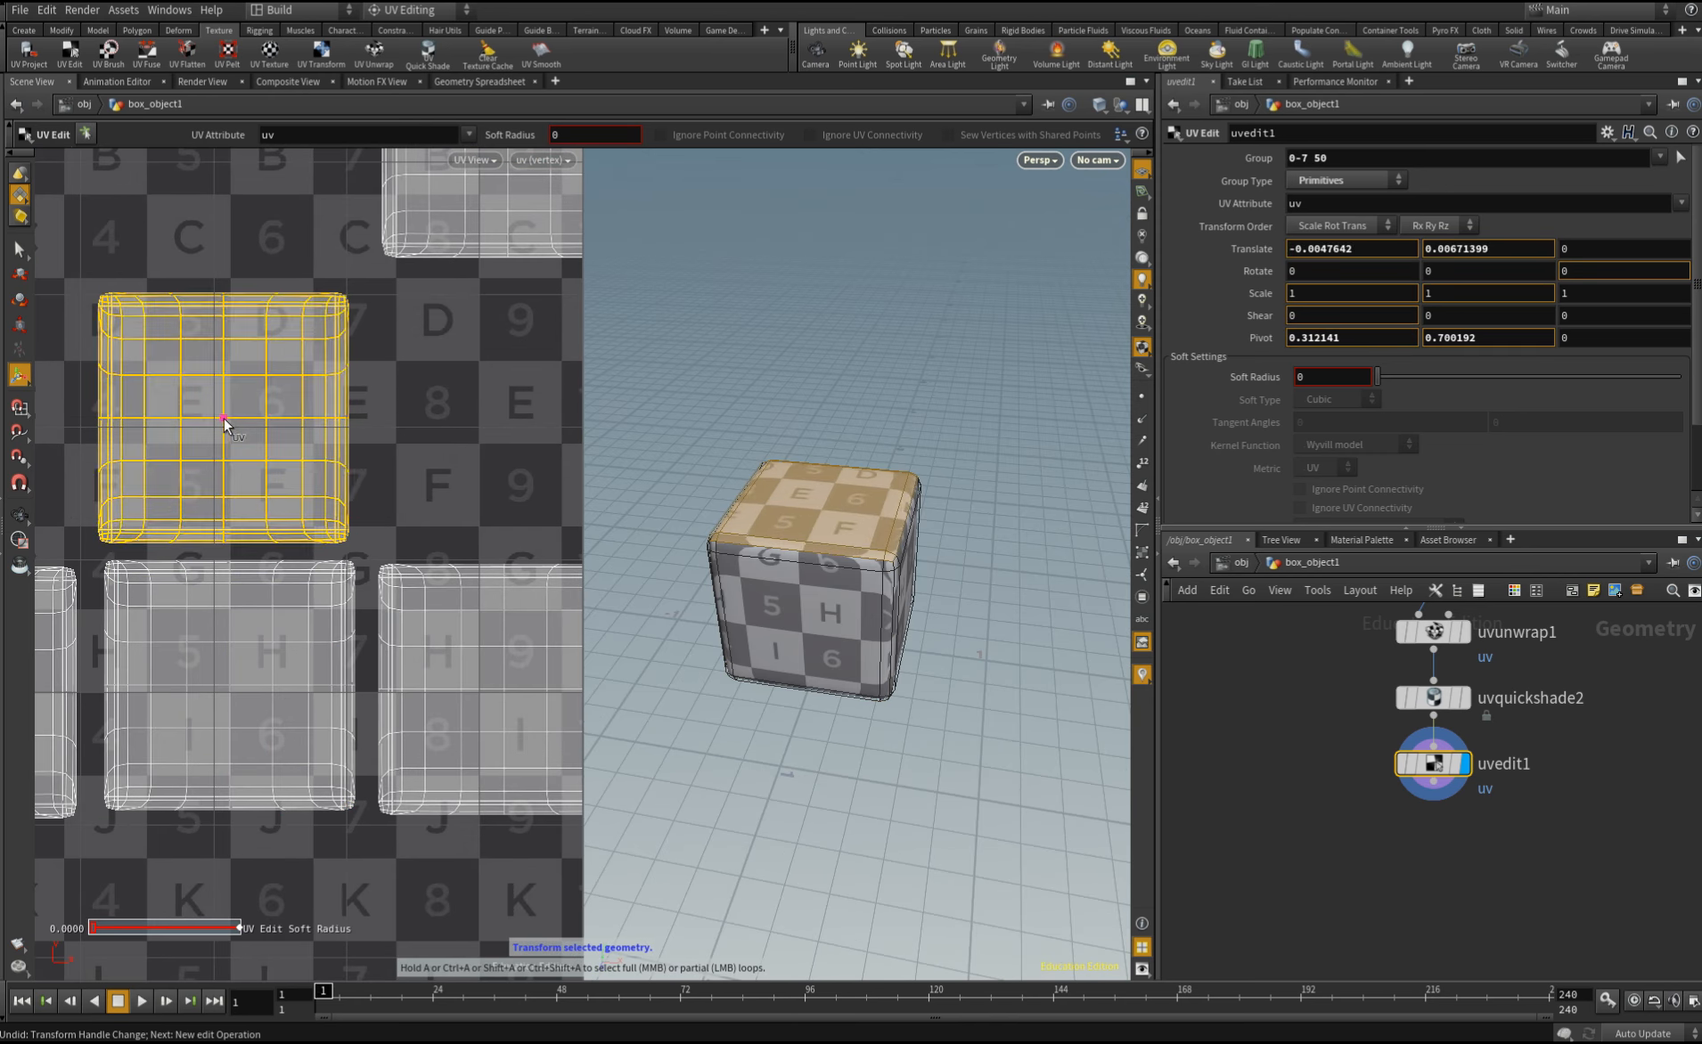
pyautogui.click(208, 695)
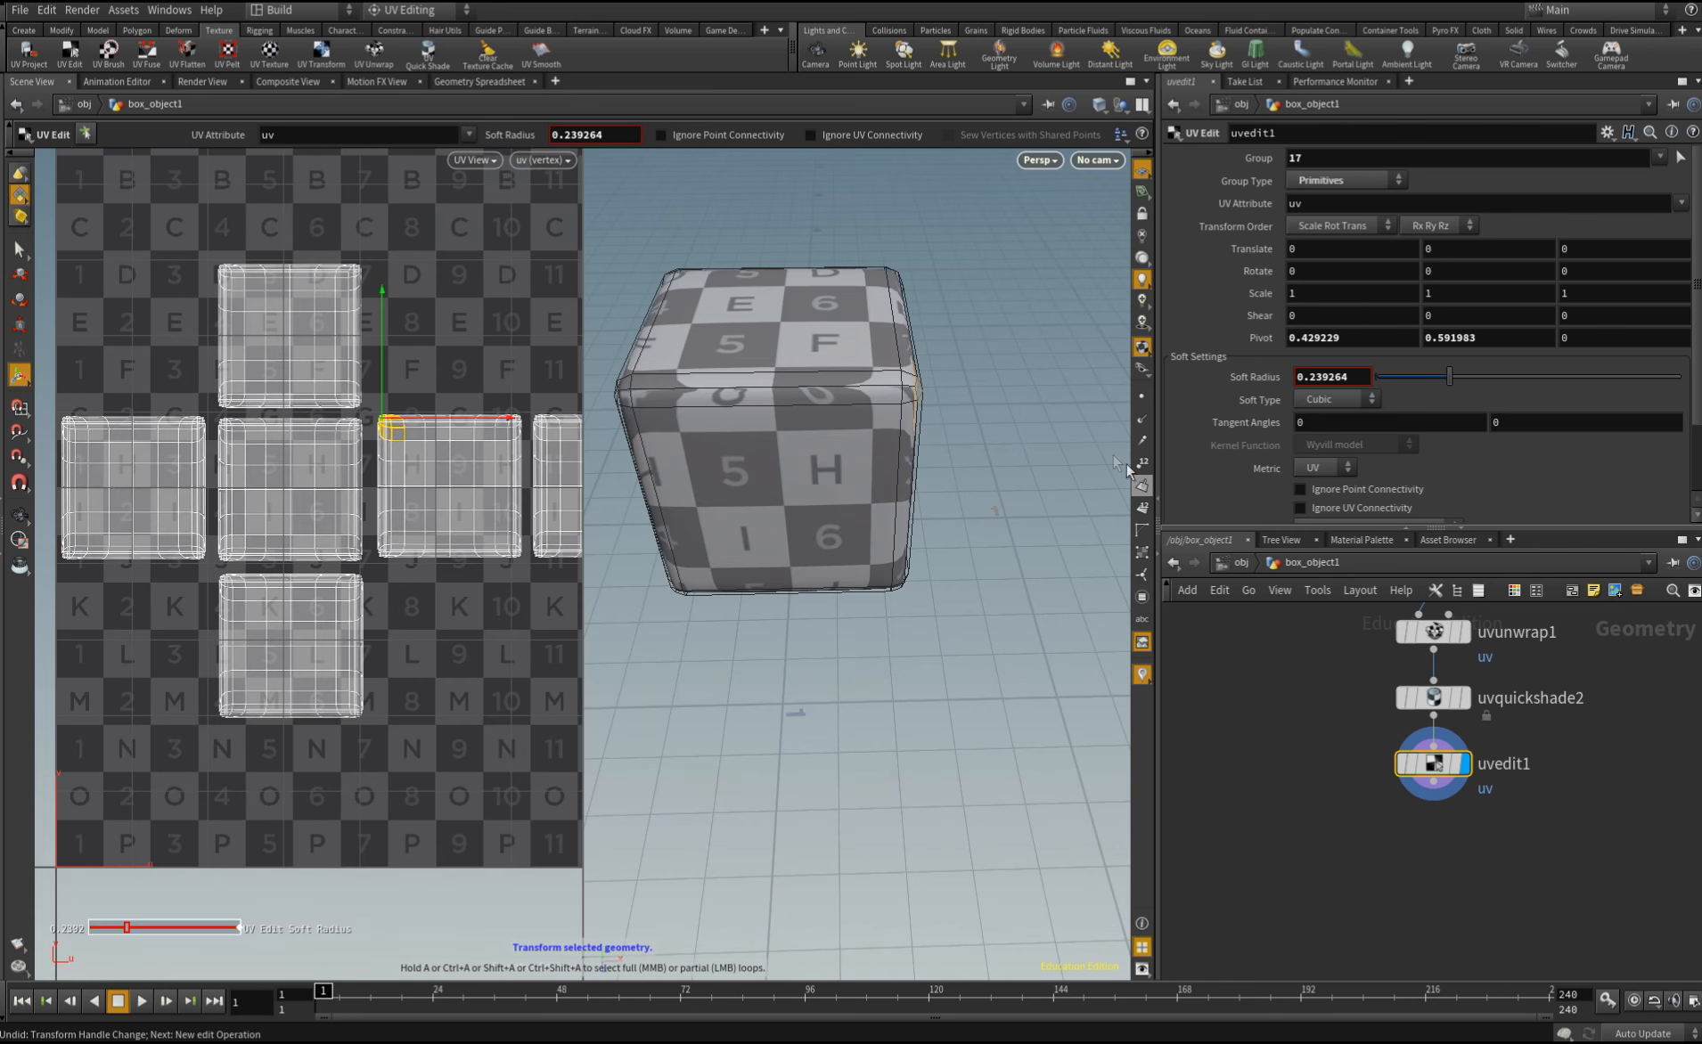
# Display primitive numbers and pick the three primitives at the cube's near corner to compare their positions in the UV layout
pyautogui.click(1141, 507)
pyautogui.press('Escape')
pyautogui.scroll(5, 930, 400)
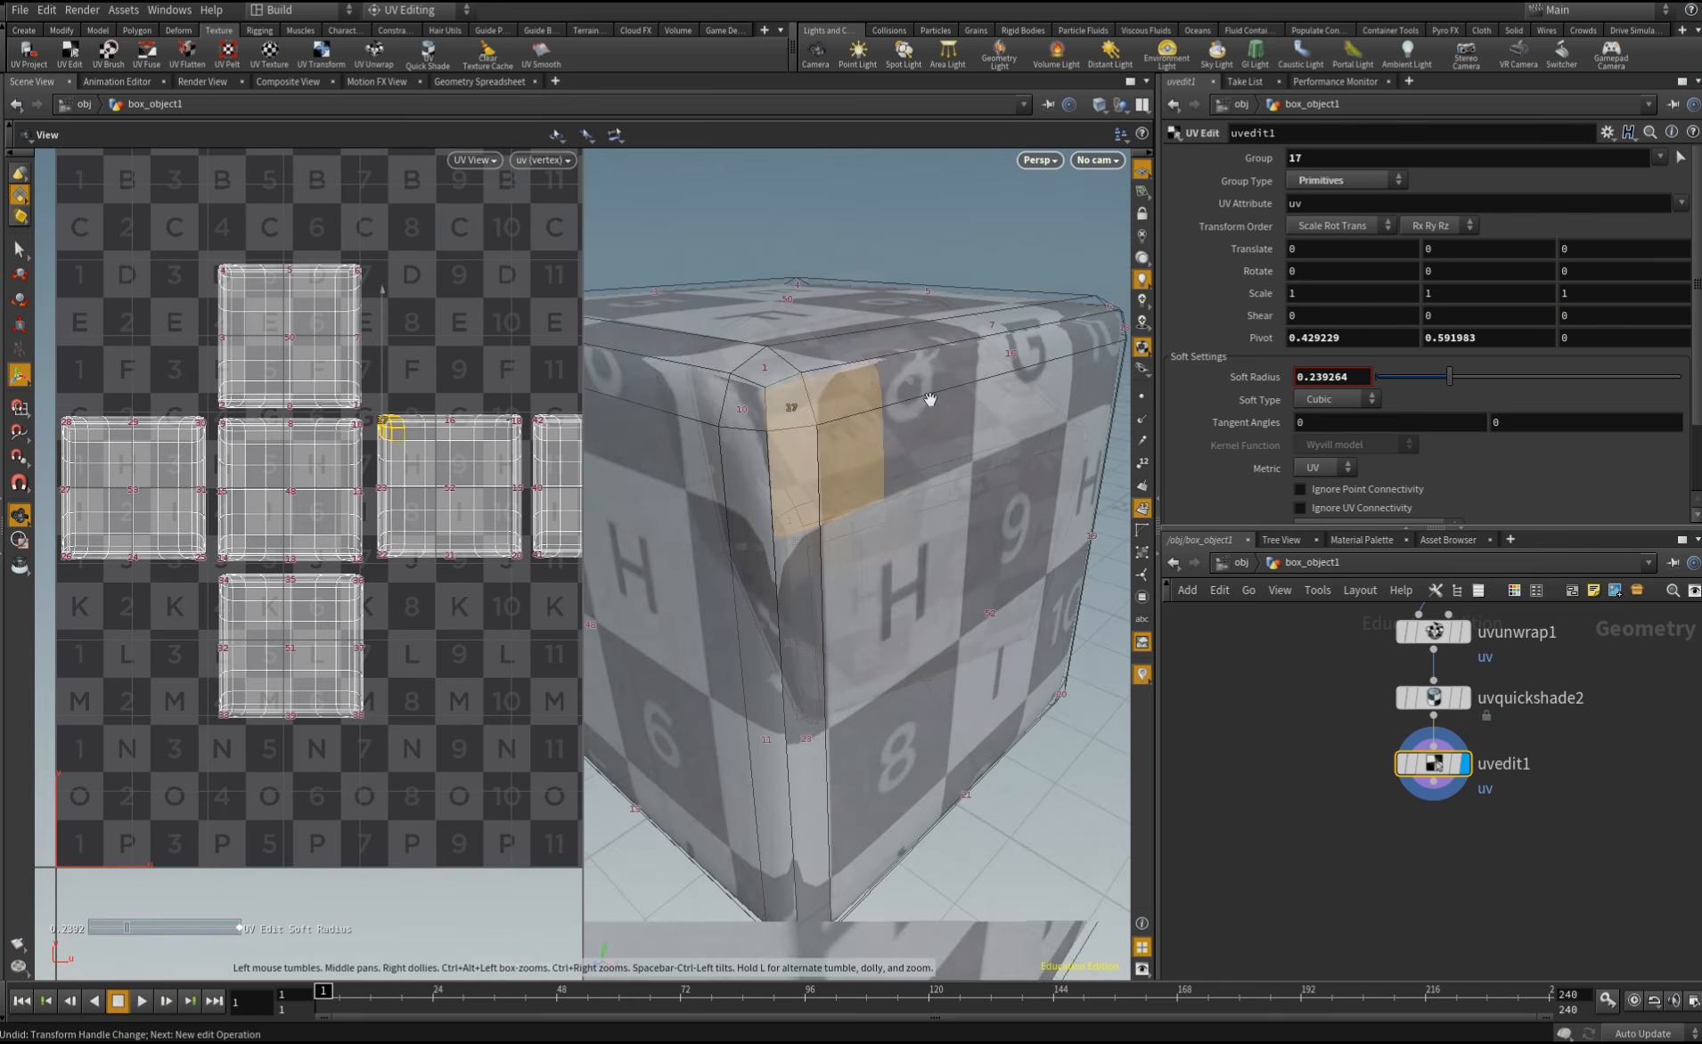
pyautogui.press('Return')
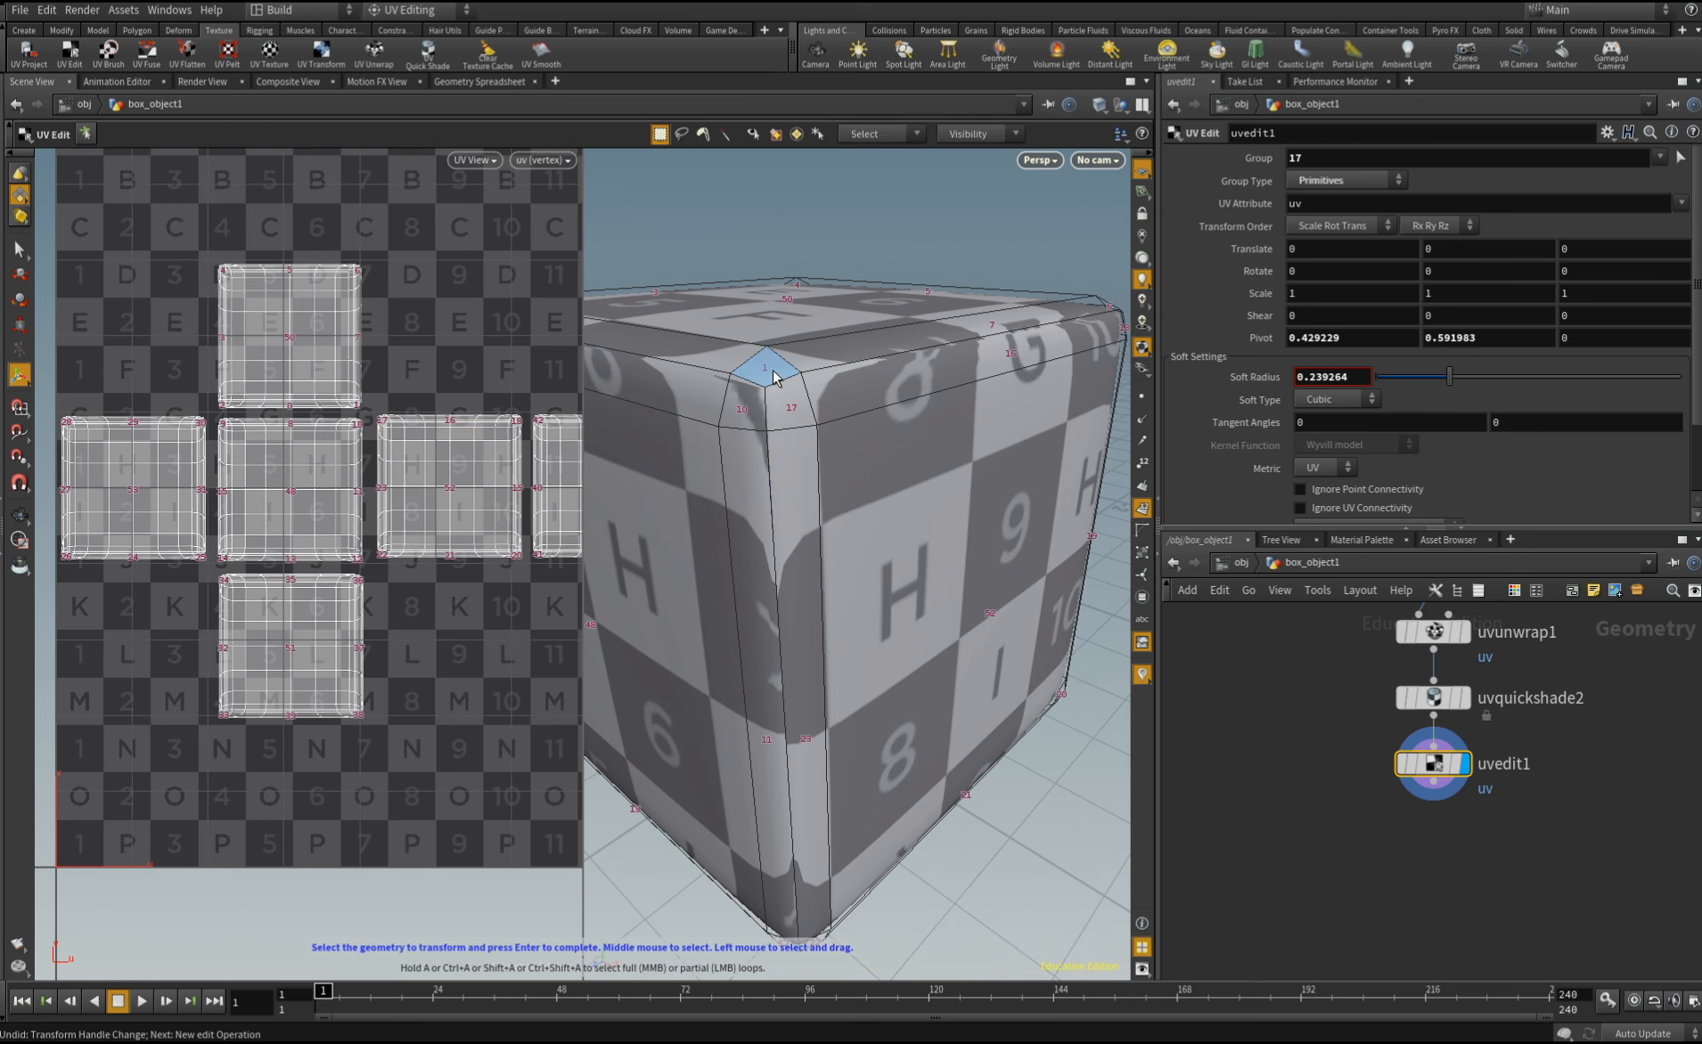
pyautogui.click(773, 372)
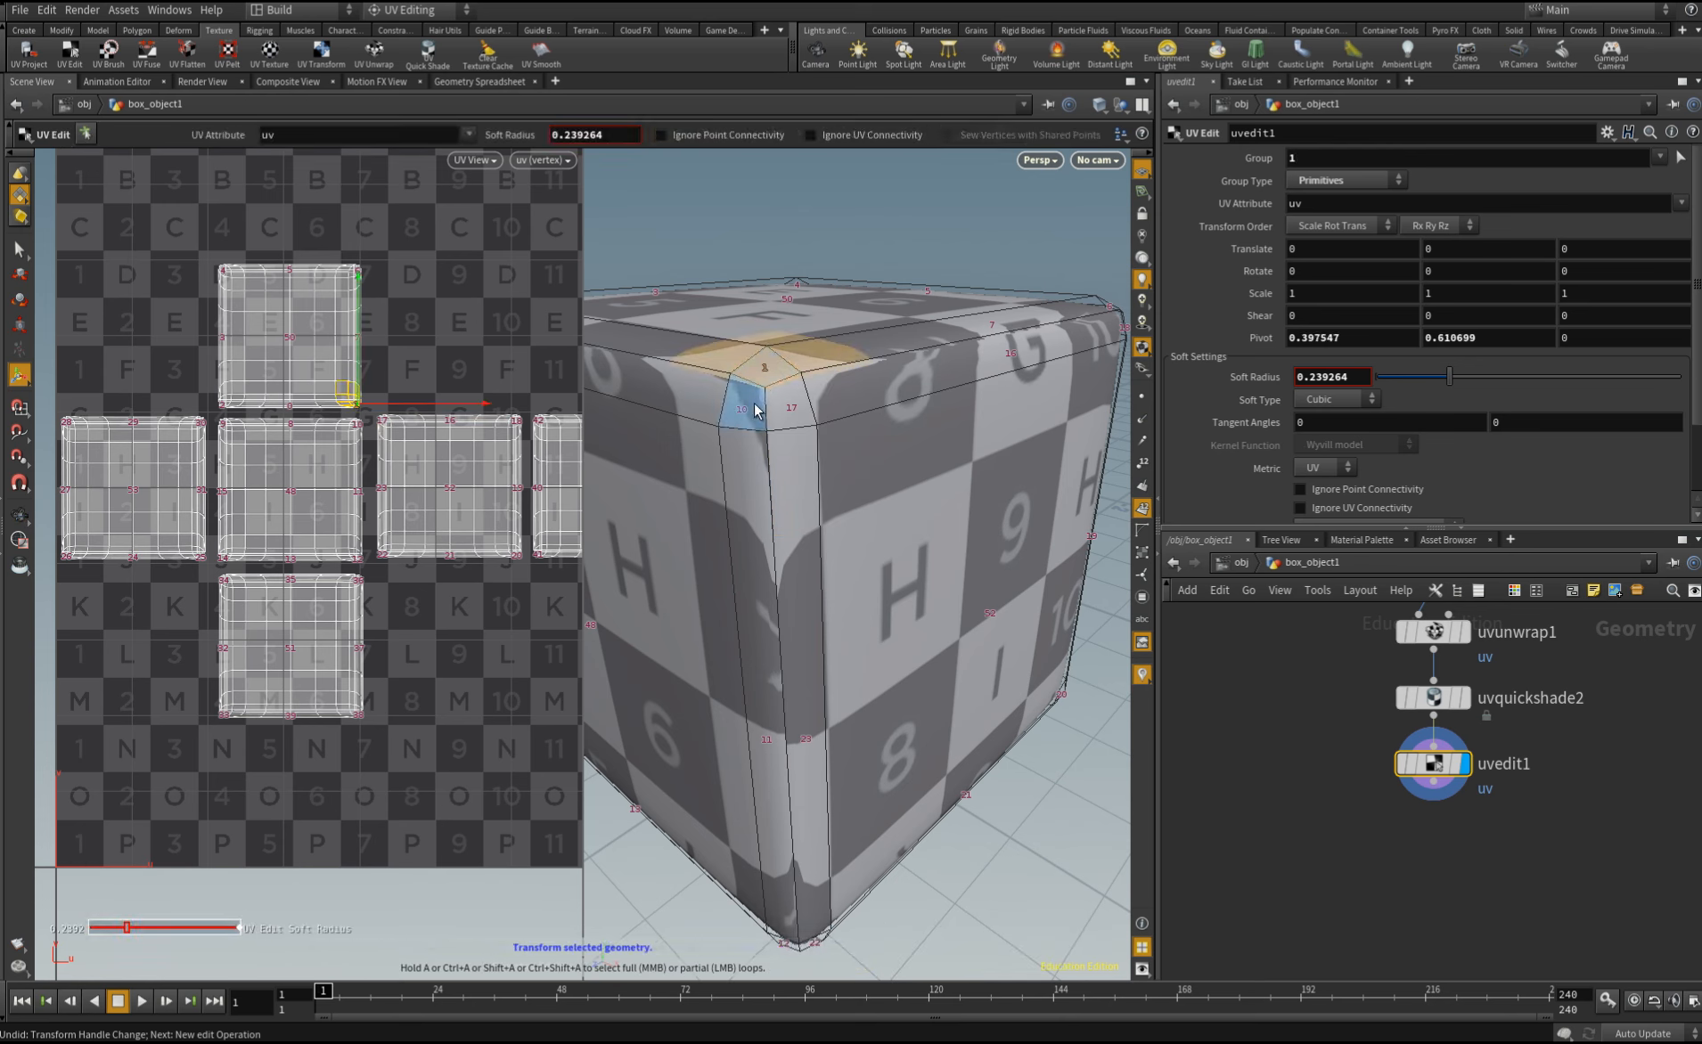
pyautogui.click(755, 410)
pyautogui.click(790, 413)
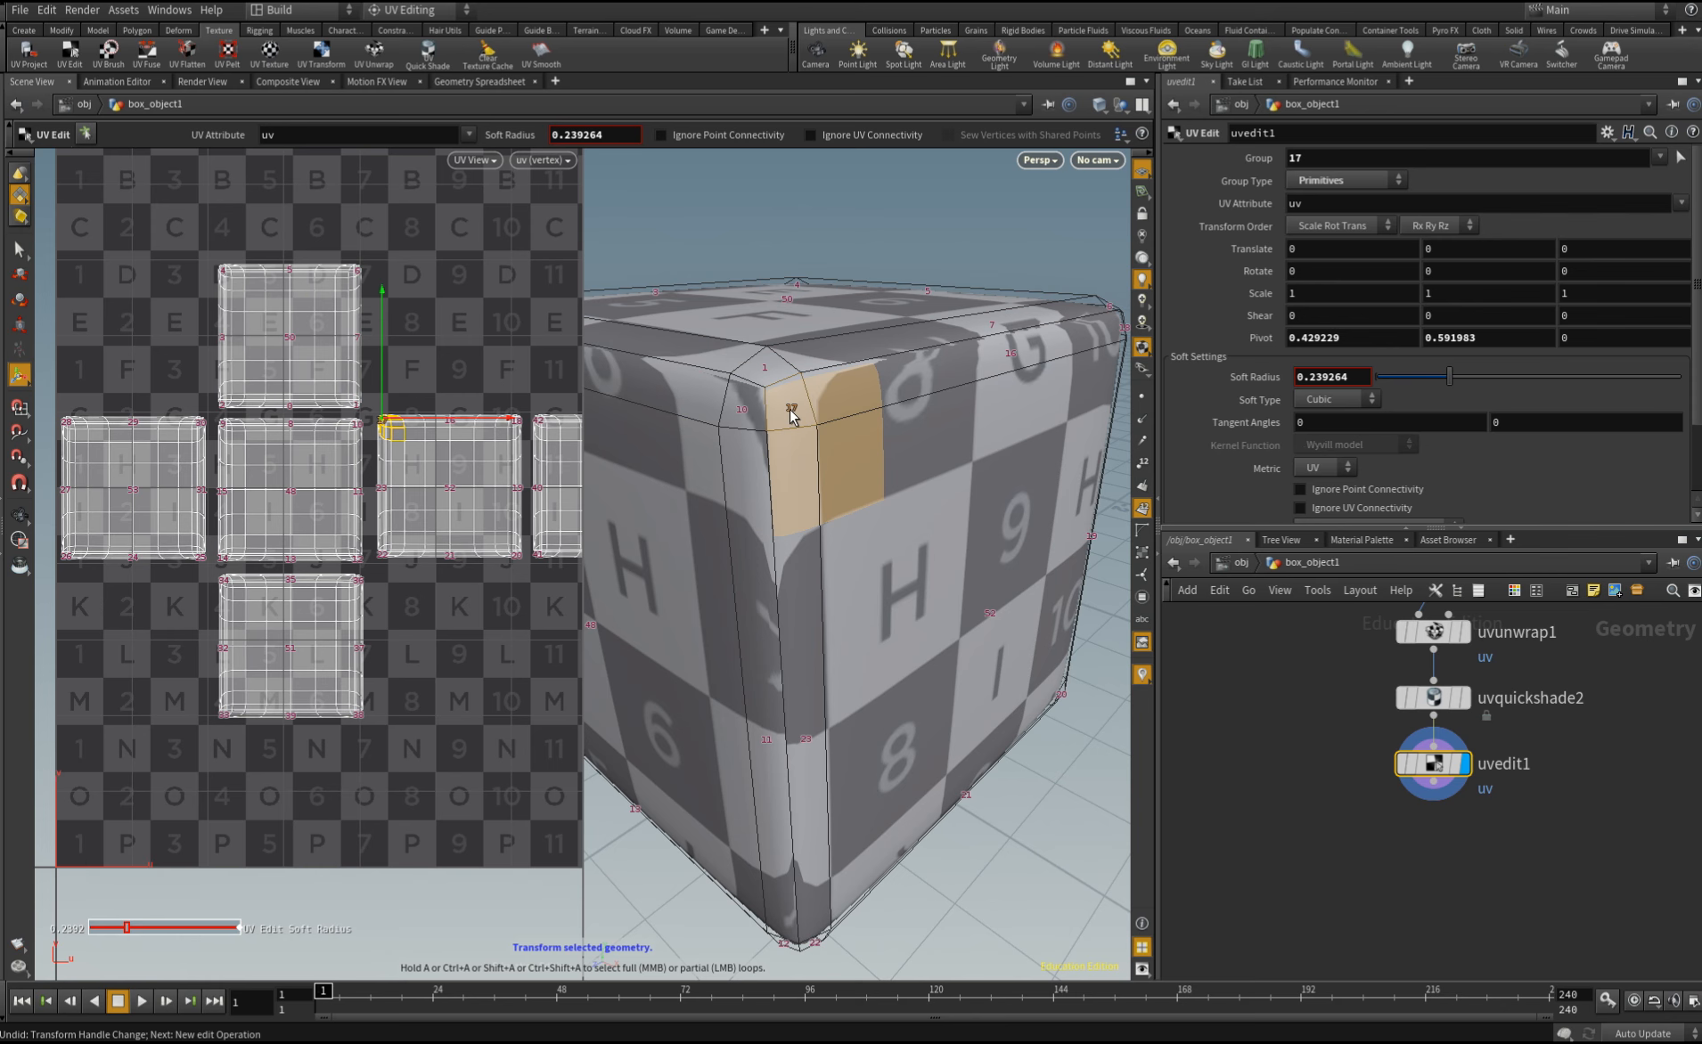
pyautogui.click(750, 414)
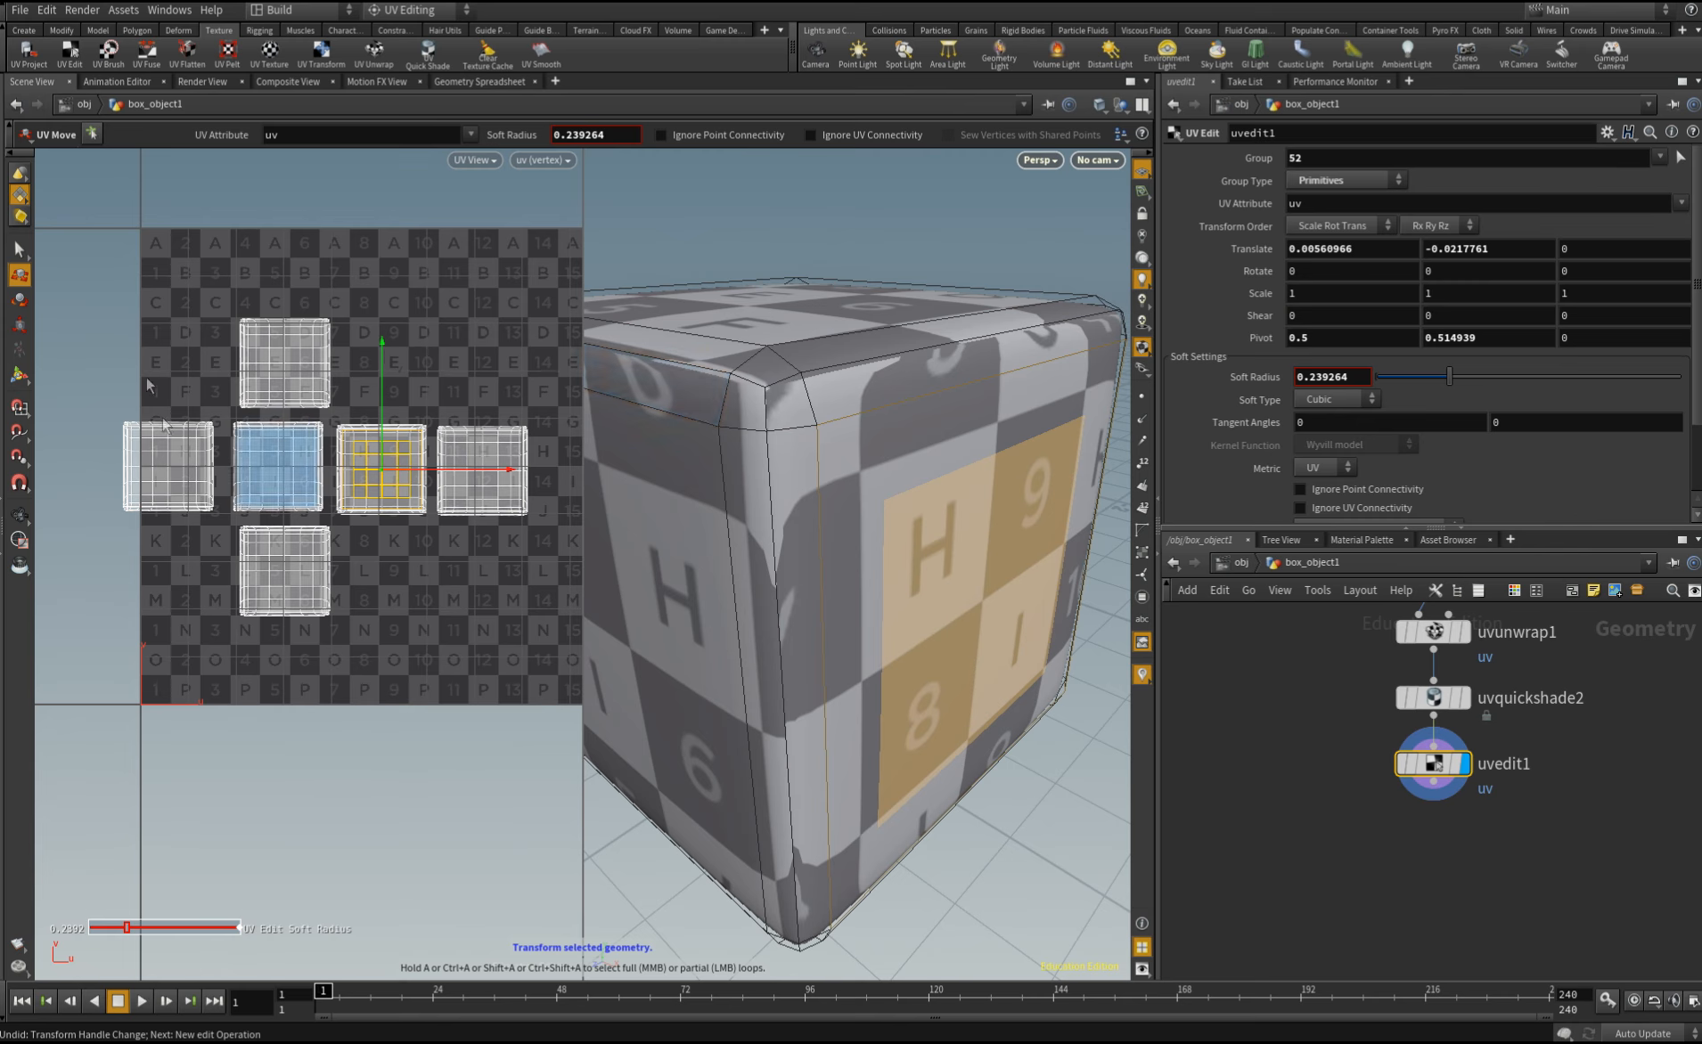
# Turn on grid snapping and snap the left face's island at the row's left end to the UV grid
pyautogui.moveTo(165, 474); pyautogui.dragTo(166, 473)
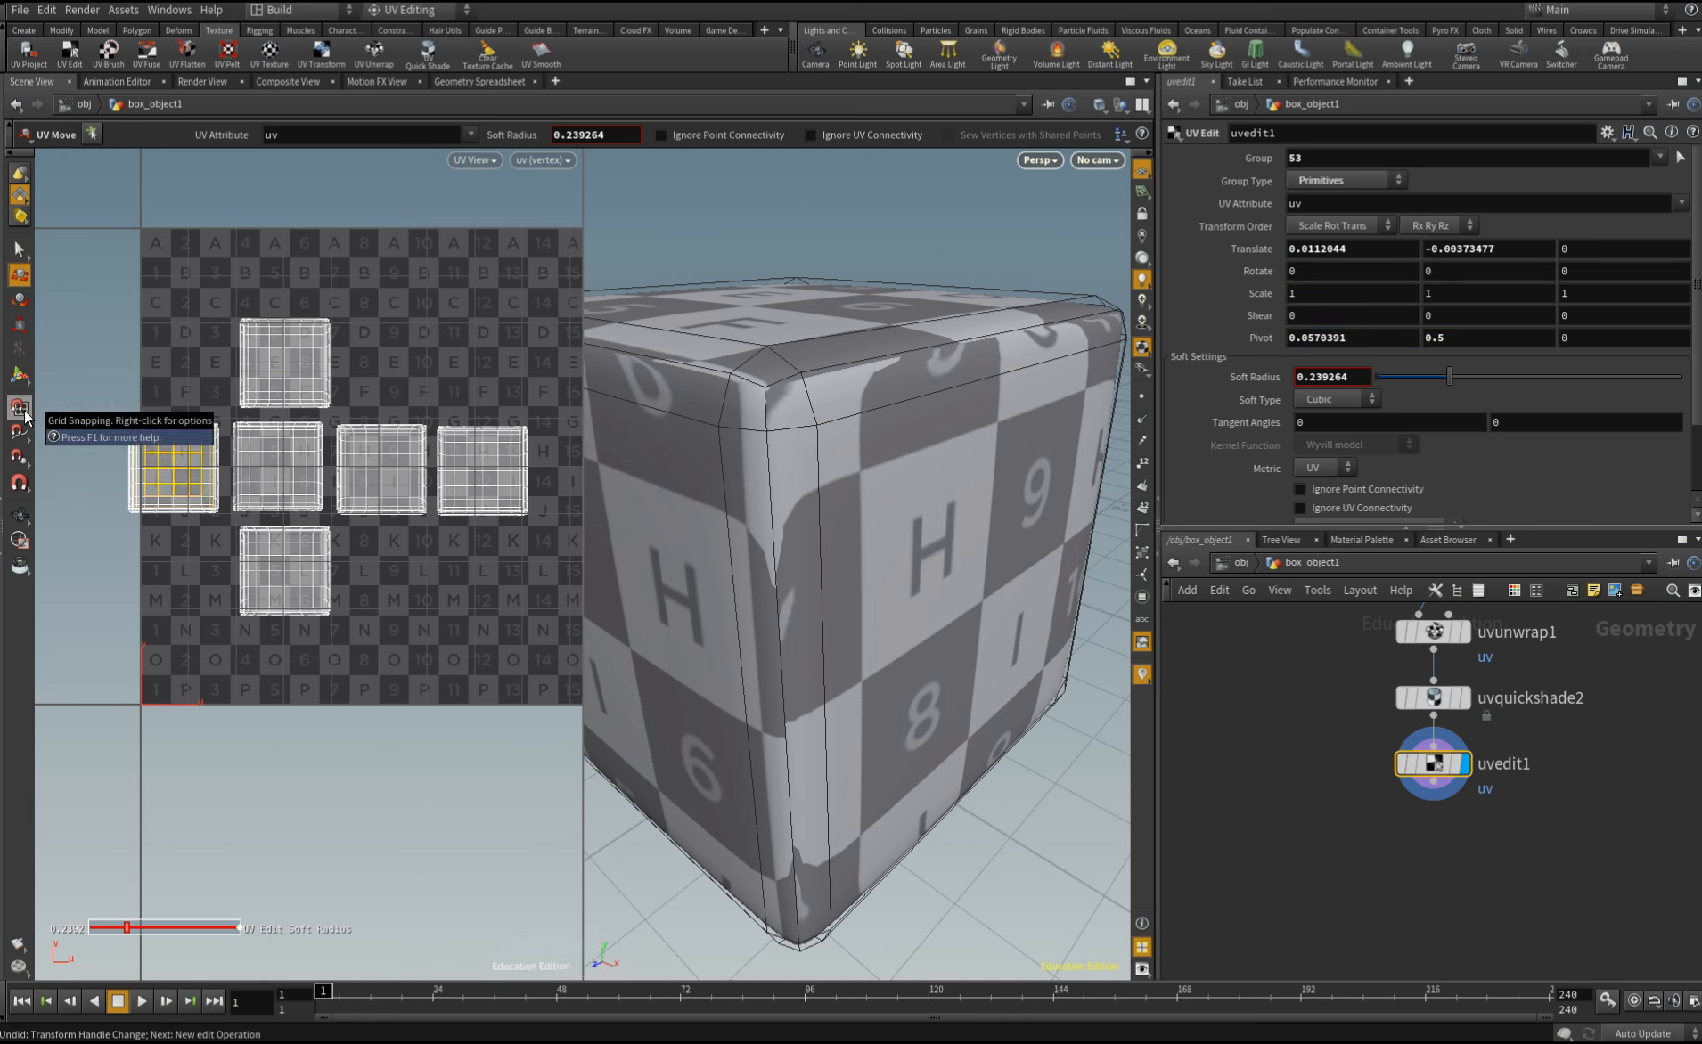
pyautogui.scroll(4, 152, 485)
pyautogui.click(147, 496)
pyautogui.moveTo(147, 496); pyautogui.dragTo(173, 496)
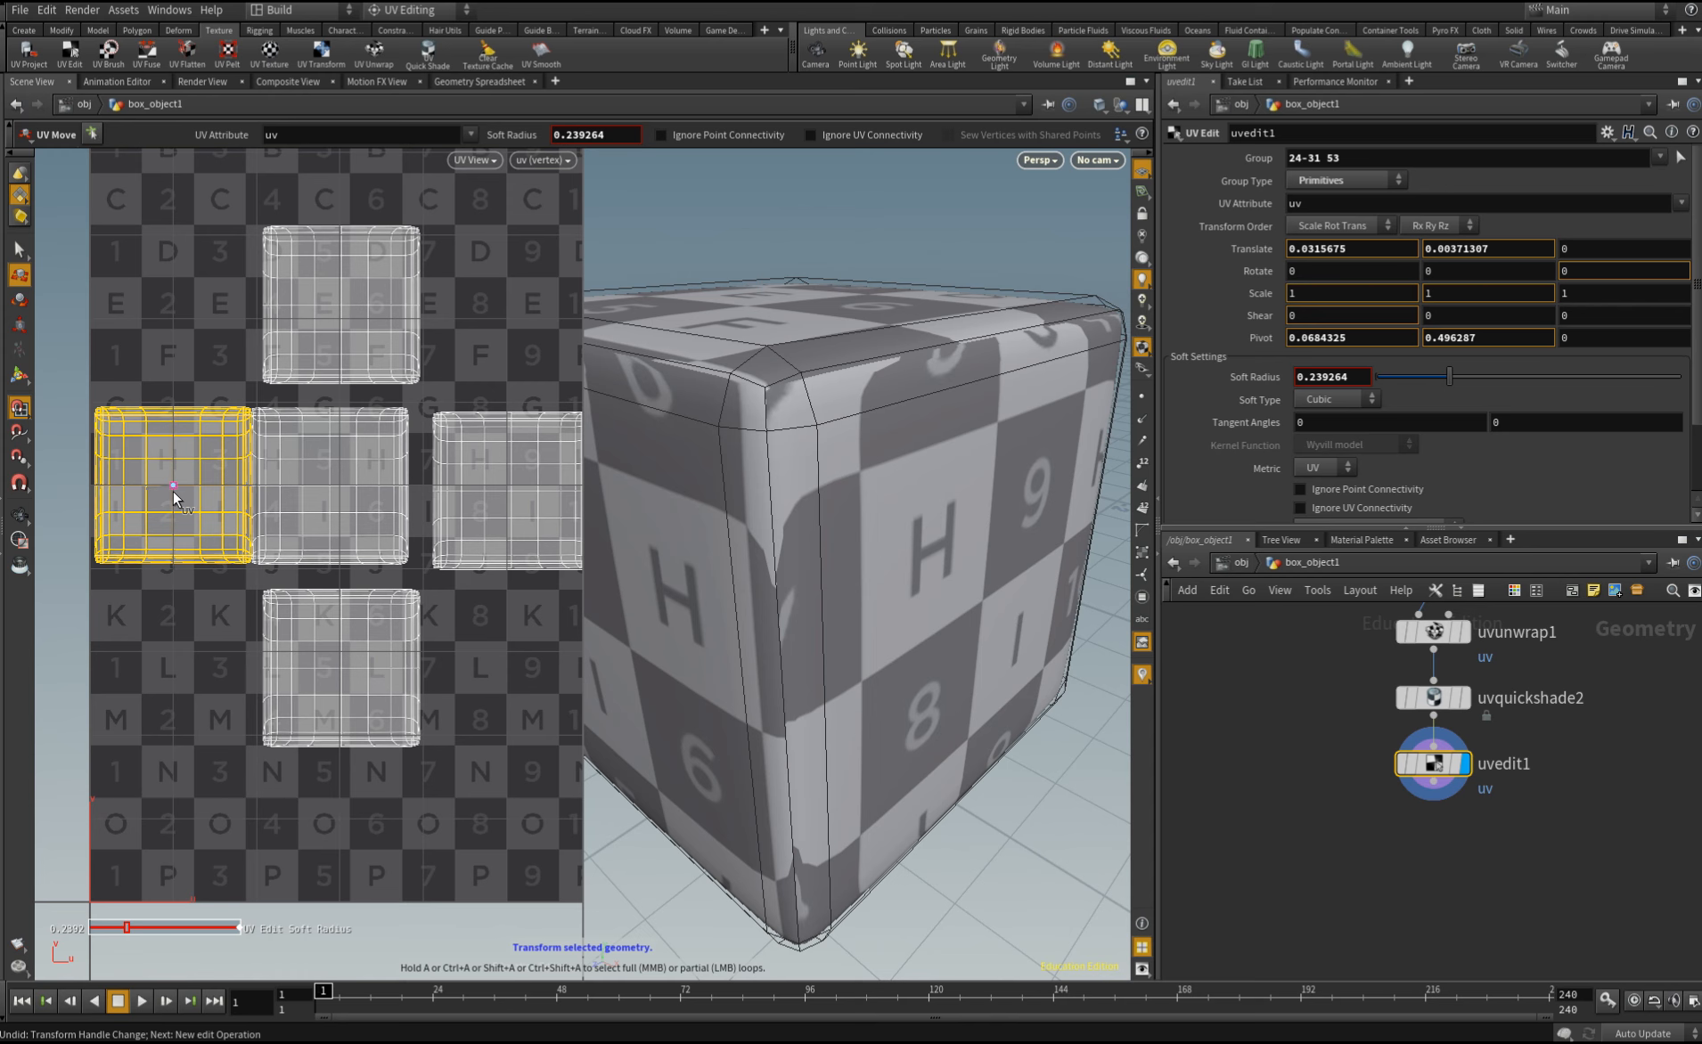
# Snap the front, top and bottom face islands to the UV grid so they form an evenly spaced column
pyautogui.click(334, 498)
pyautogui.moveTo(334, 487); pyautogui.dragTo(343, 493)
pyautogui.click(323, 319)
pyautogui.moveTo(323, 319); pyautogui.dragTo(323, 334)
pyautogui.click(336, 673)
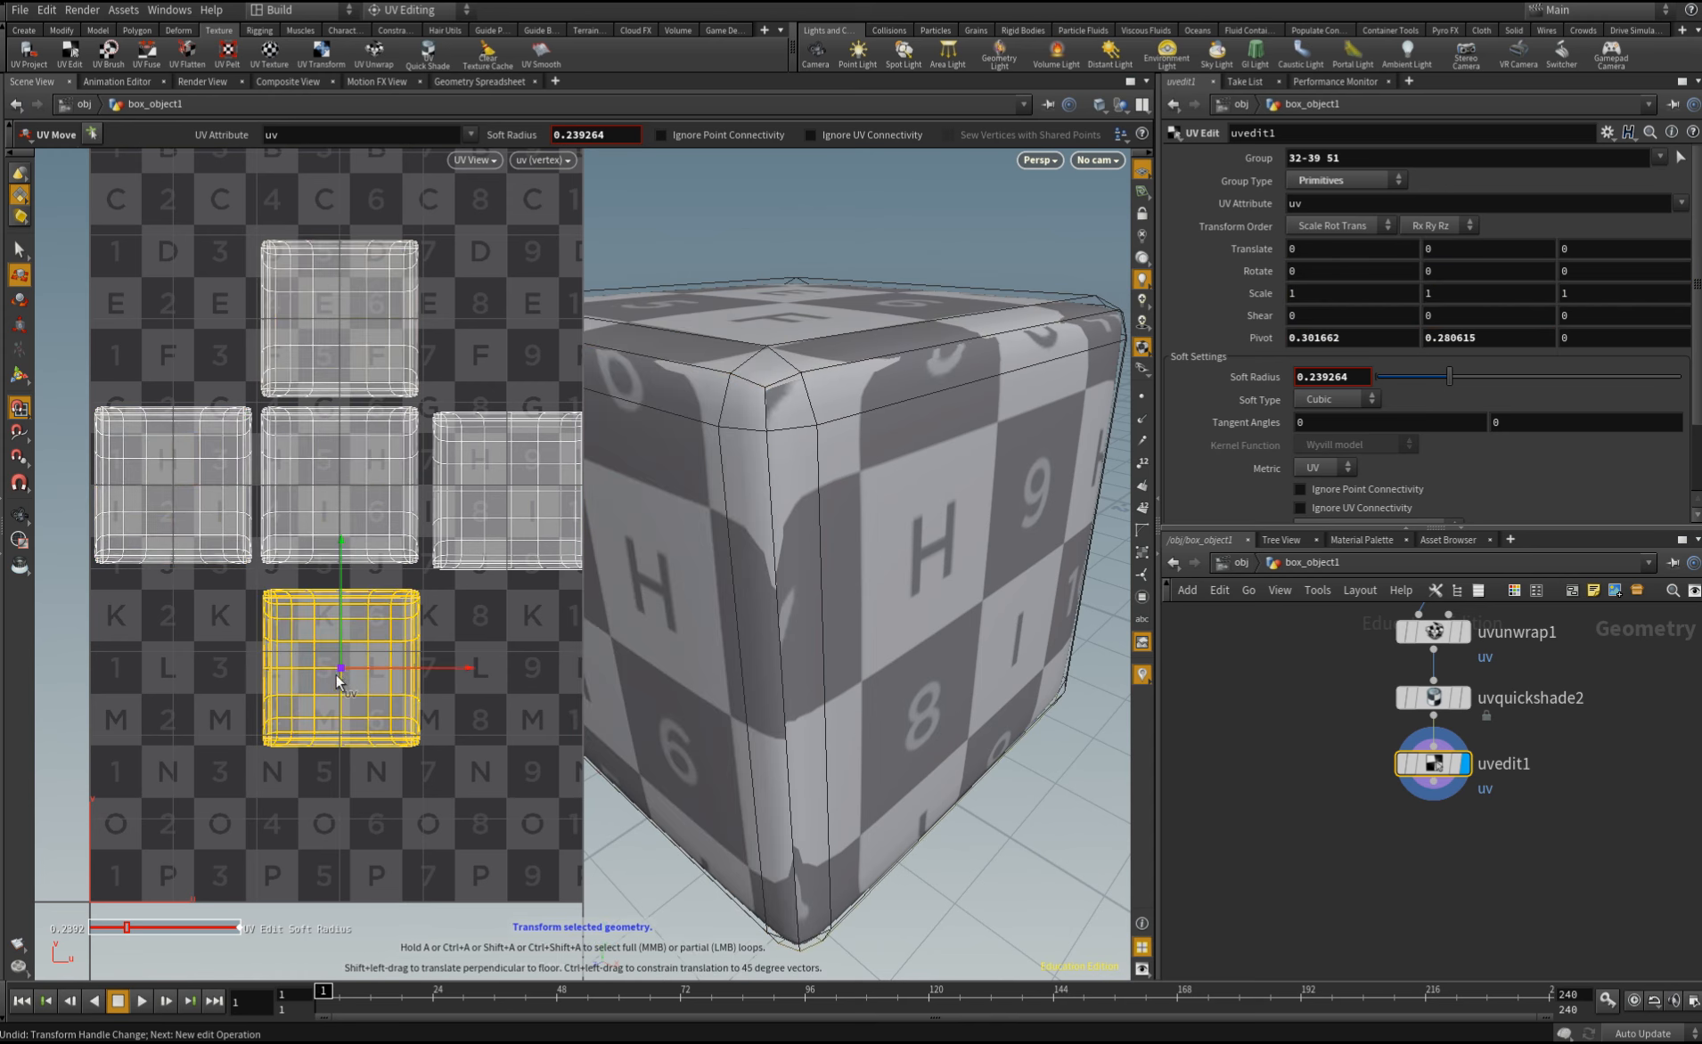
pyautogui.moveTo(342, 668); pyautogui.dragTo(342, 653)
# Snap the right and back face islands to the UV grid to complete the evenly spaced row
pyautogui.click(505, 472)
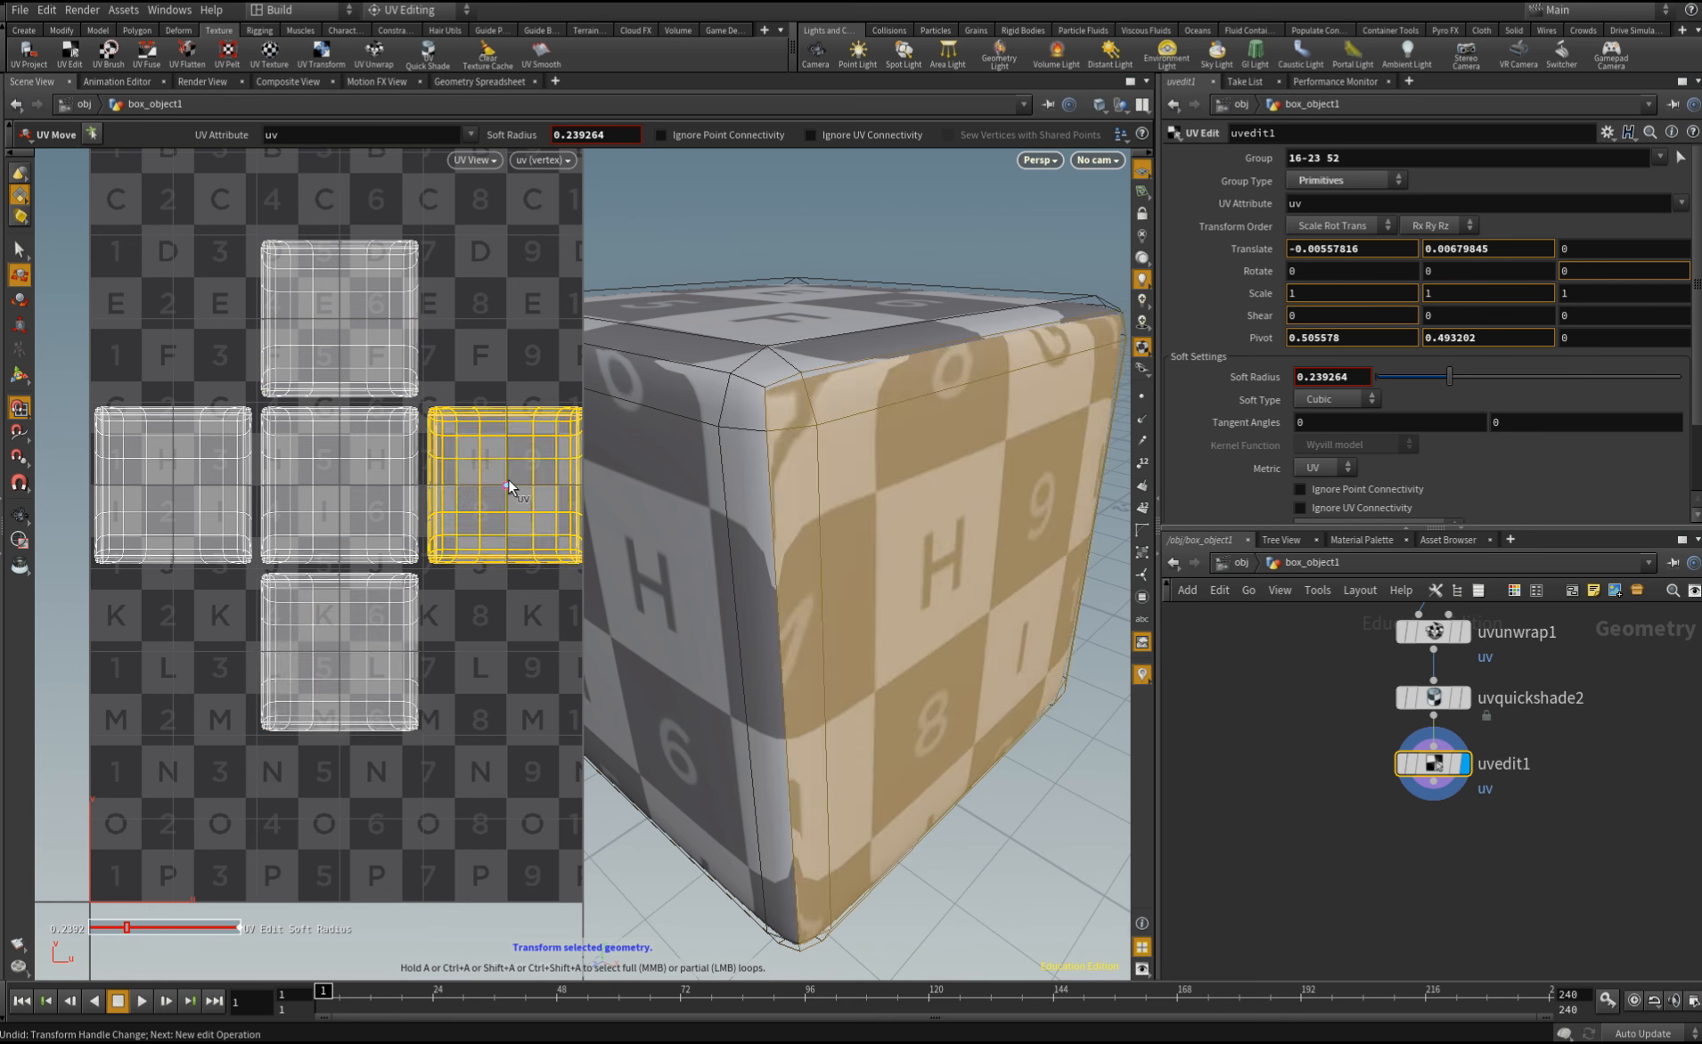
pyautogui.scroll(-3, 519, 527)
pyautogui.click(515, 532)
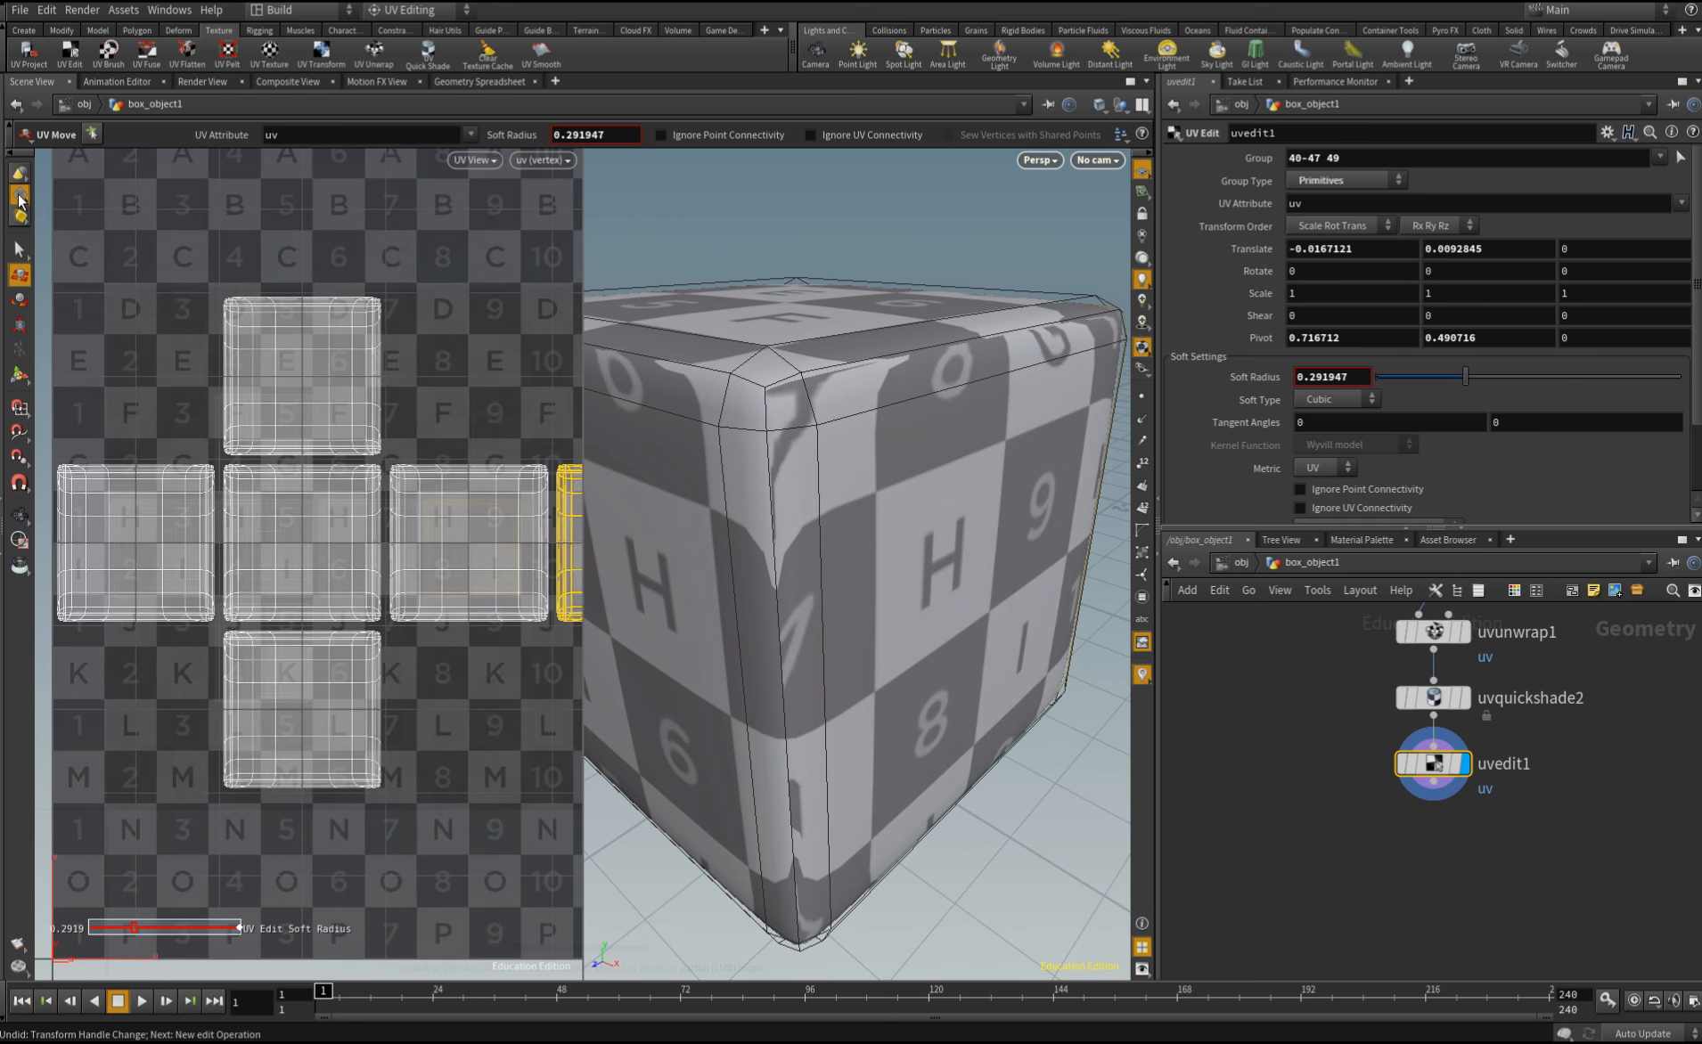
# Switch to point selection and select the adjoining corner points where neighbouring islands meet across the cross layout
pyautogui.rightClick(16, 195)
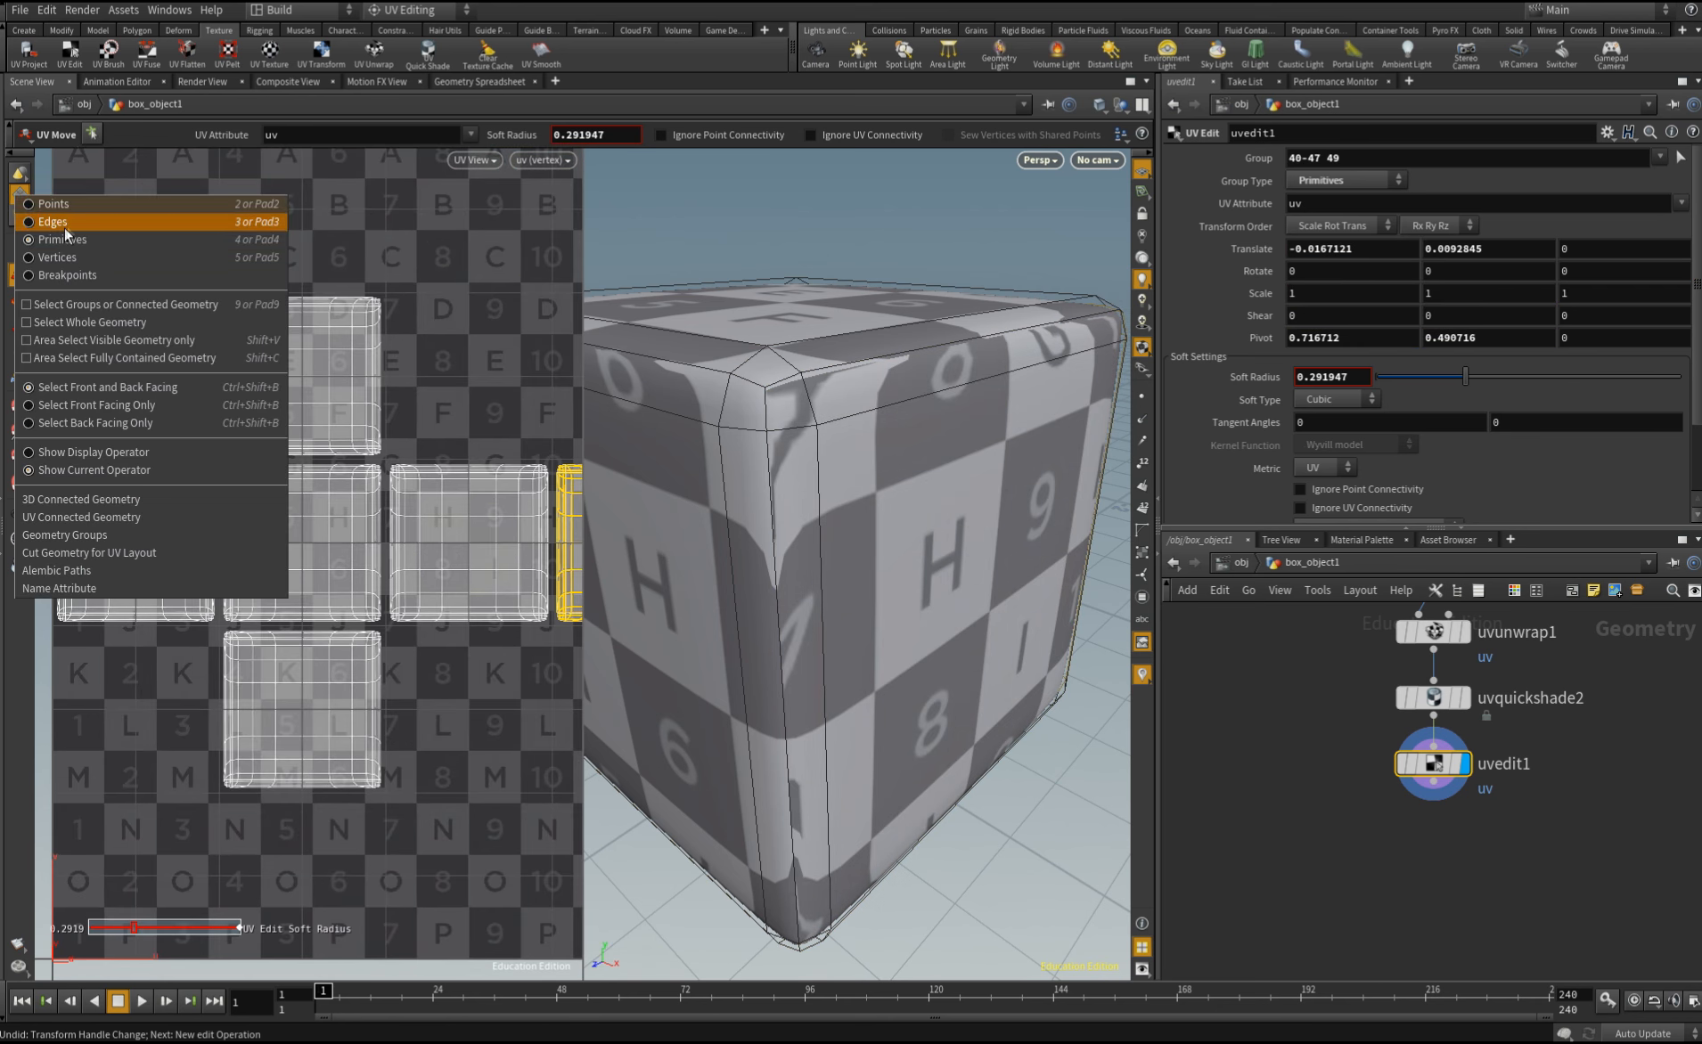
pyautogui.click(64, 208)
pyautogui.keyDown('alt'); pyautogui.moveTo(211, 452); pyautogui.dragTo(186, 513, button='right'); pyautogui.keyUp('alt')
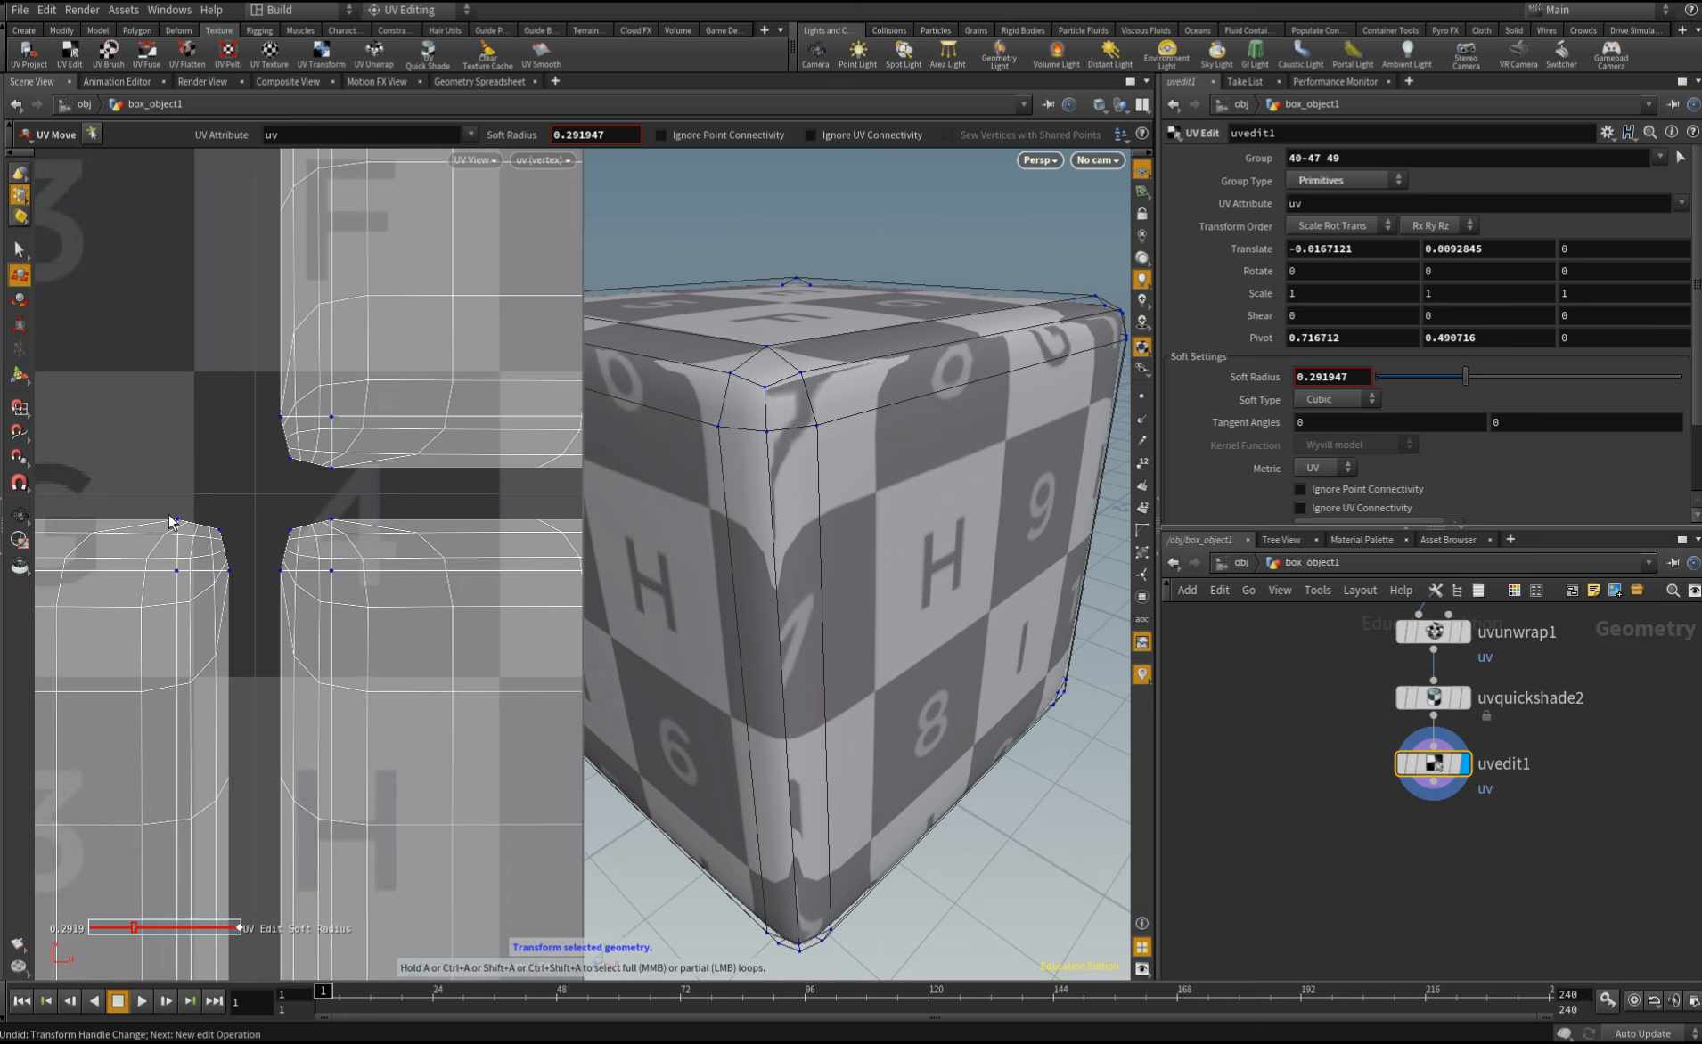
pyautogui.click(177, 520)
pyautogui.keyDown('shift'); pyautogui.moveTo(212, 512); pyautogui.dragTo(246, 602); pyautogui.keyUp('shift')
pyautogui.keyDown('shift'); pyautogui.click(331, 520); pyautogui.keyUp('shift')
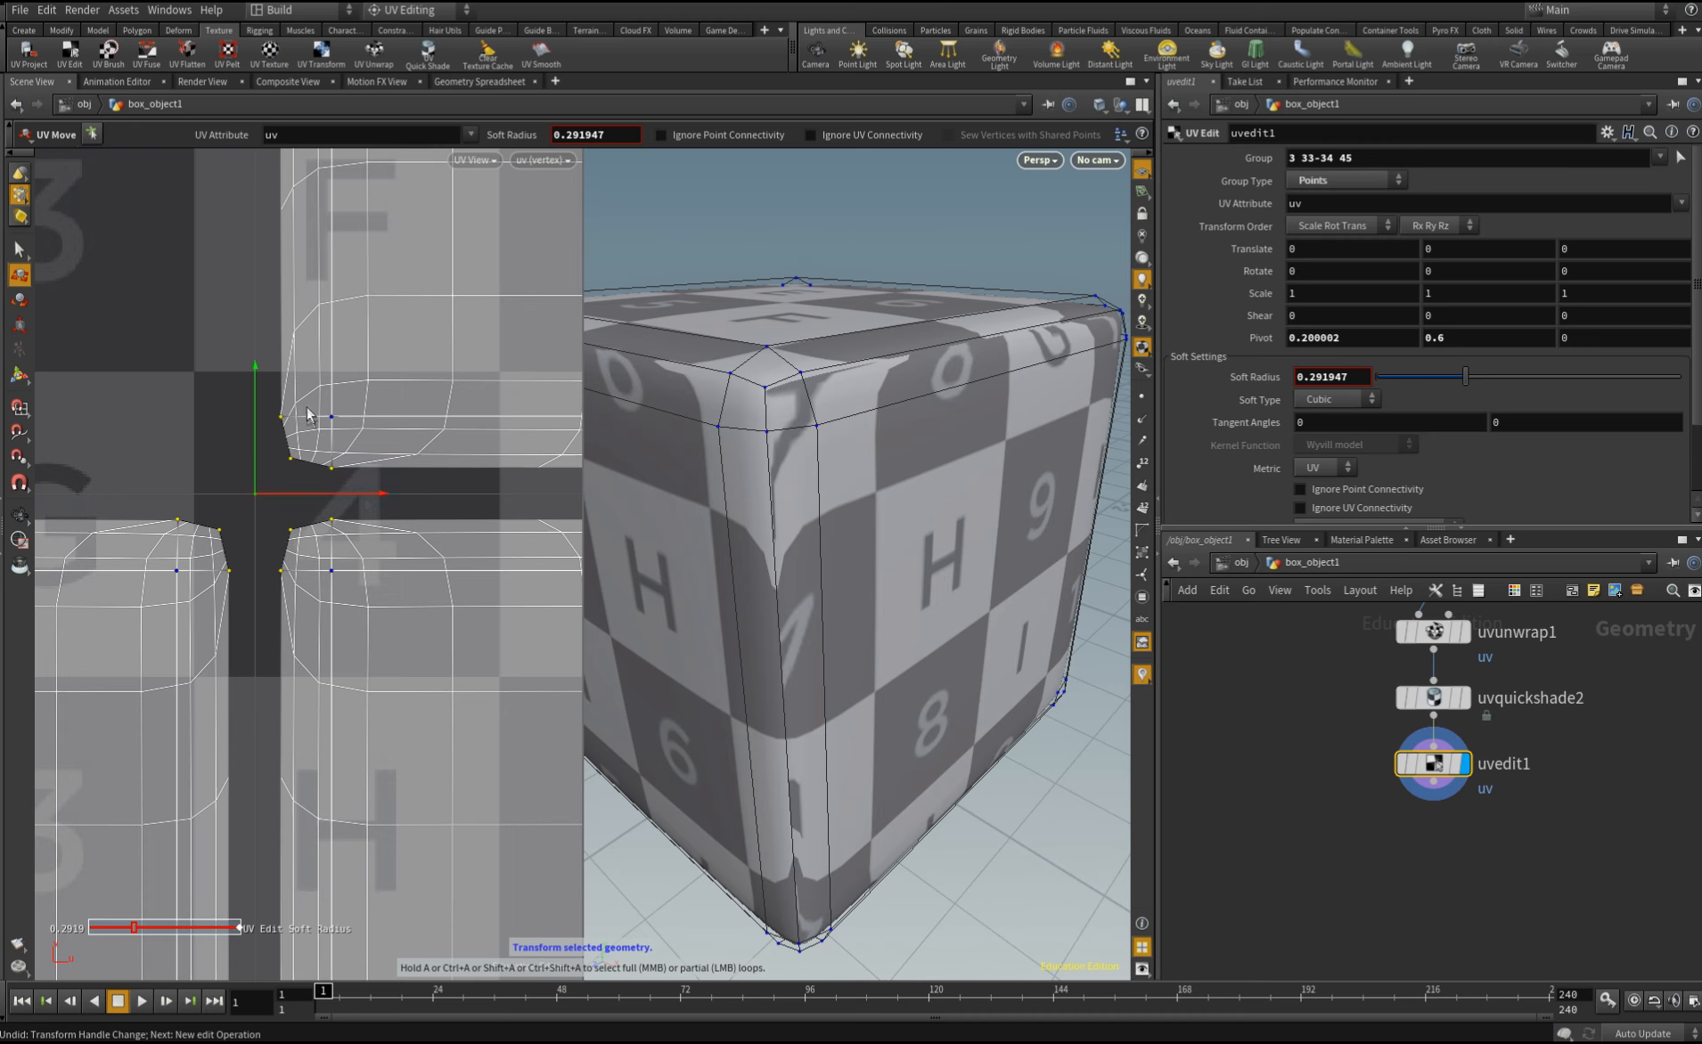
pyautogui.keyDown('alt'); pyautogui.moveTo(287, 679); pyautogui.dragTo(301, 292, button='middle'); pyautogui.keyUp('alt')
pyautogui.keyDown('alt'); pyautogui.moveTo(267, 857); pyautogui.dragTo(273, 373, button='middle'); pyautogui.keyUp('alt')
pyautogui.moveTo(290, 495); pyautogui.dragTo(249, 605)
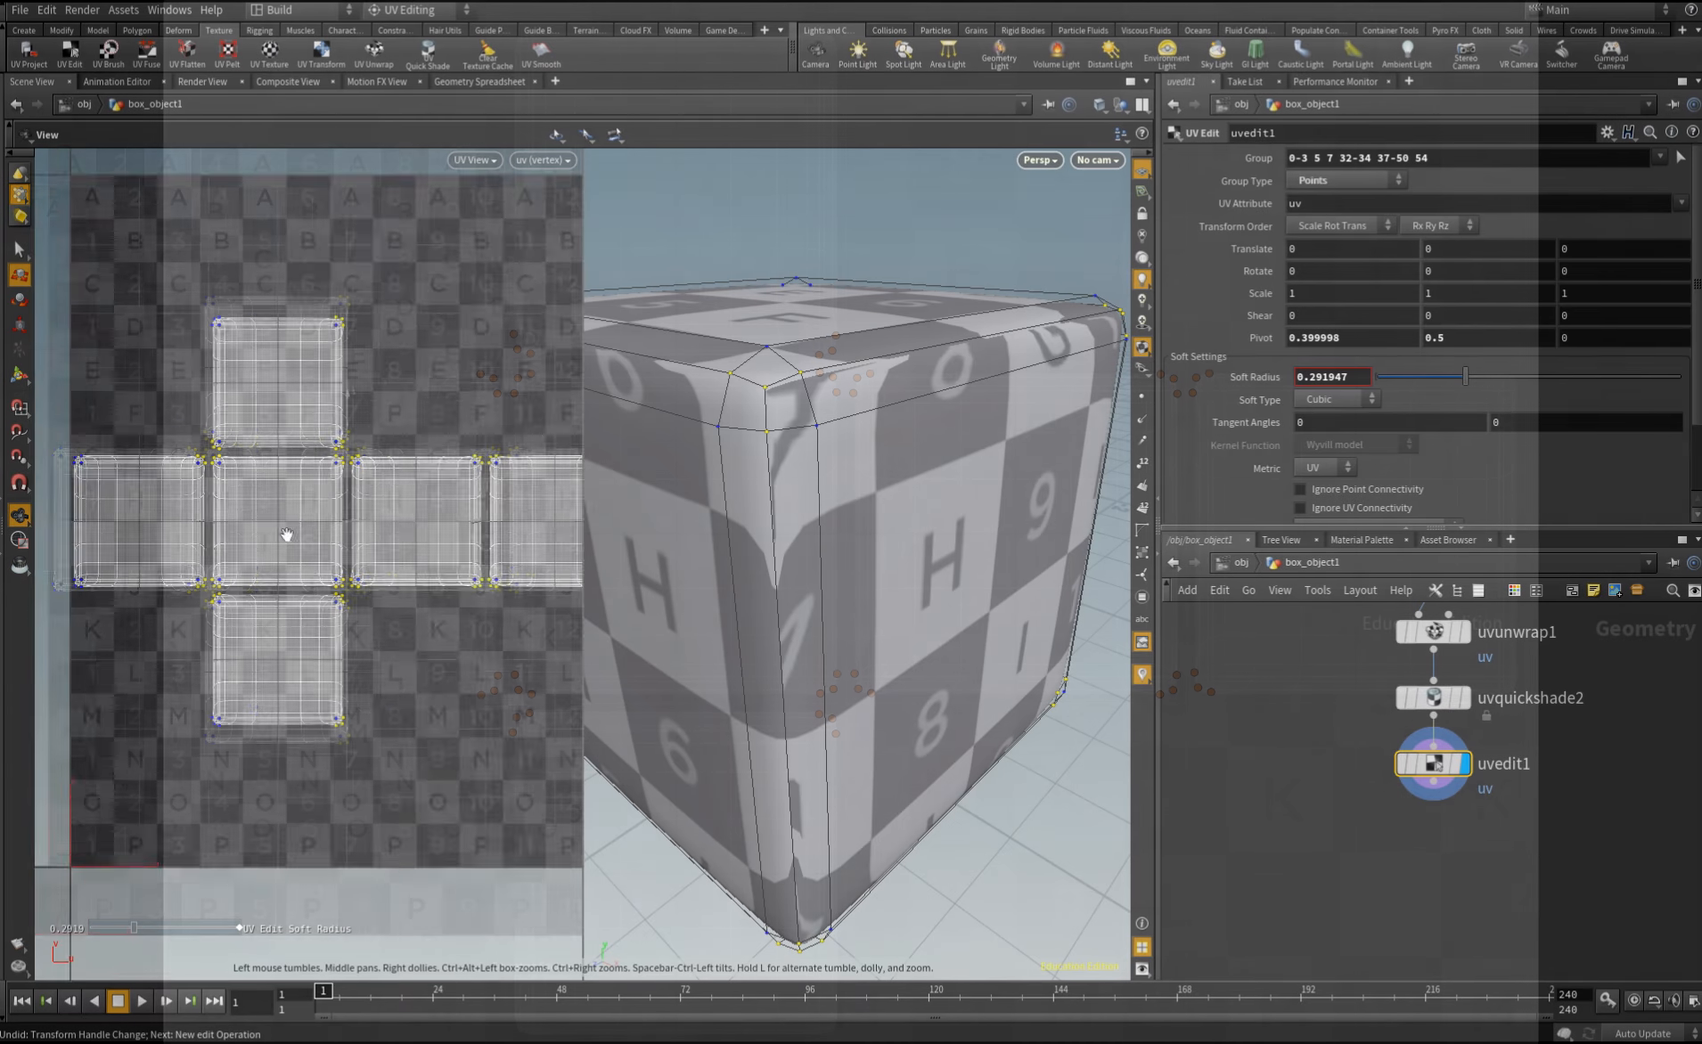
# Apply UV Fuse to the selected corner points, enabling the distance limit and setting it to about 0.055
pyautogui.moveTo(285, 536); pyautogui.dragTo(273, 554, button='middle')
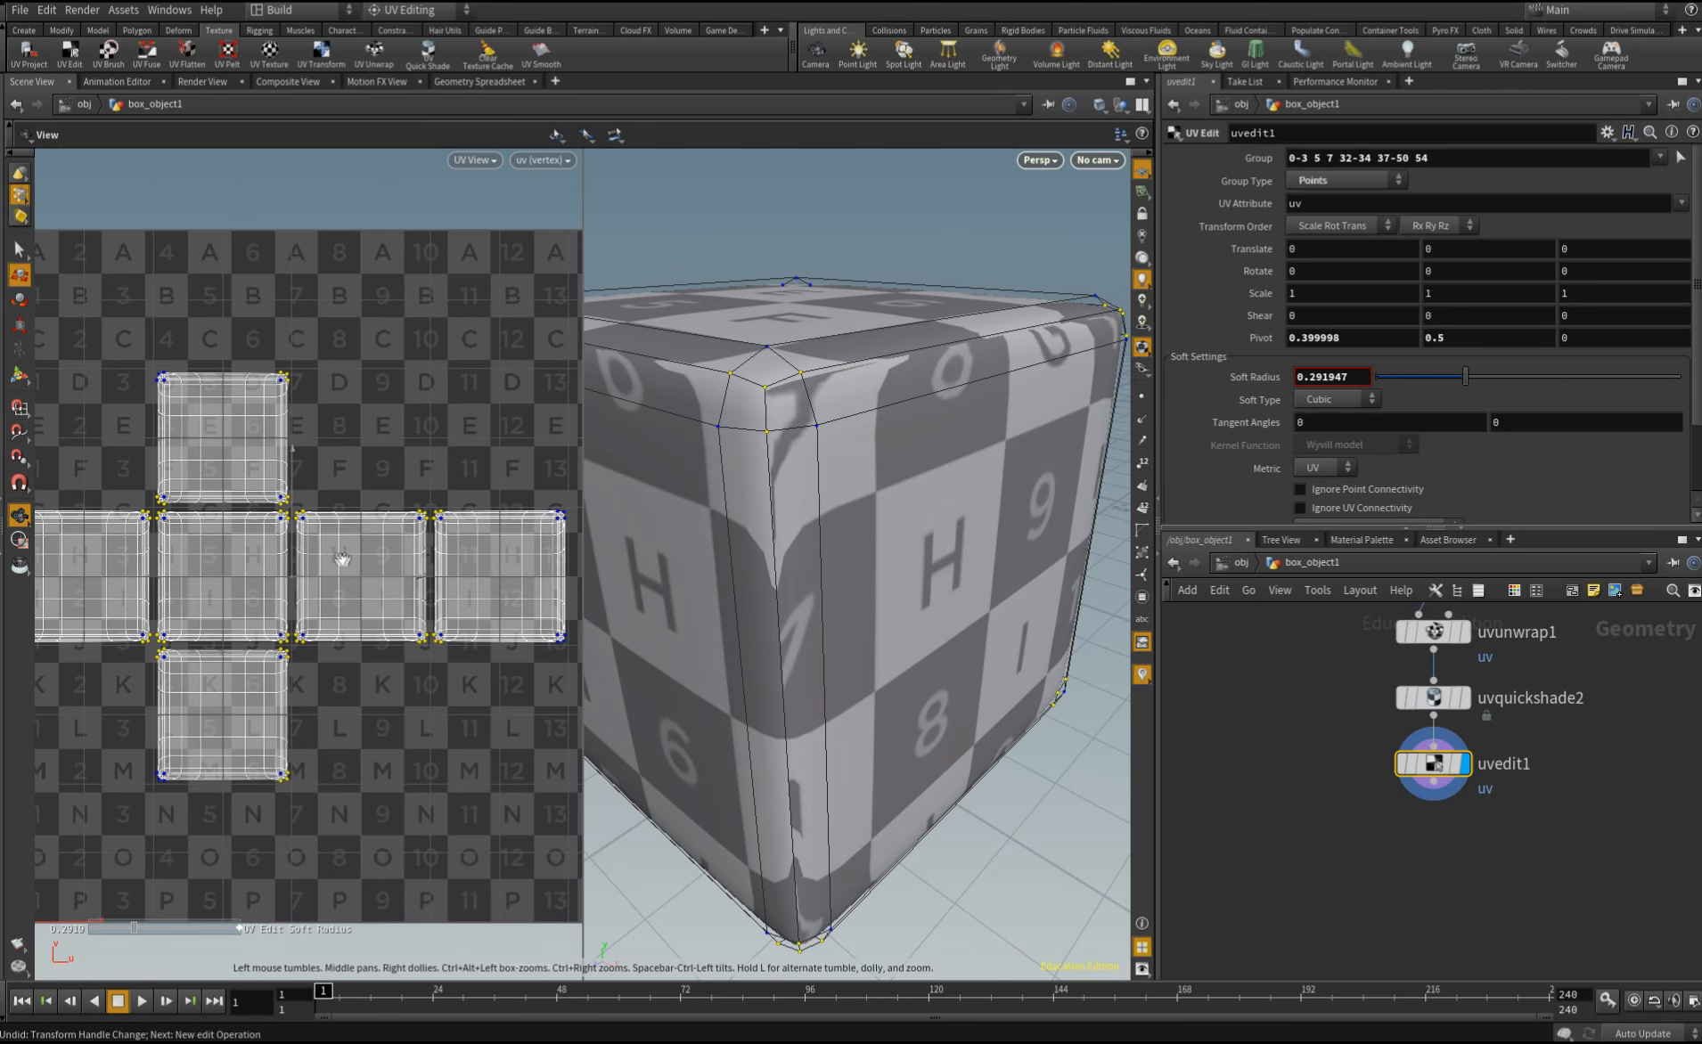
pyautogui.press('t')
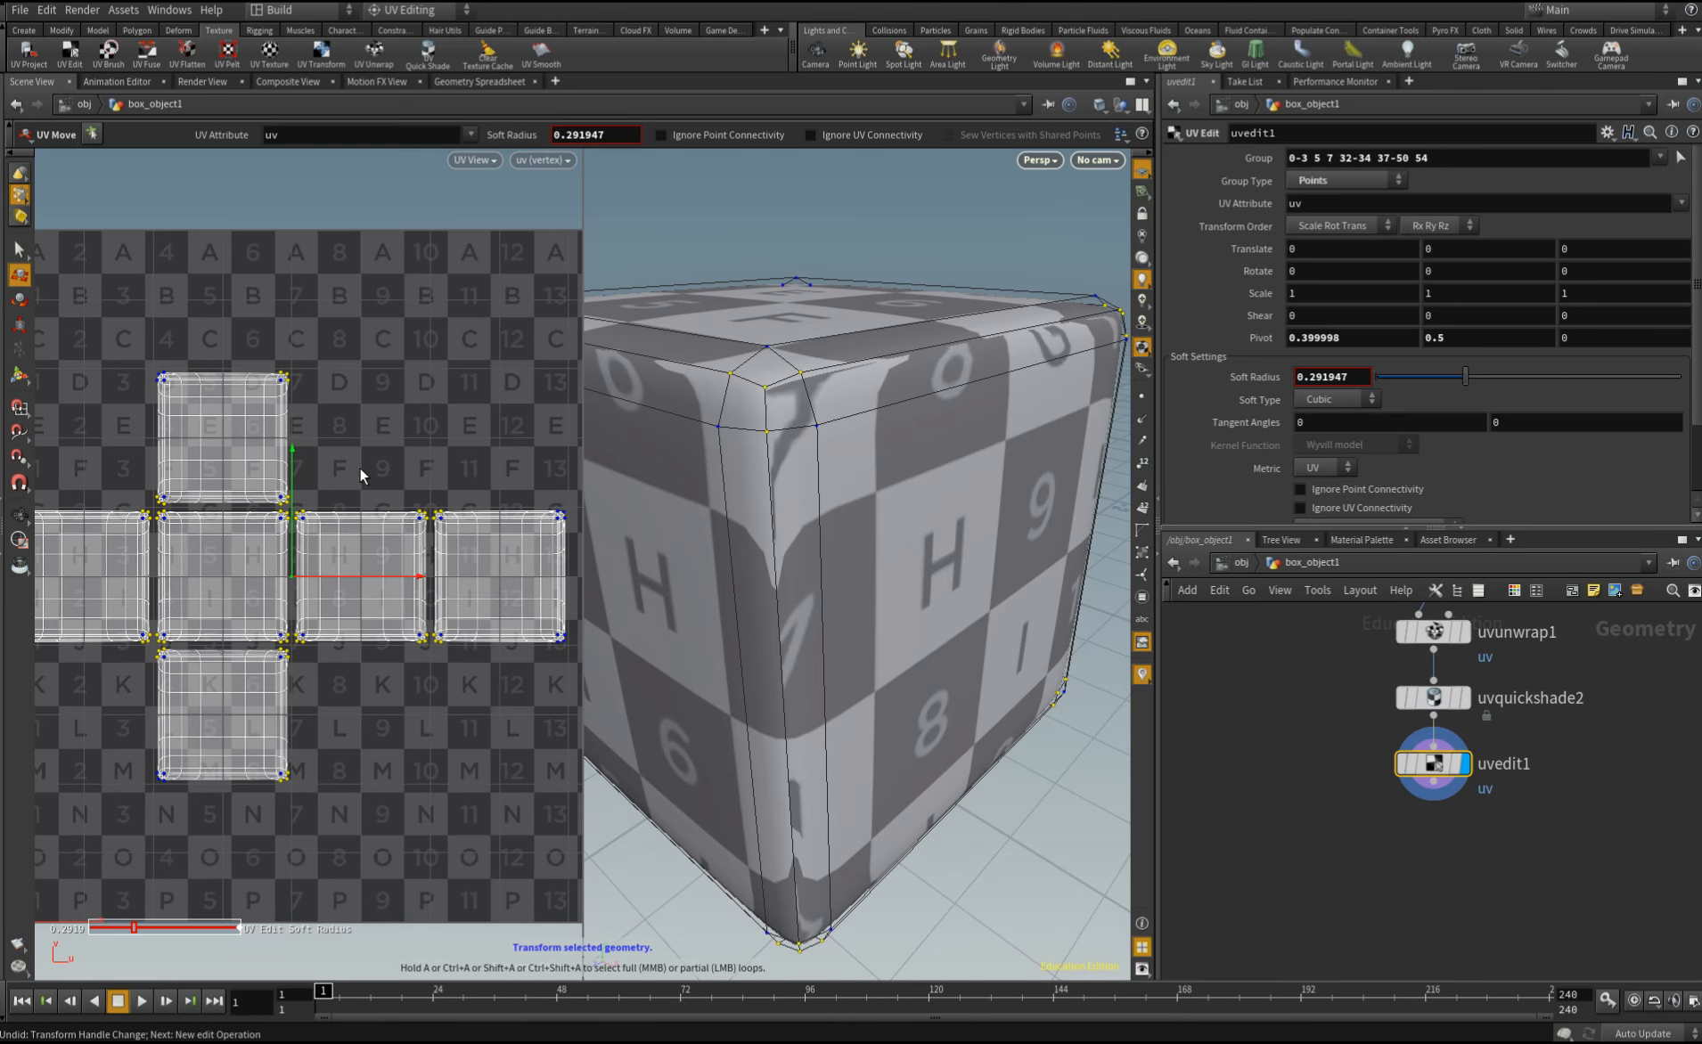
pyautogui.press('c')
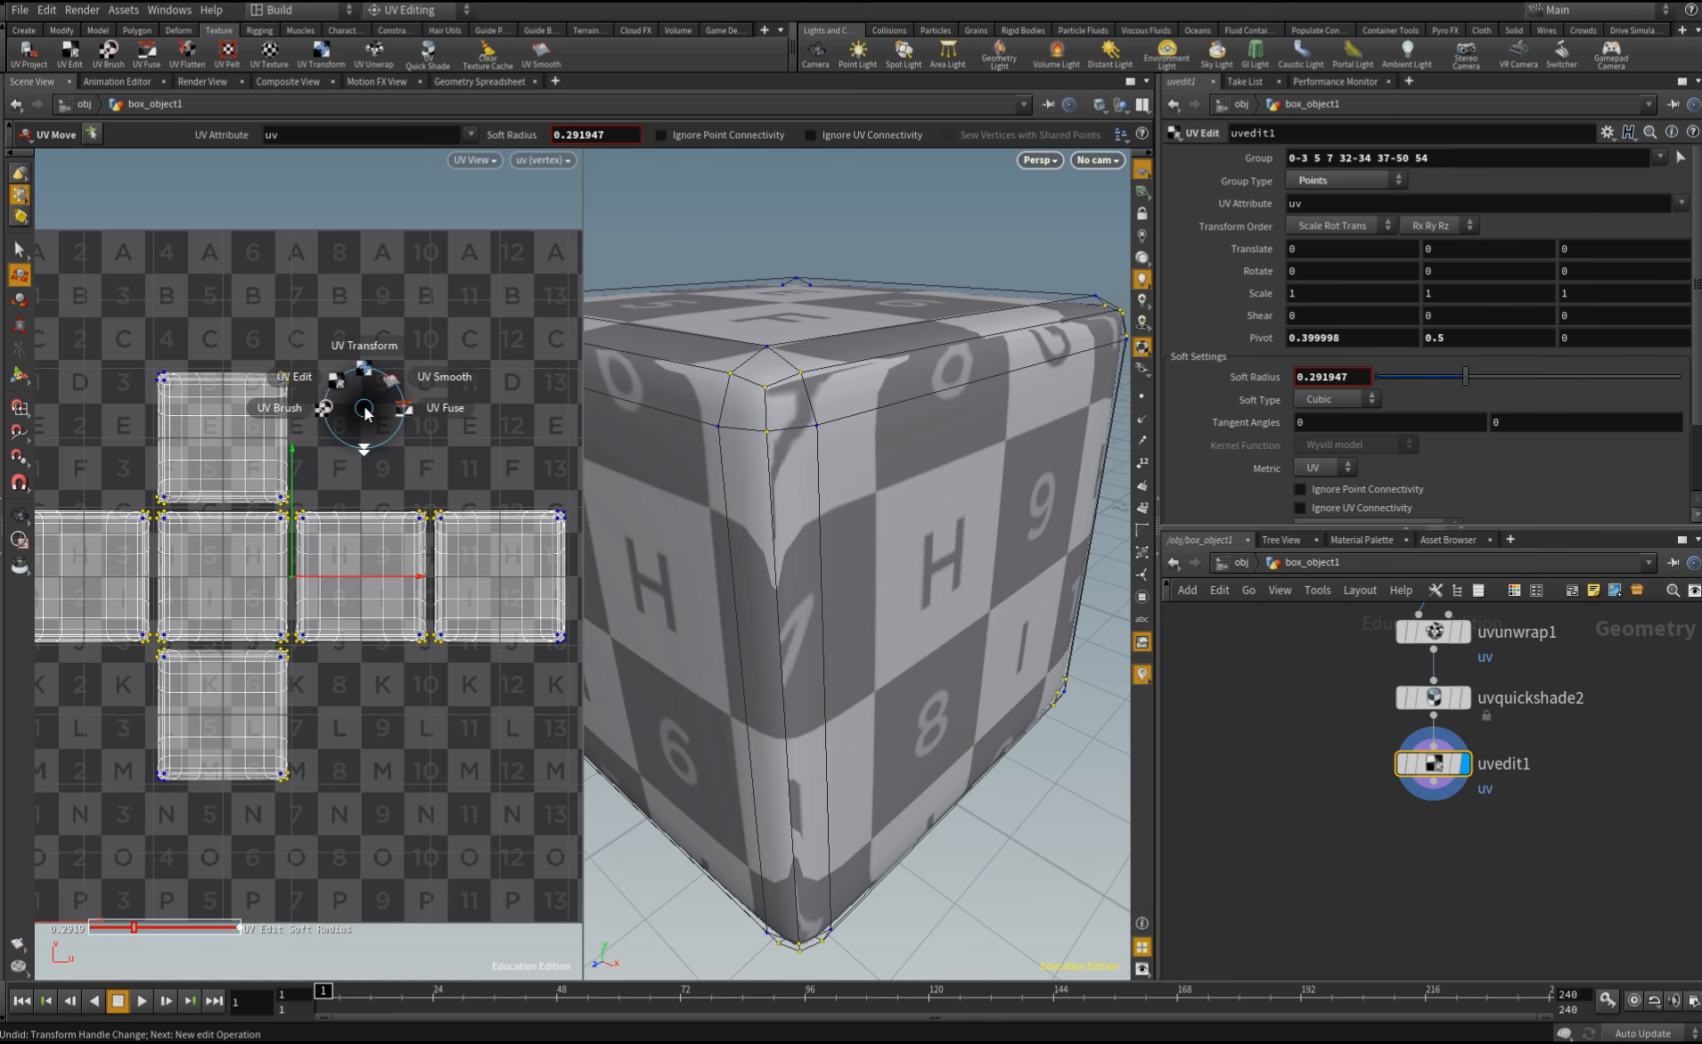
pyautogui.click(421, 410)
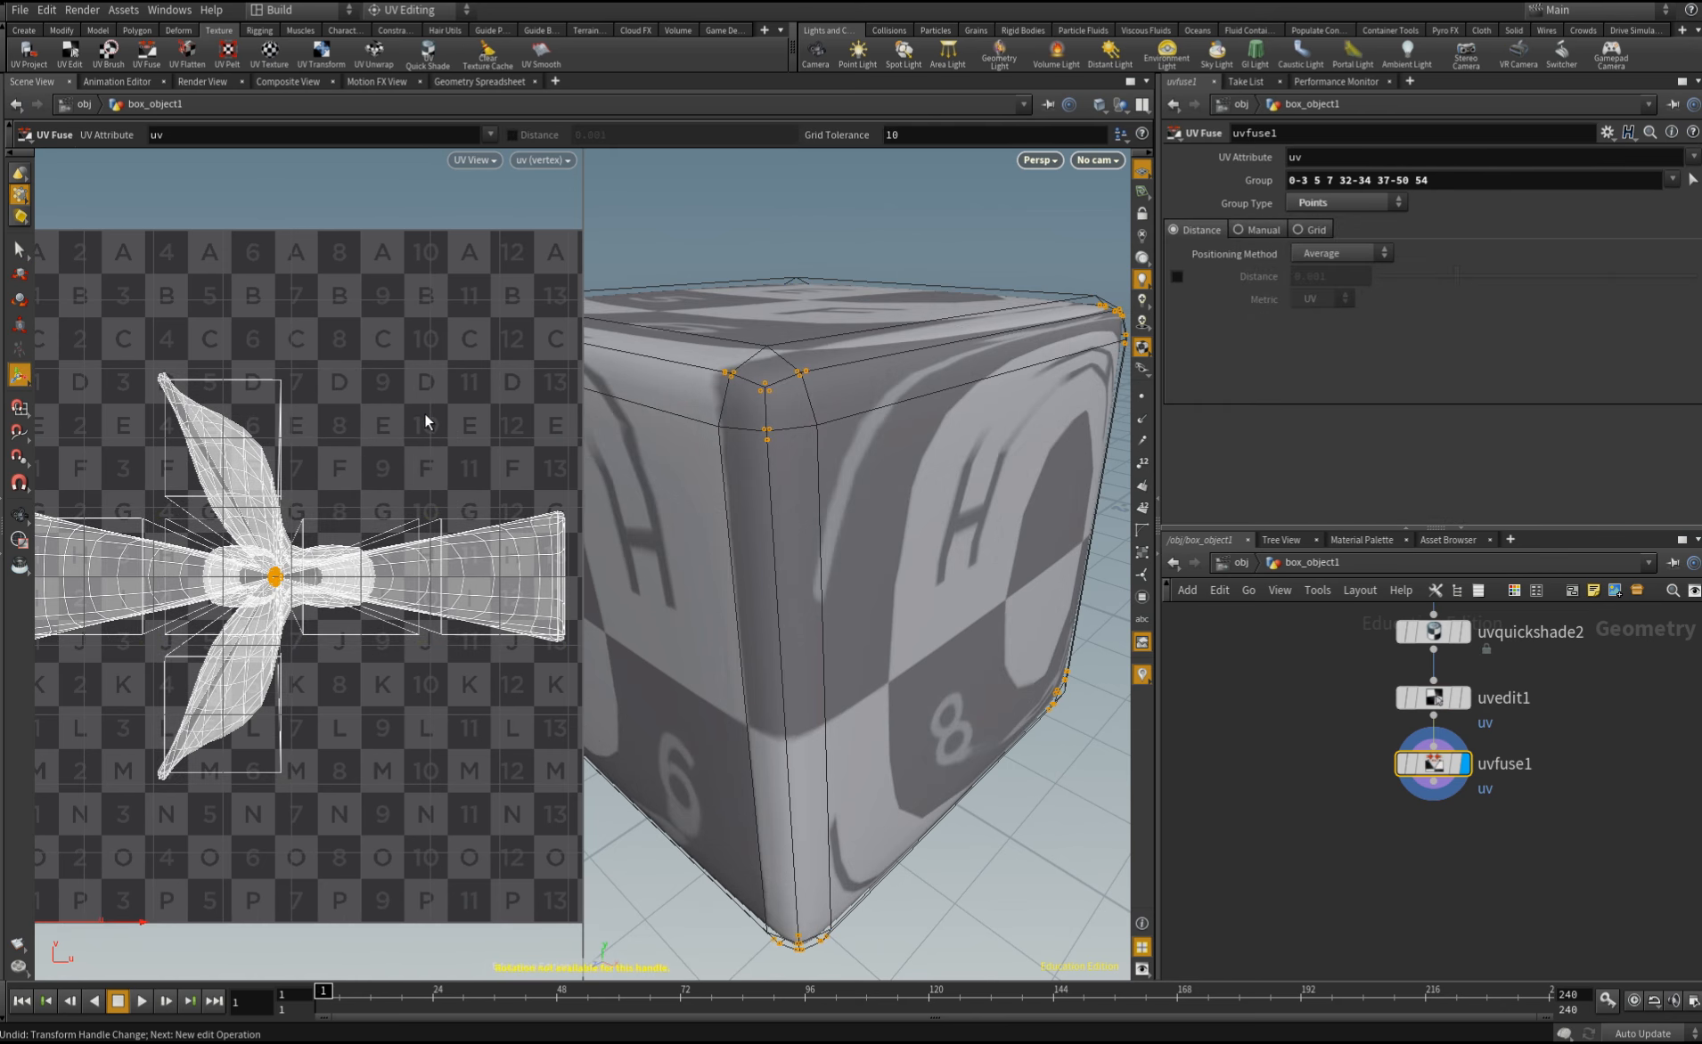
pyautogui.click(1176, 277)
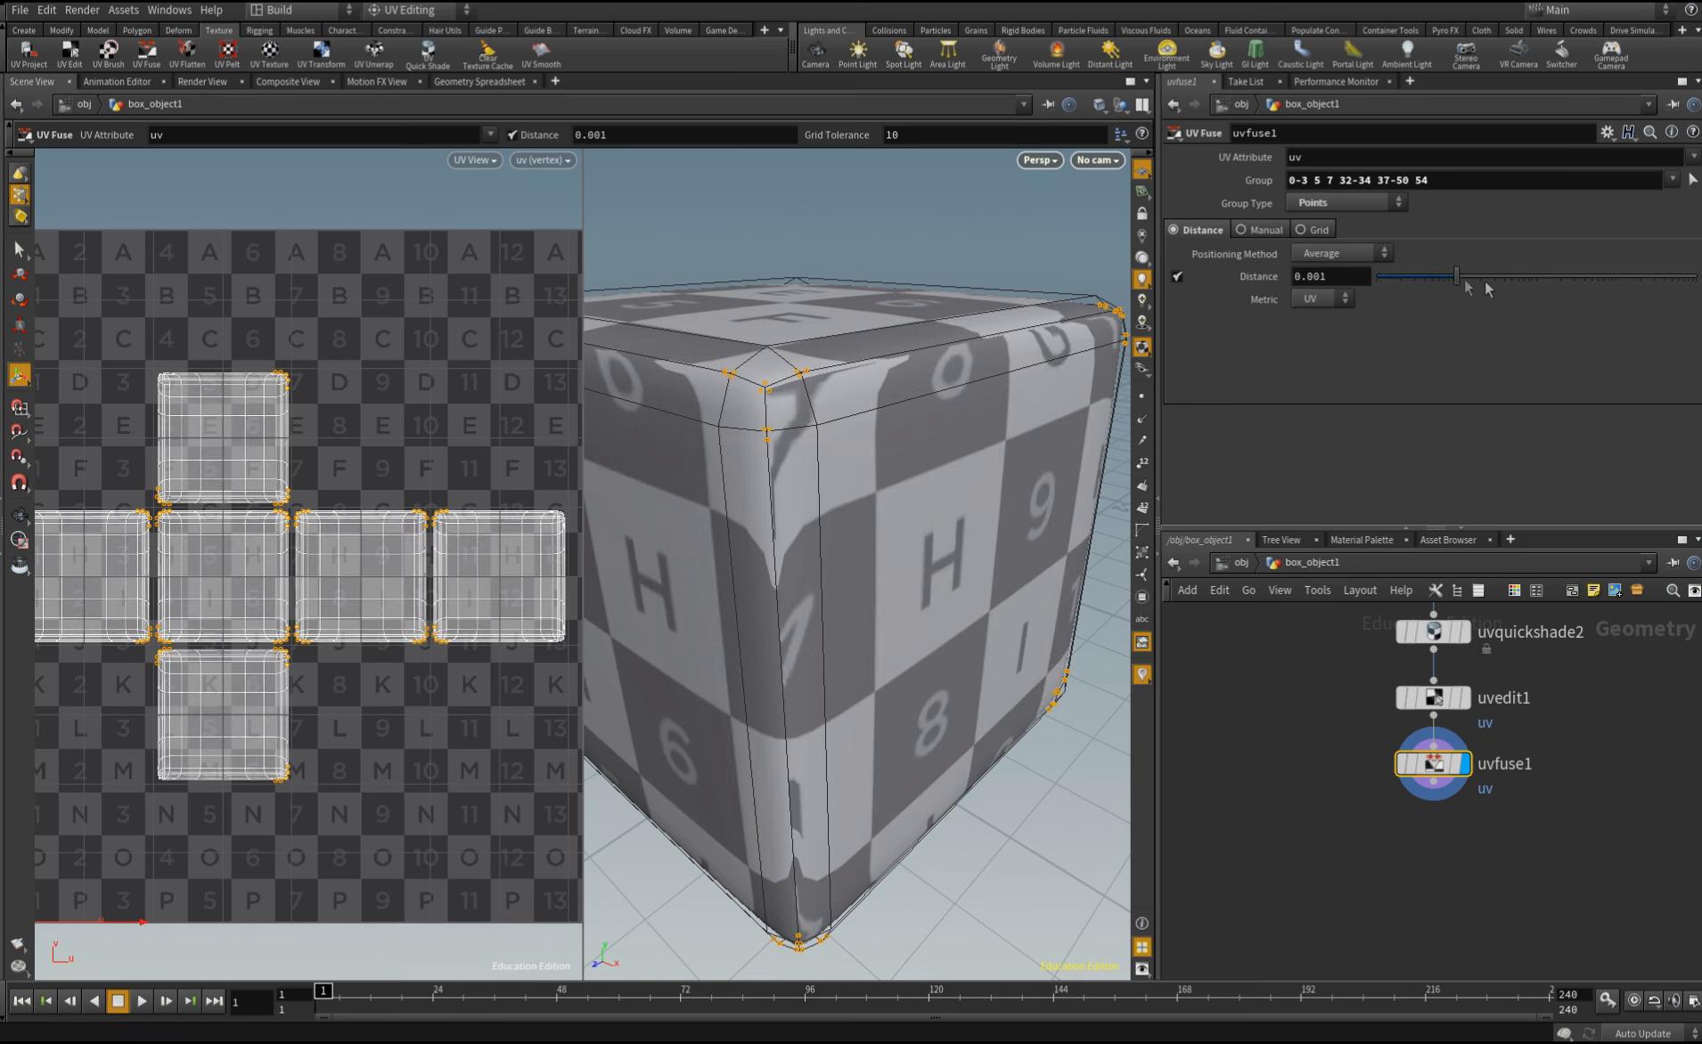
pyautogui.moveTo(1455, 274); pyautogui.dragTo(1595, 271)
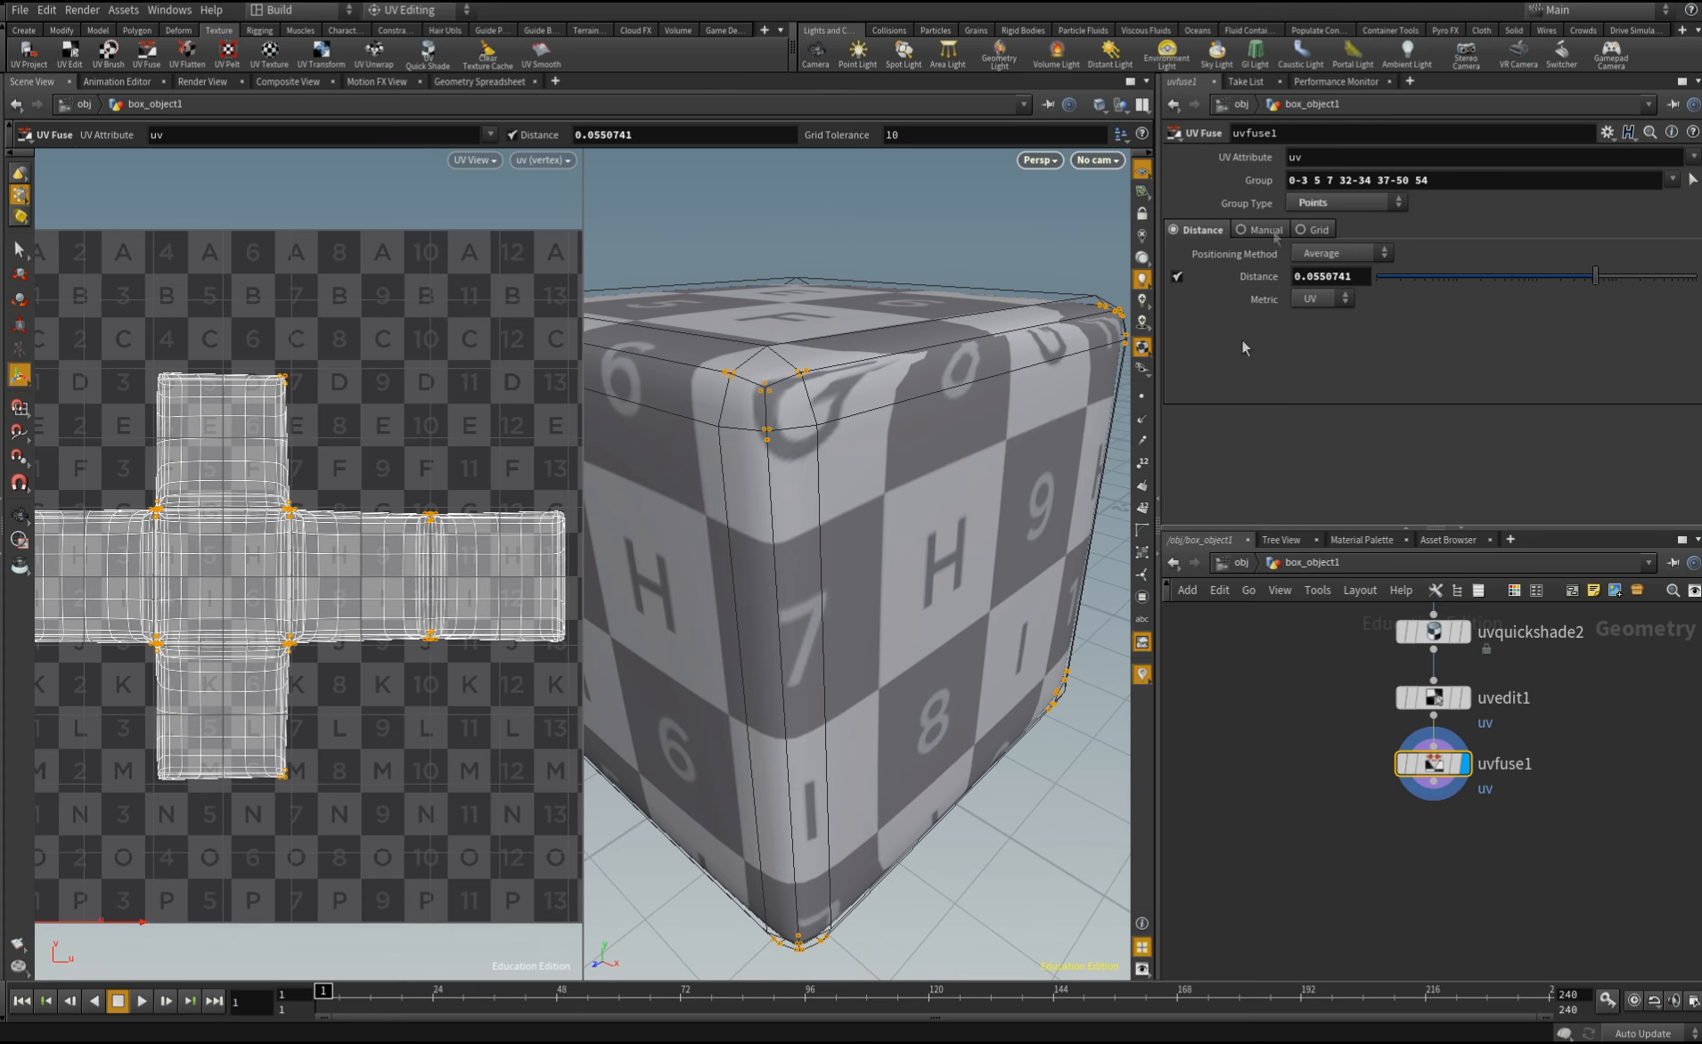
# Try UV Fuse's manual mode, placing the fused points at about 0.43, 0.52 in UV space
pyautogui.click(1337, 254)
pyautogui.click(1334, 270)
pyautogui.click(1266, 230)
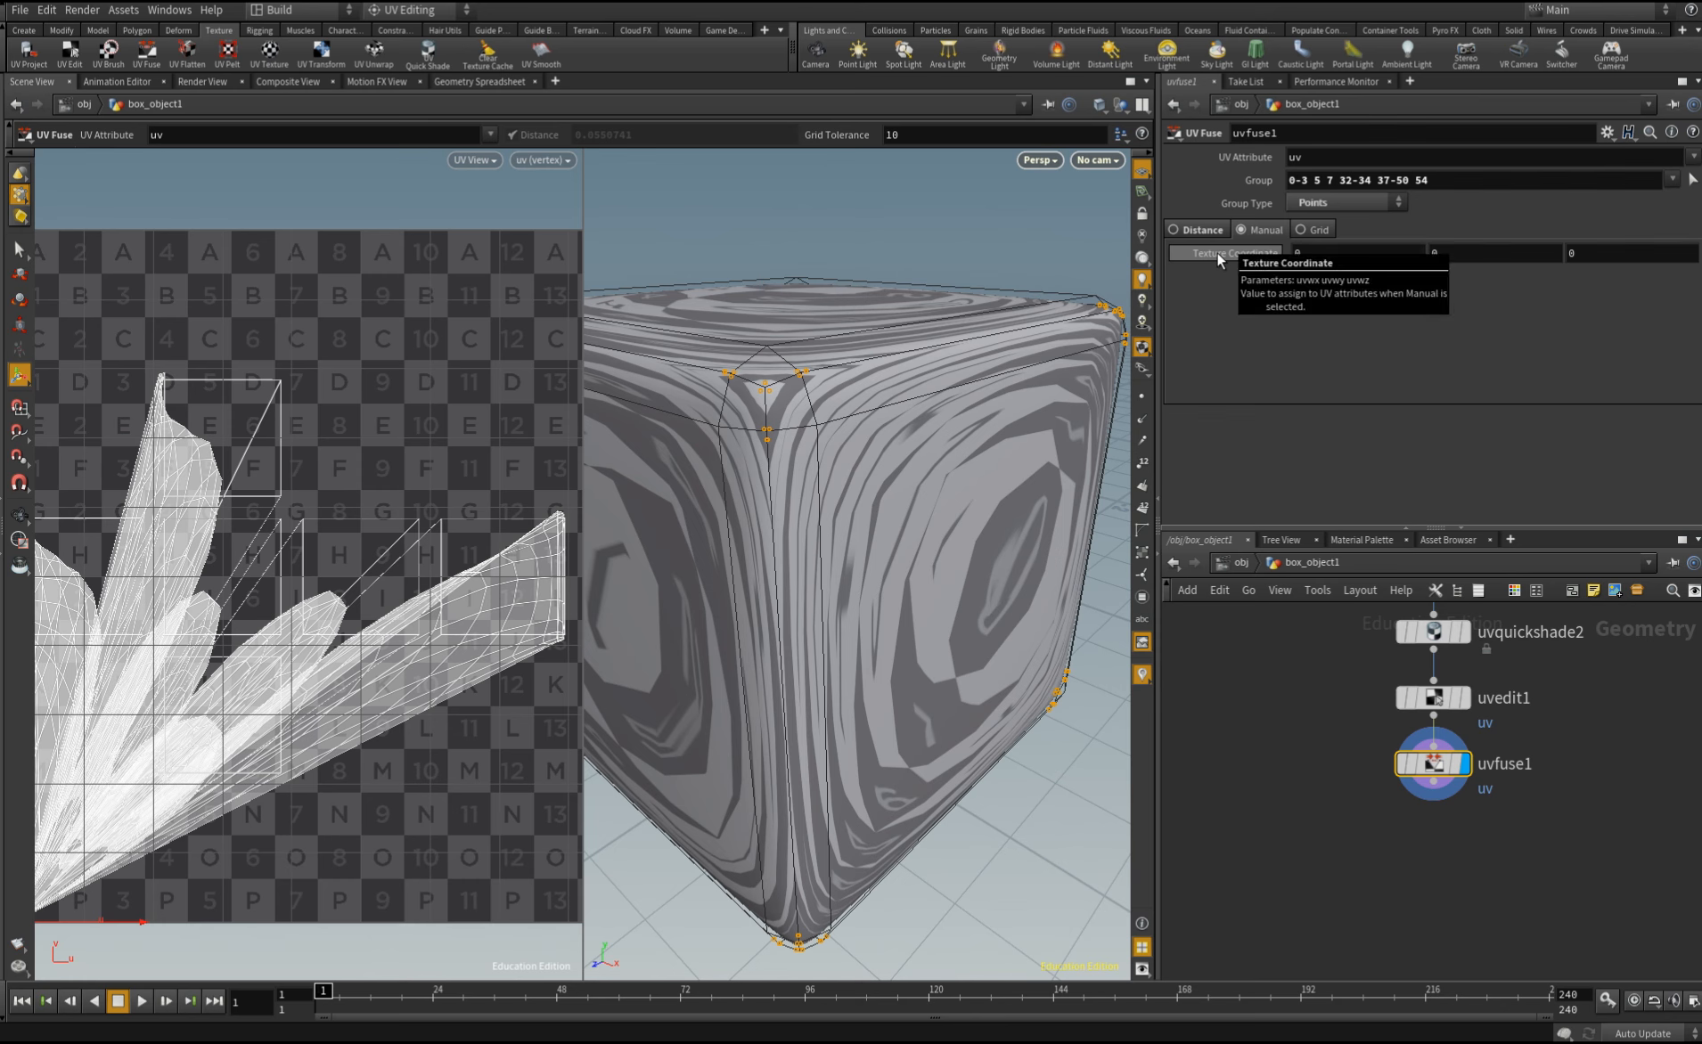
pyautogui.moveTo(1313, 251); pyautogui.dragTo(1395, 237, button='middle')
pyautogui.moveTo(291, 916); pyautogui.dragTo(260, 576)
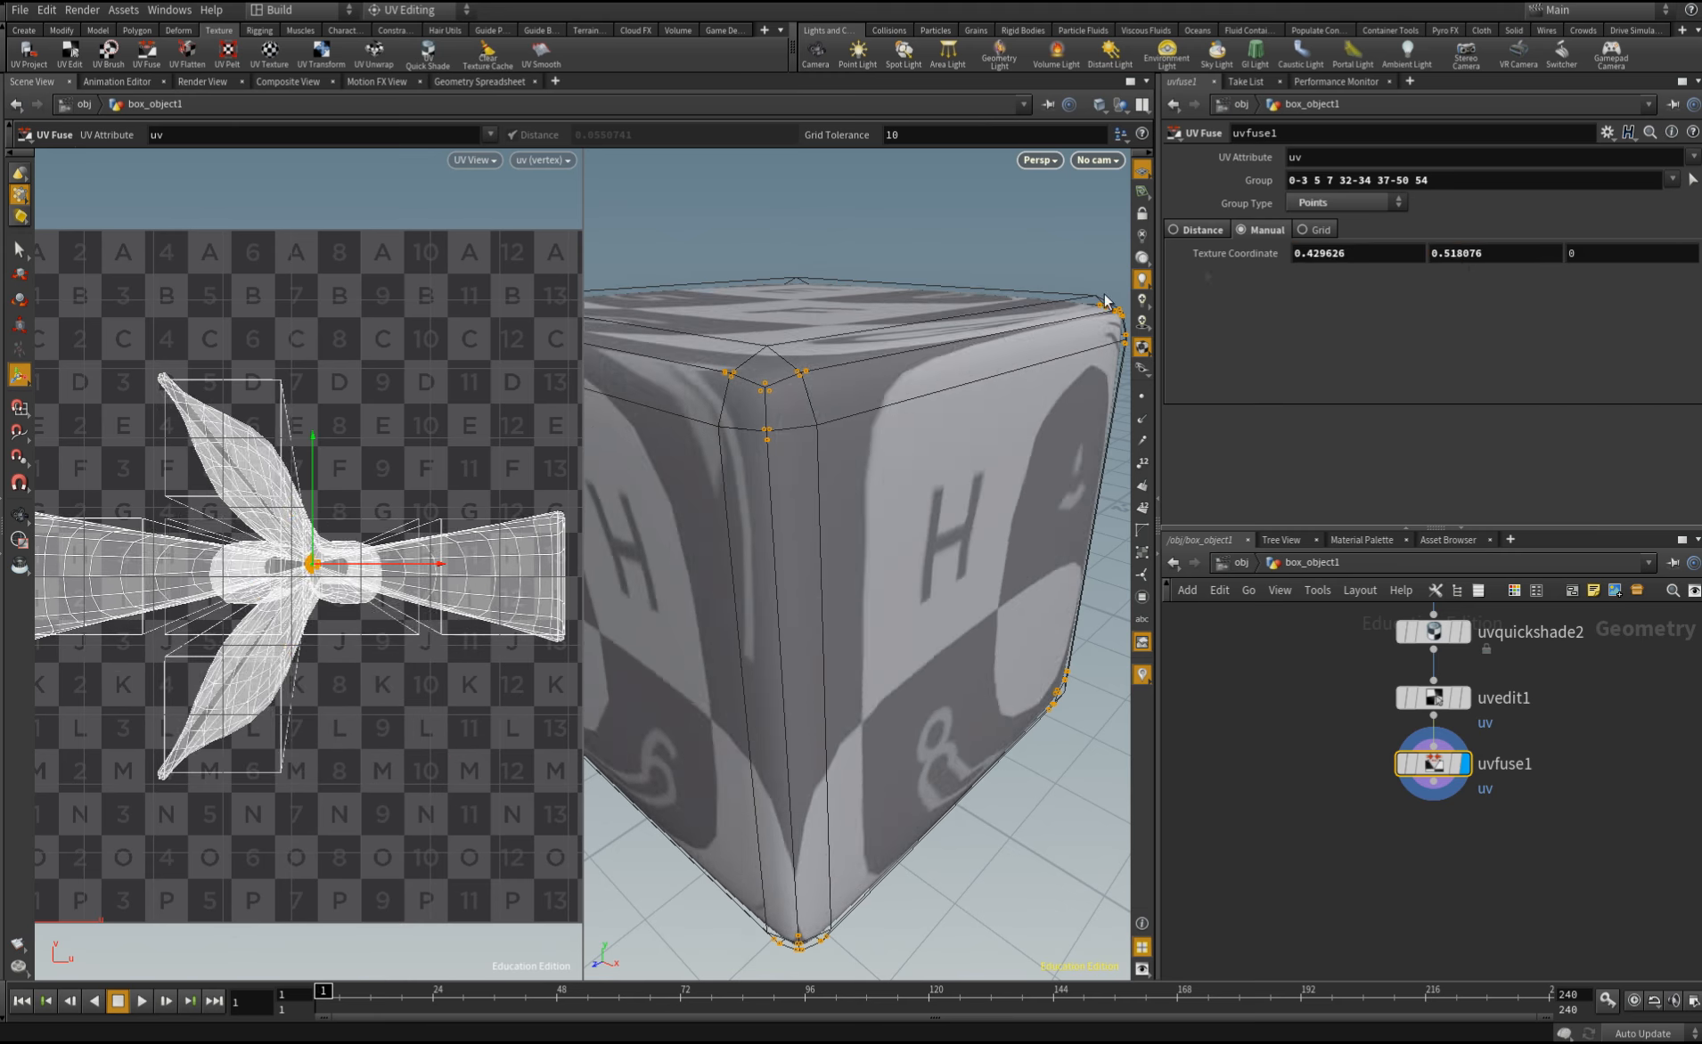
# Try UV Fuse's grid mode with a grid tolerance of about 0.015 and a grid offset of 0.003 on all axes
pyautogui.click(1317, 231)
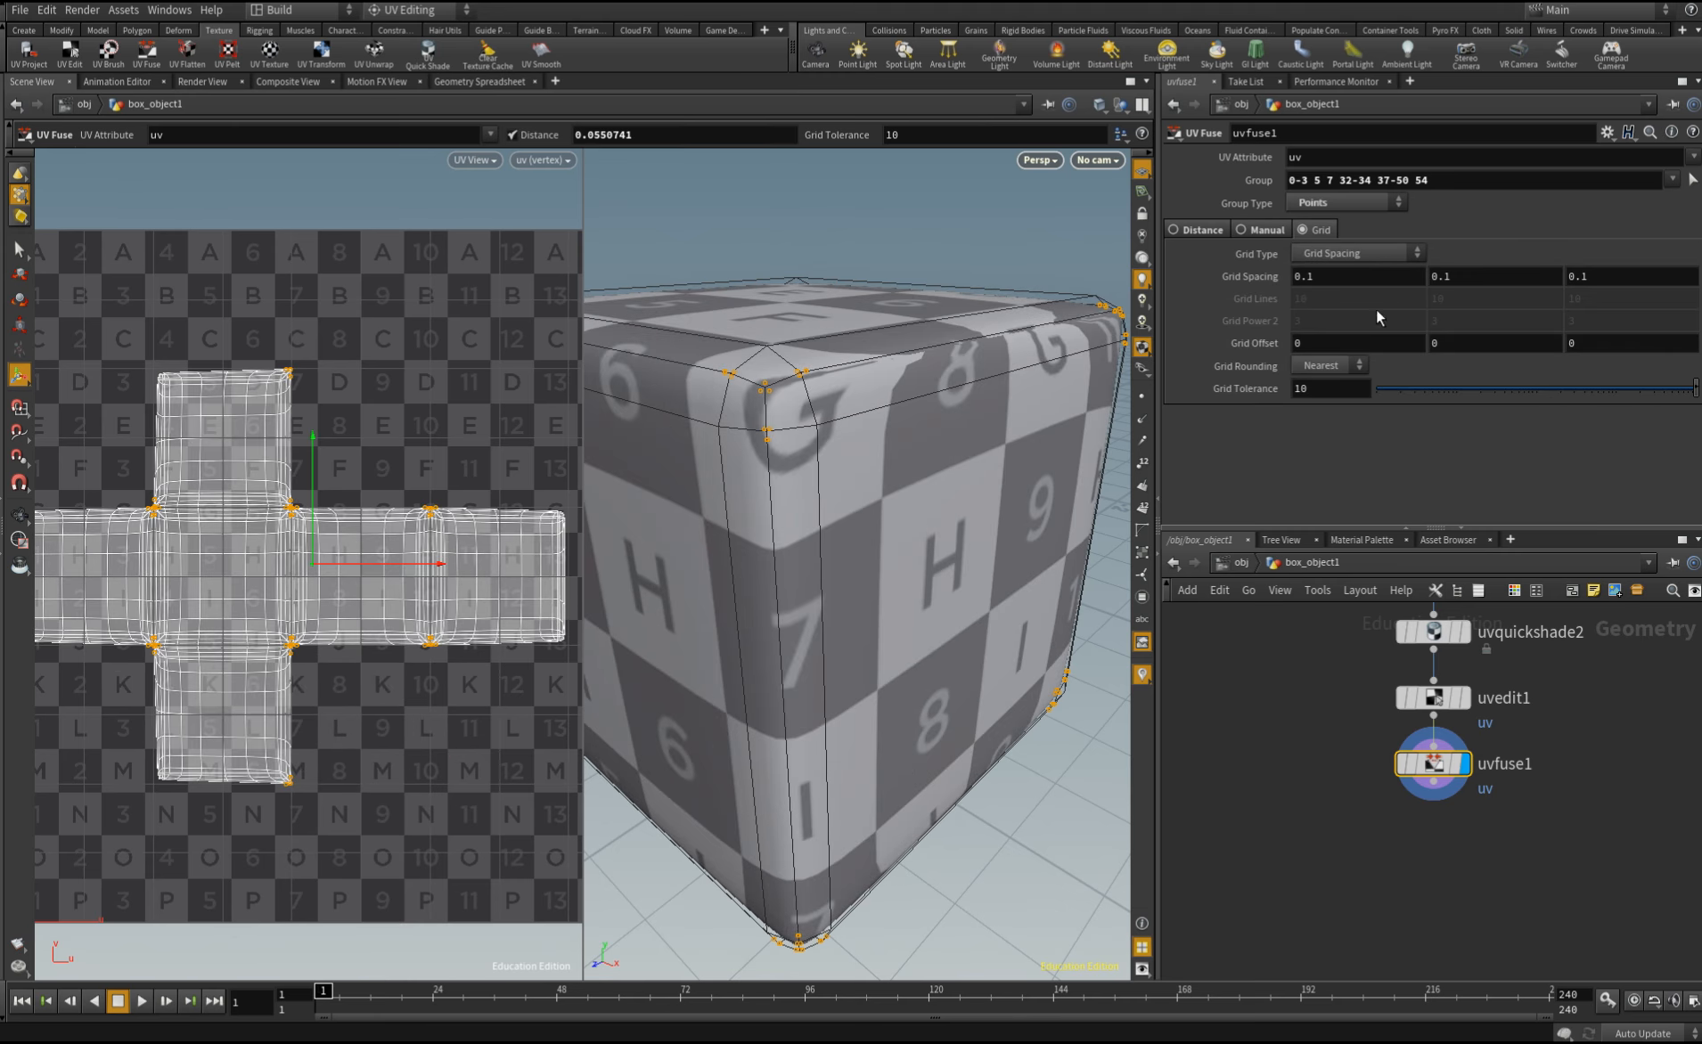
pyautogui.moveTo(1693, 389); pyautogui.dragTo(1549, 374)
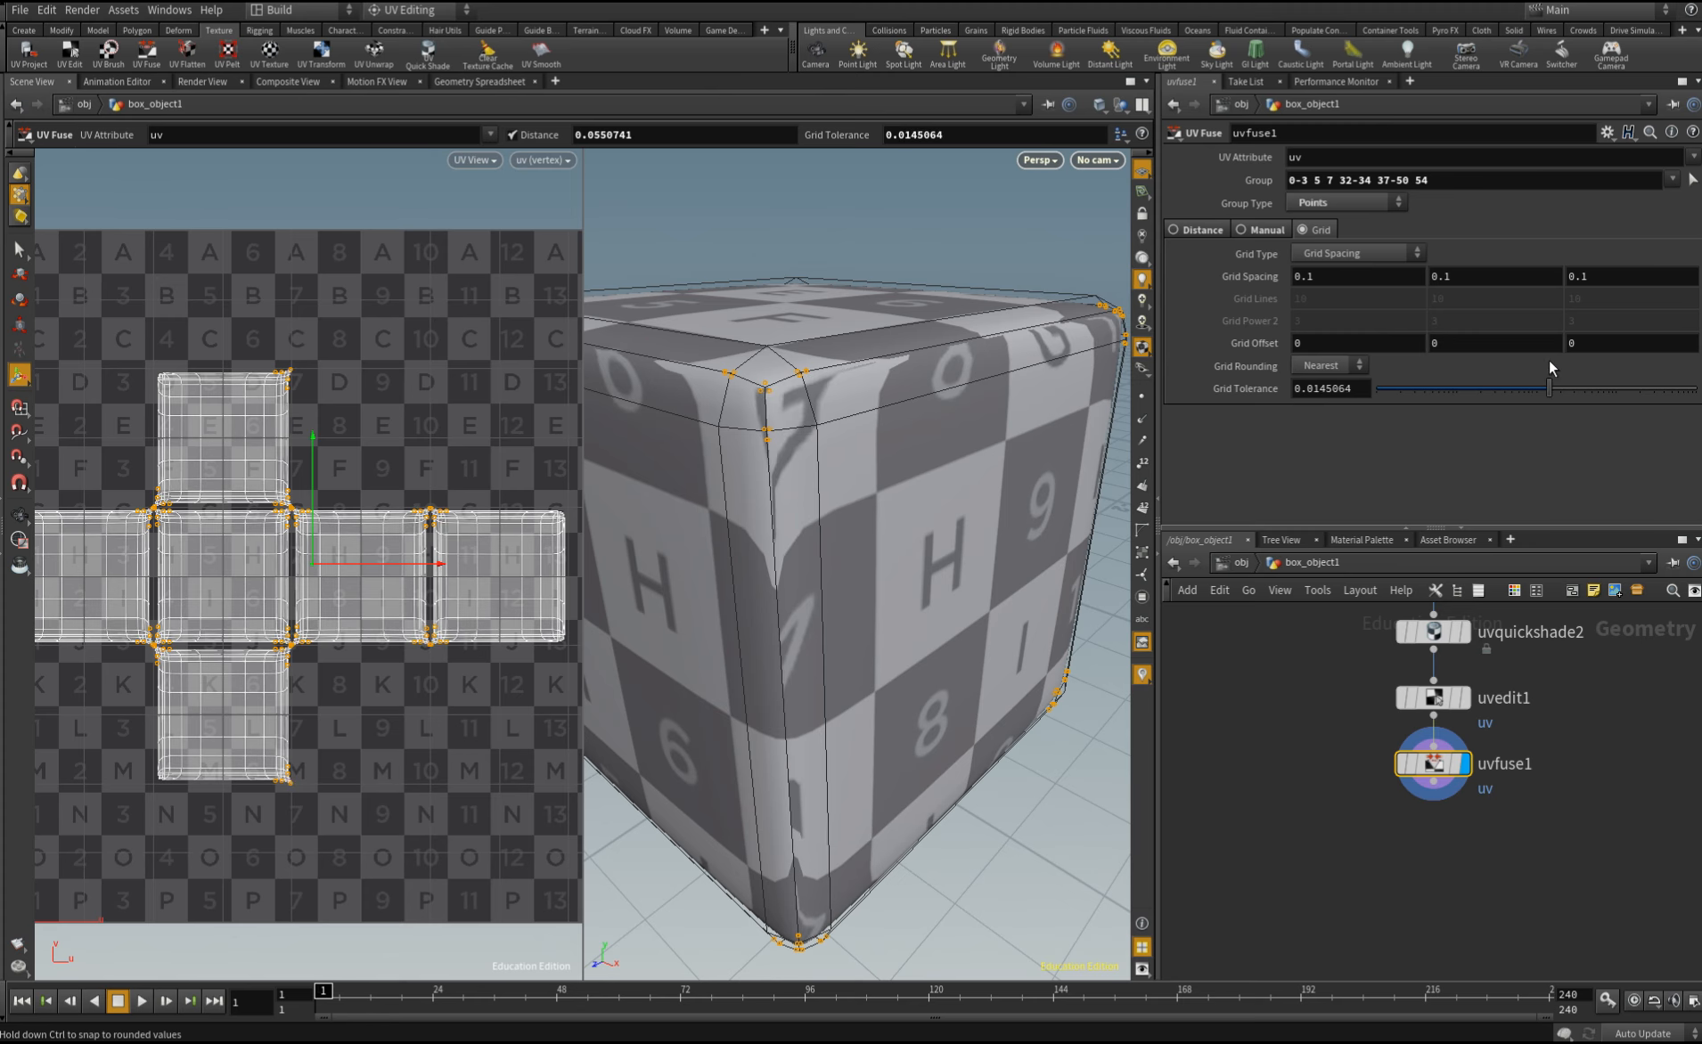
pyautogui.moveTo(1247, 273); pyautogui.dragTo(1252, 345, button='middle')
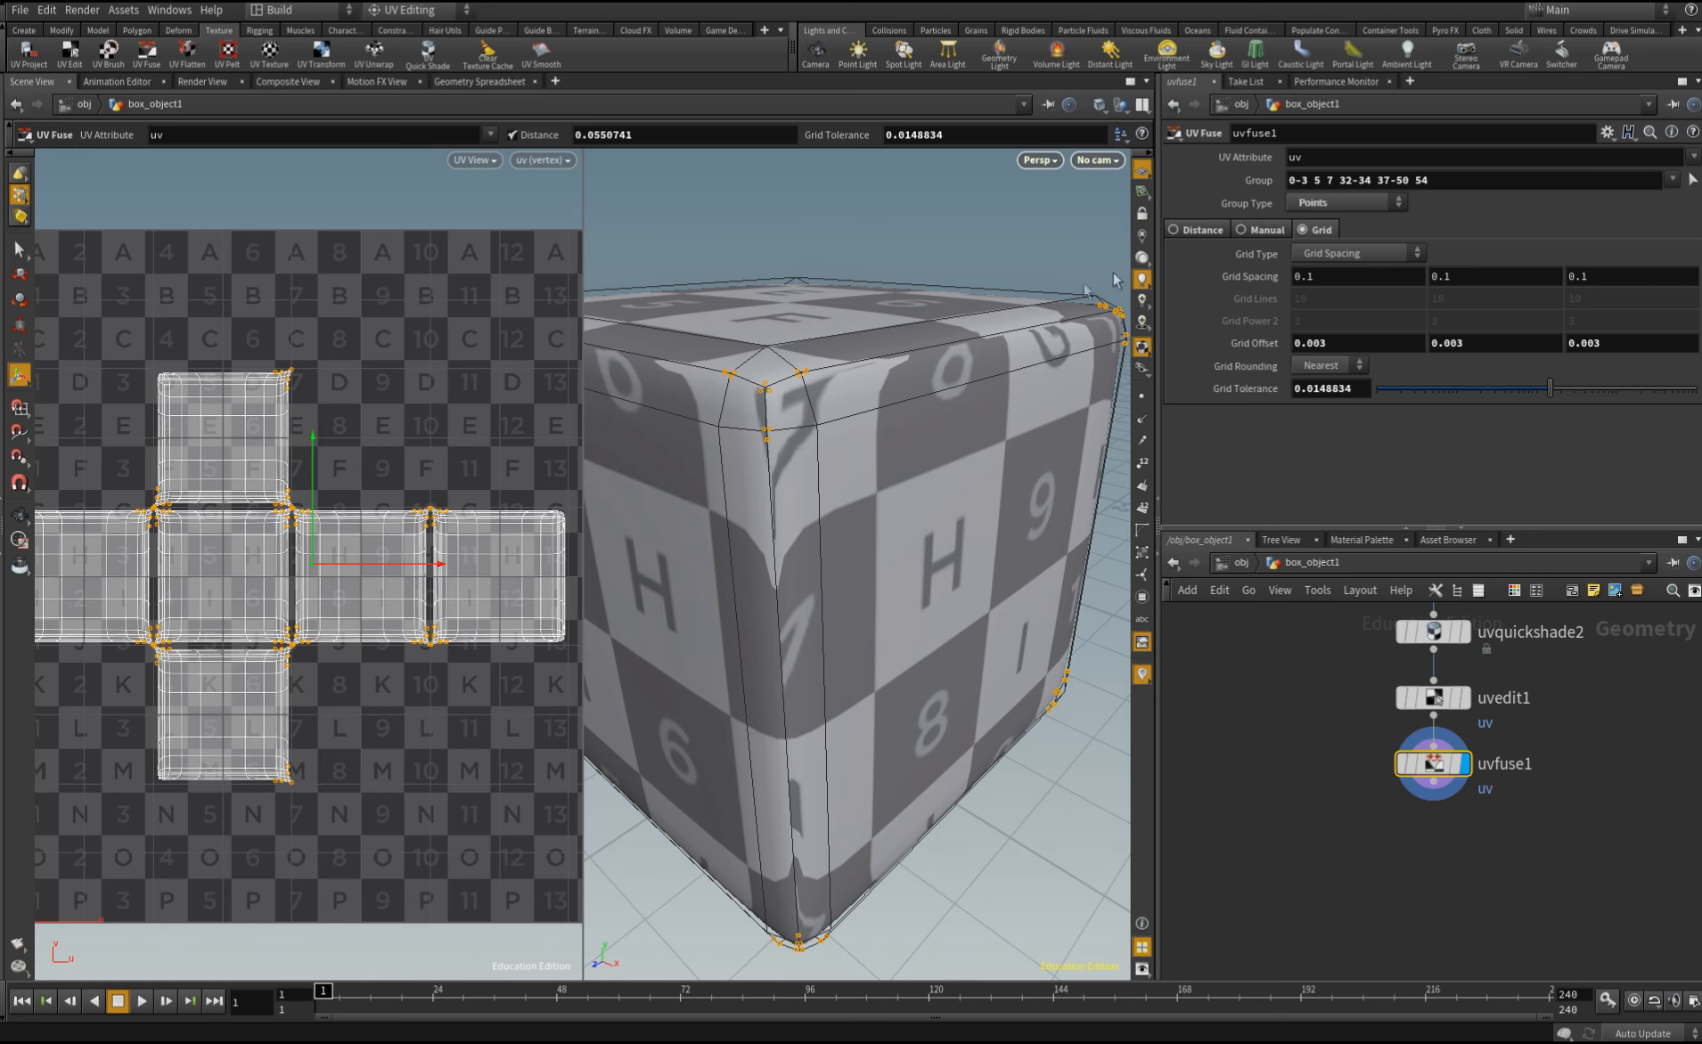
# Try the Grid Lines type with 10.1 lines per axis, and the Power of 2 Grid Lines type
pyautogui.click(1350, 256)
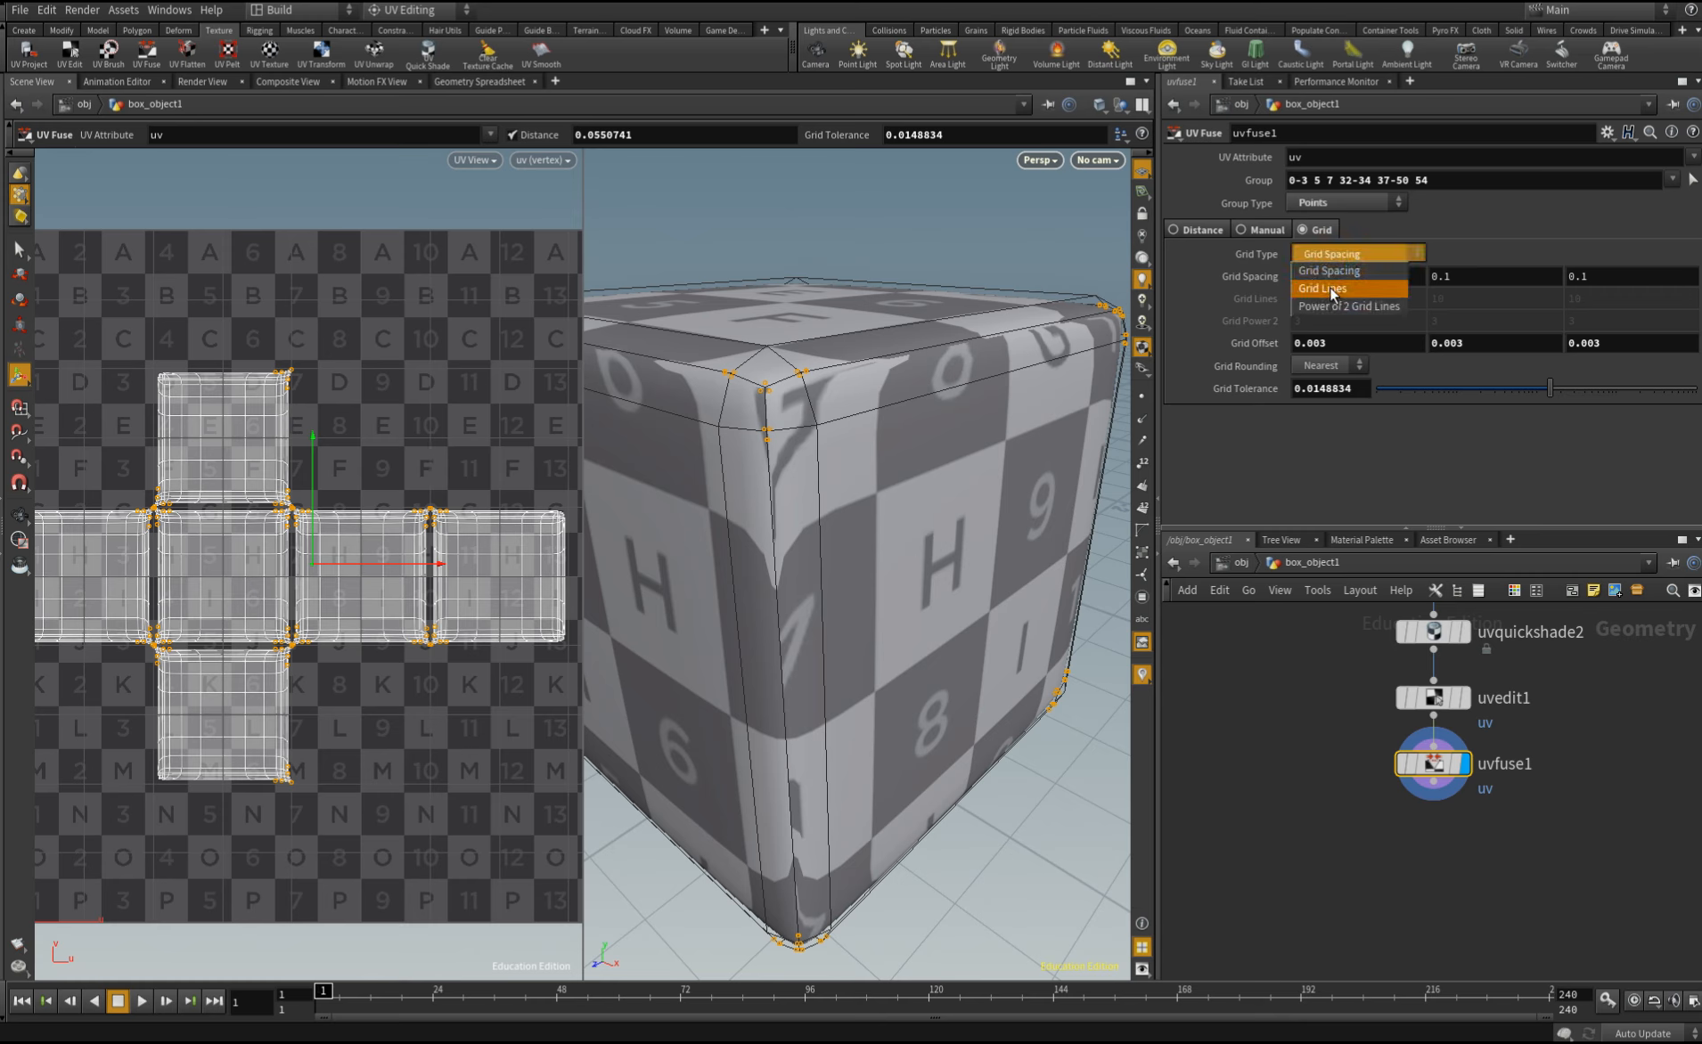
pyautogui.click(1329, 287)
pyautogui.moveTo(1257, 303); pyautogui.dragTo(1258, 308, button='middle')
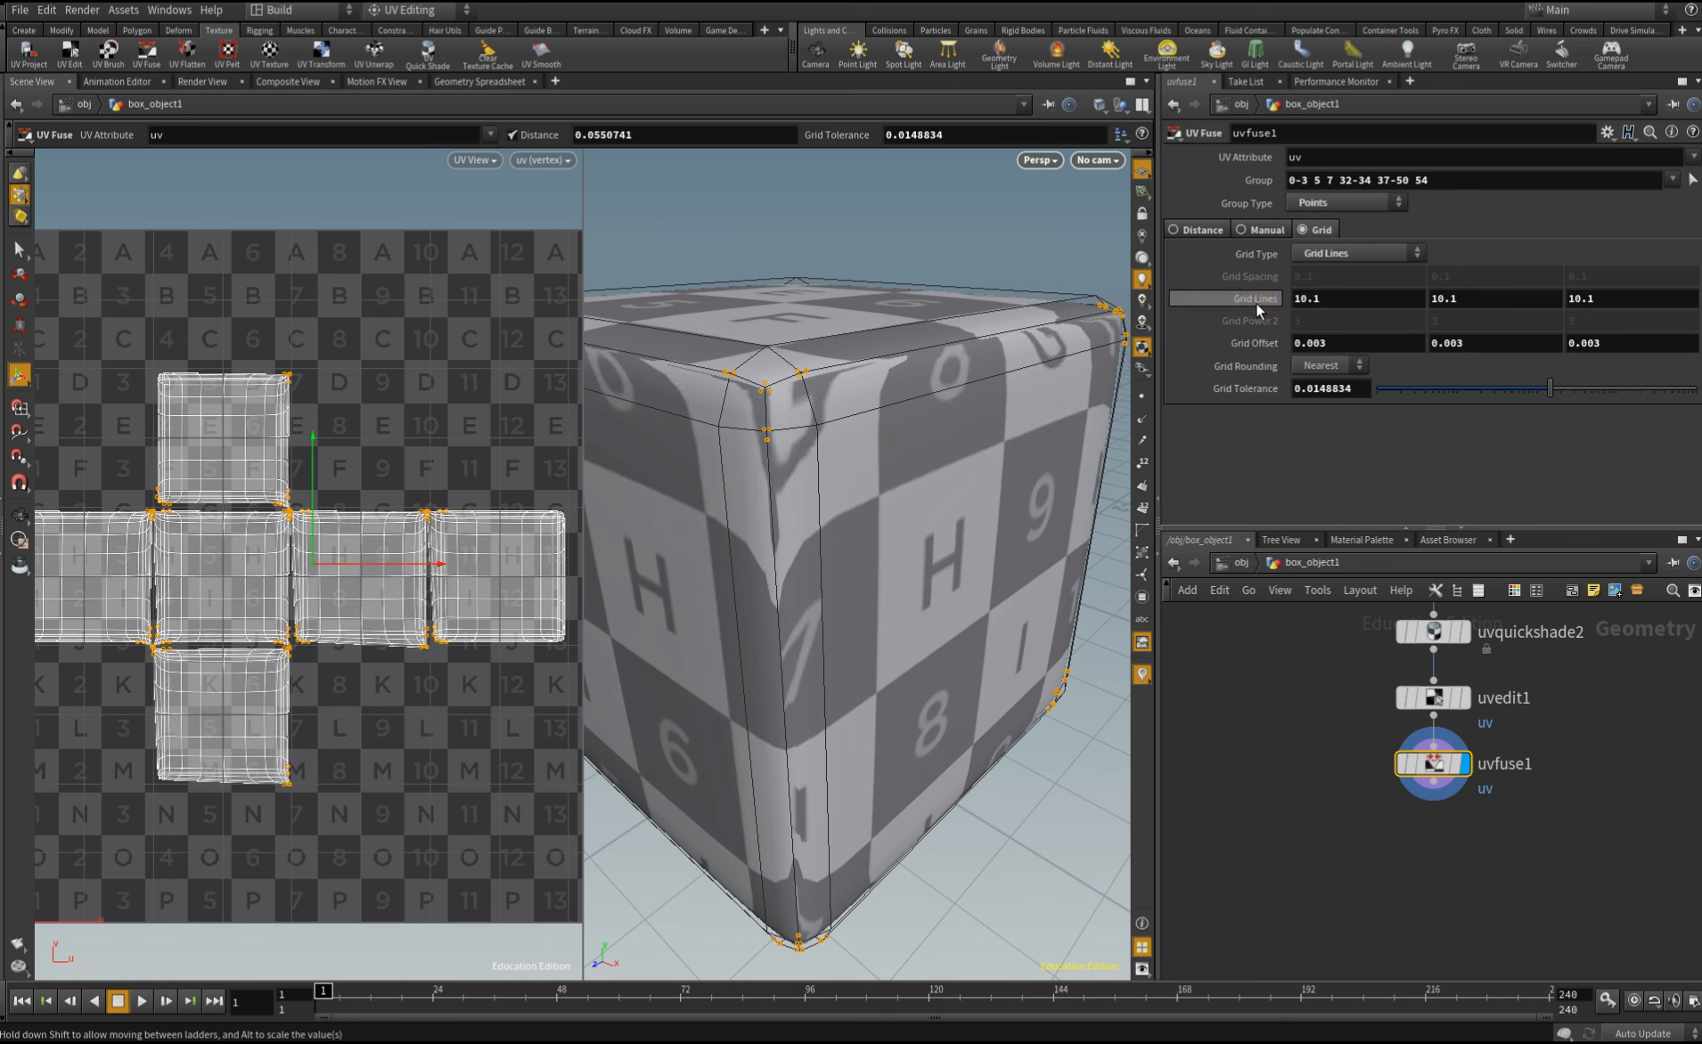
pyautogui.click(1323, 257)
pyautogui.click(1319, 308)
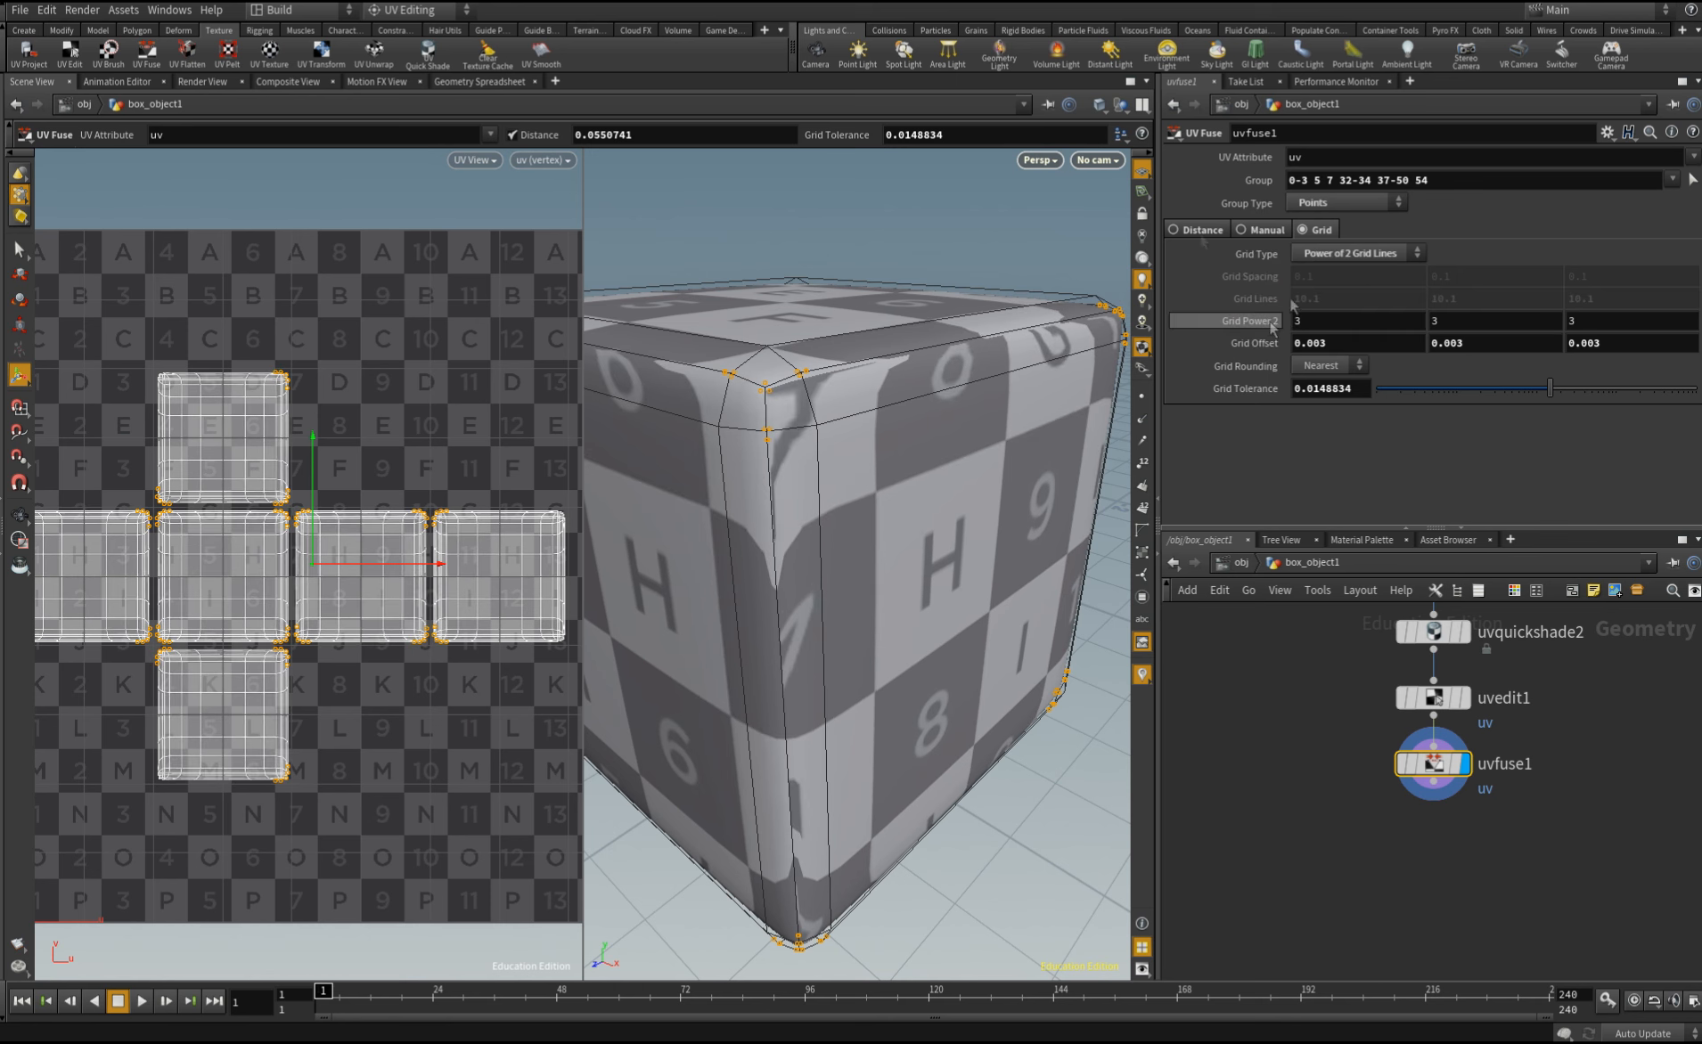
# Return UV Fuse to distance mode and set the fuse distance to about 0.102
pyautogui.click(1200, 228)
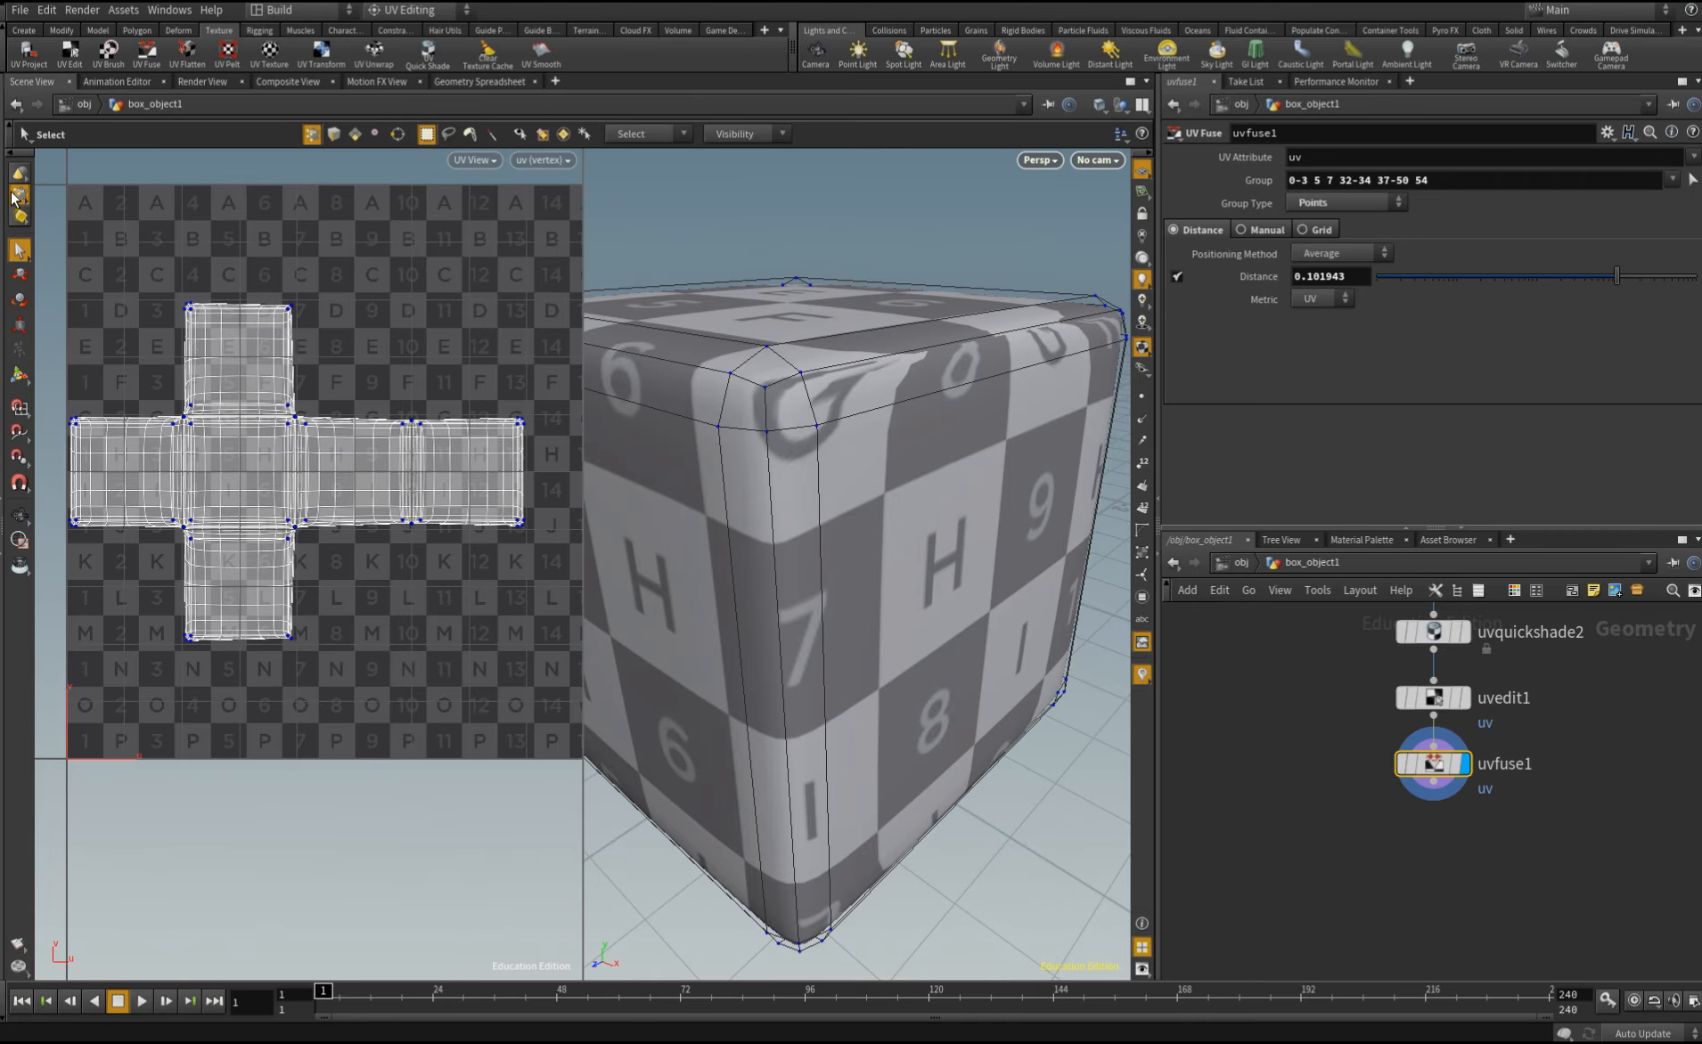
# Switch to edge selection and select the whole boundary edge loop around the fused cross island
pyautogui.click(18, 194)
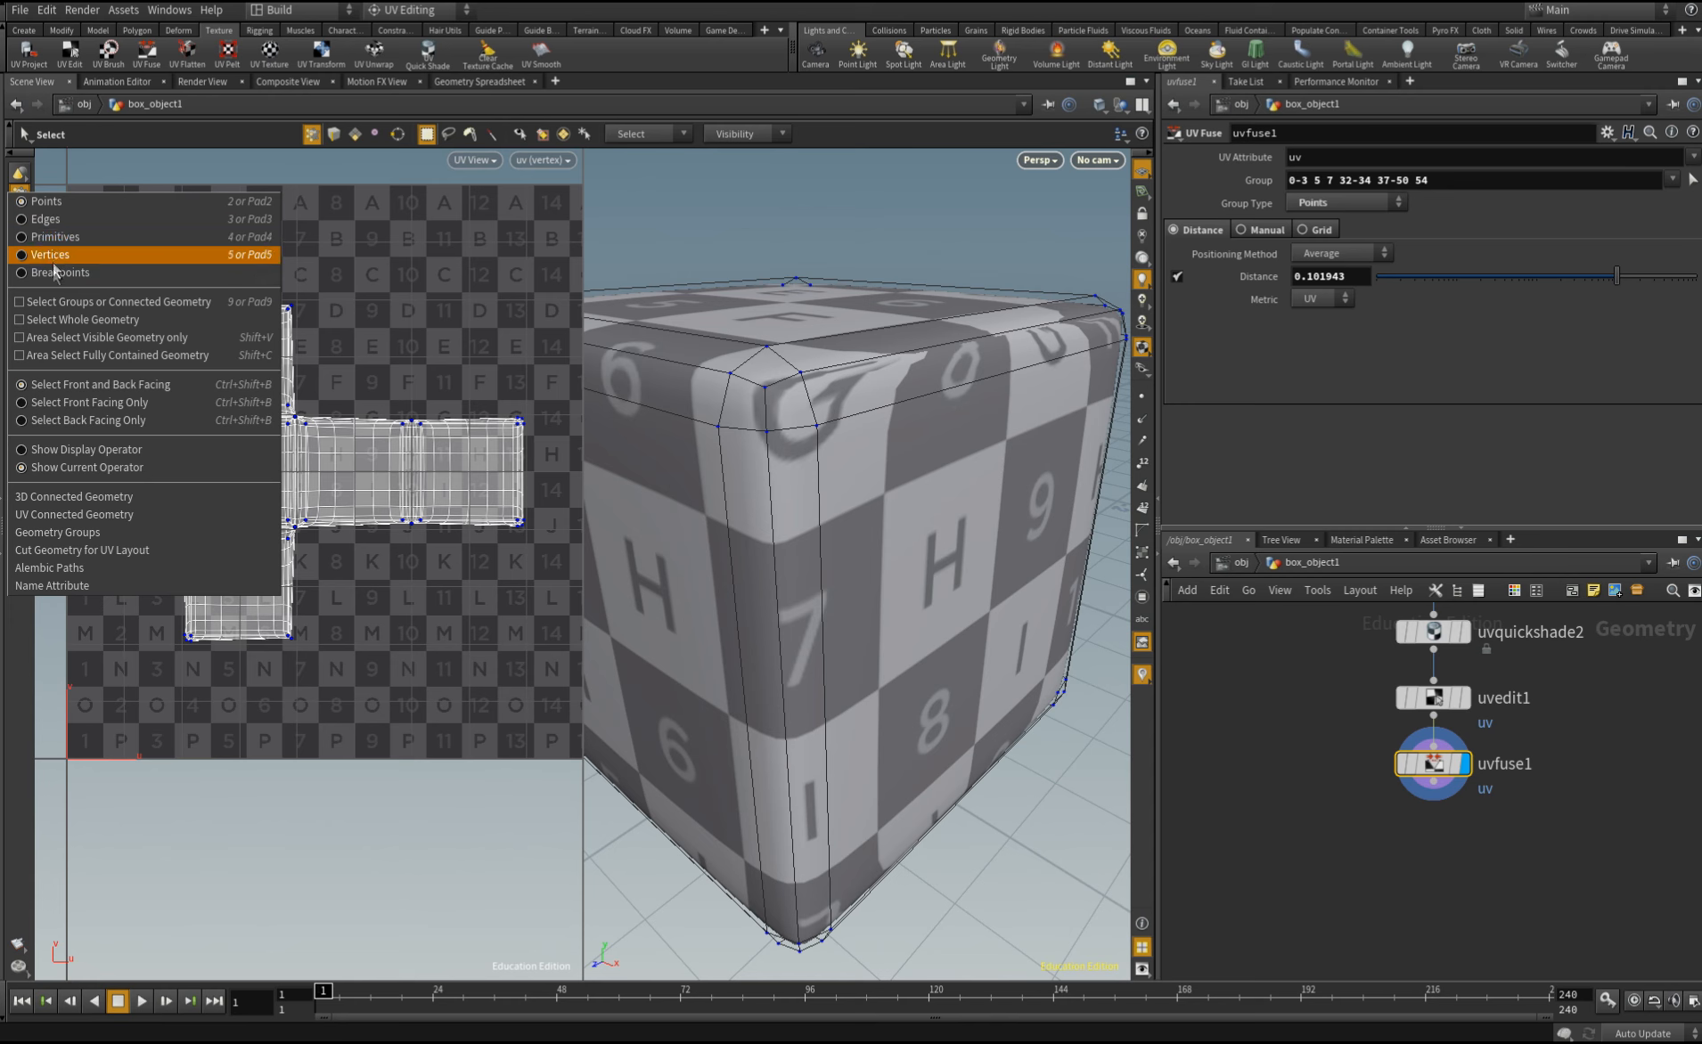
pyautogui.click(53, 225)
pyautogui.doubleClick(254, 305)
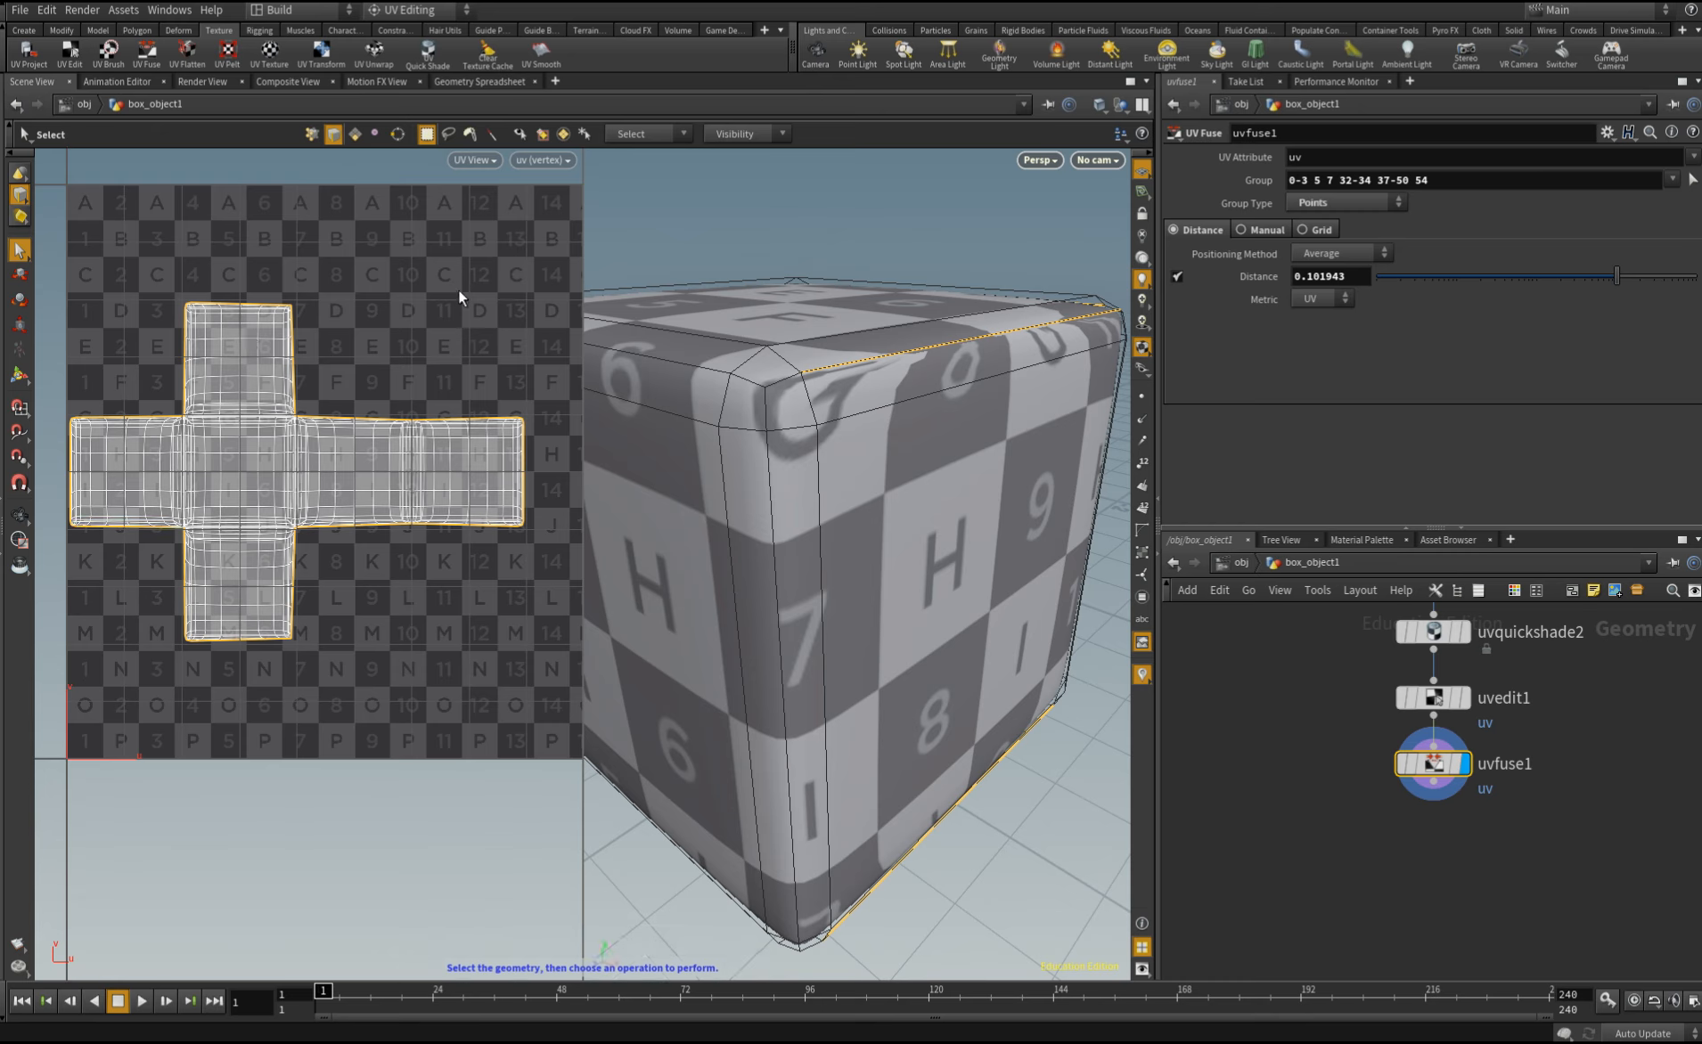
# Apply UV Smooth to the selected boundary loop of the cross and set its strength to 18.6
pyautogui.press('c')
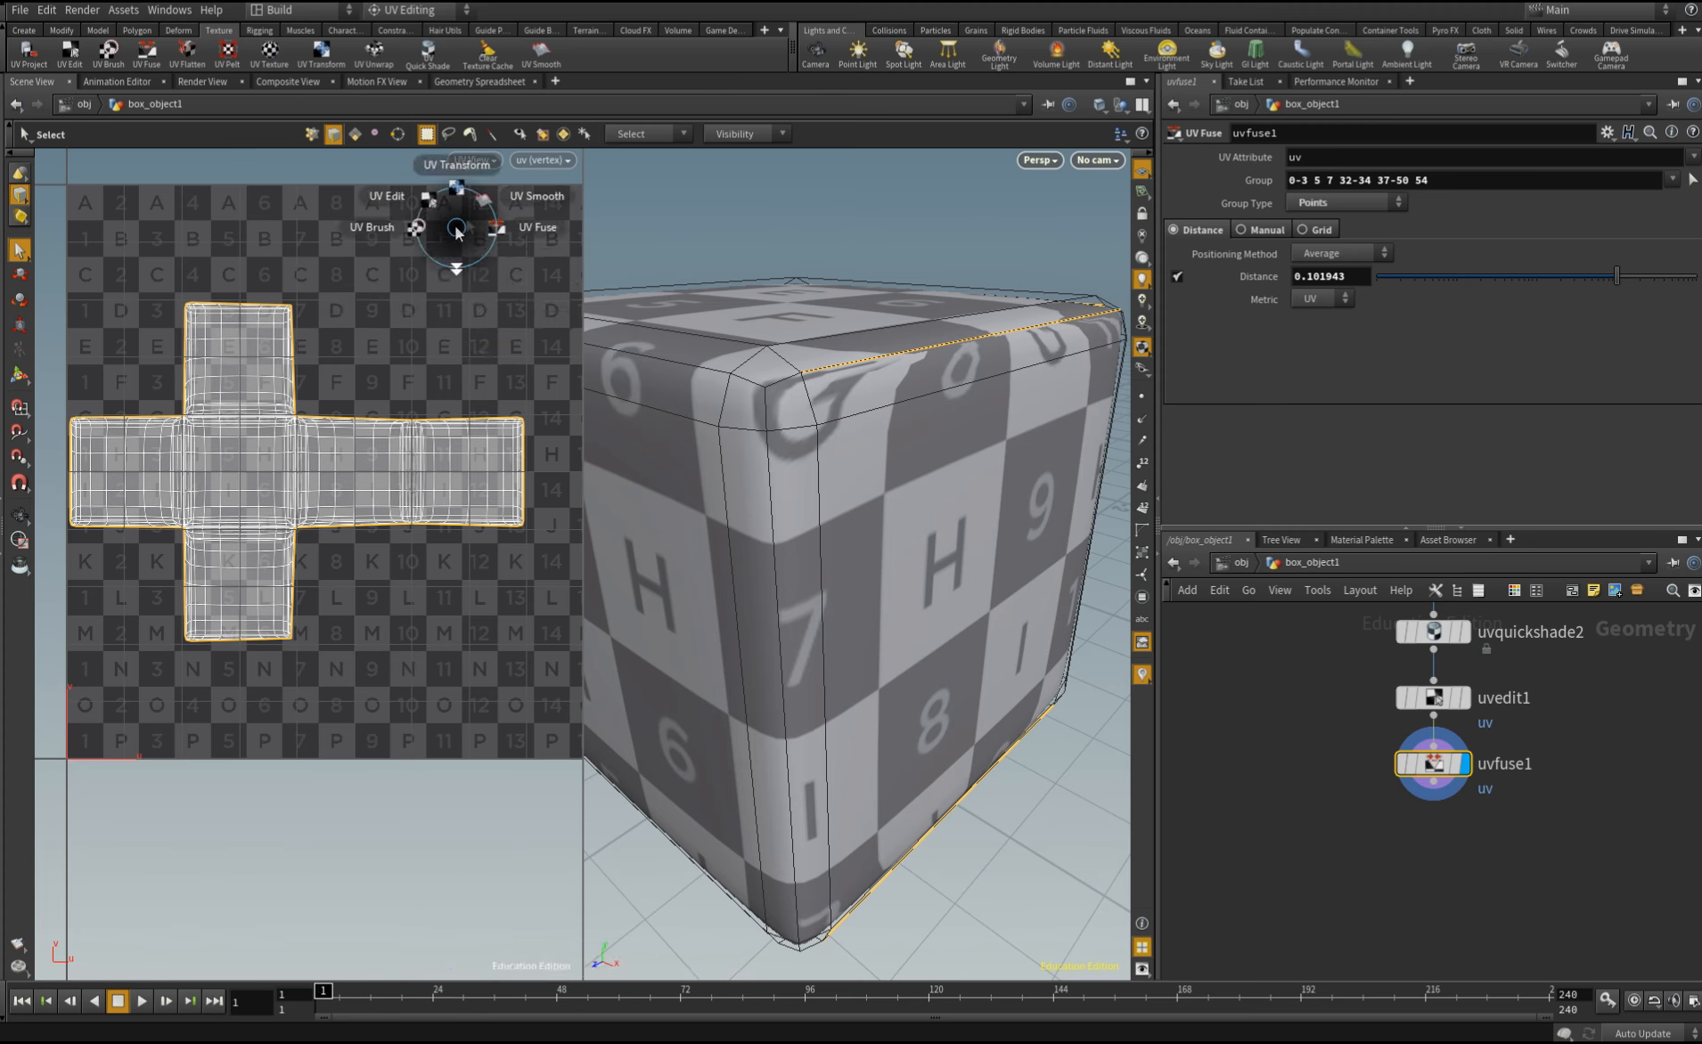
pyautogui.click(522, 192)
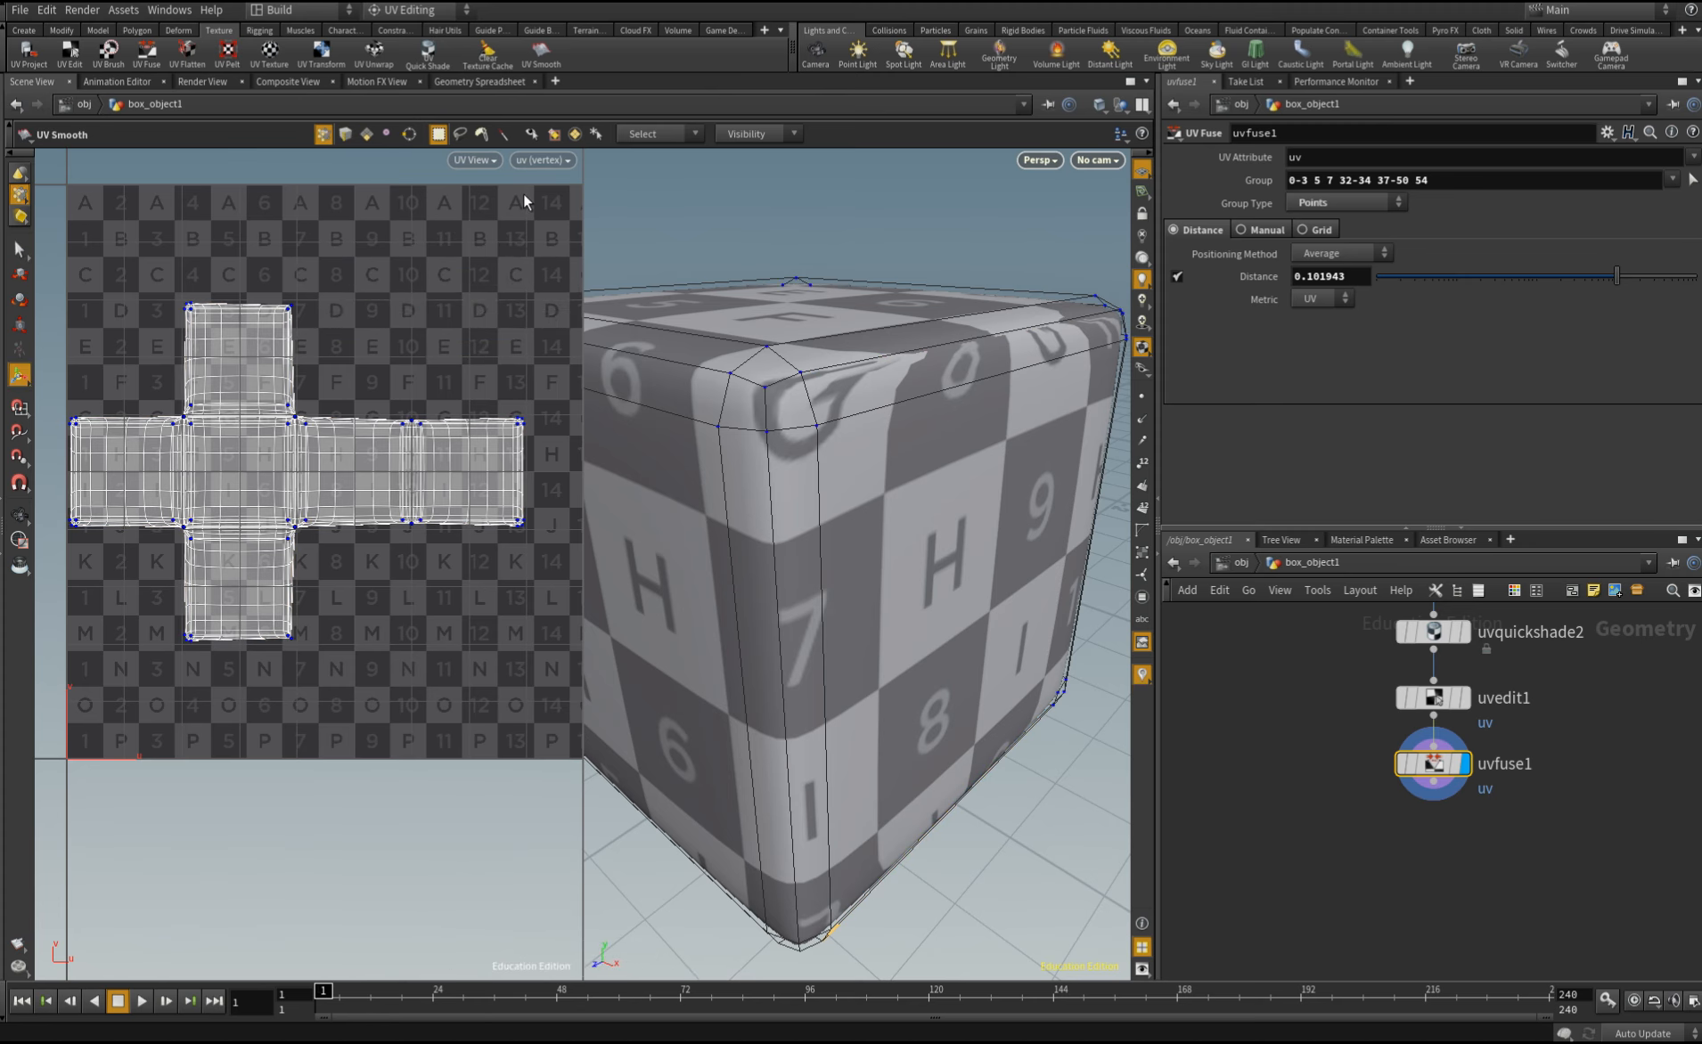
pyautogui.press('Return')
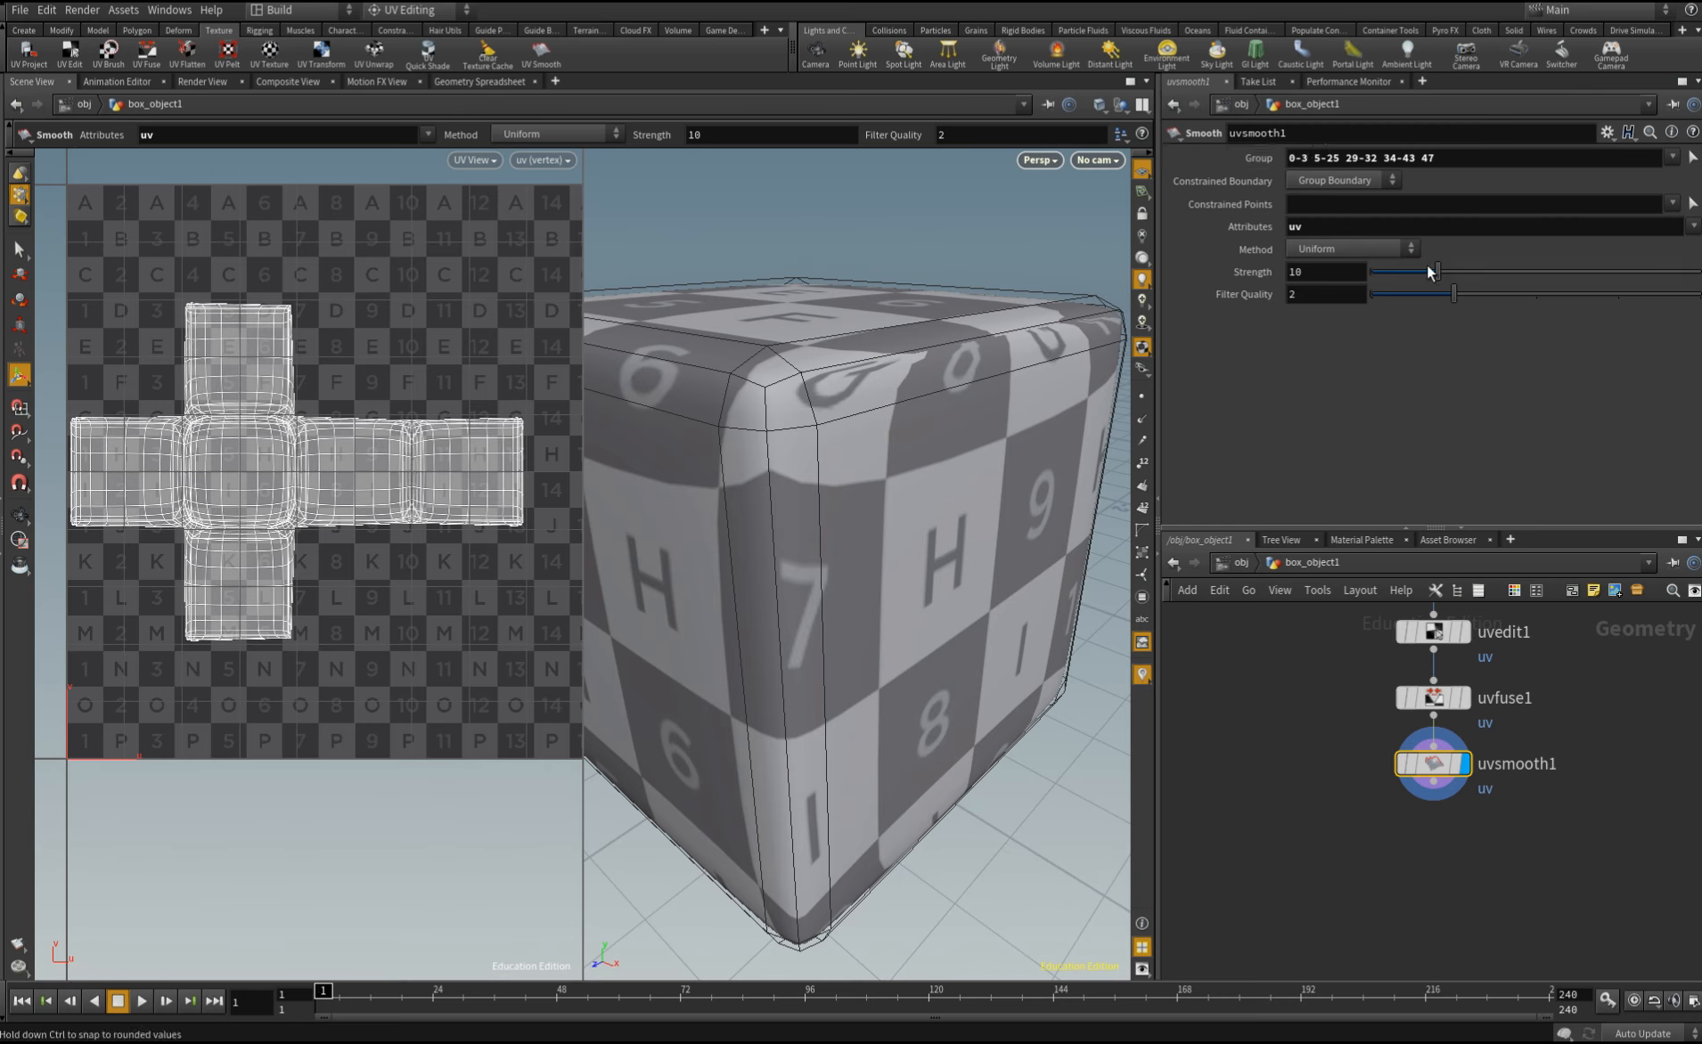
pyautogui.moveTo(1437, 271); pyautogui.dragTo(1274, 294)
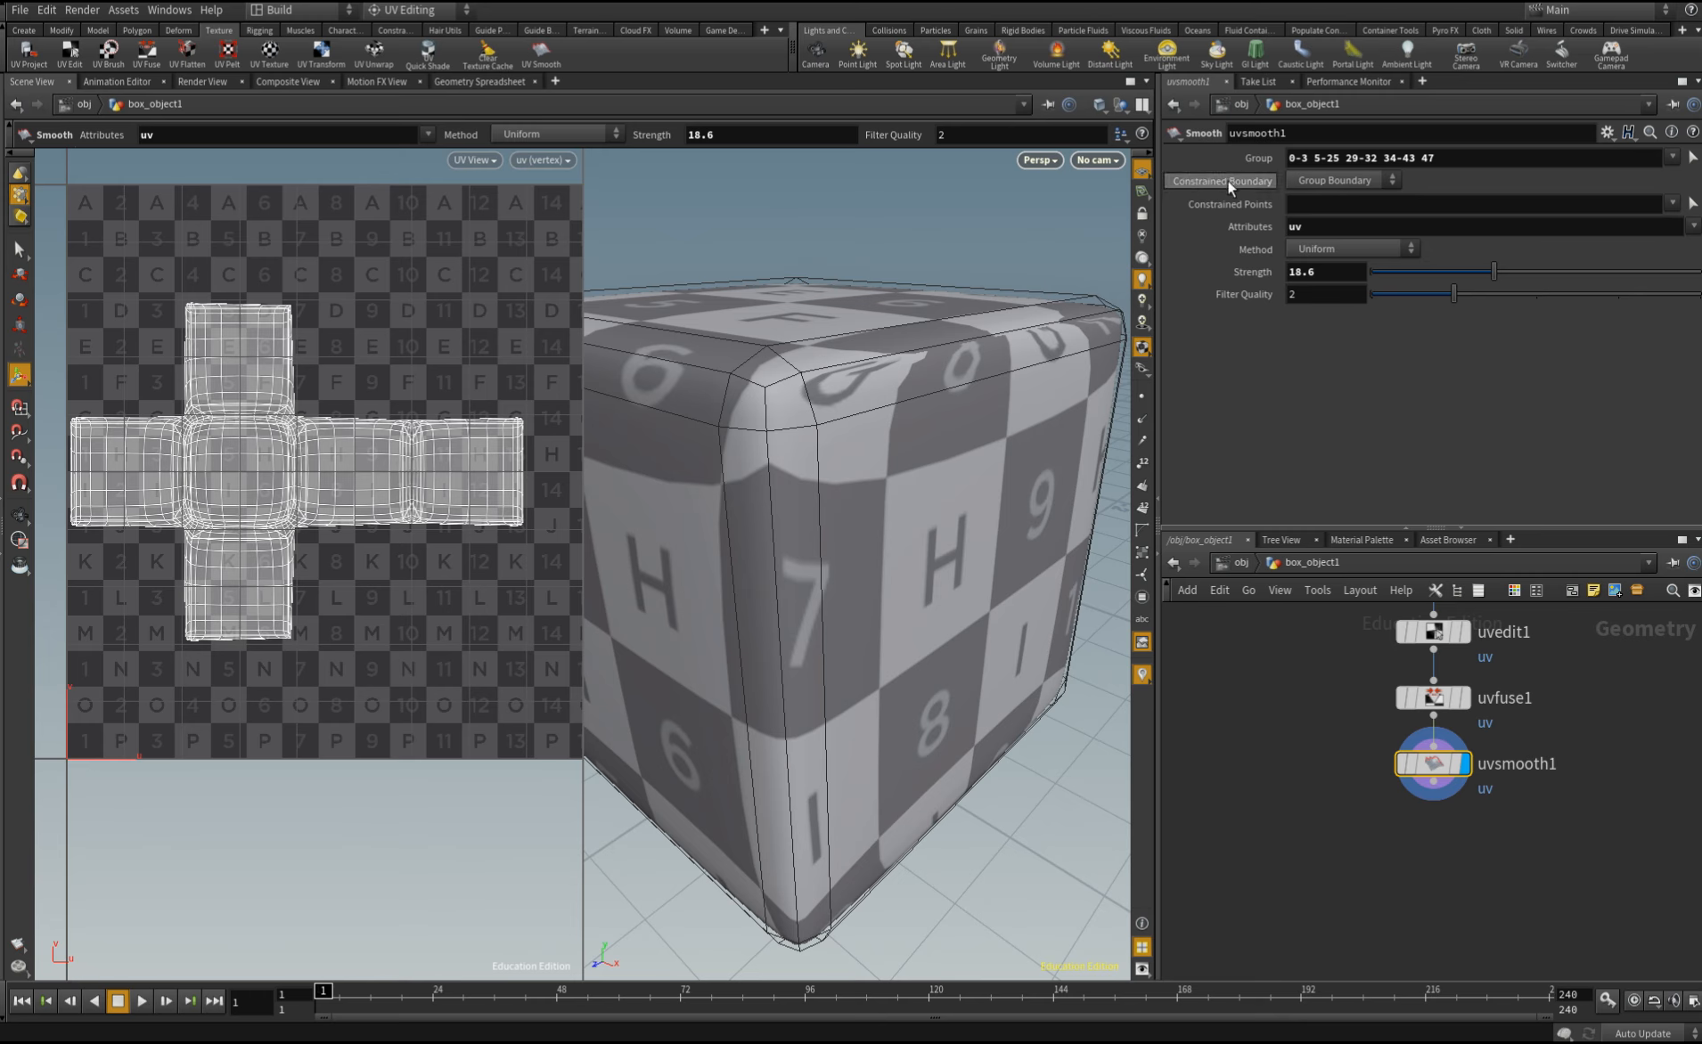
# Try smoothing with the constrained boundary set to None and a strength of 12.3
pyautogui.click(1313, 184)
pyautogui.click(1317, 179)
pyautogui.moveTo(1494, 272); pyautogui.dragTo(1454, 272)
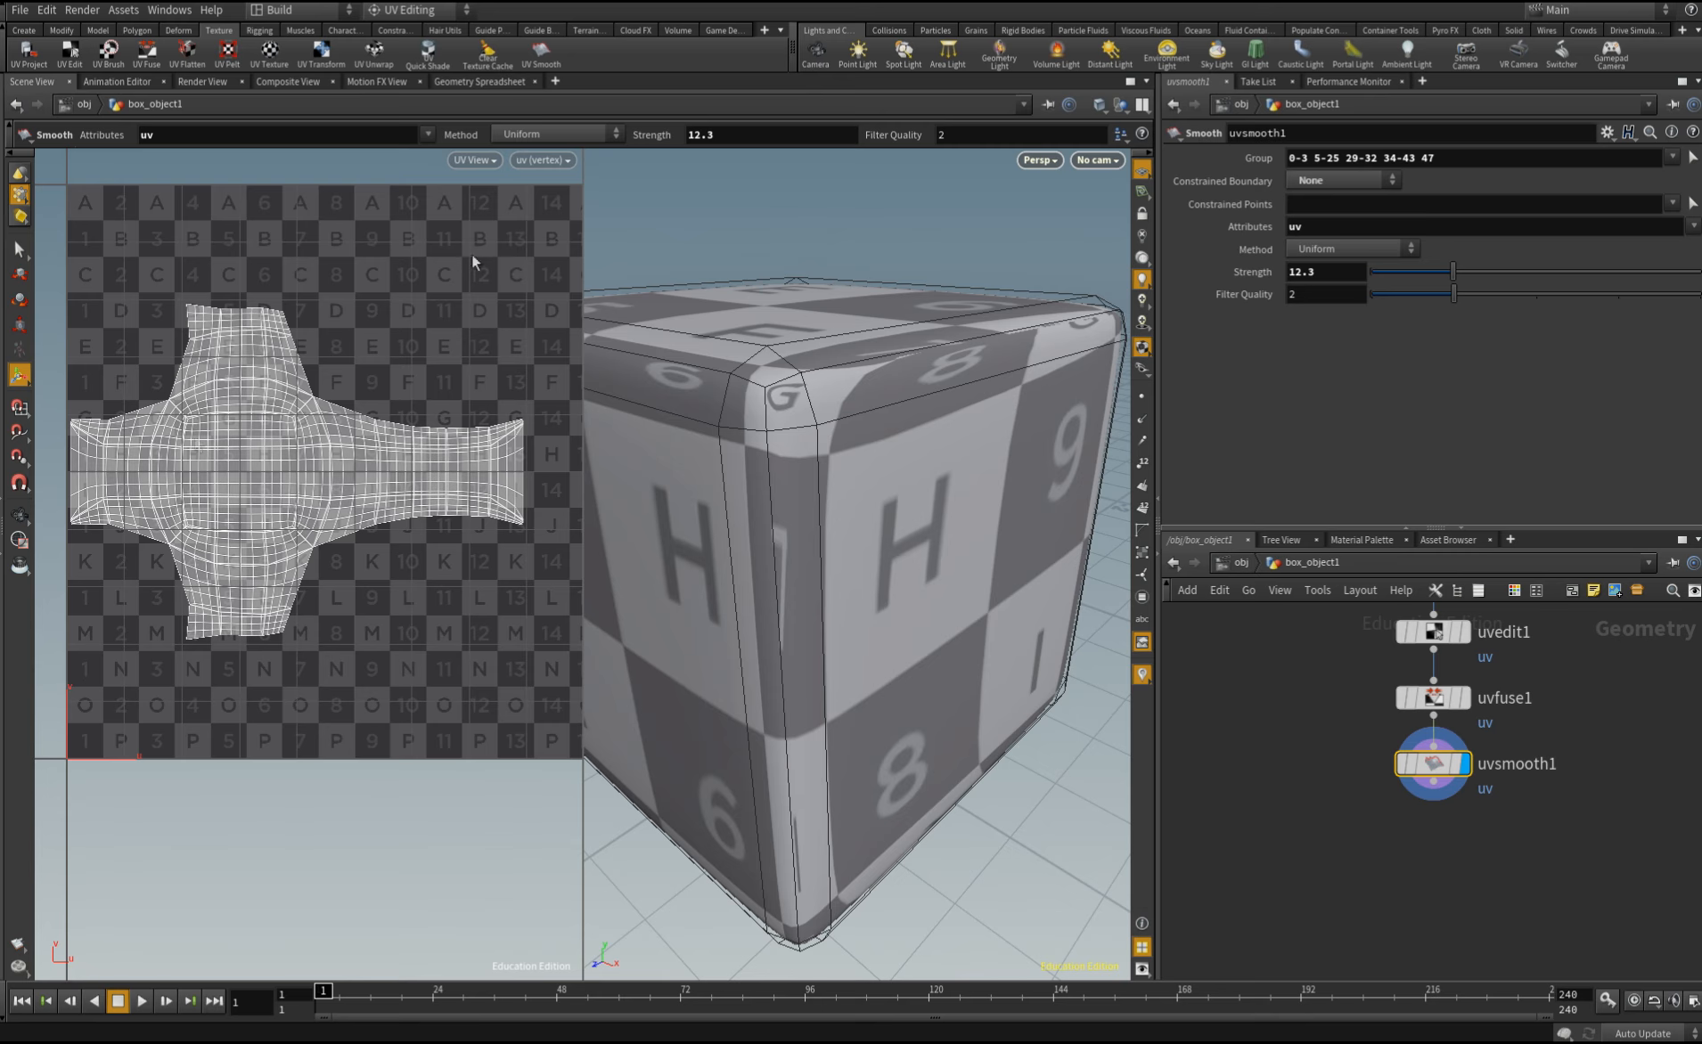
# Clear the smoothing group, set the constrained boundary to Unshared Edges, and set the strength to 0
pyautogui.moveTo(1512, 163); pyautogui.dragTo(1355, 183)
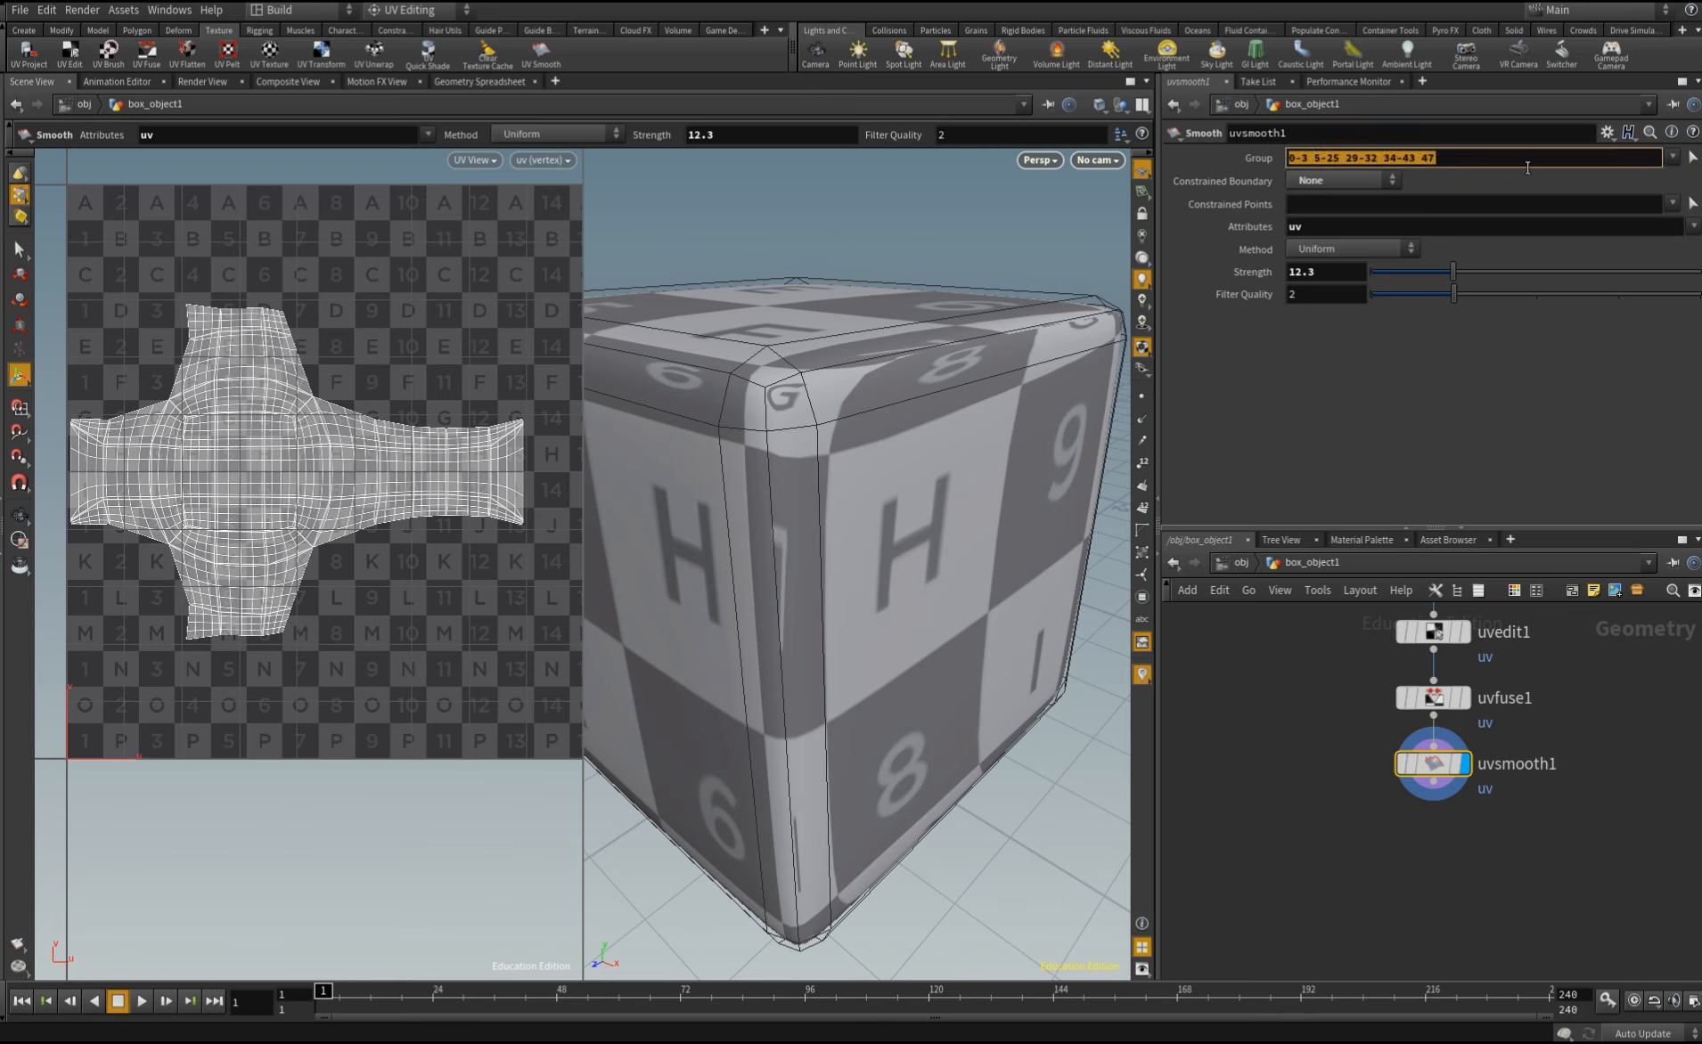
pyautogui.press('BackSpace')
pyautogui.press('Return')
pyautogui.click(1328, 180)
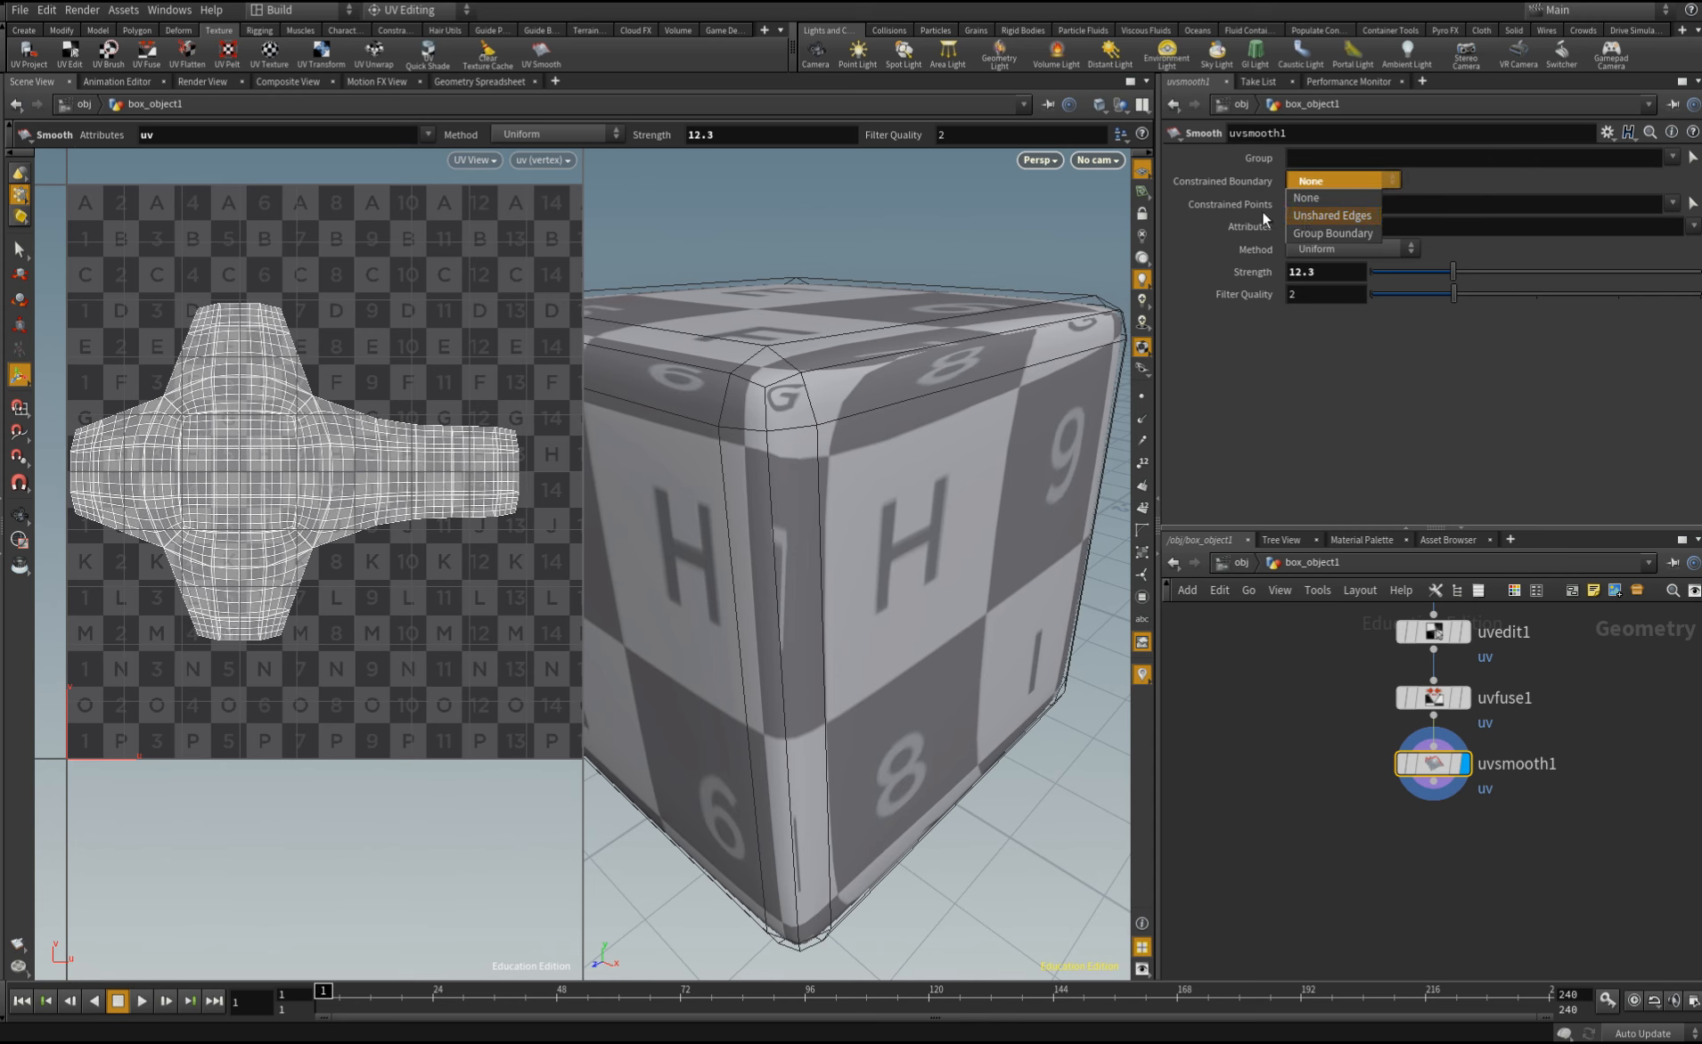
pyautogui.click(1333, 218)
pyautogui.moveTo(1453, 271); pyautogui.dragTo(1504, 277)
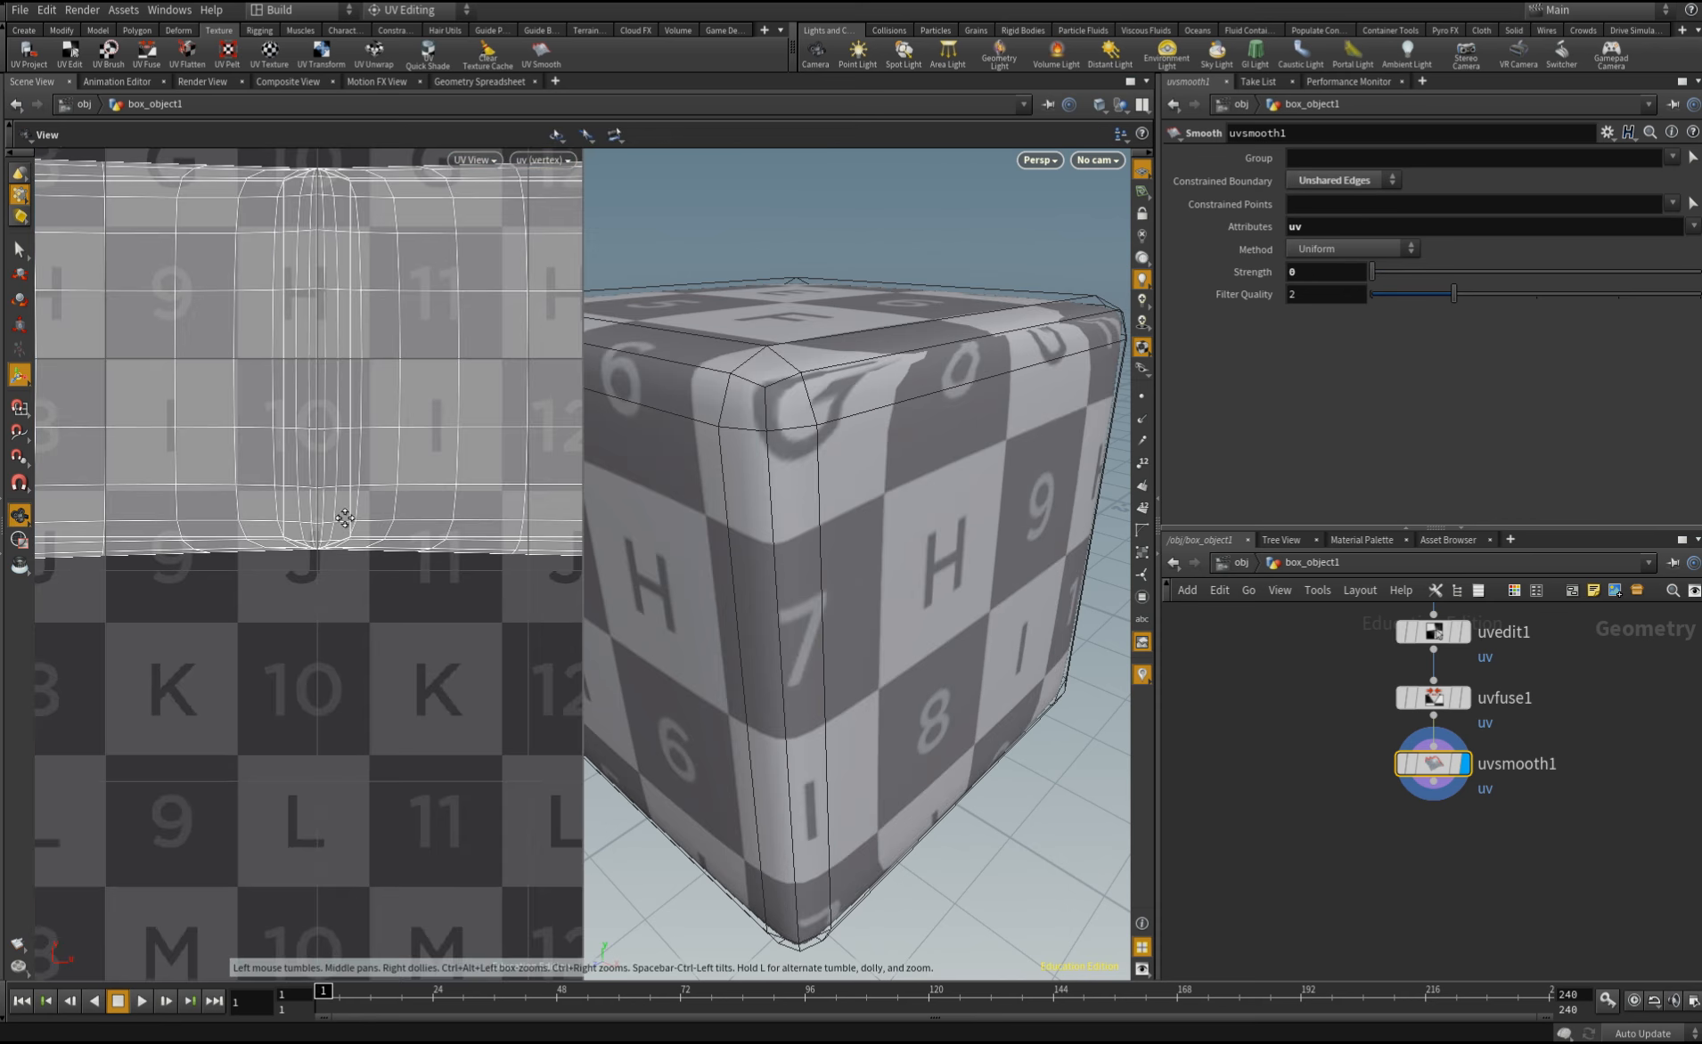
# Try the Scale-Dominant smoothing method with different strengths, ending at 0.3
pyautogui.moveTo(267, 543); pyautogui.dragTo(383, 445)
pyautogui.scroll(-3, 384, 445)
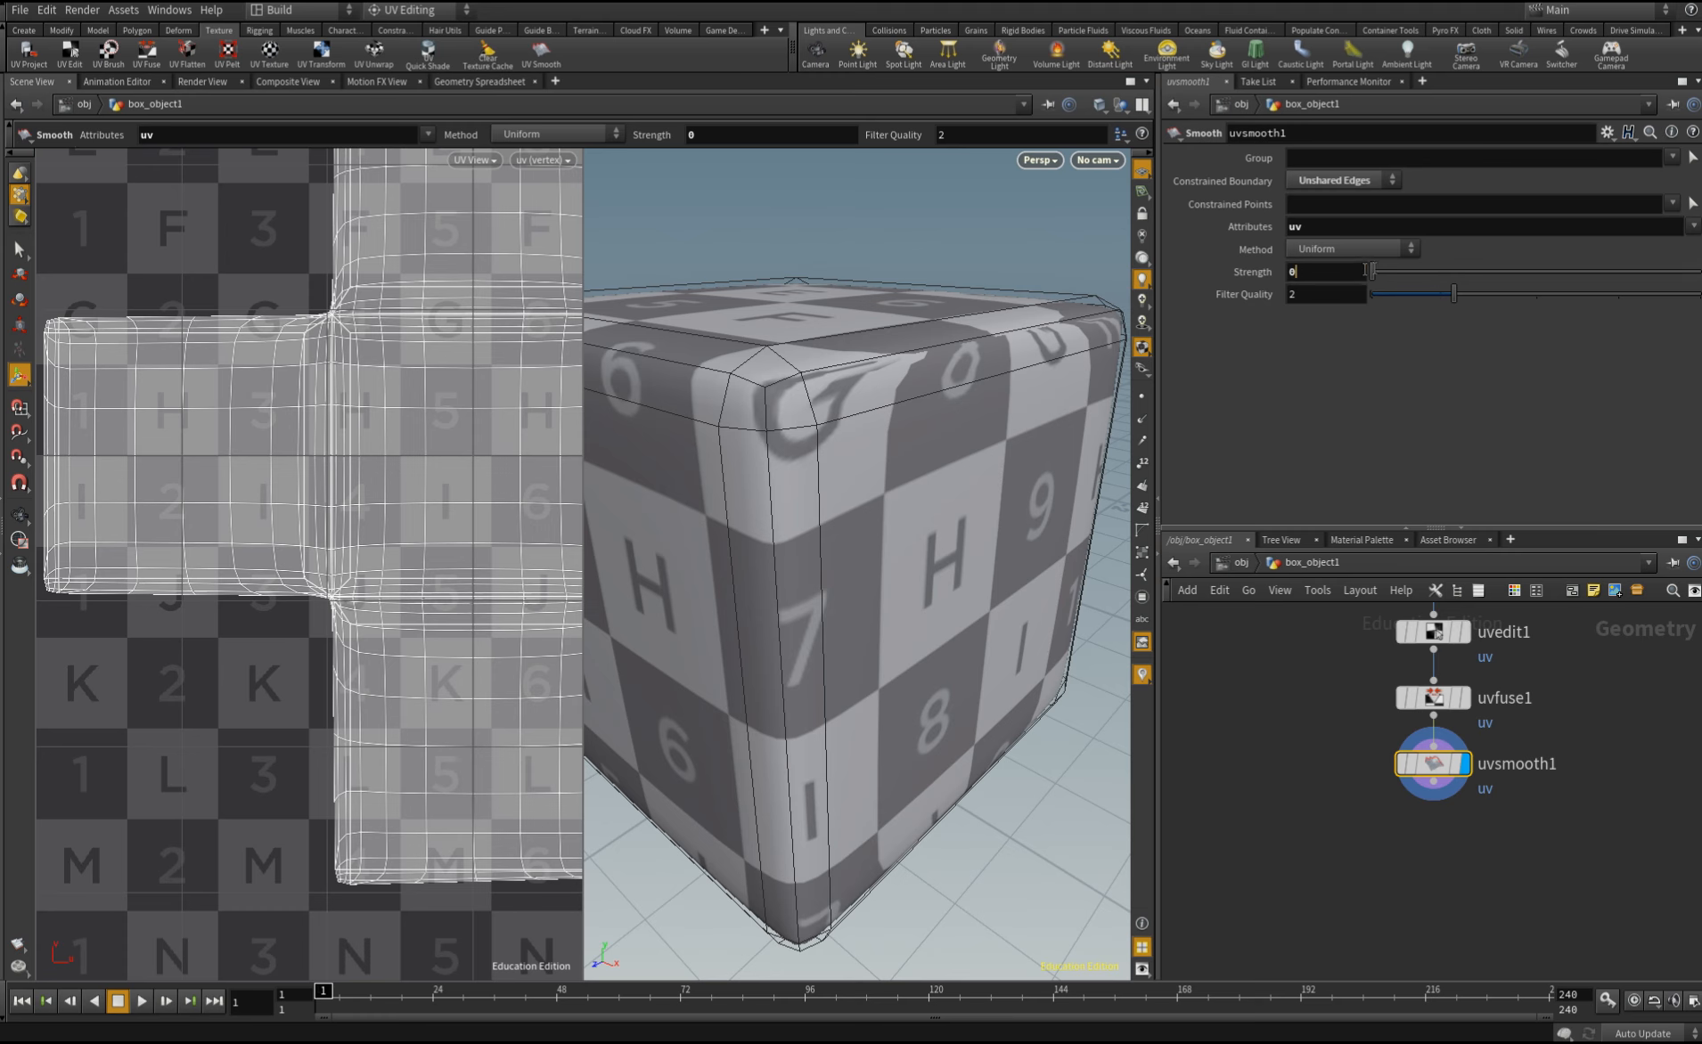
pyautogui.moveTo(1383, 276); pyautogui.dragTo(1688, 241)
pyautogui.click(1316, 252)
pyautogui.click(1318, 284)
pyautogui.moveTo(1583, 257); pyautogui.dragTo(1535, 267)
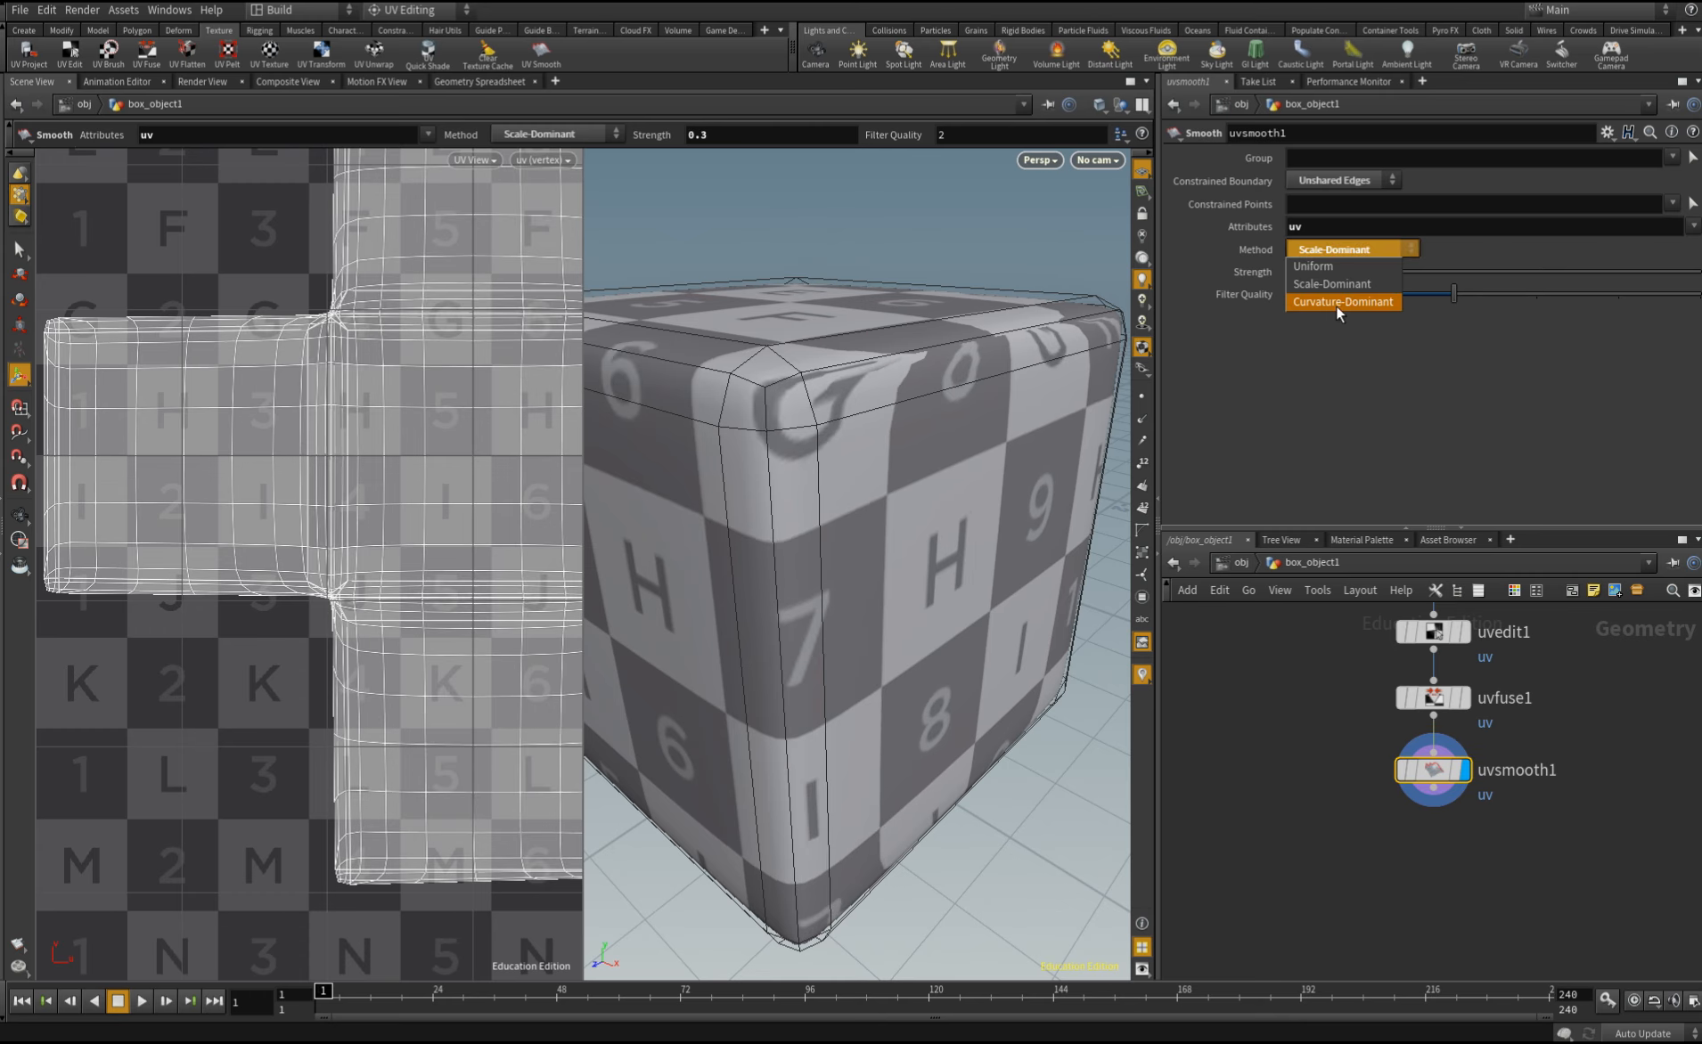
# Try the Curvature-Dominant smoothing method at varying strengths, including with the constrained boundary set to None
pyautogui.click(1341, 303)
pyautogui.moveTo(1373, 273)
pyautogui.mouseDown()
pyautogui.moveTo(1454, 280)
pyautogui.moveTo(1372, 284)
pyautogui.mouseUp()
pyautogui.click(1325, 184)
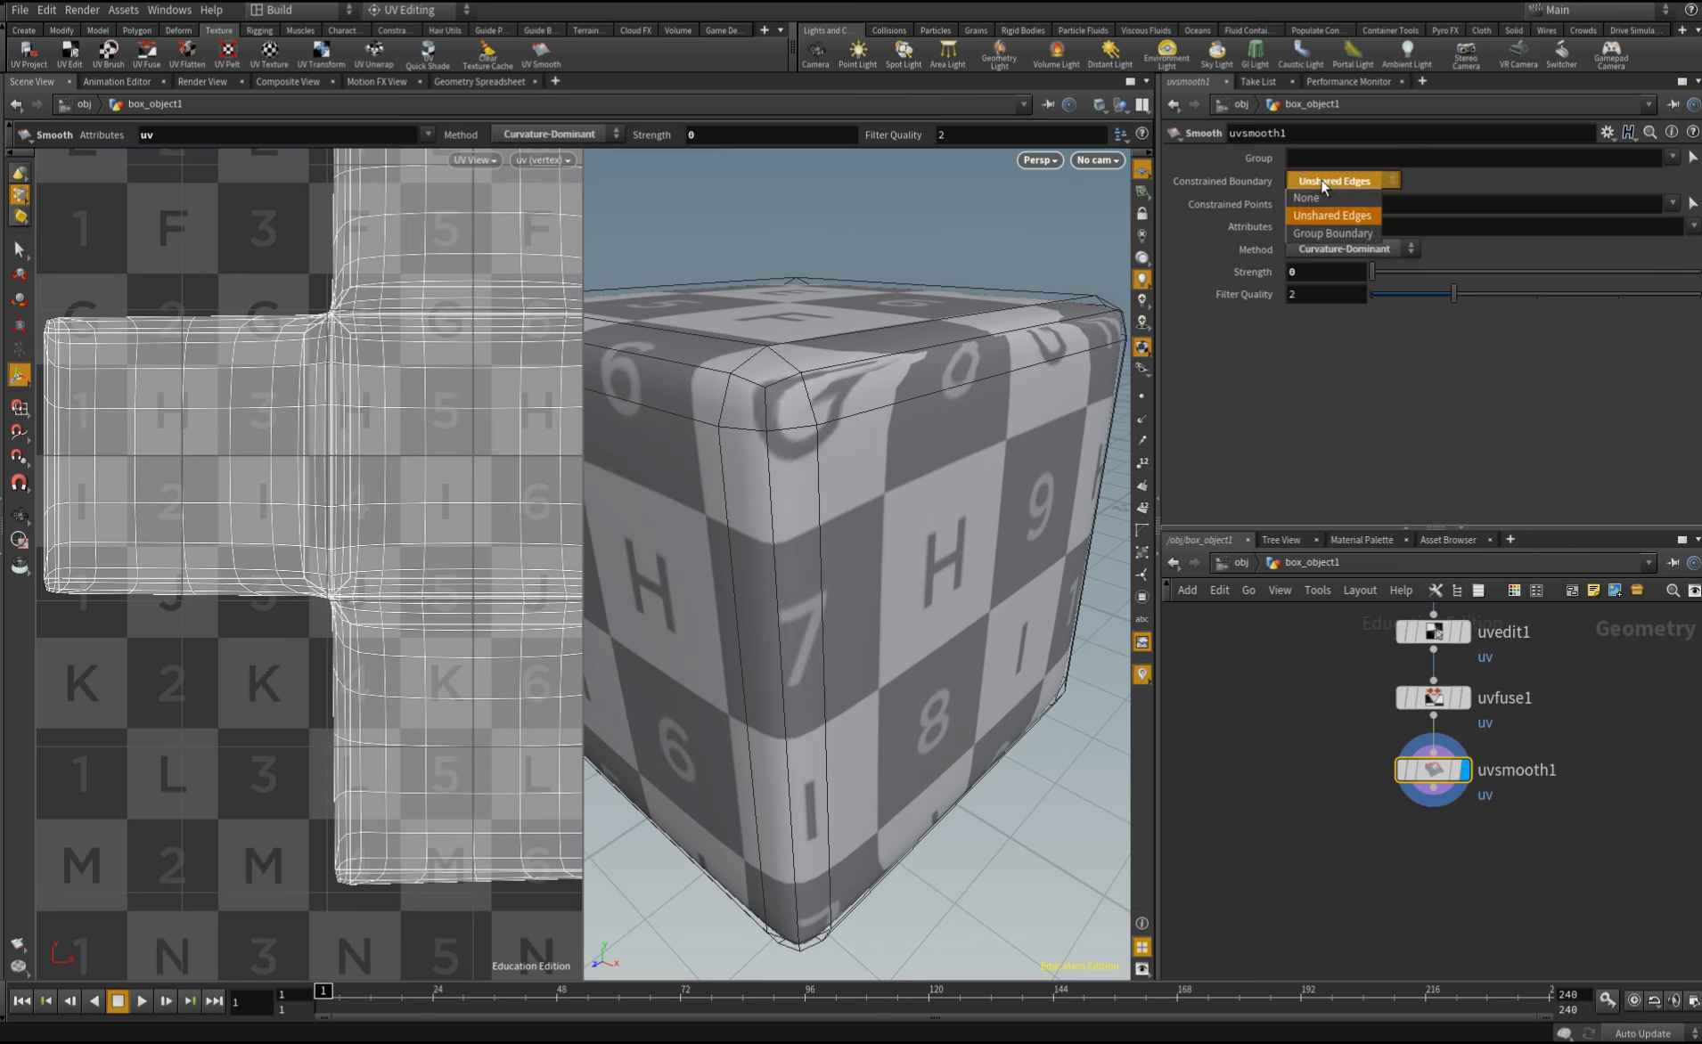
pyautogui.click(1308, 198)
pyautogui.moveTo(1373, 273)
pyautogui.mouseDown()
pyautogui.moveTo(1407, 277)
pyautogui.moveTo(1369, 292)
pyautogui.moveTo(1415, 281)
pyautogui.moveTo(1354, 277)
pyautogui.moveTo(1417, 279)
pyautogui.moveTo(1396, 277)
pyautogui.mouseUp()
# Constrain the smoothing to Unshared Edges and use the Scale-Dominant method with a strength of 14.6
pyautogui.click(1334, 181)
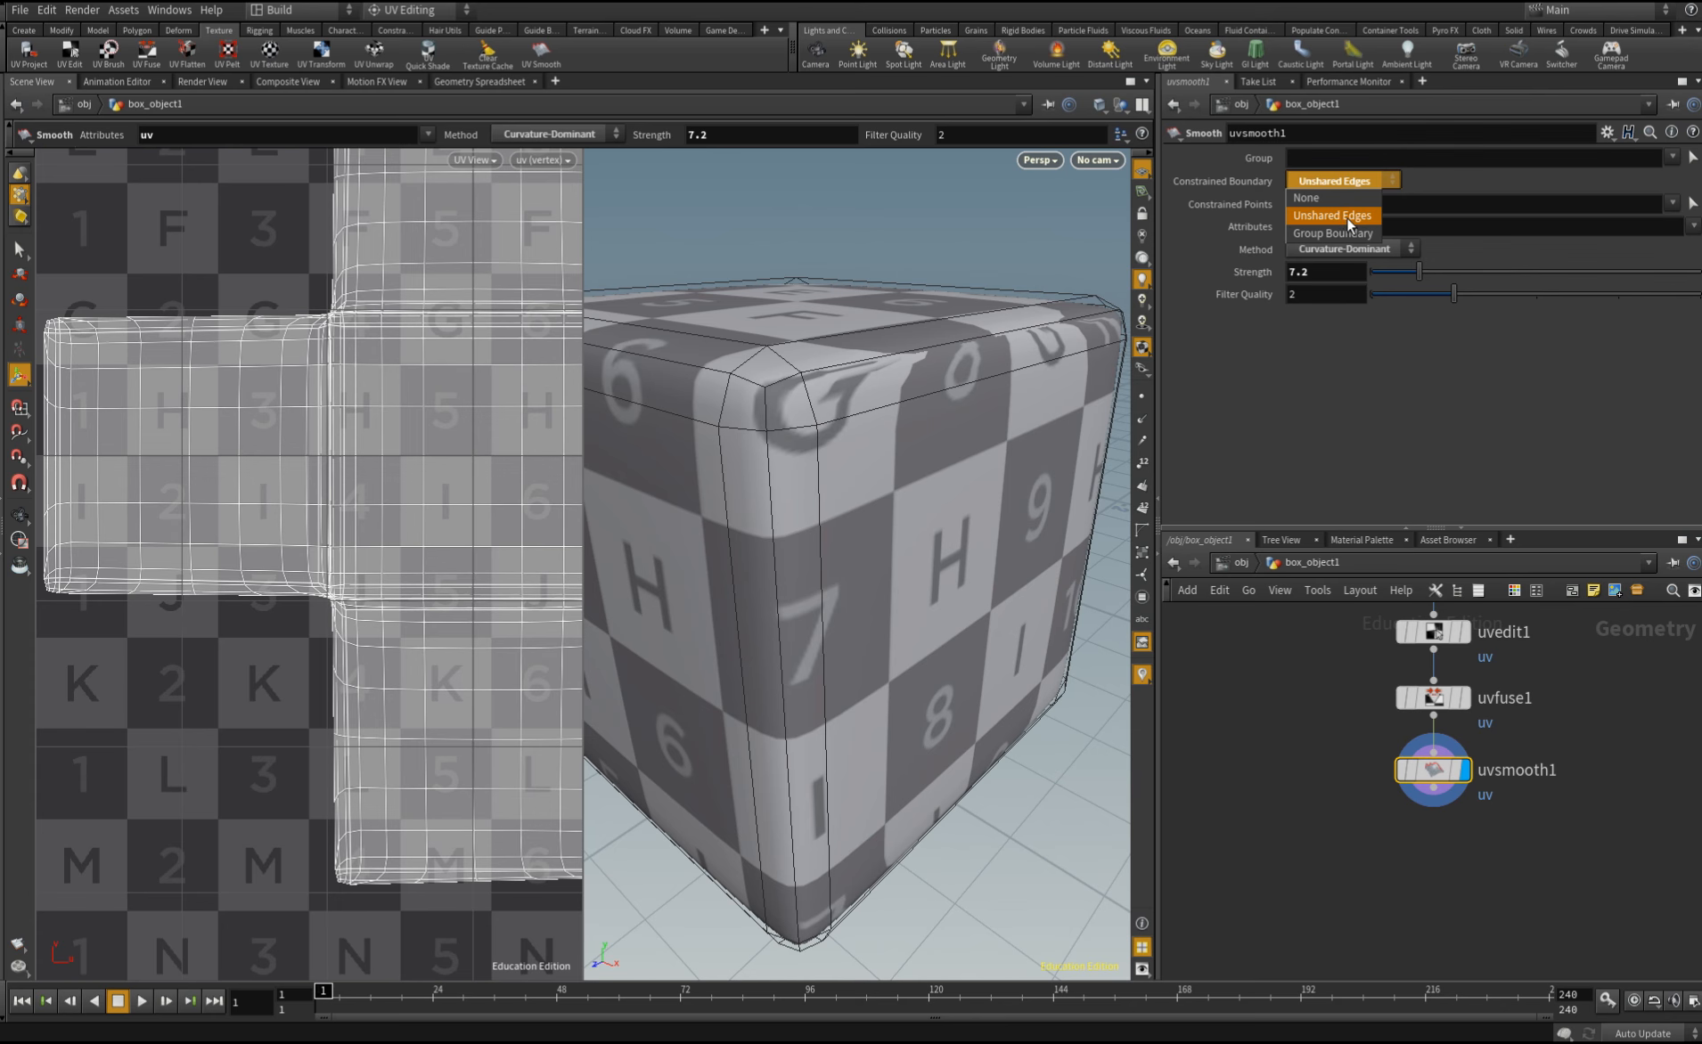
pyautogui.click(1349, 221)
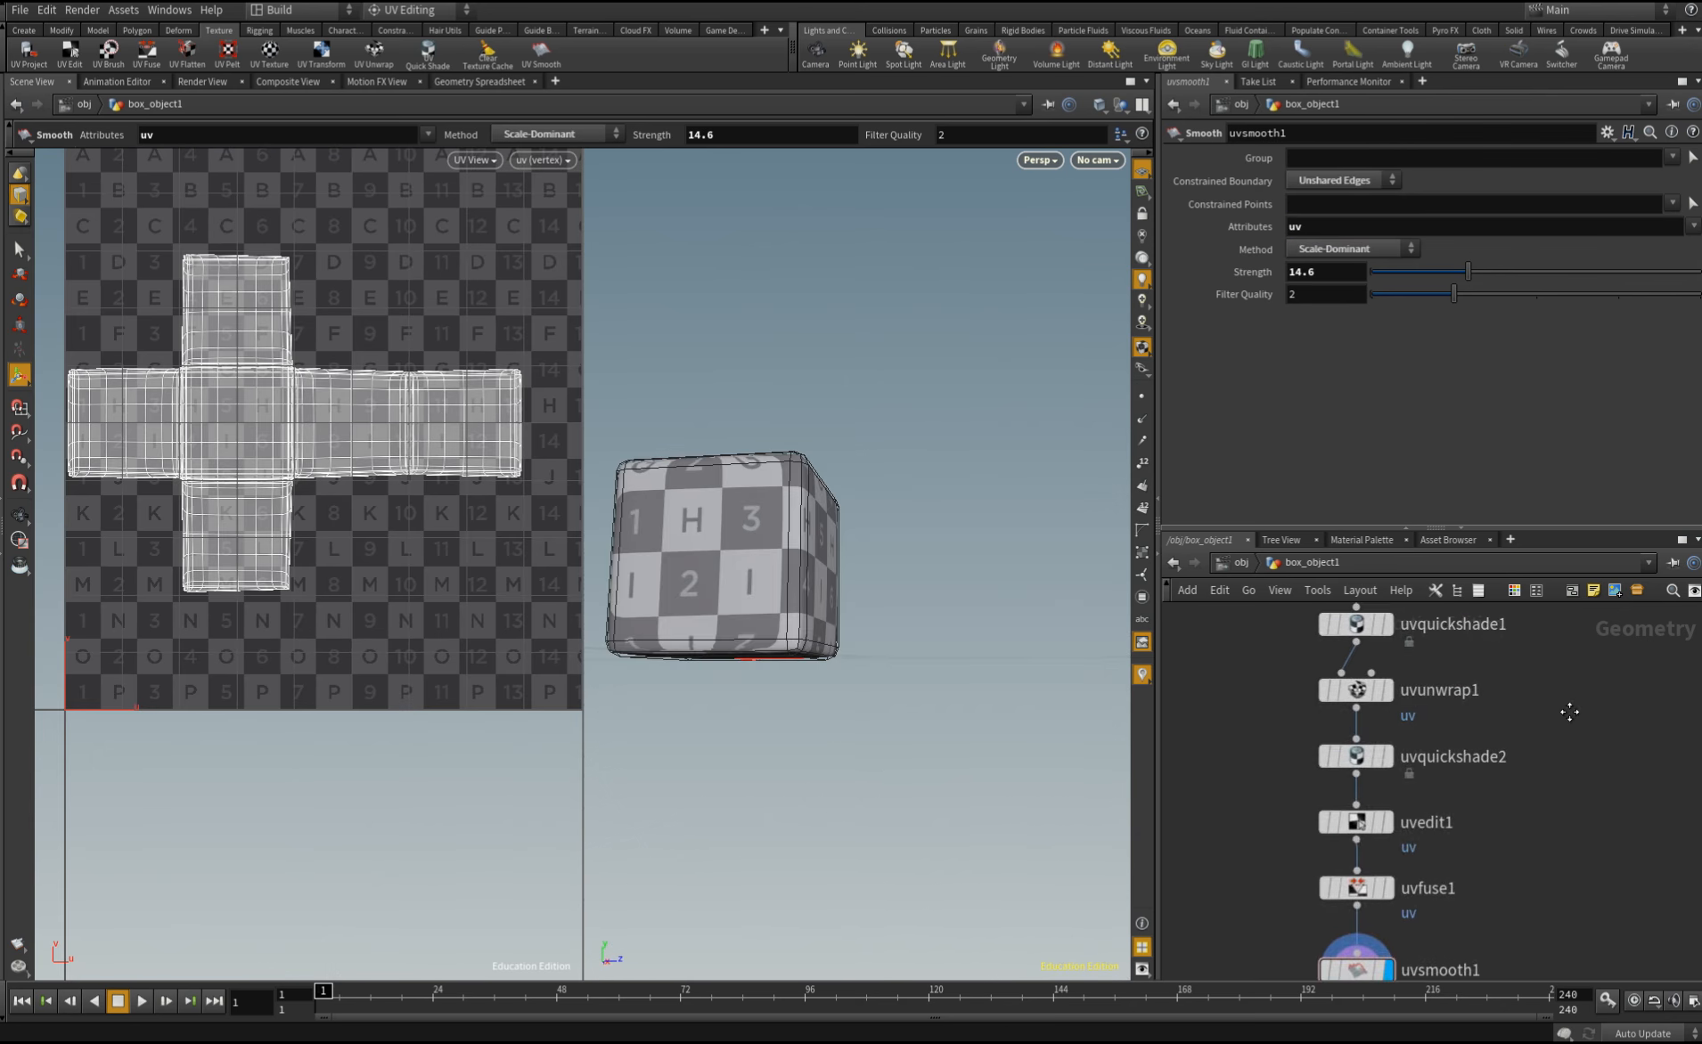
# Bypass the uvquickshade2 node and show the cube alone in a full-size perspective view
pyautogui.moveTo(1328, 759)
pyautogui.click(1316, 715)
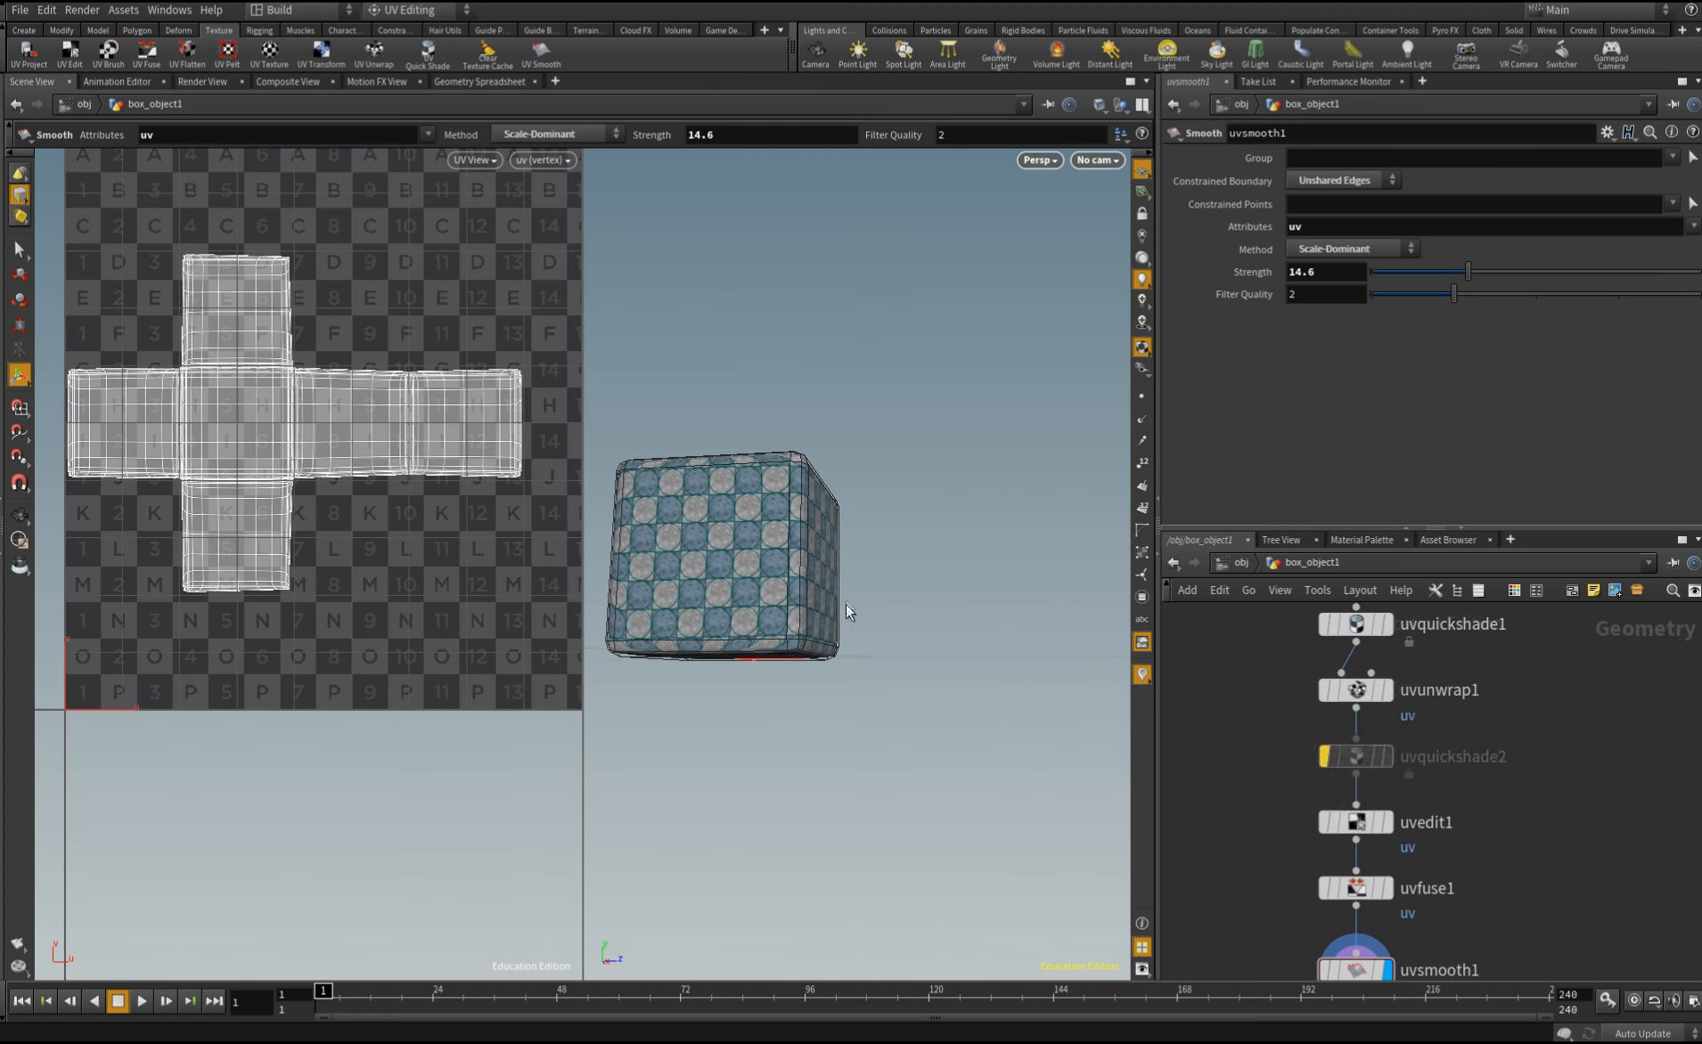
pyautogui.press('s')
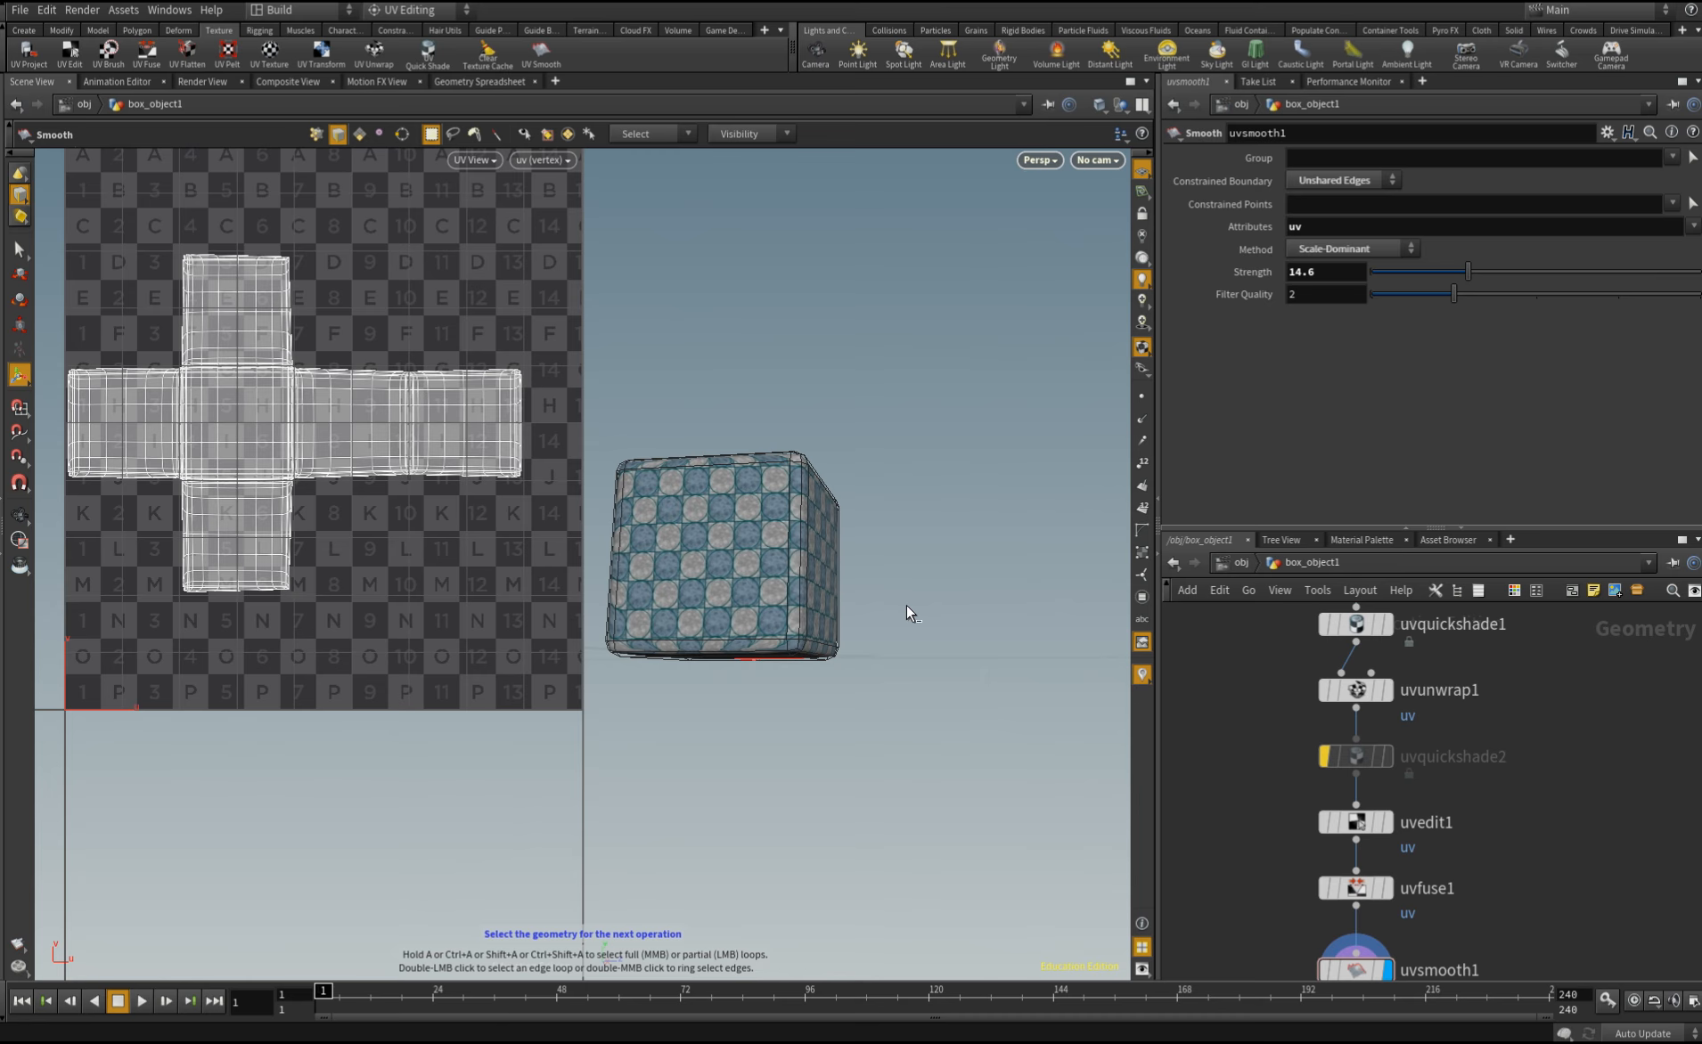
pyautogui.hotkey('space', 'b')
pyautogui.hotkey('space', 'h')
pyautogui.press('Escape')
pyautogui.moveTo(635, 554); pyautogui.dragTo(722, 487)
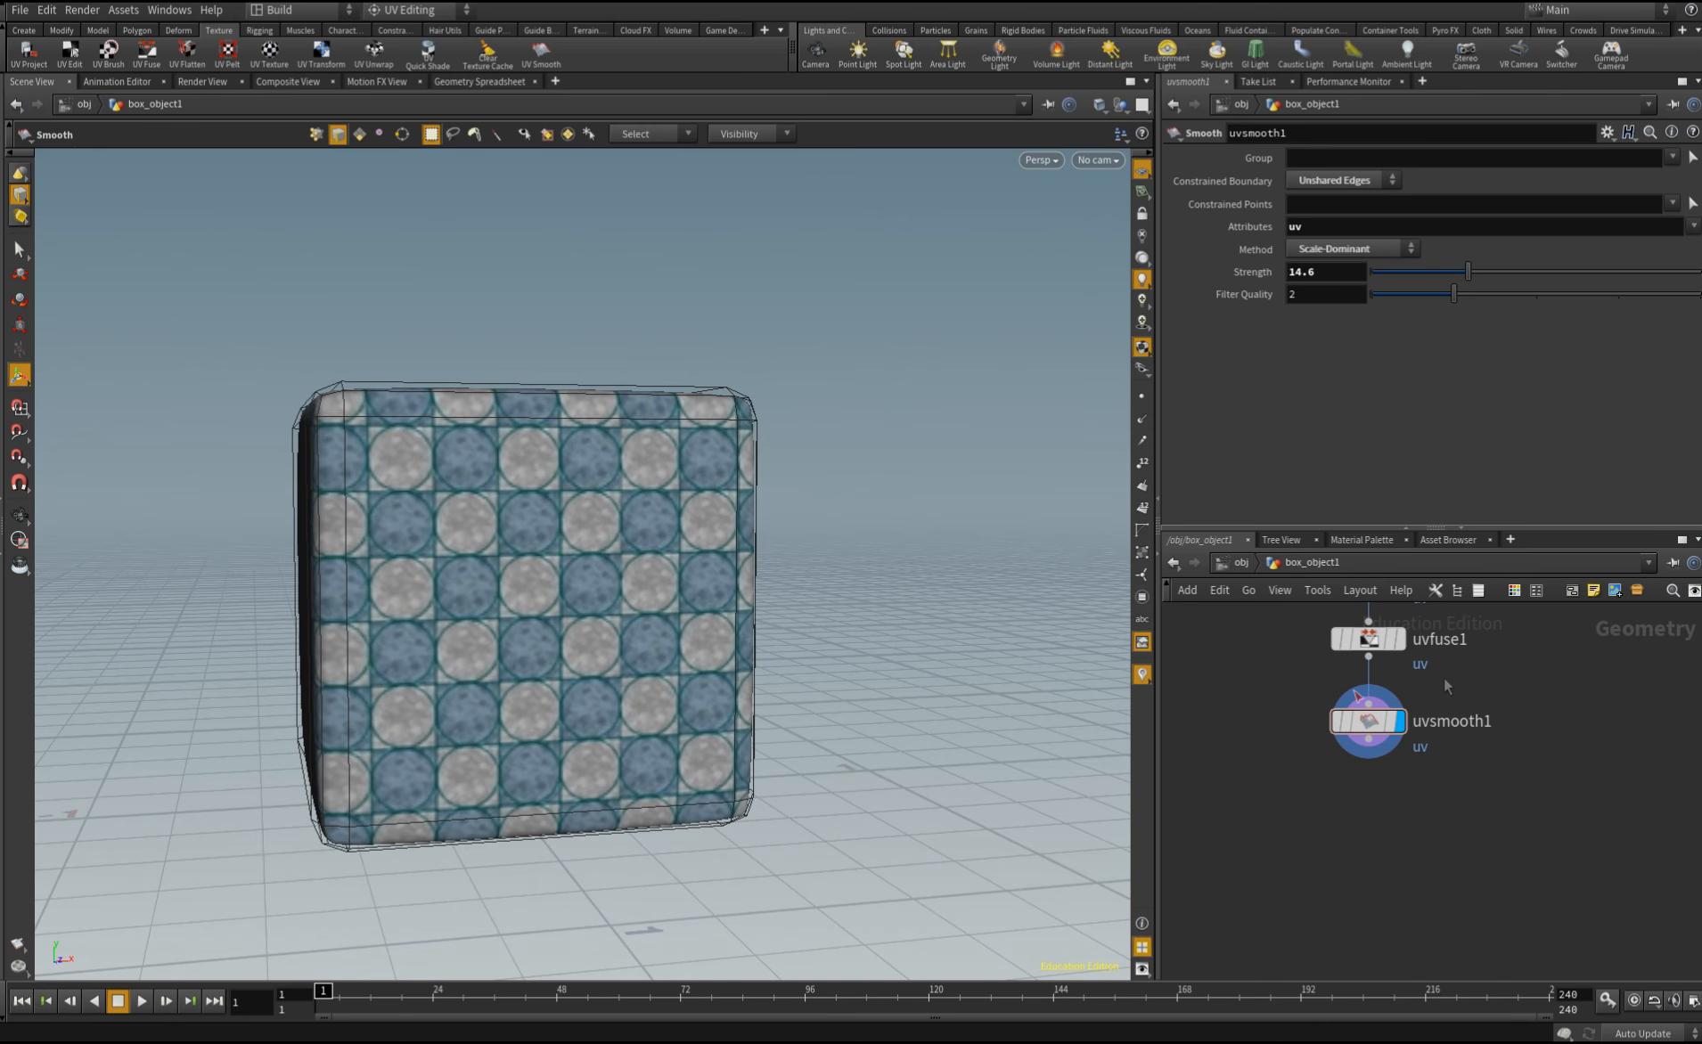
# Export uvsmooth1's texture UVs as the 2048 by 2048 image DE.PNG in HOUDINI WORLD/RENDU
pyautogui.rightClick(1364, 719)
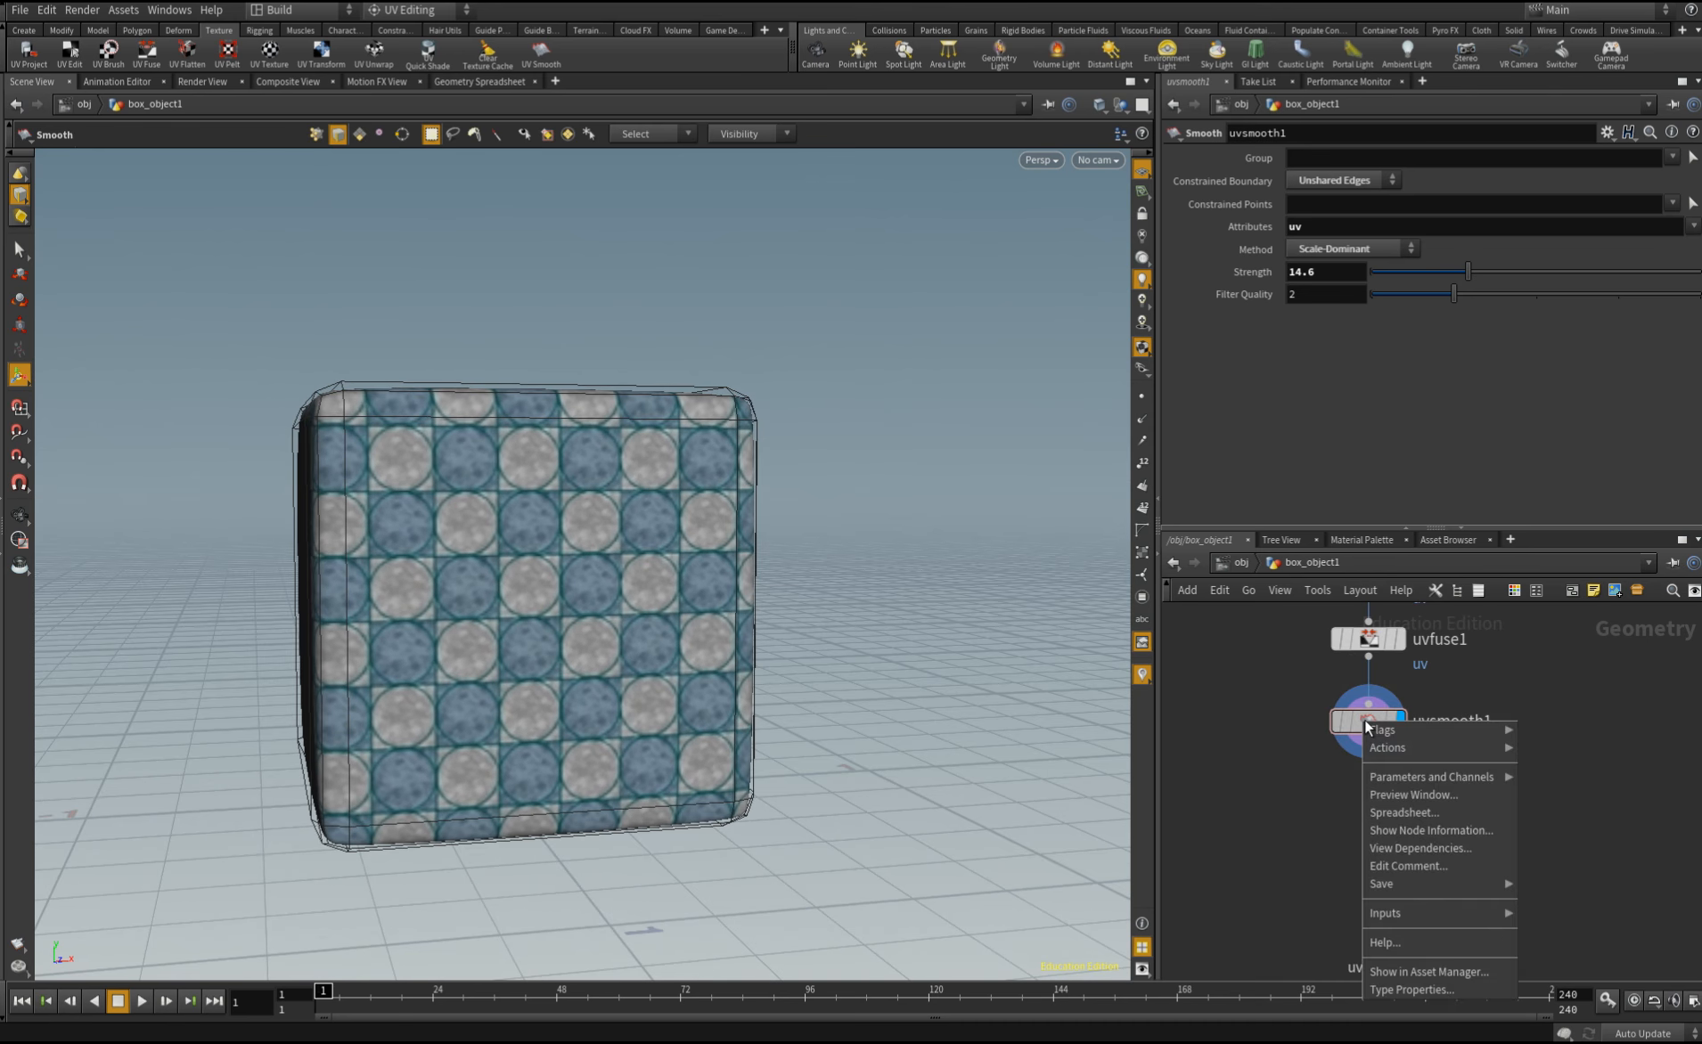
pyautogui.click(1297, 790)
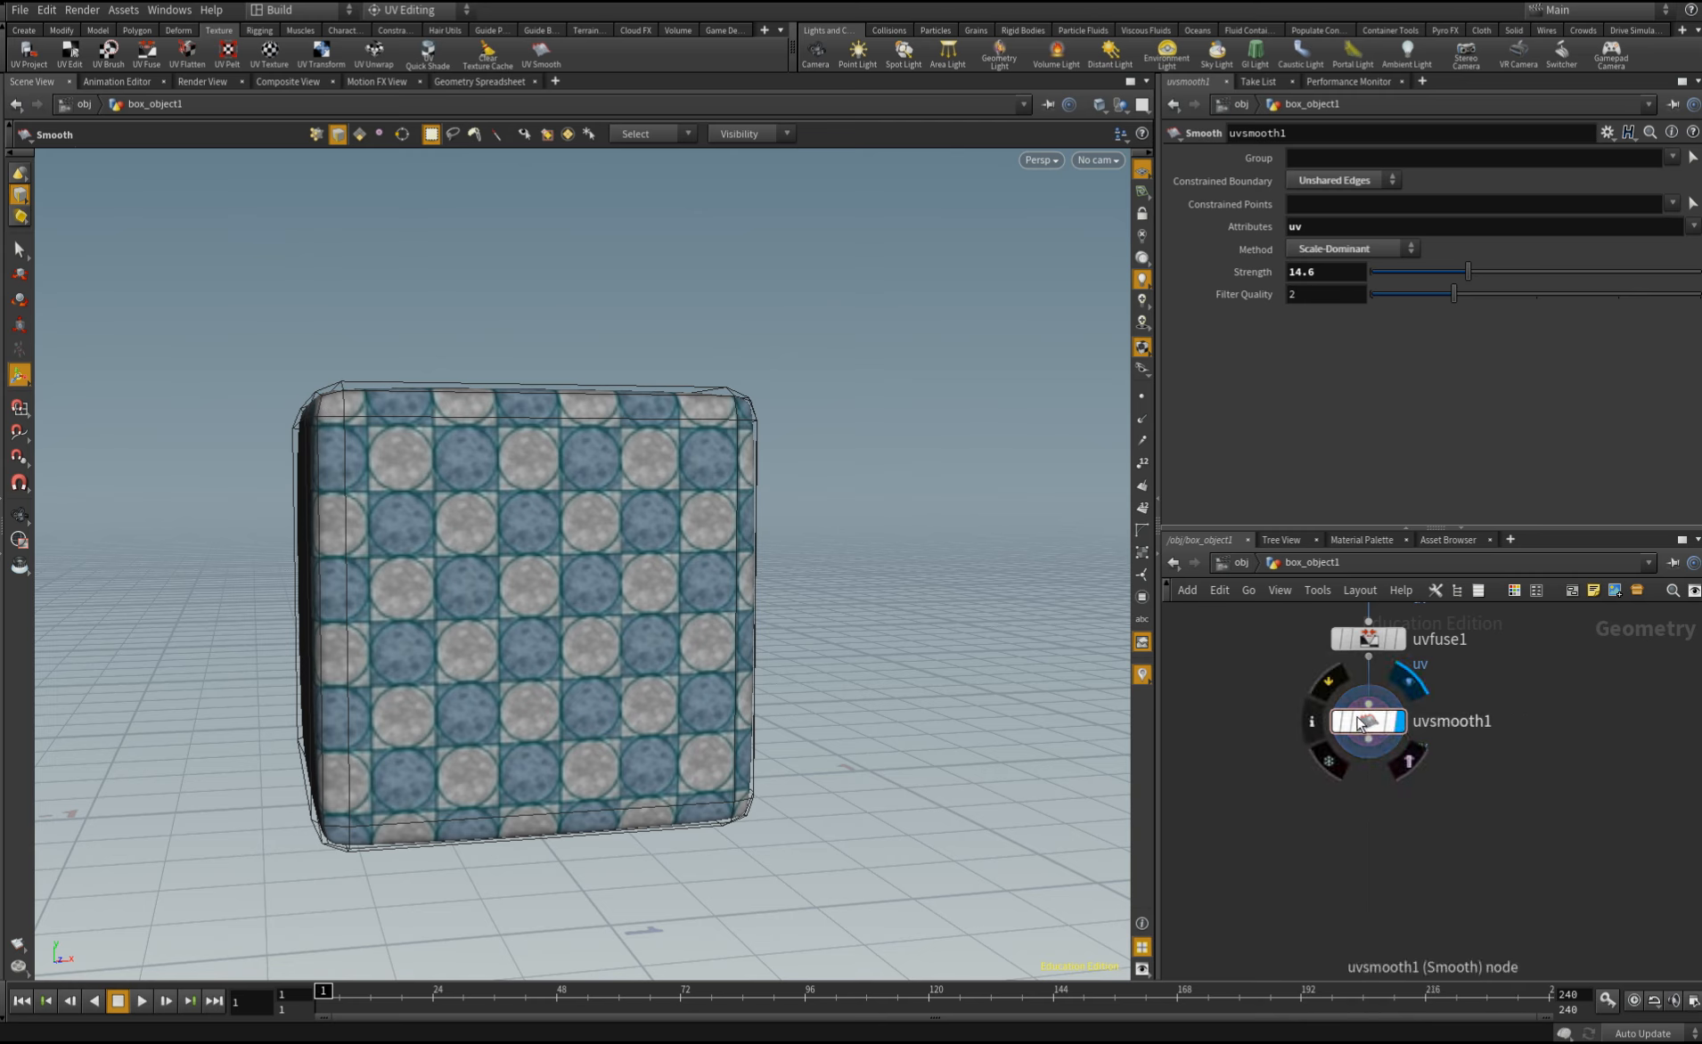
pyautogui.rightClick(1358, 724)
pyautogui.moveTo(1426, 880)
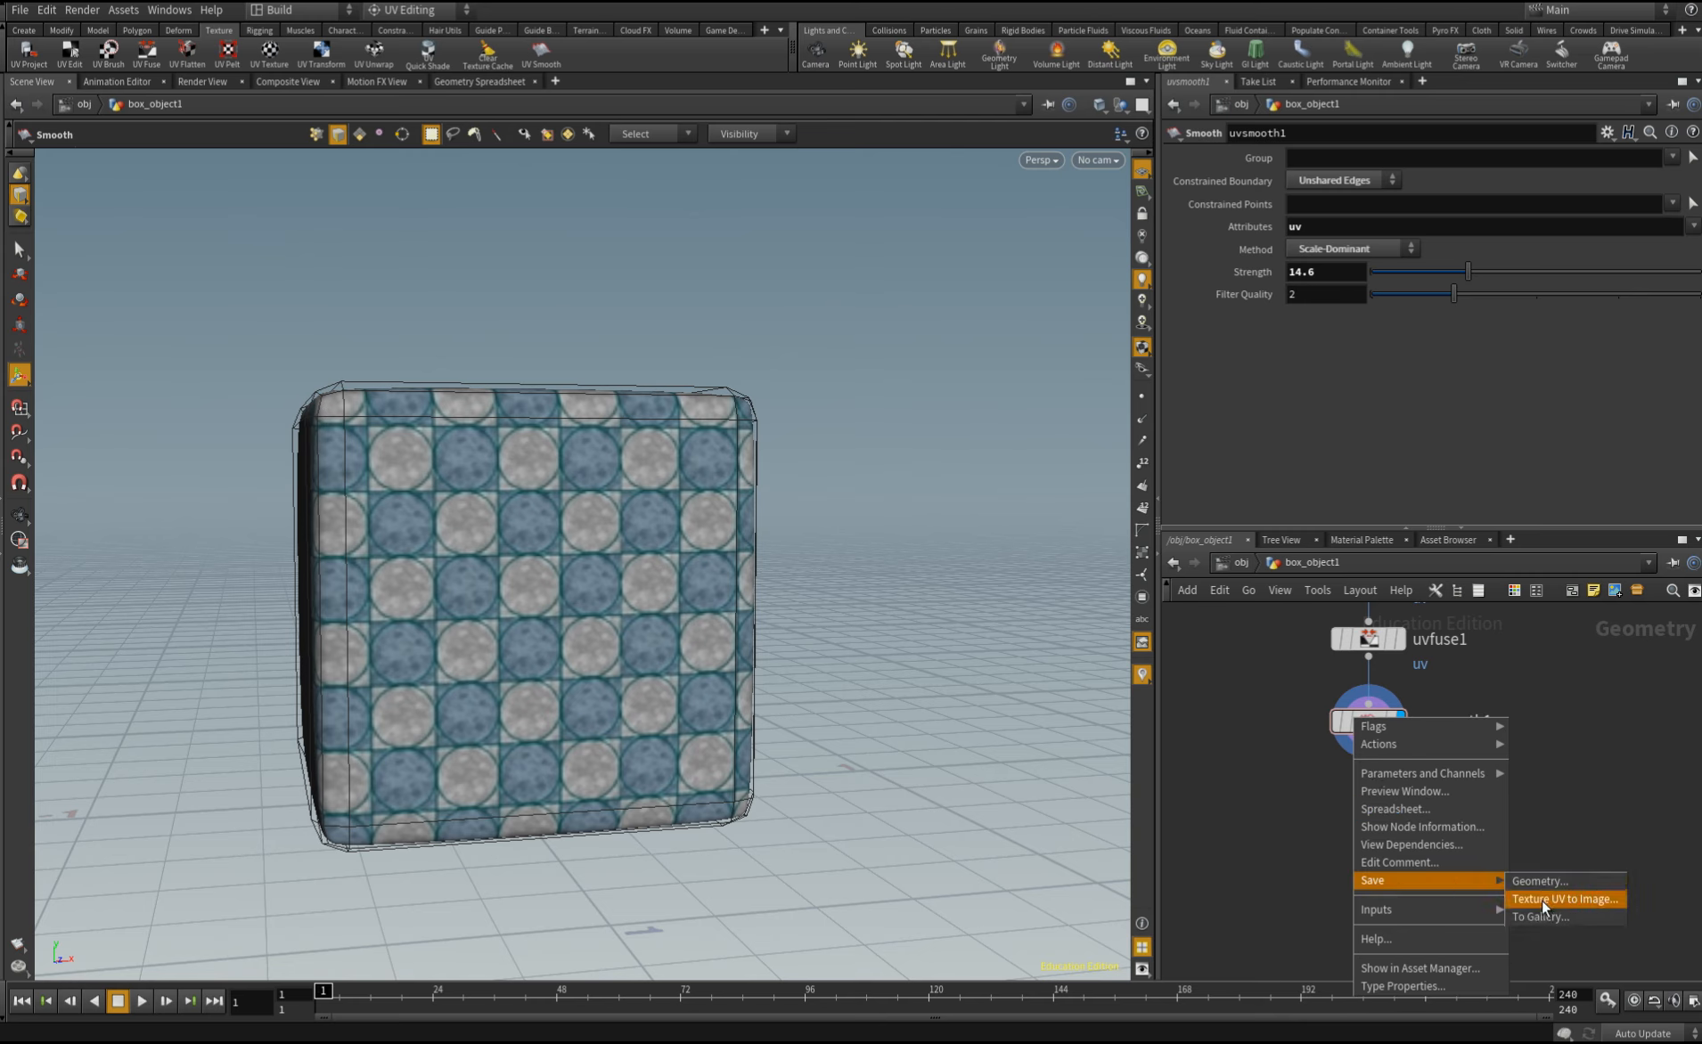
pyautogui.click(1544, 902)
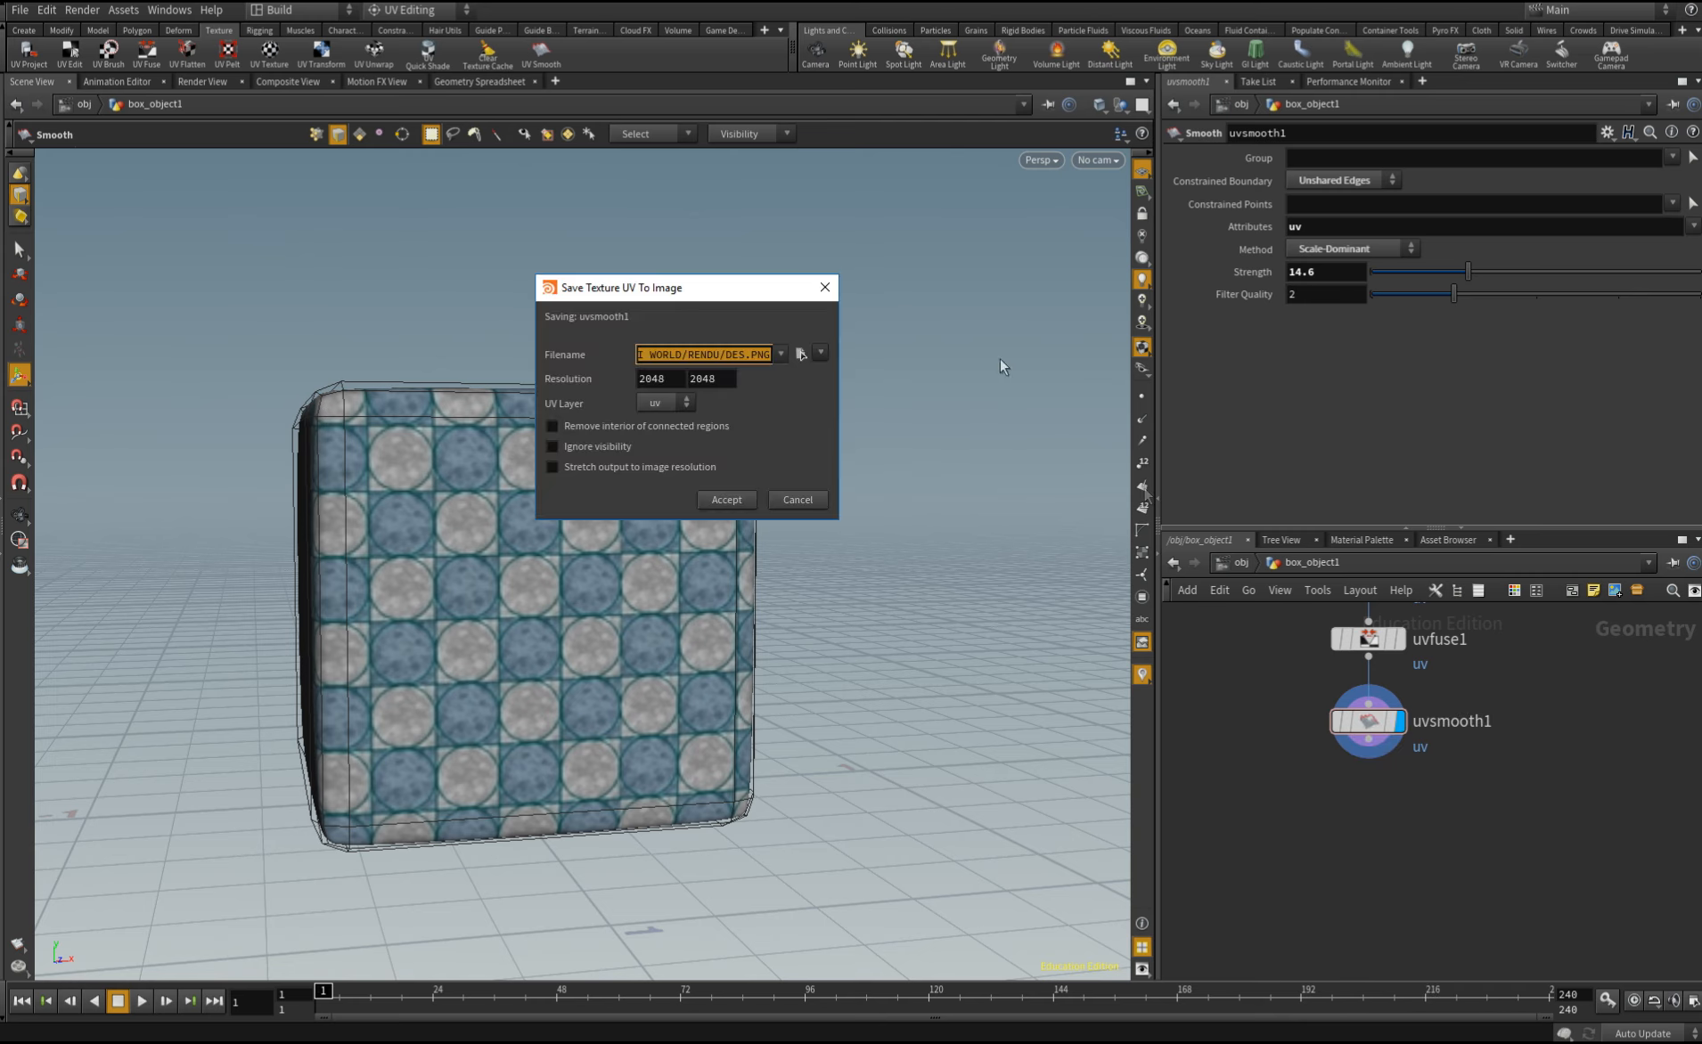
pyautogui.click(743, 352)
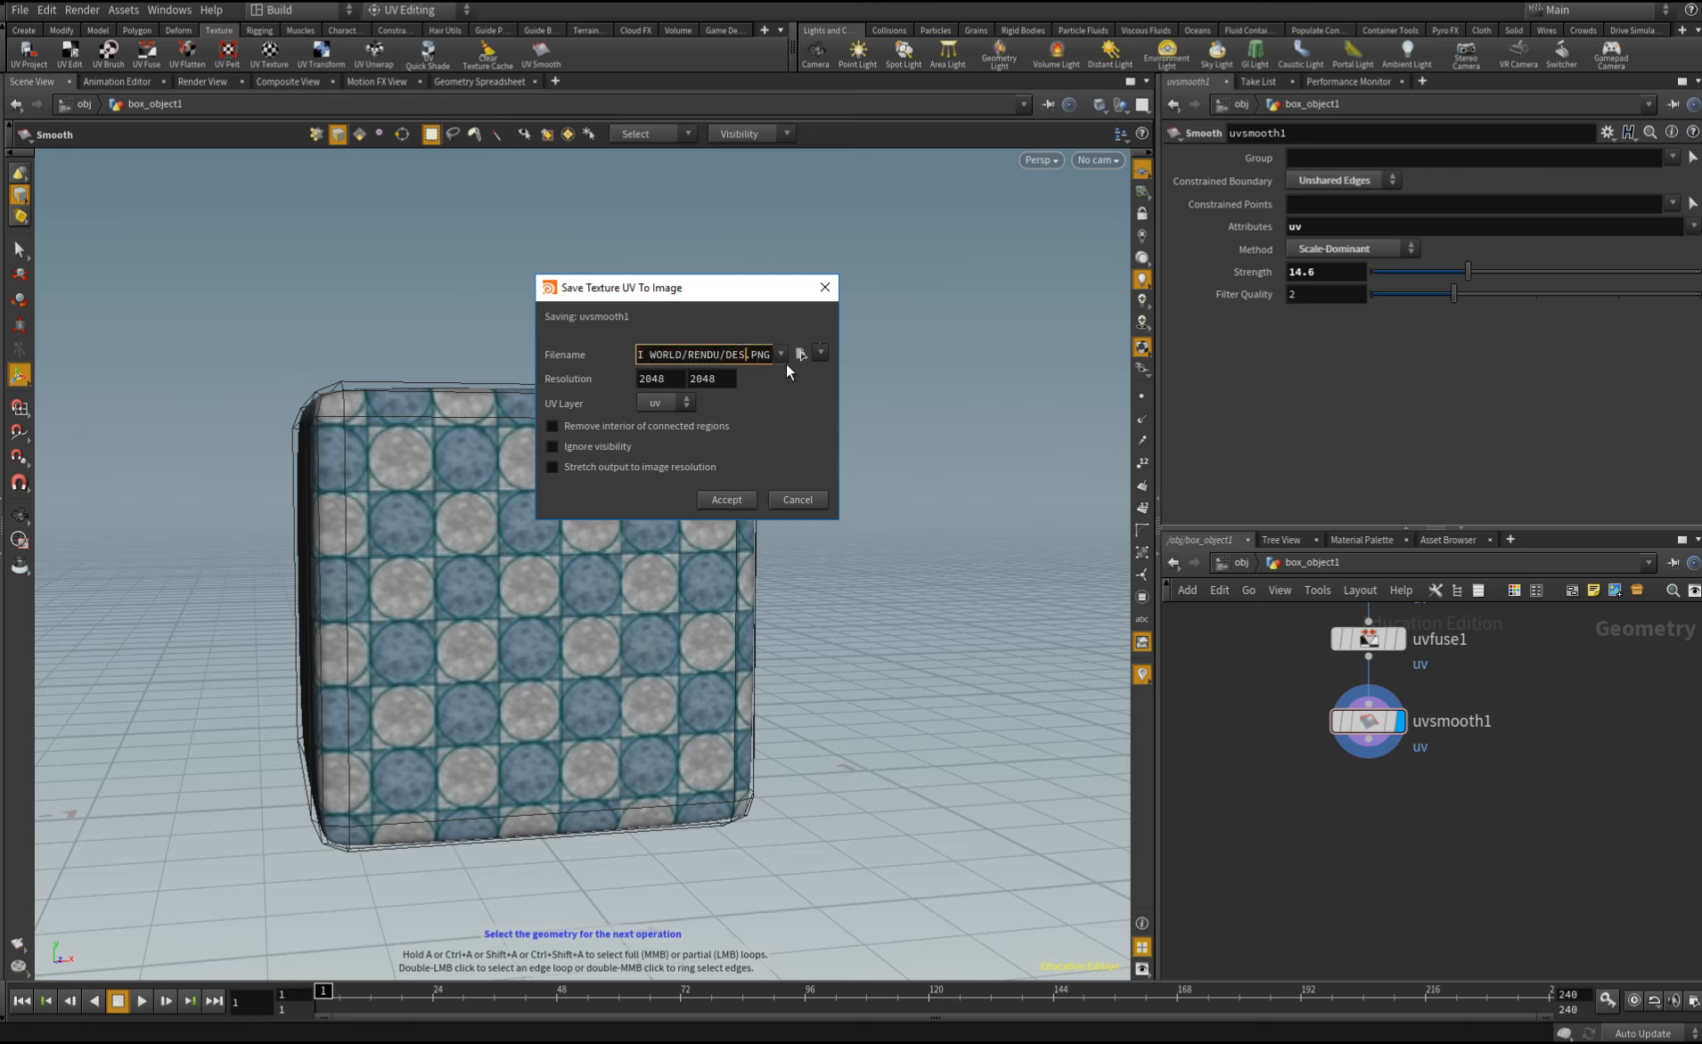
pyautogui.click(800, 354)
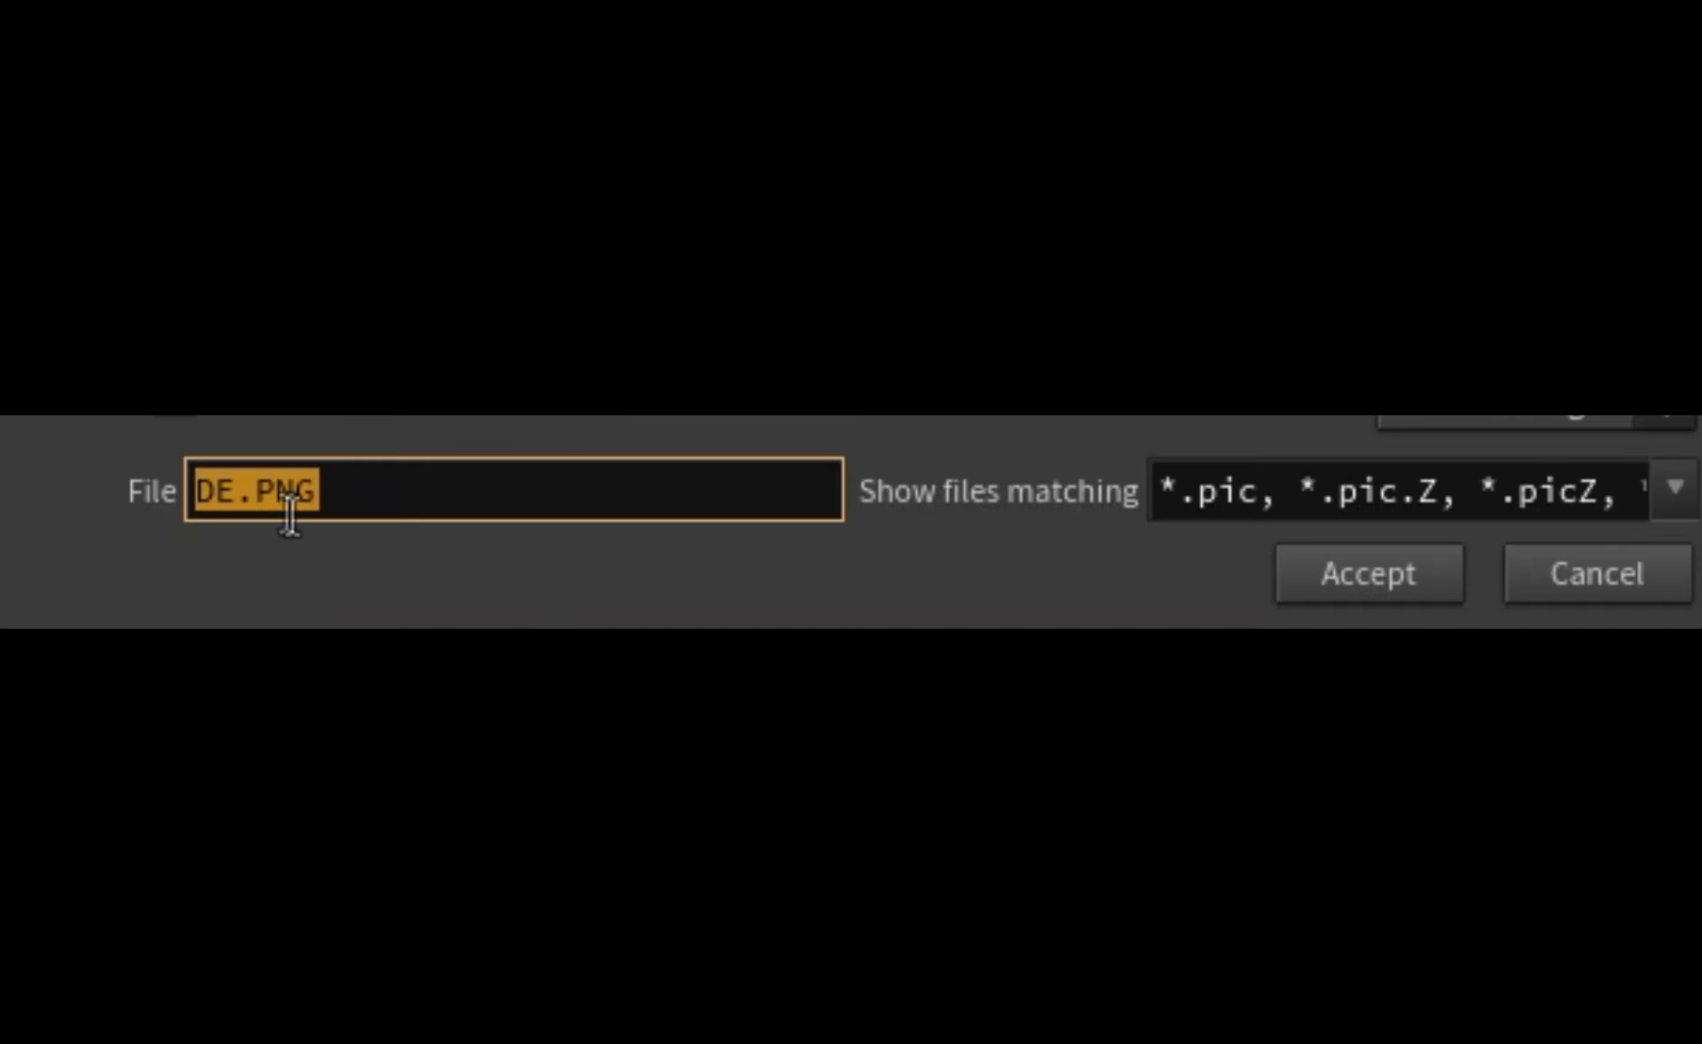
pyautogui.click(1358, 587)
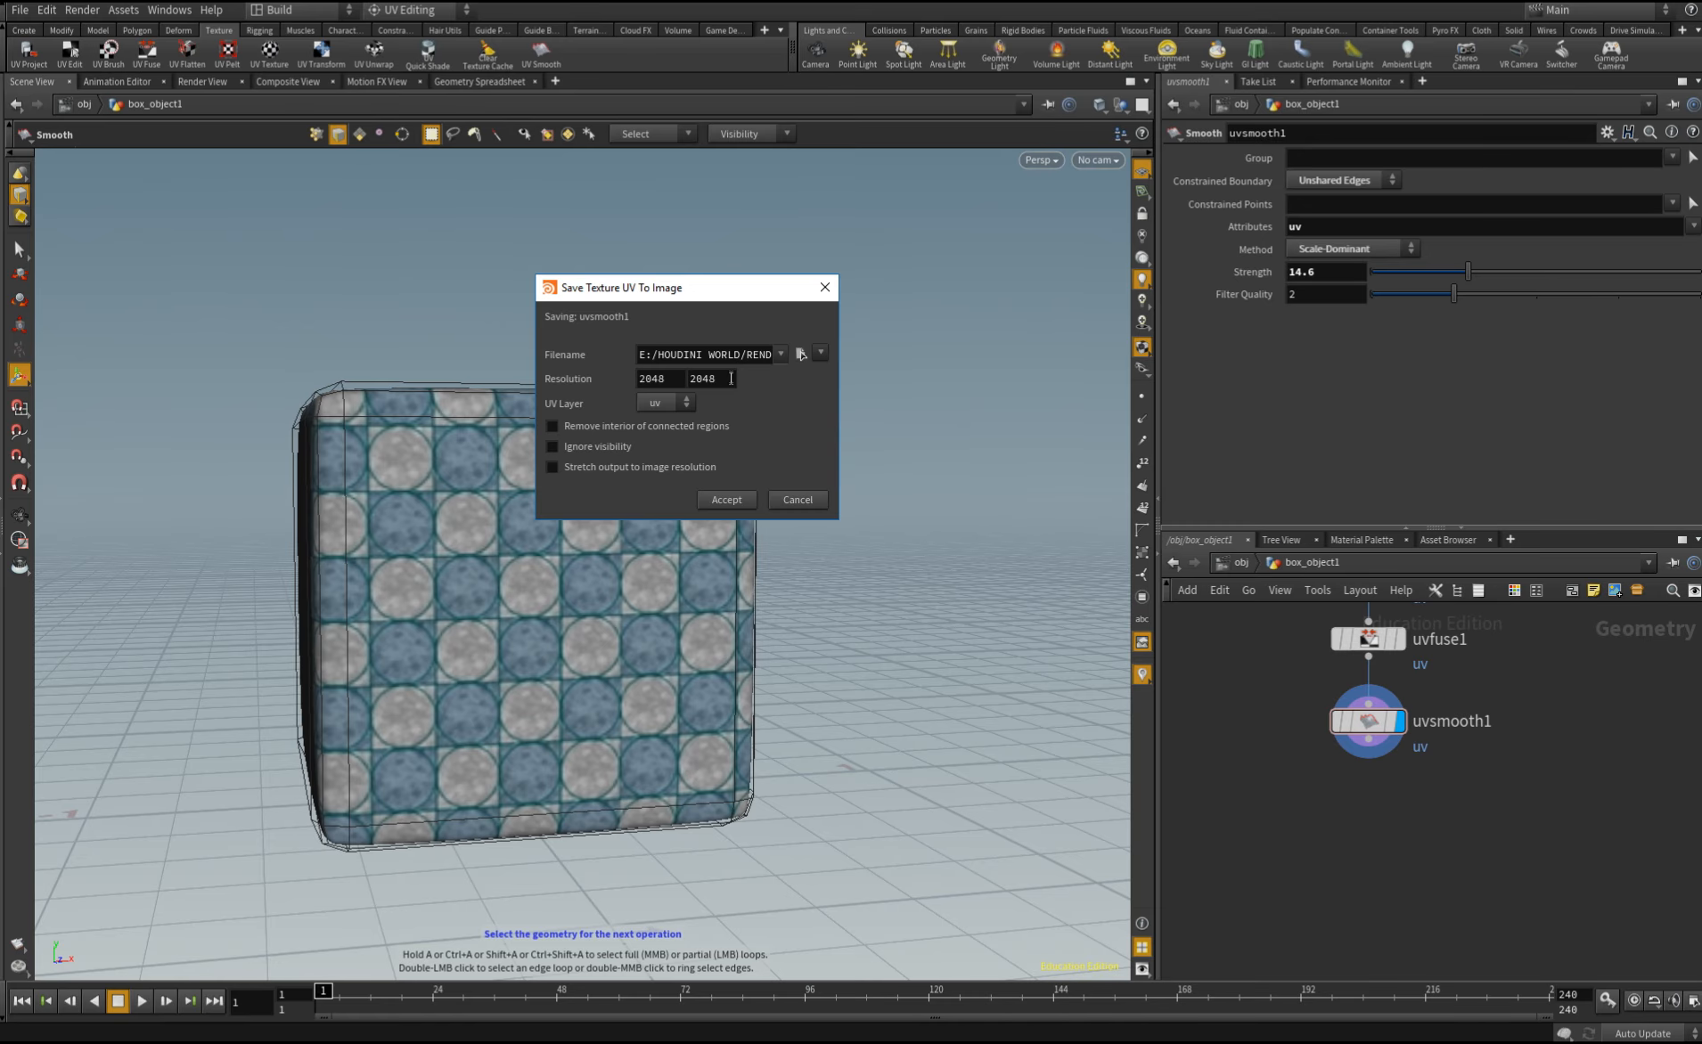
pyautogui.click(728, 500)
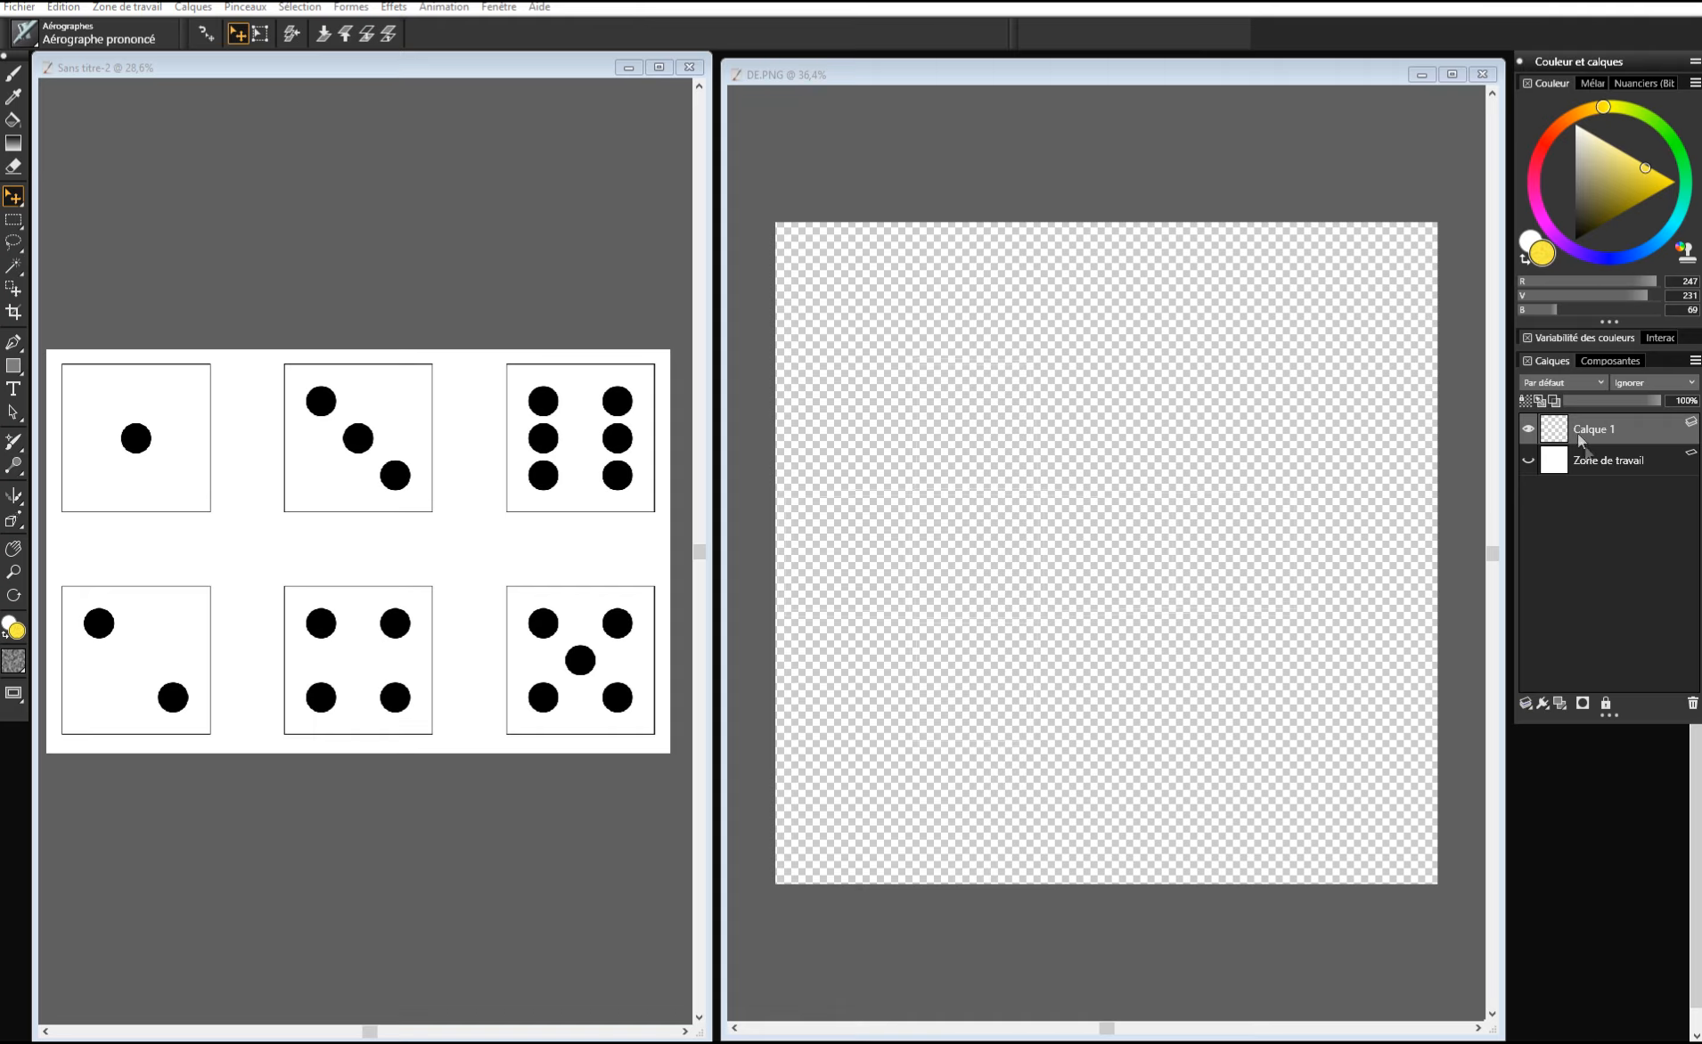
# Switch to the painting program, show DE.PNG's Zone de travail layer, and fill it with black
pyautogui.click(1616, 457)
pyautogui.click(1529, 459)
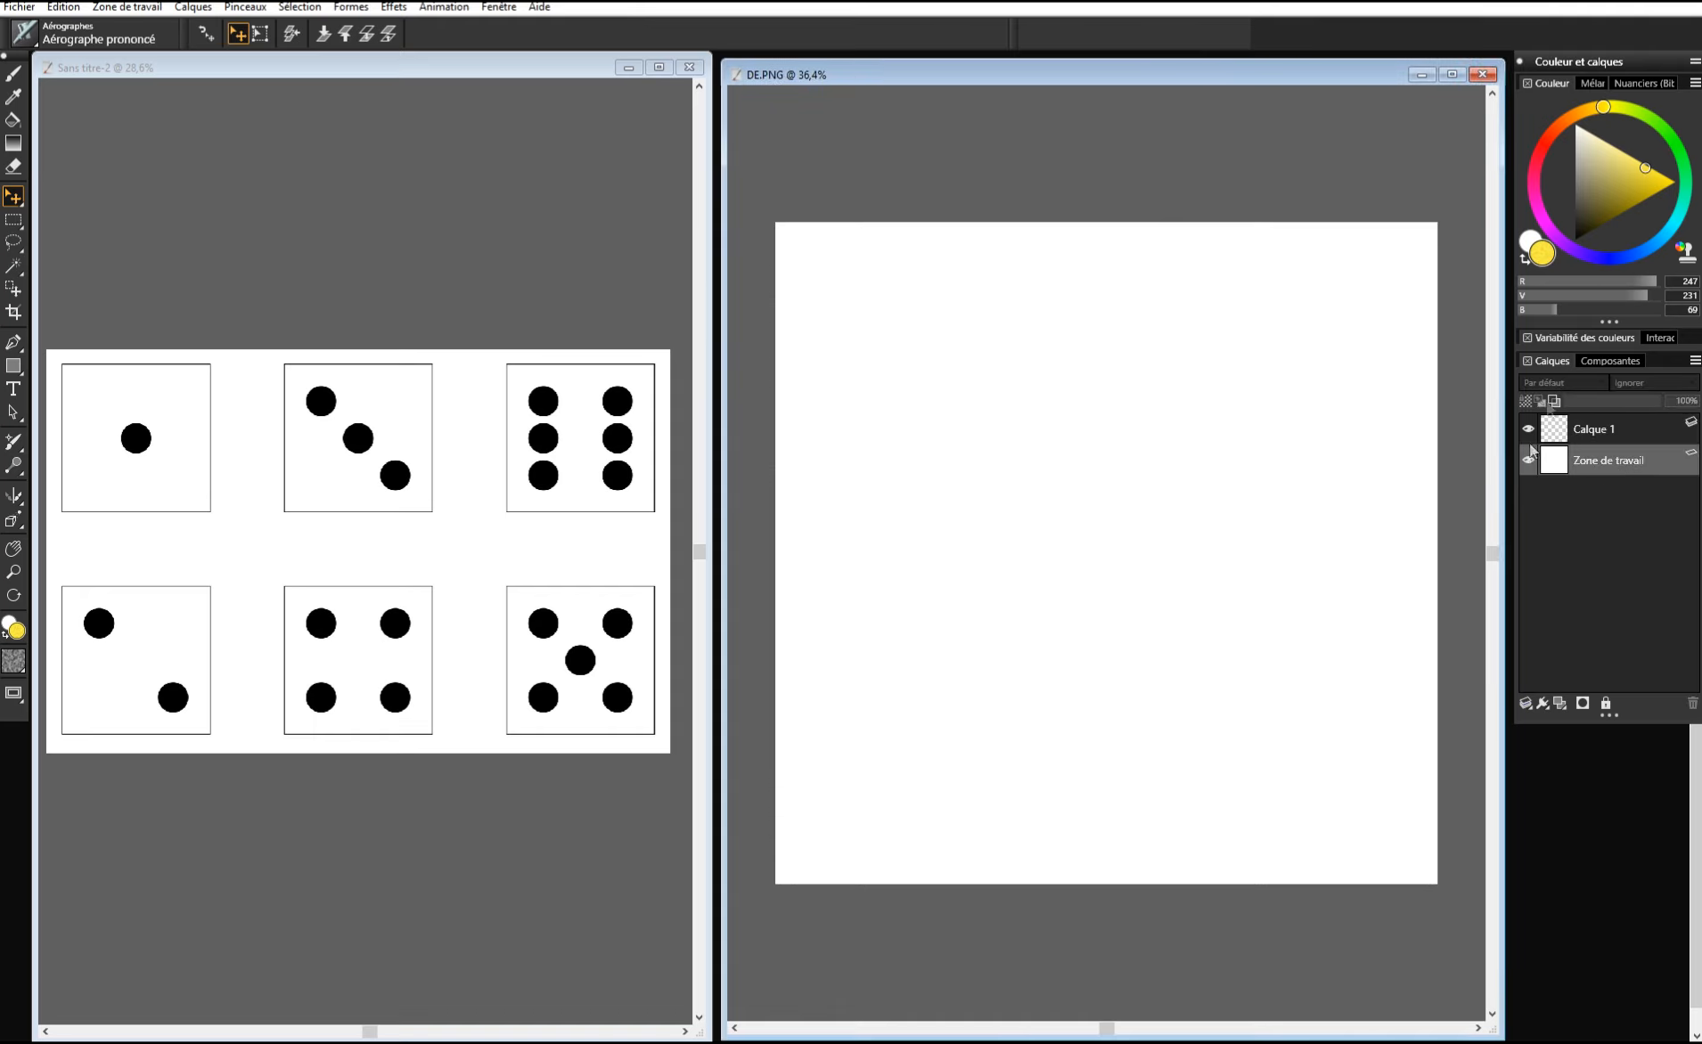
pyautogui.moveTo(1596, 198); pyautogui.dragTo(1531, 313)
pyautogui.click(13, 120)
pyautogui.click(944, 367)
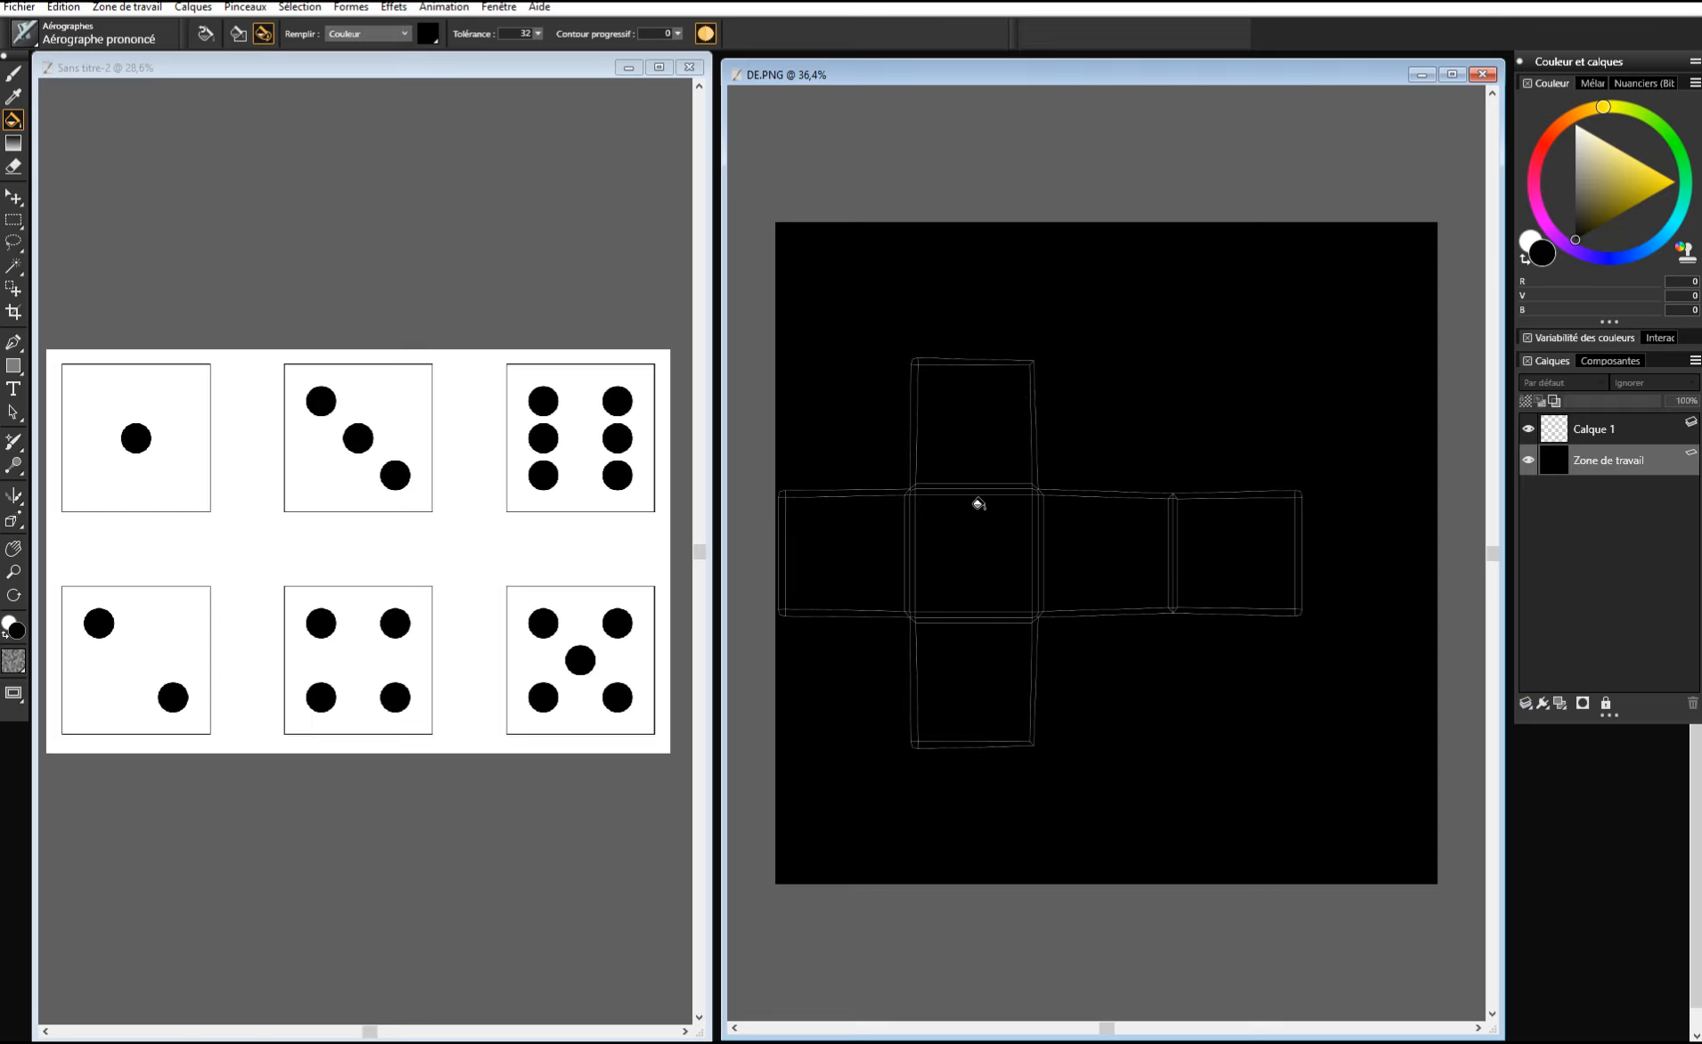
# Paste dice faces into DE.PNG as new layers and move the one-dot face toward the UV cross's centre
pyautogui.hotkey('ctrl', 'v')
pyautogui.hotkey('ctrl', 'v')
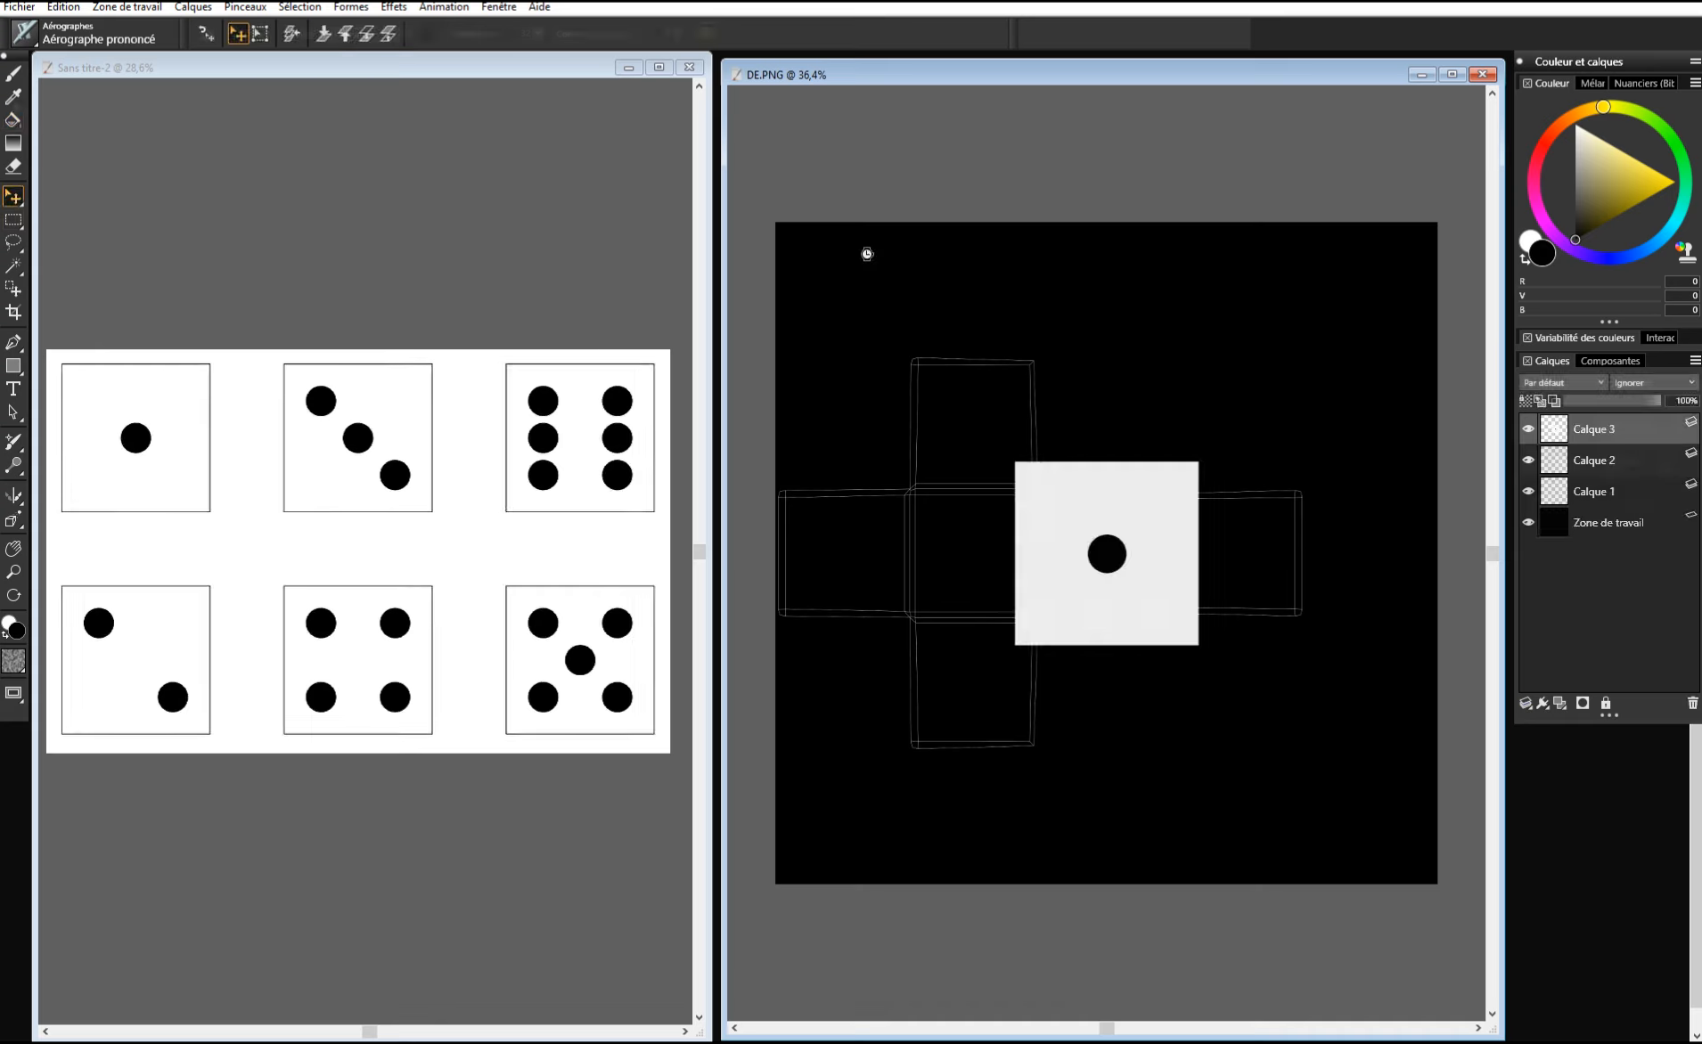
pyautogui.moveTo(1107, 532); pyautogui.dragTo(1010, 569)
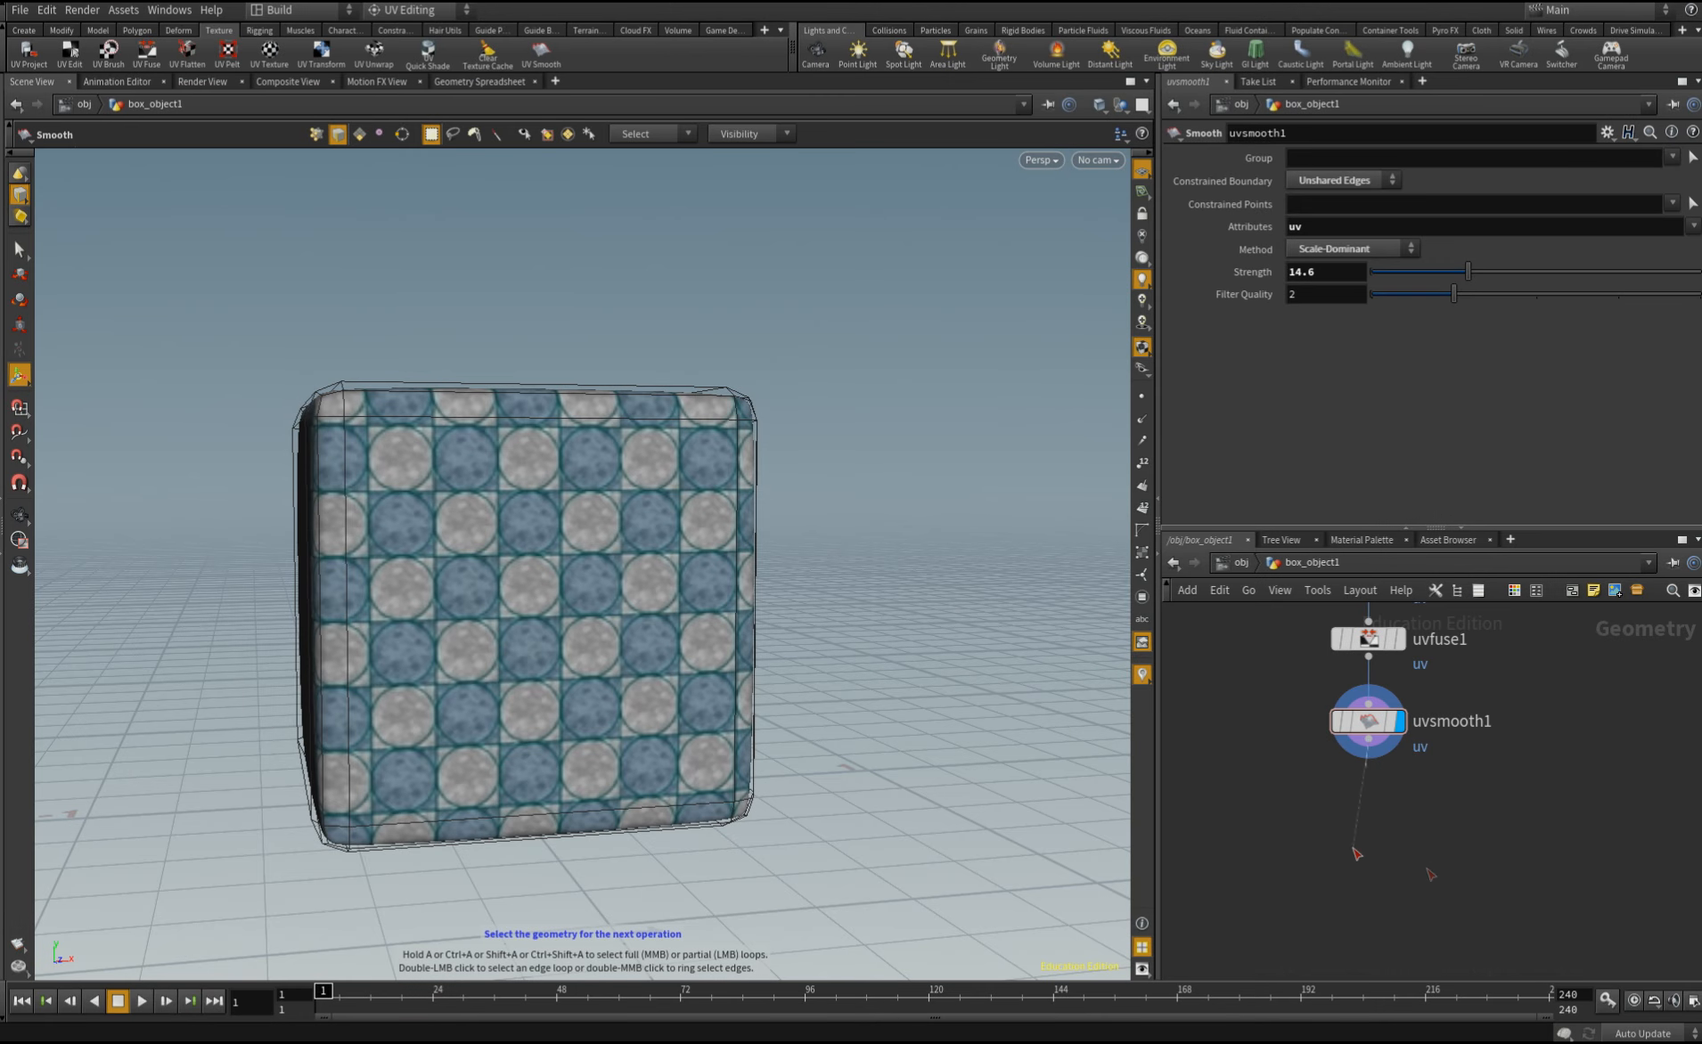
# Return to Houdini and add a Material node wired to the output of uvsmooth1
pyautogui.moveTo(1368, 758); pyautogui.dragTo(1388, 824)
pyautogui.click(1387, 824)
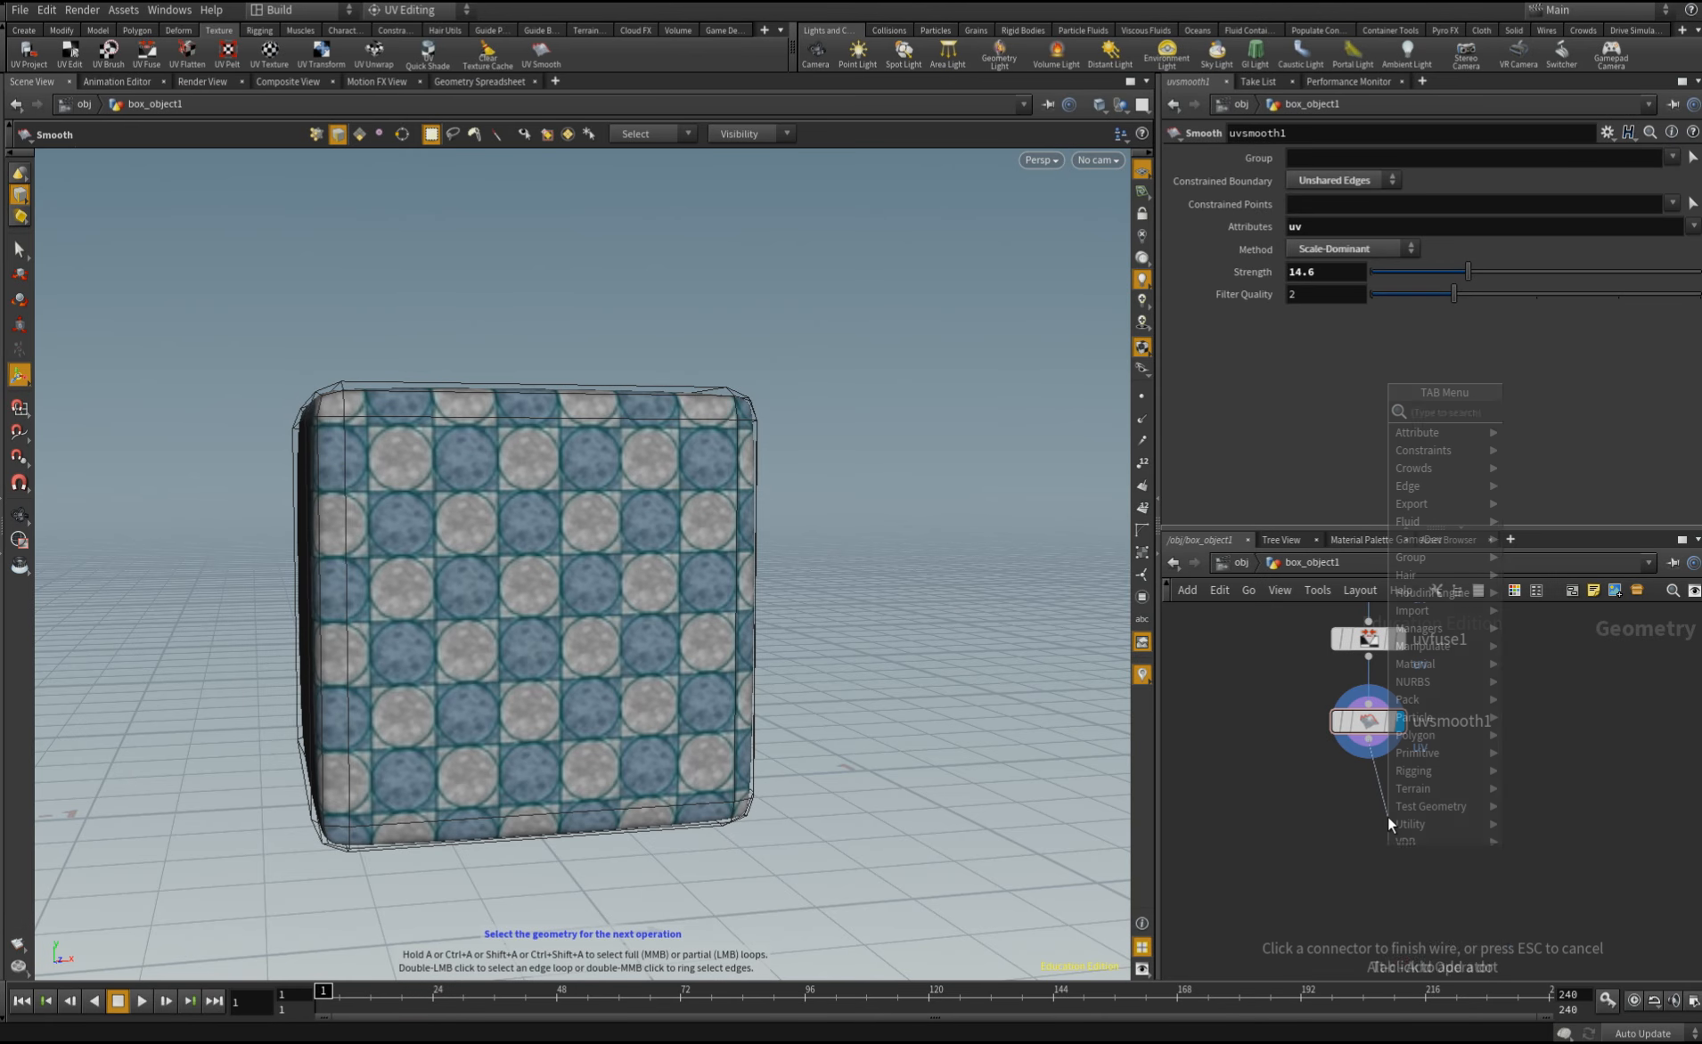
pyautogui.write('mater')
pyautogui.click(1546, 409)
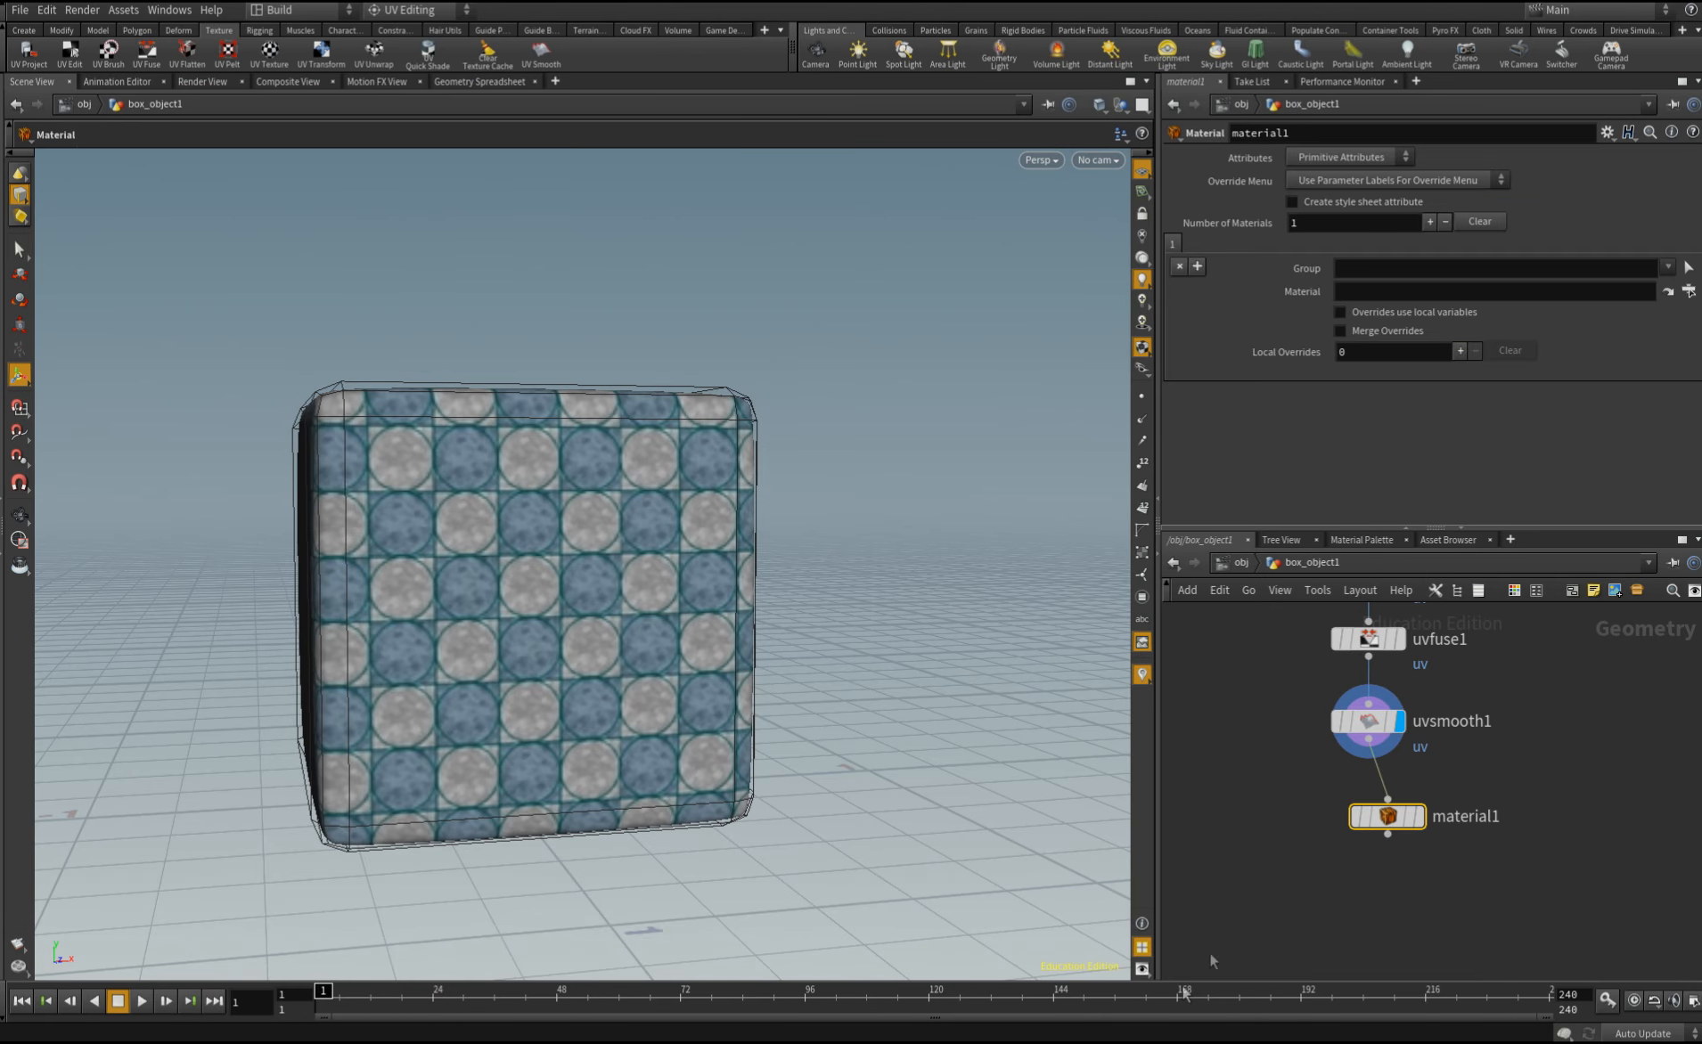
# Enable the principled shader's base color texture and load E:/HOUDINI WORLD/RENDU/DE.PNG into it
pyautogui.click(1363, 540)
pyautogui.click(1283, 160)
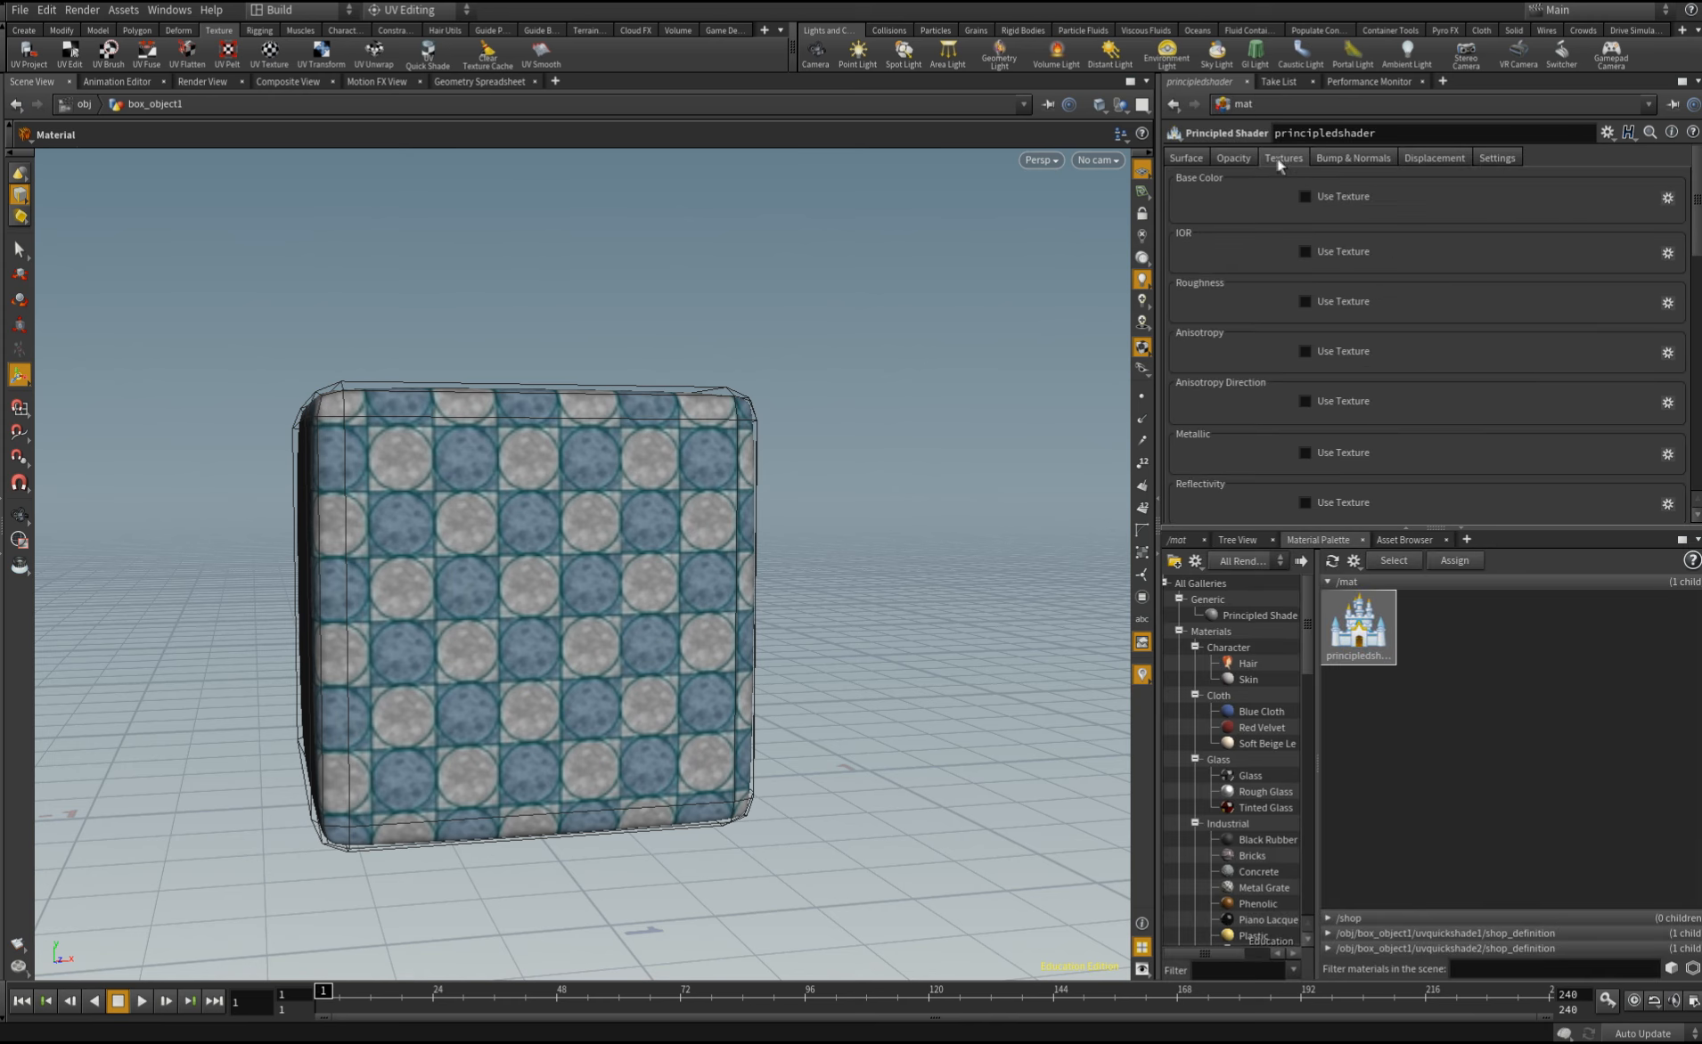
pyautogui.click(1317, 197)
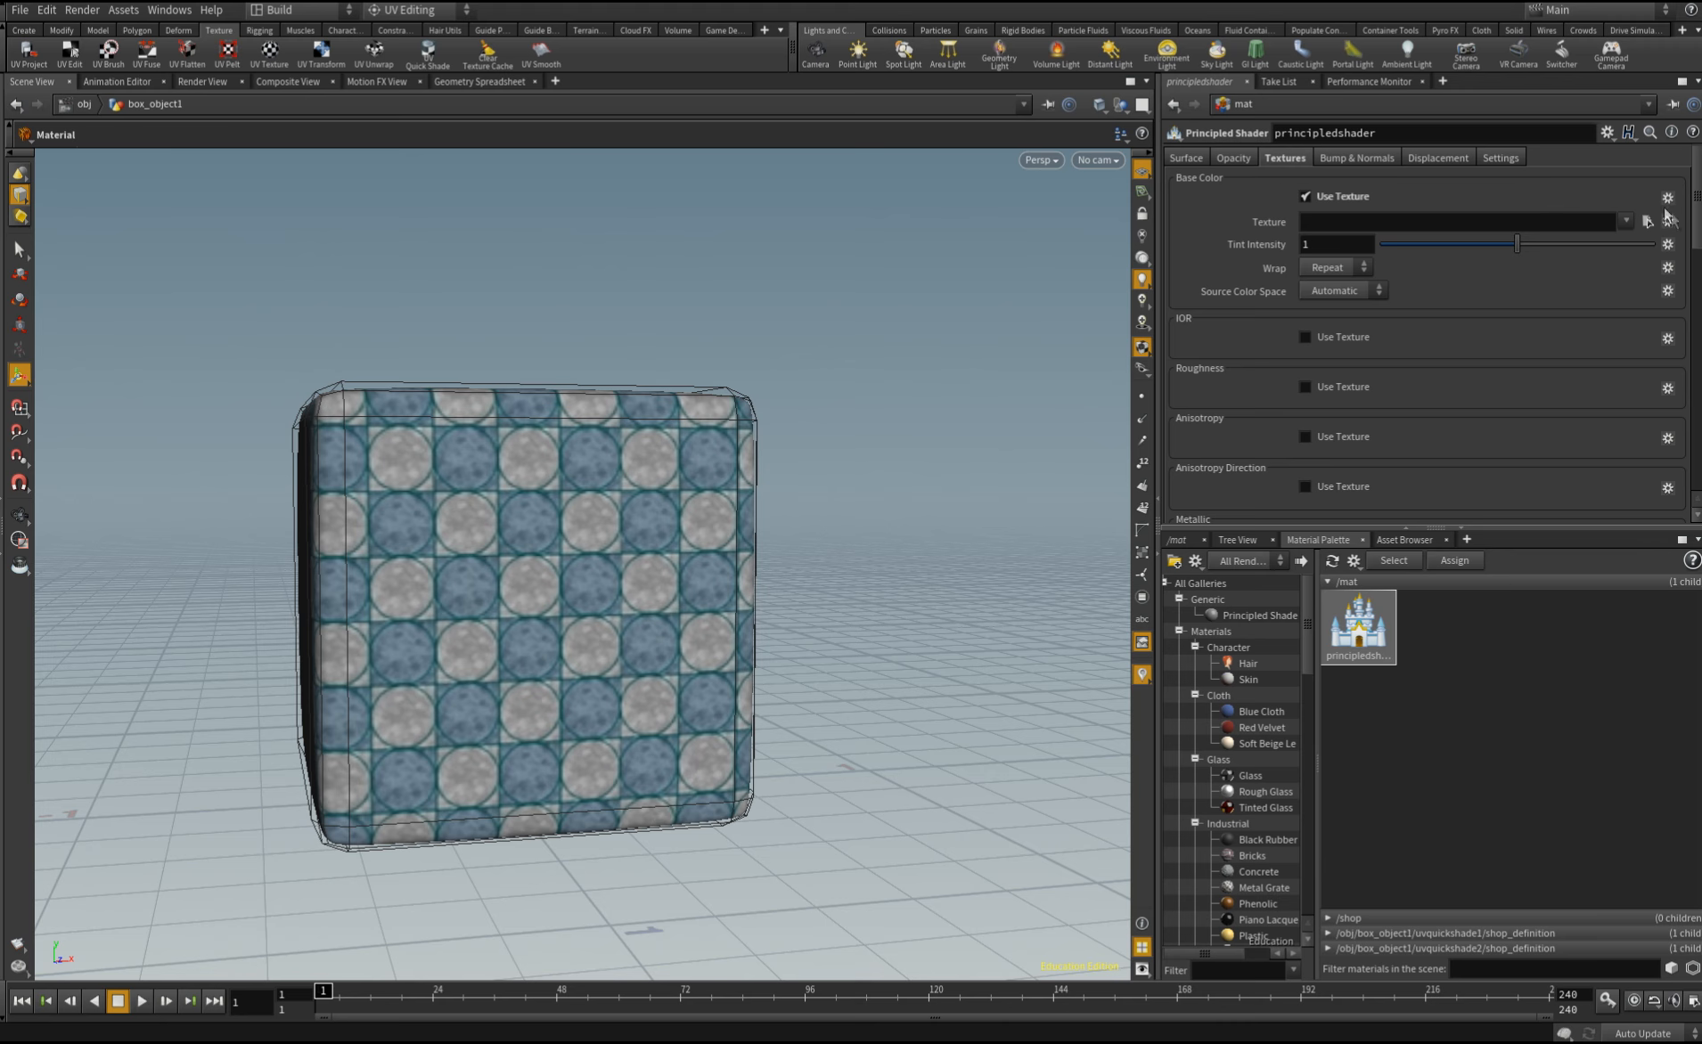
pyautogui.click(1645, 223)
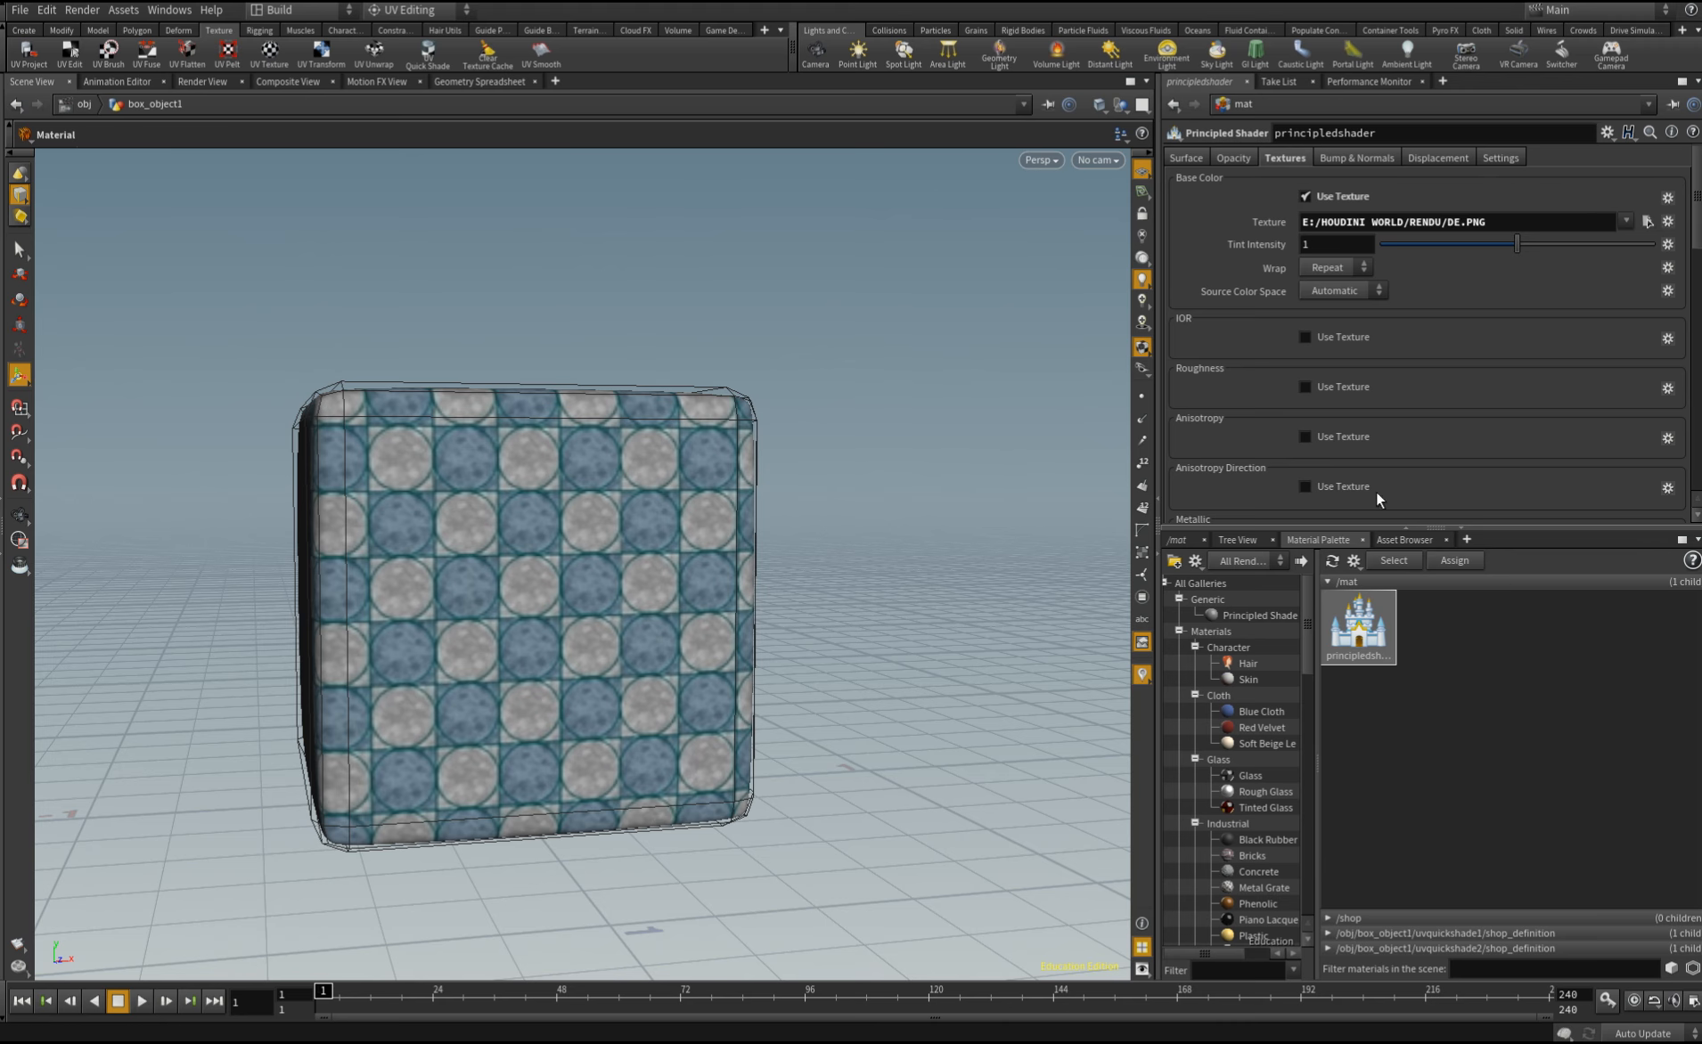
# Return to the box_object1 network and assign /mat/principledshader as the material of the material1 node
pyautogui.click(1180, 540)
pyautogui.click(1174, 563)
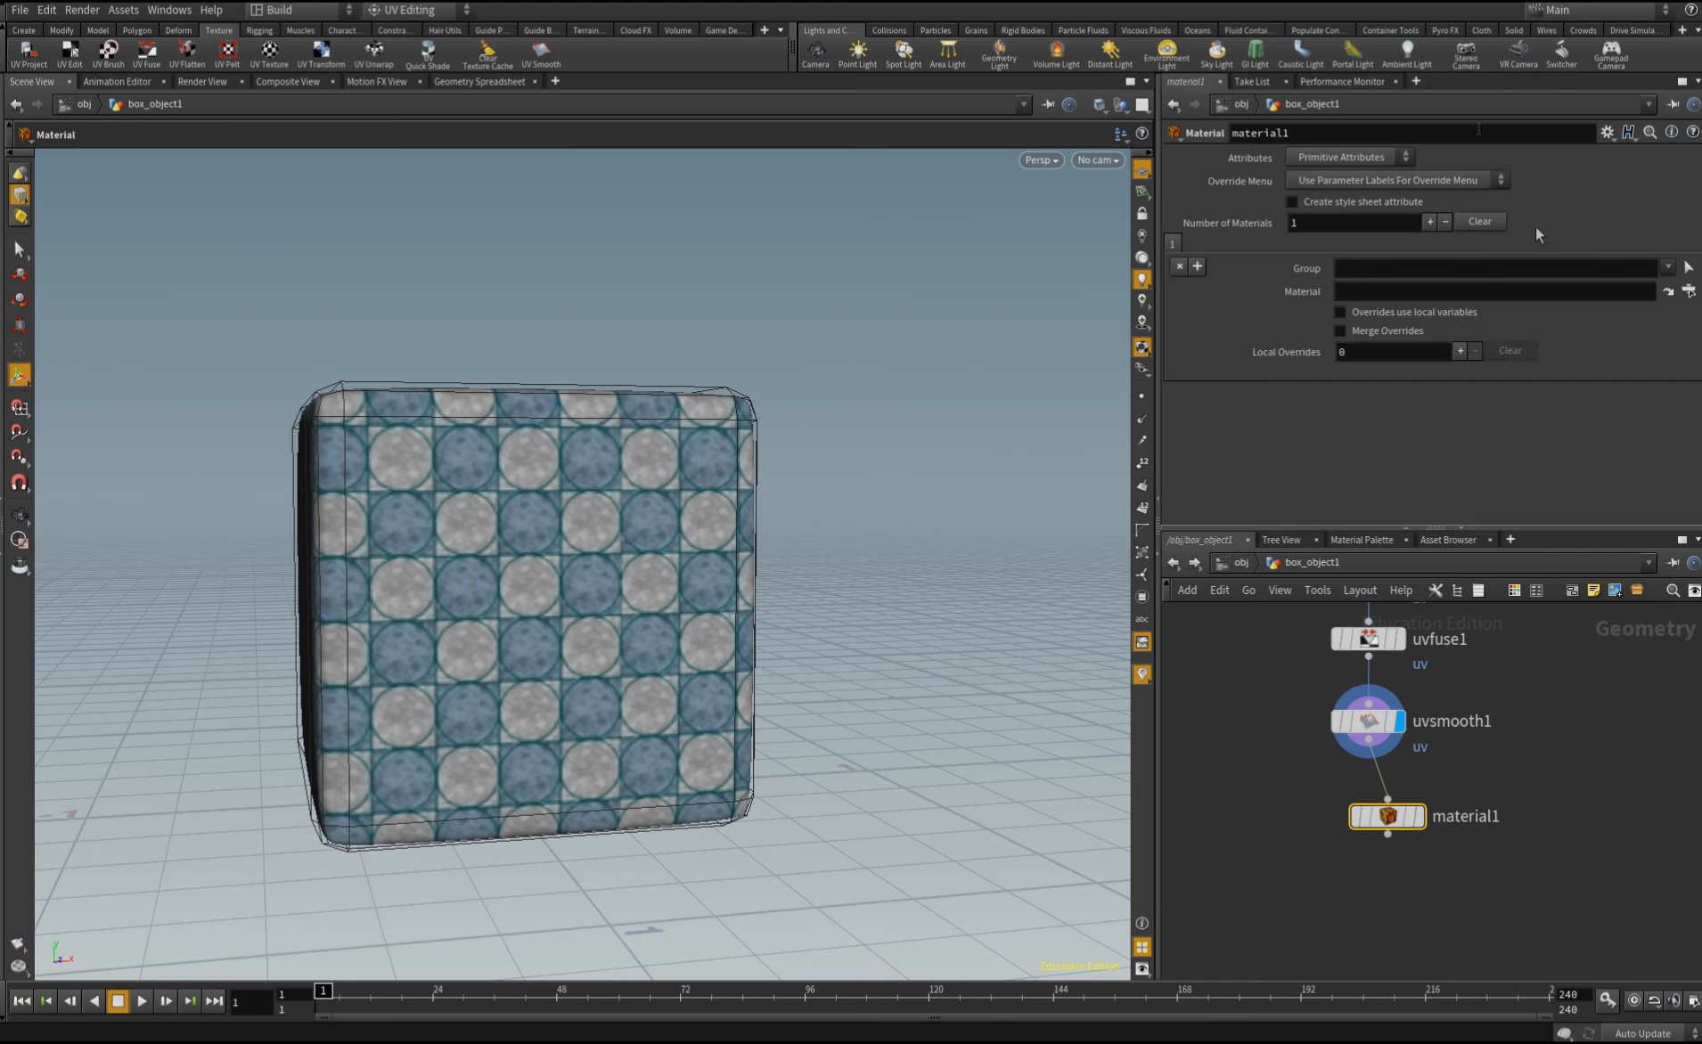
pyautogui.click(1688, 292)
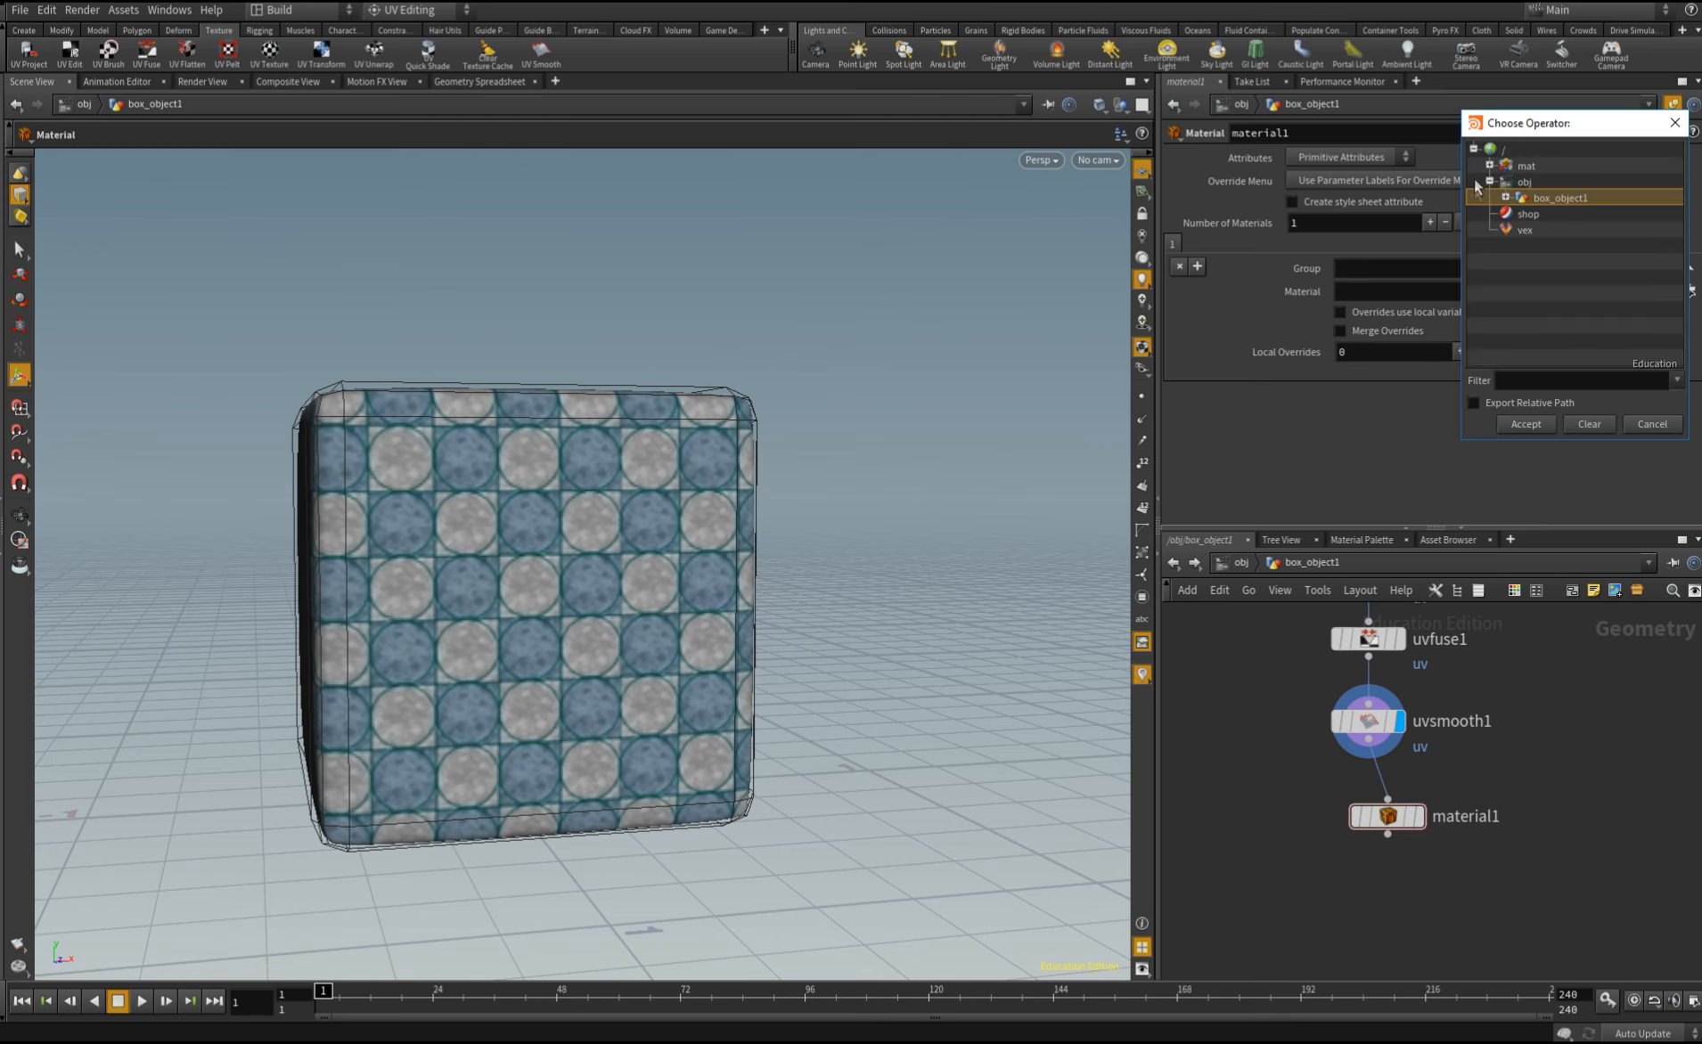
pyautogui.click(1490, 166)
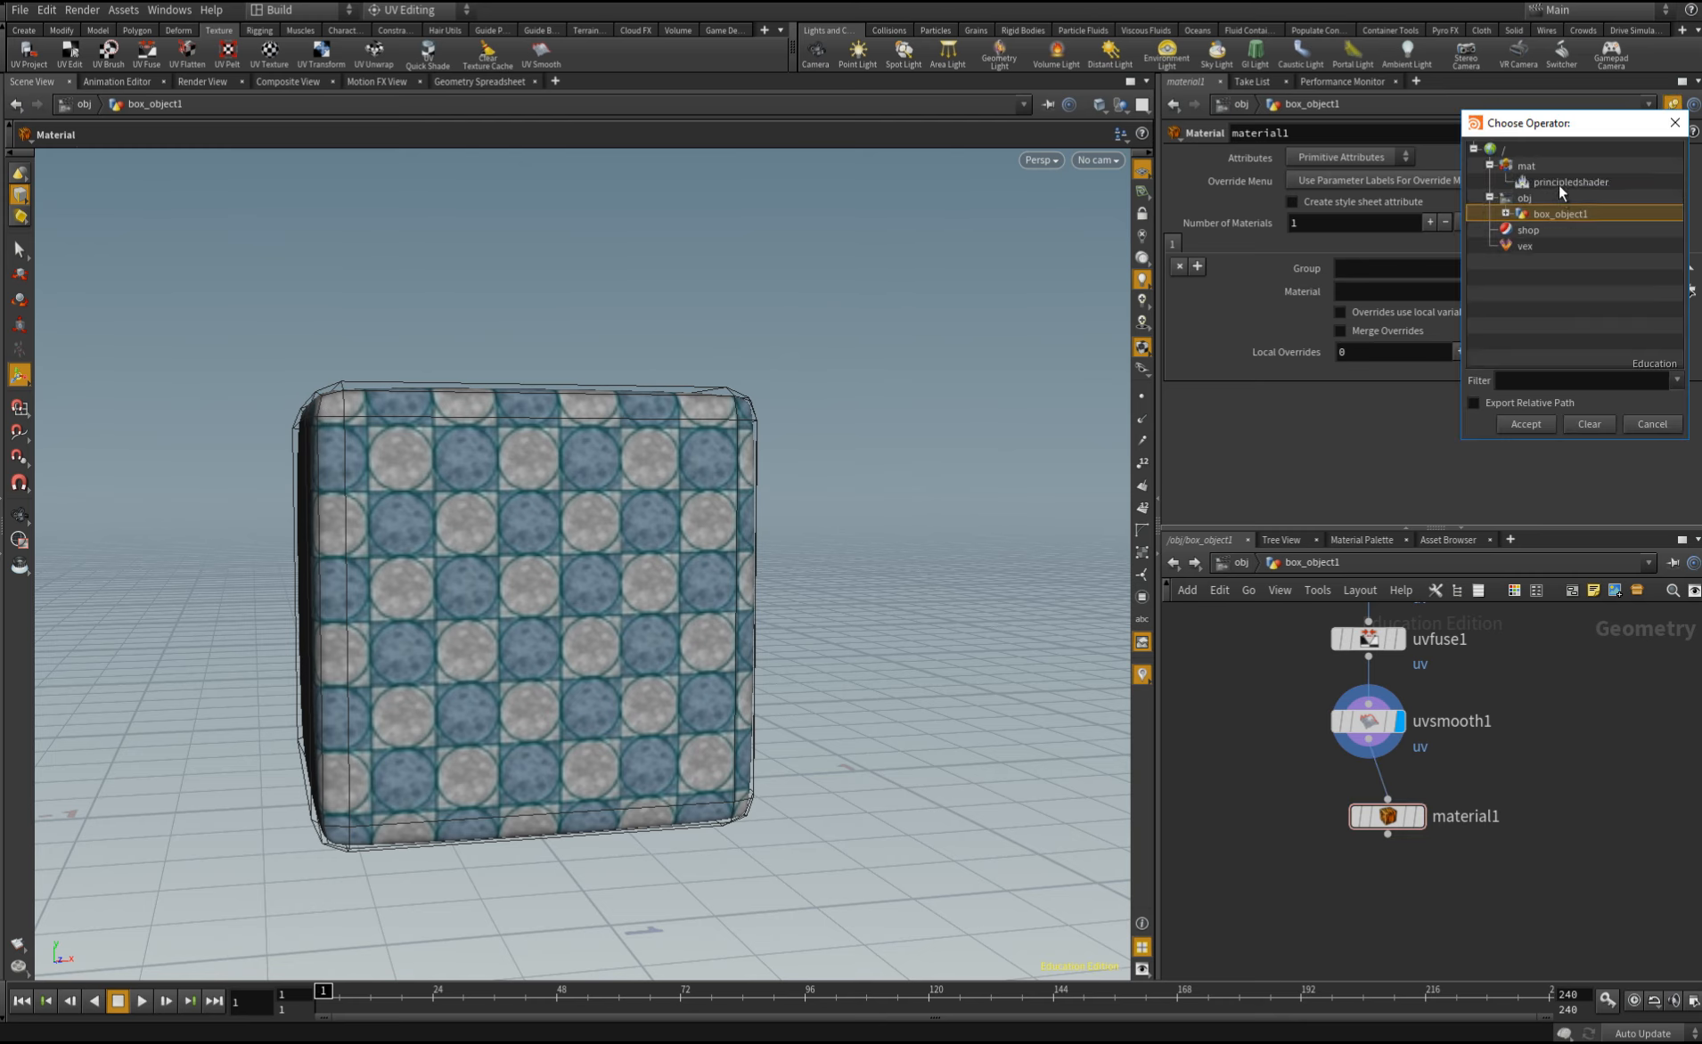
pyautogui.click(1560, 183)
pyautogui.click(1525, 424)
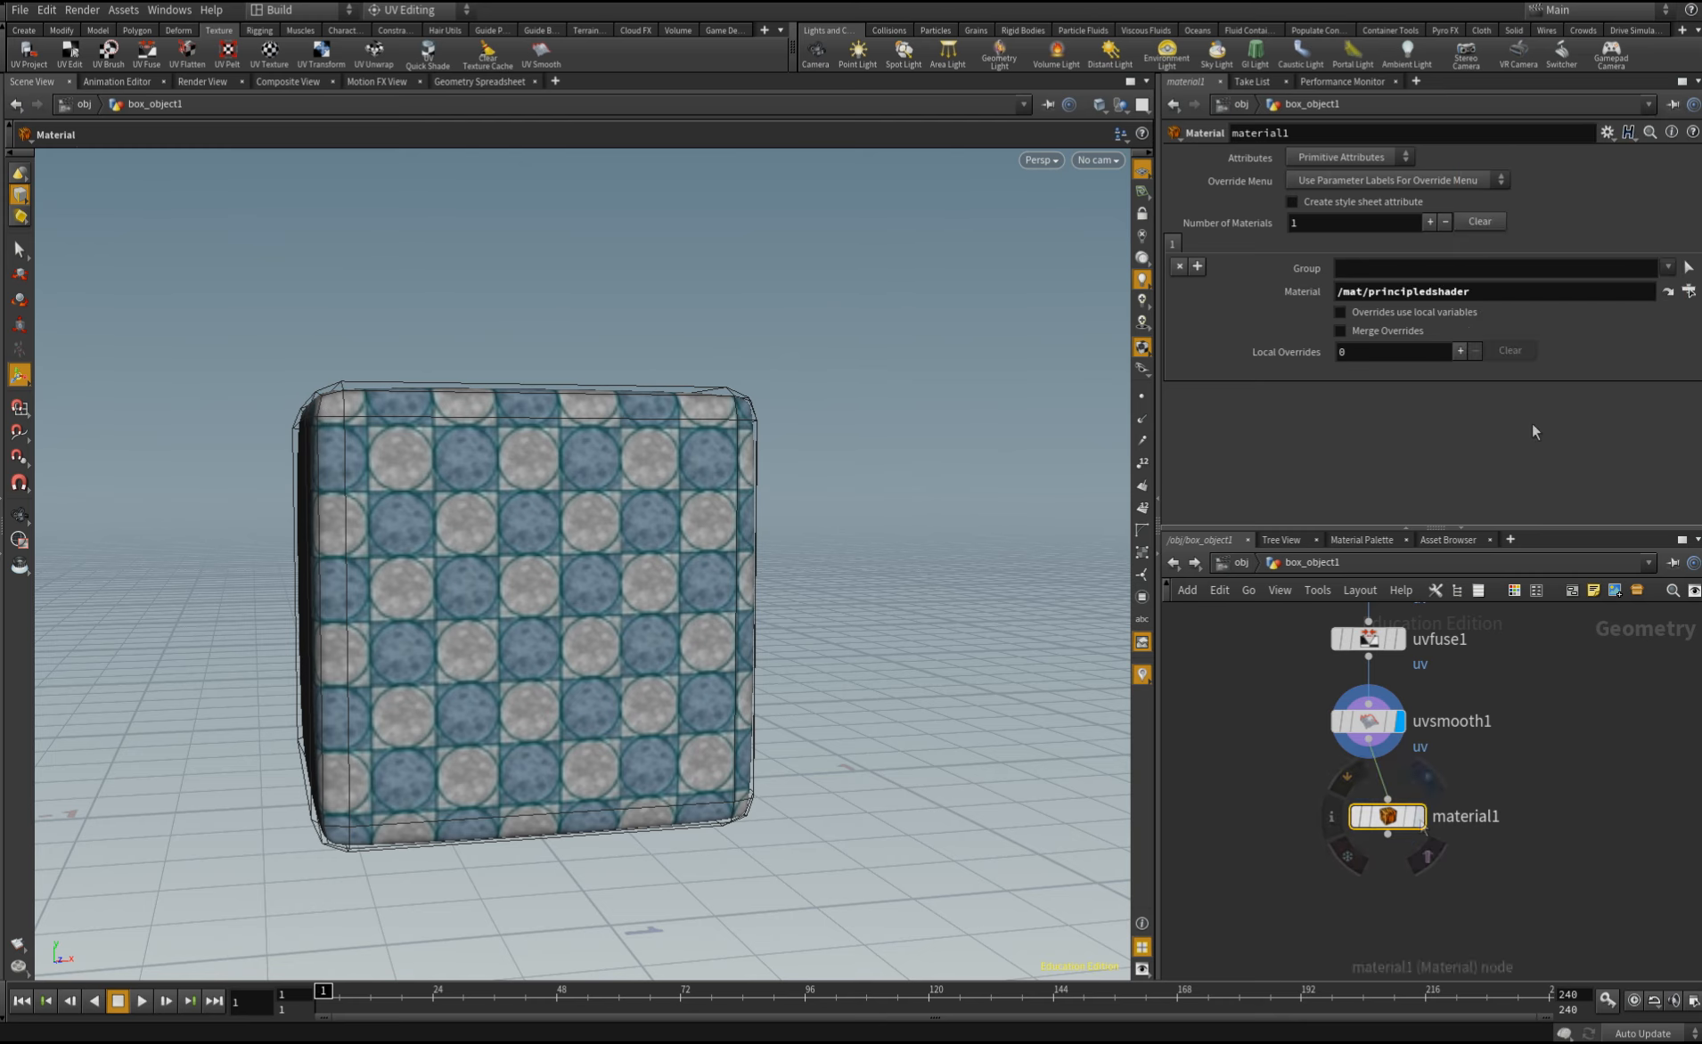
# Make material1 the displayed node and inspect the dice texture on the cube from another angle
pyautogui.click(1419, 816)
pyautogui.press('Escape')
pyautogui.moveTo(688, 536); pyautogui.dragTo(983, 575)
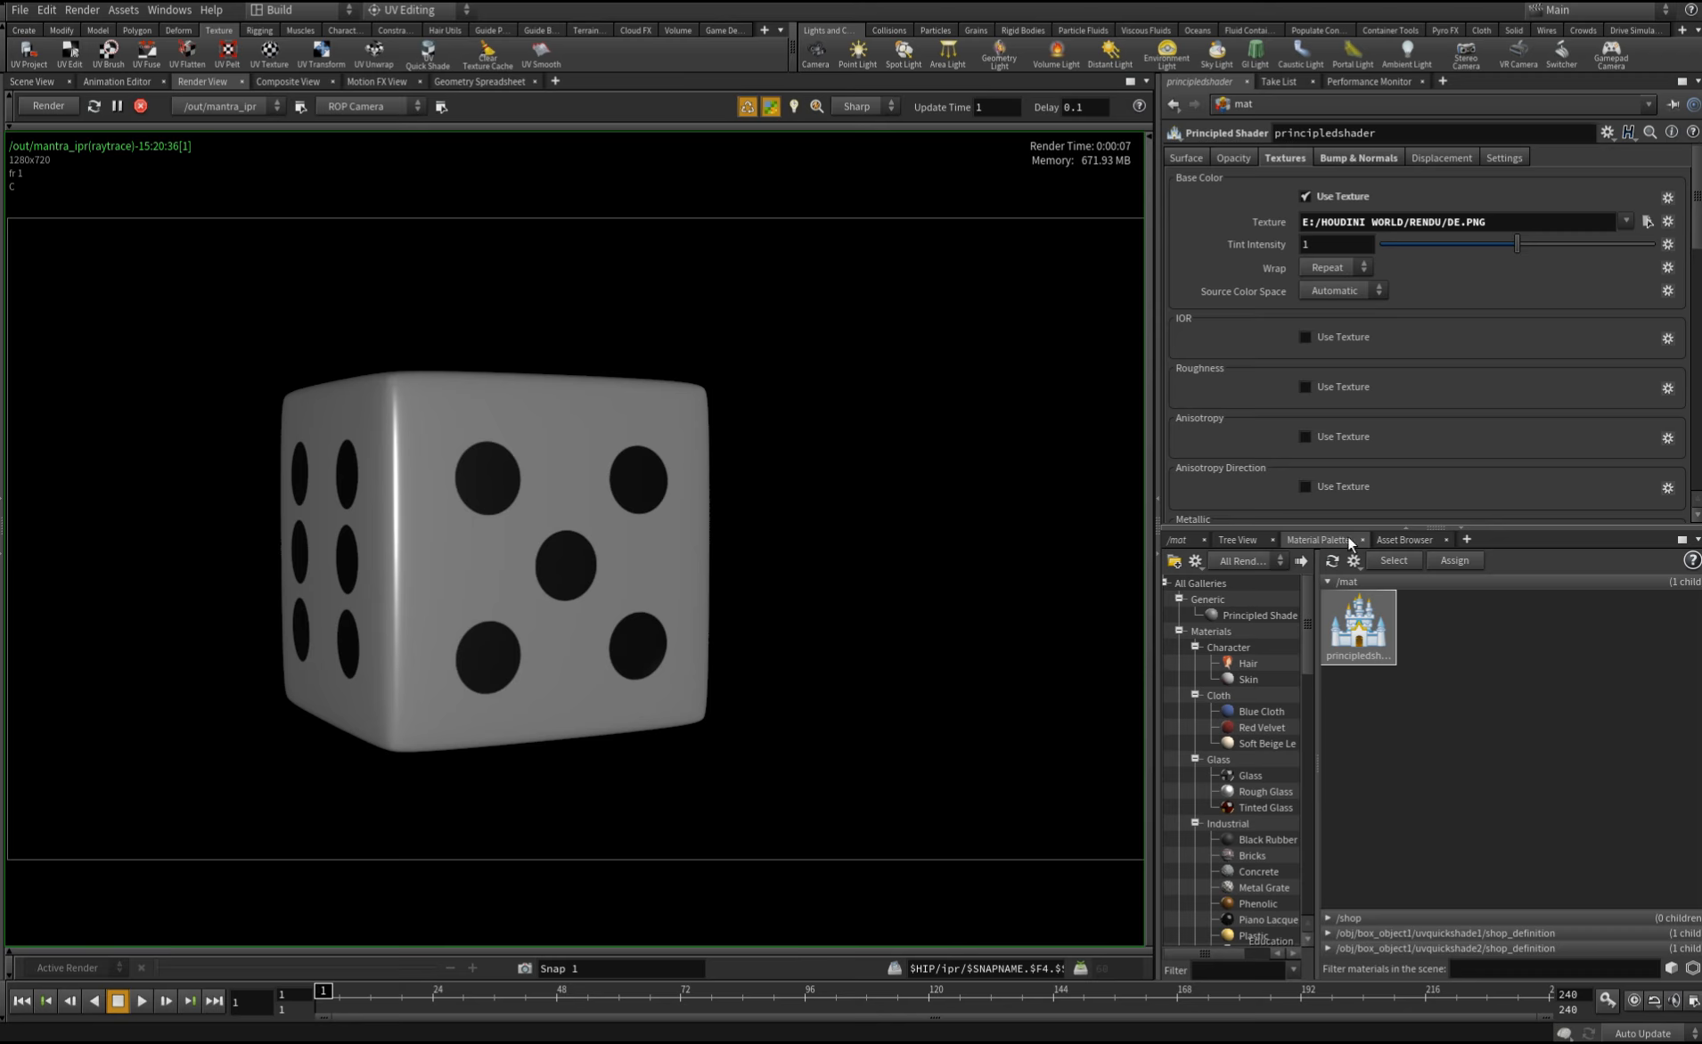
# Enable the principled shader's base bump texture with type Bump and effect scale 0.105, and browse for its texture image
pyautogui.click(1358, 156)
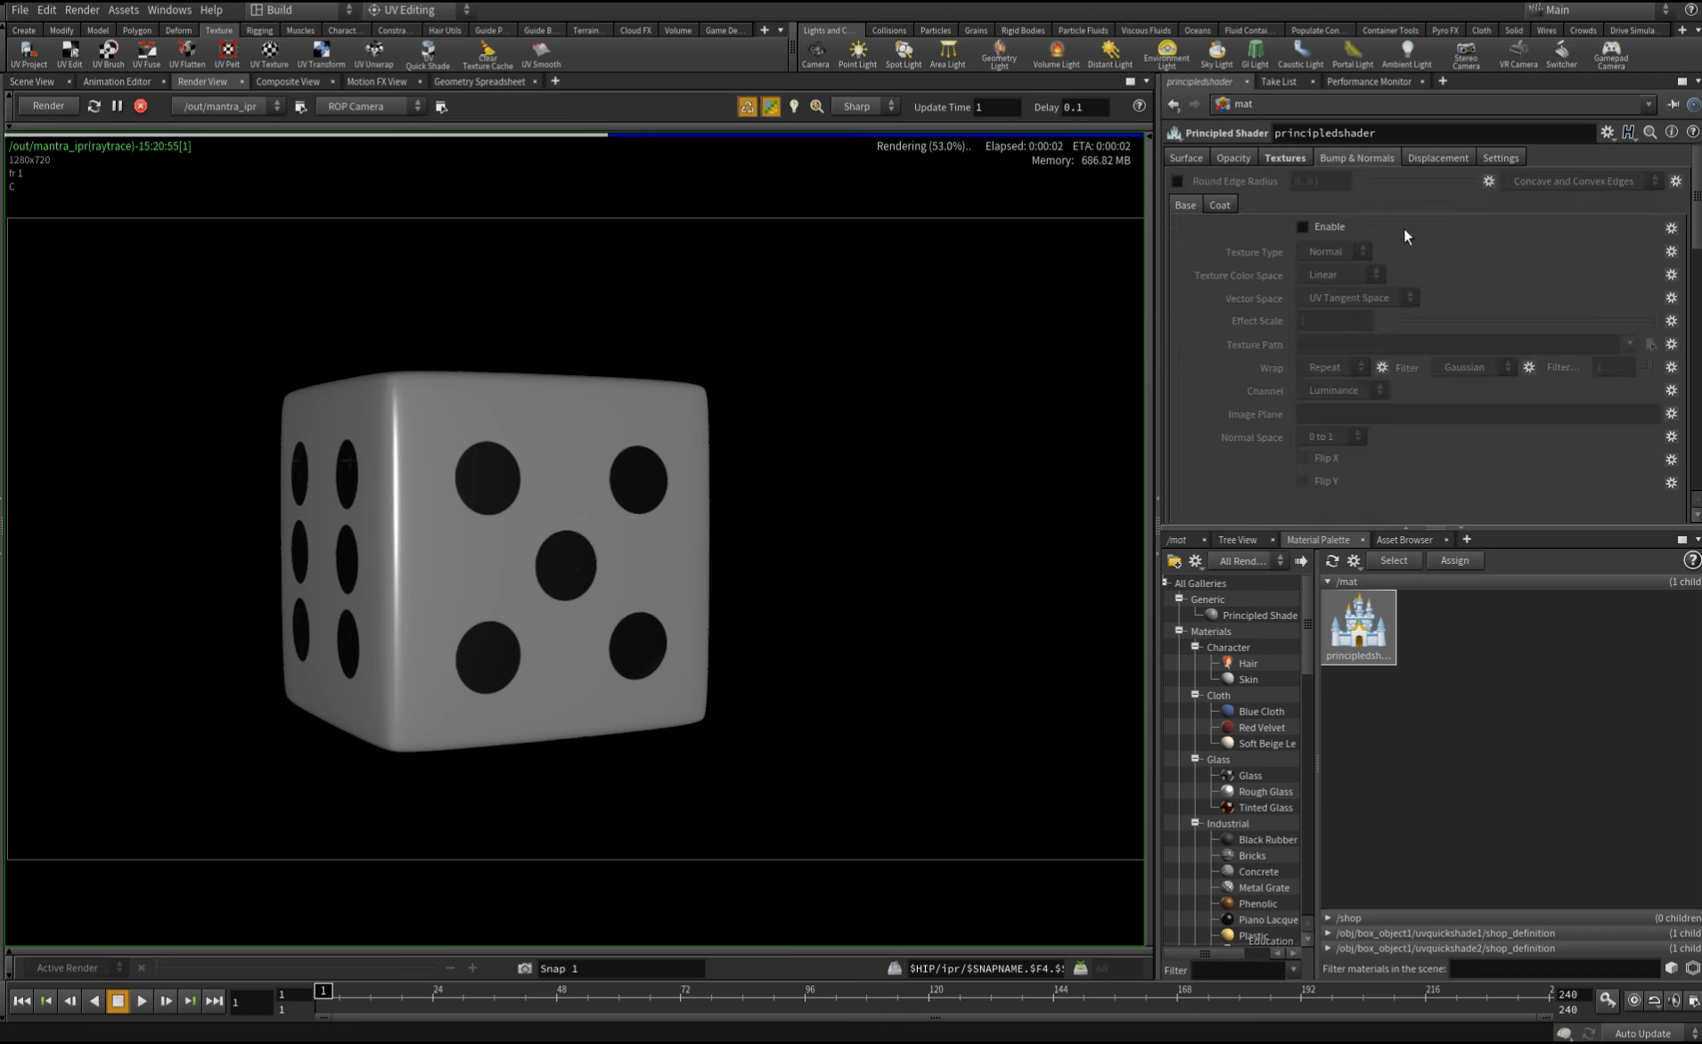
pyautogui.click(1323, 226)
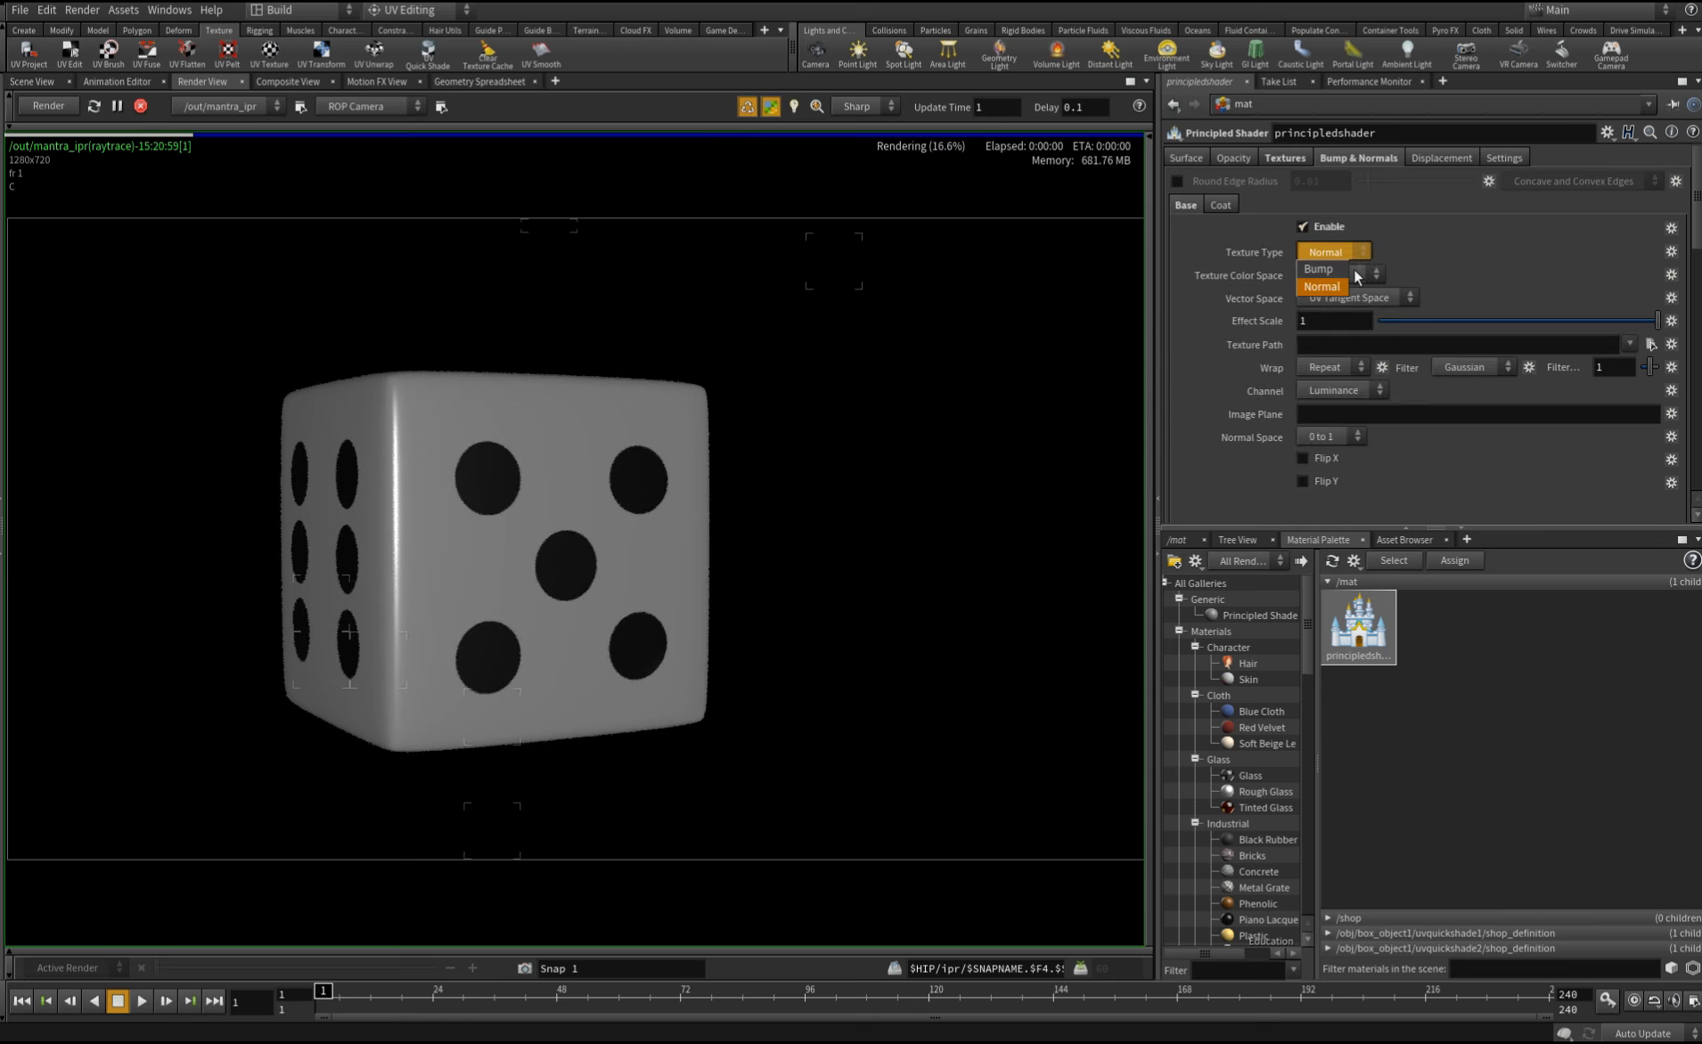
pyautogui.click(1332, 270)
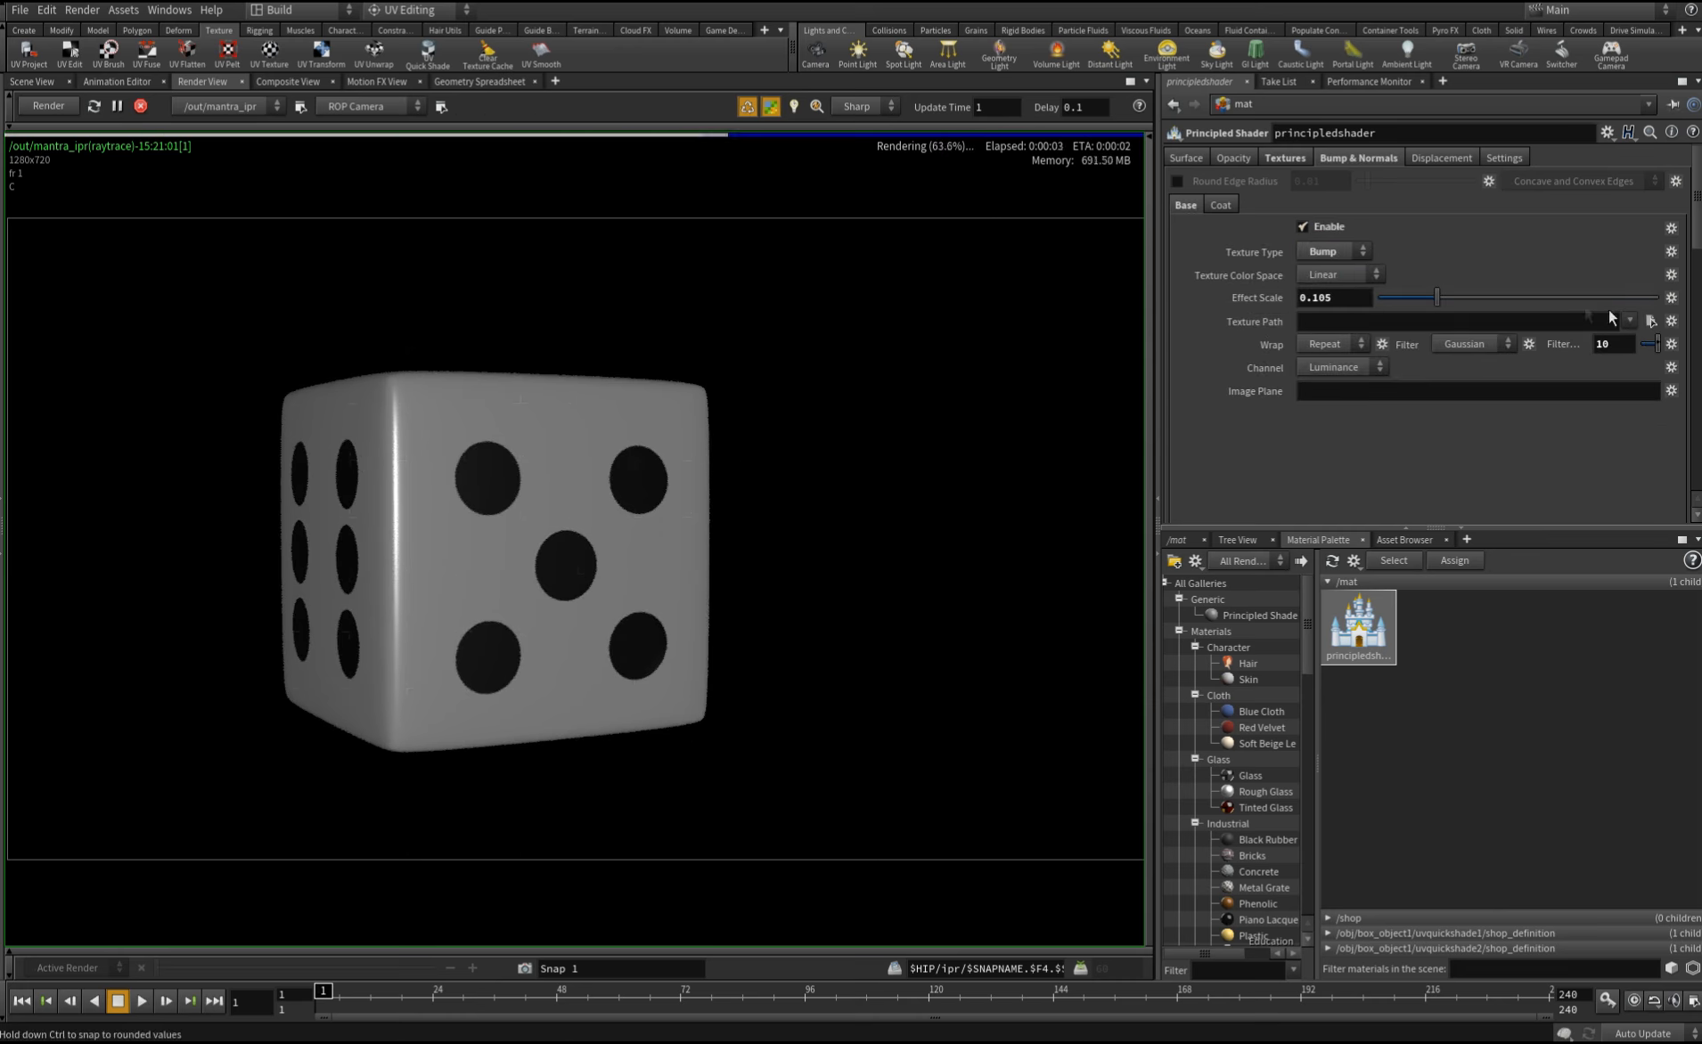
pyautogui.click(1651, 321)
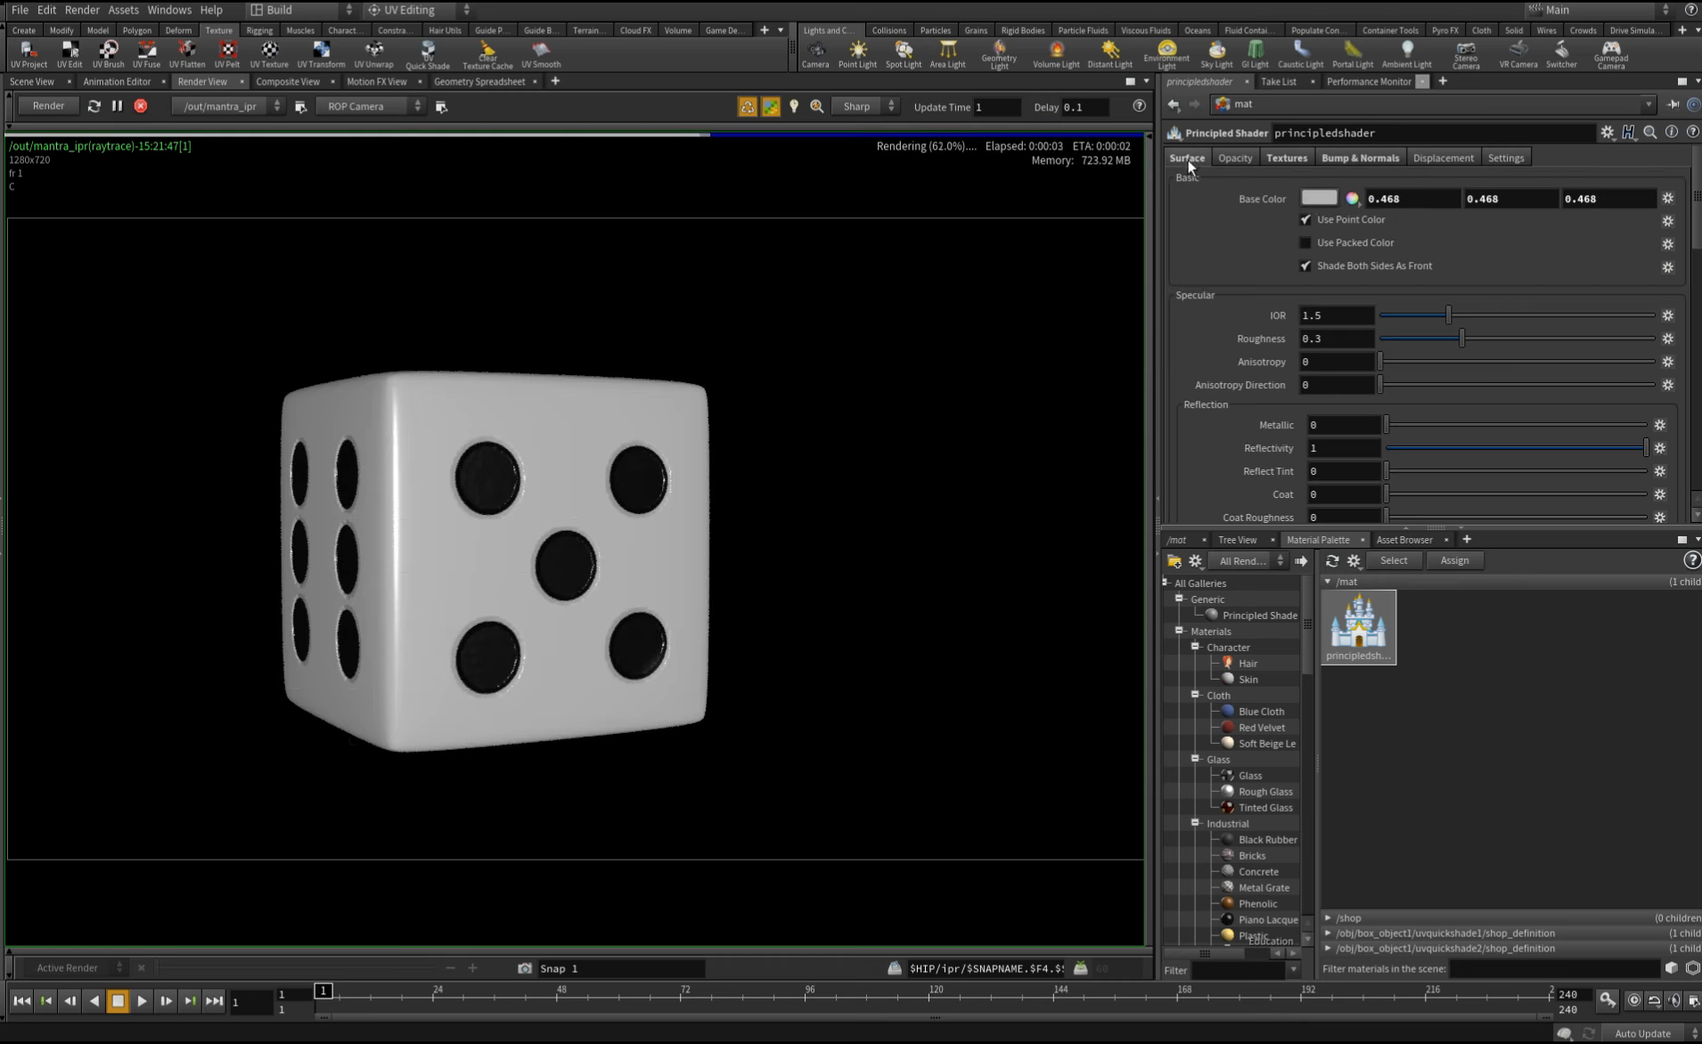
# Brighten the principled shader's base color to 0.956 in all three channels
pyautogui.click(1319, 200)
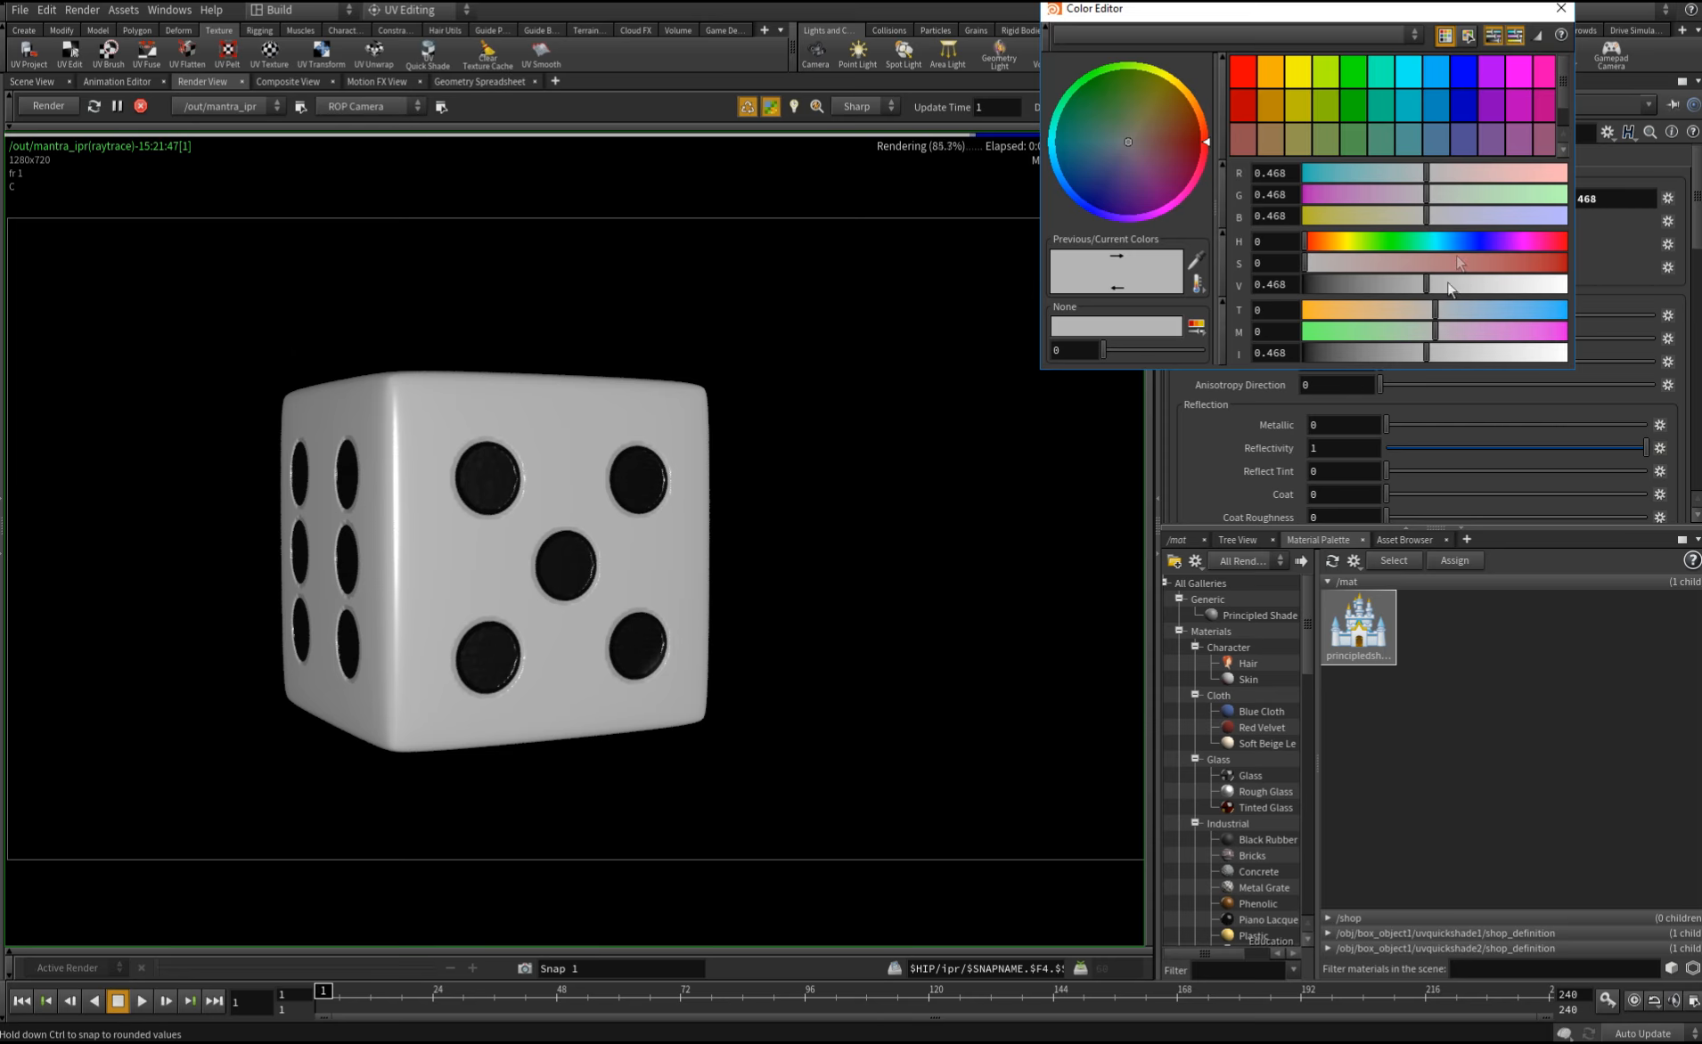
pyautogui.moveTo(1441, 296); pyautogui.dragTo(1565, 276)
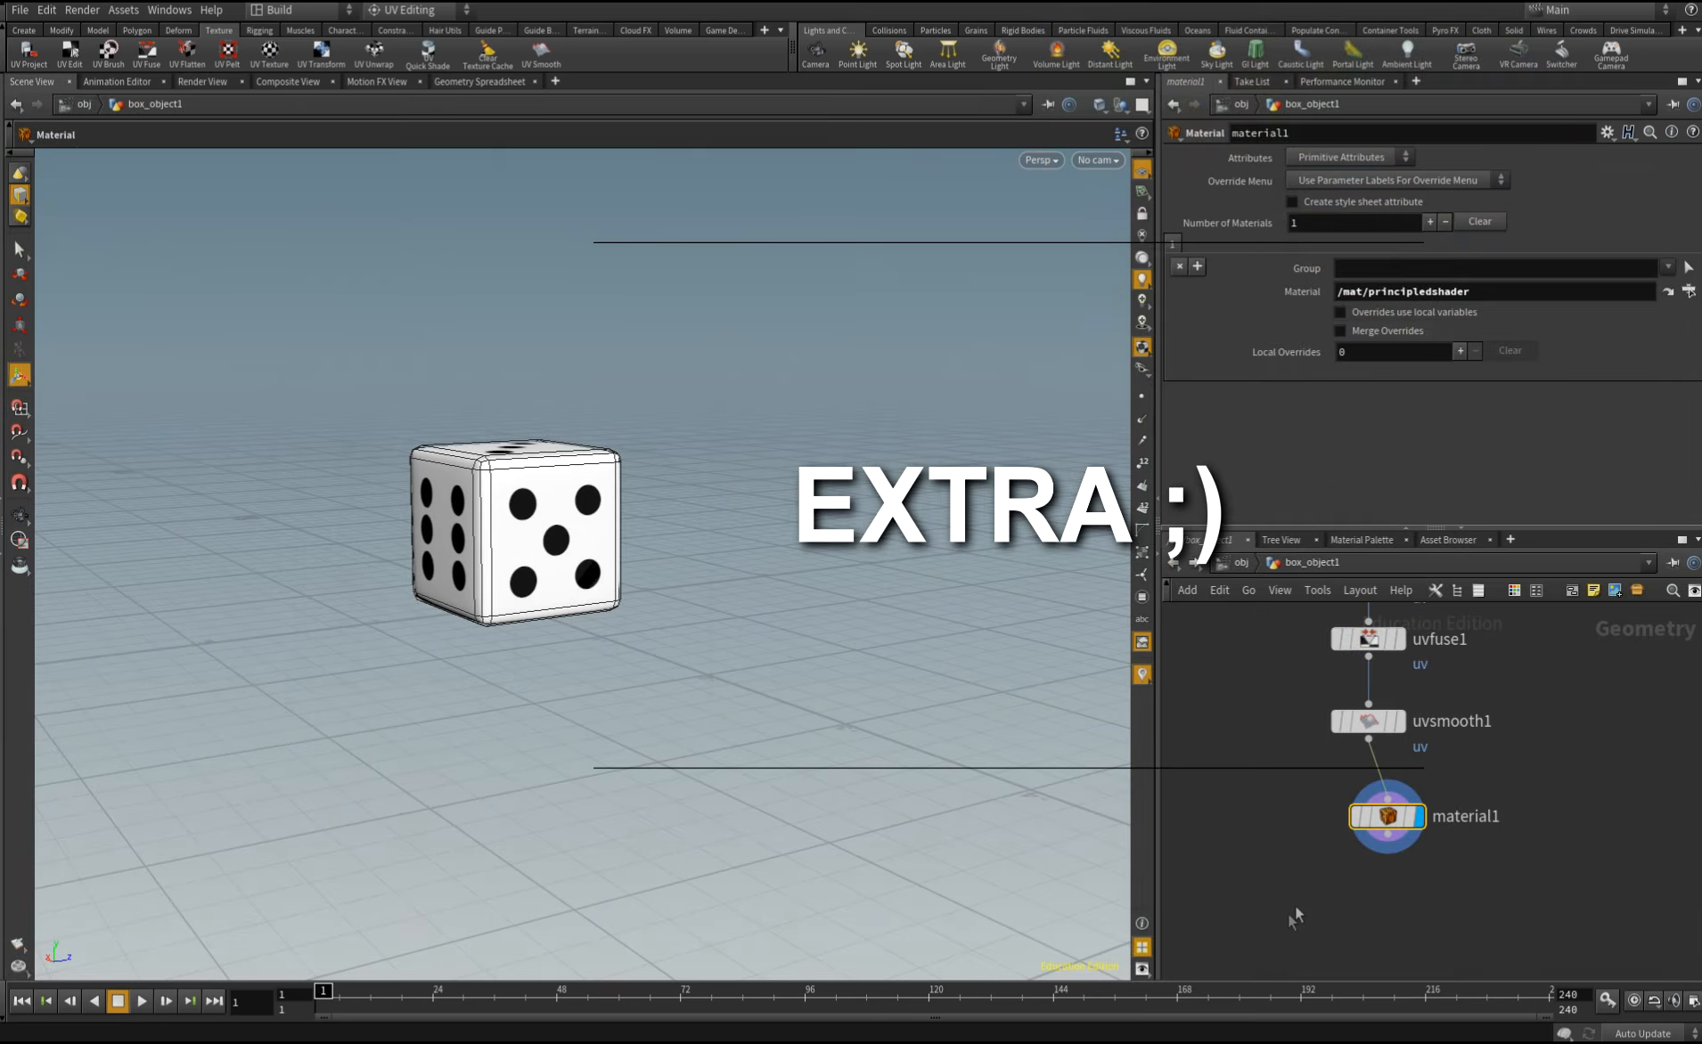
# Add a Copy and Transform node wired to the output of material1
pyautogui.click(1346, 659)
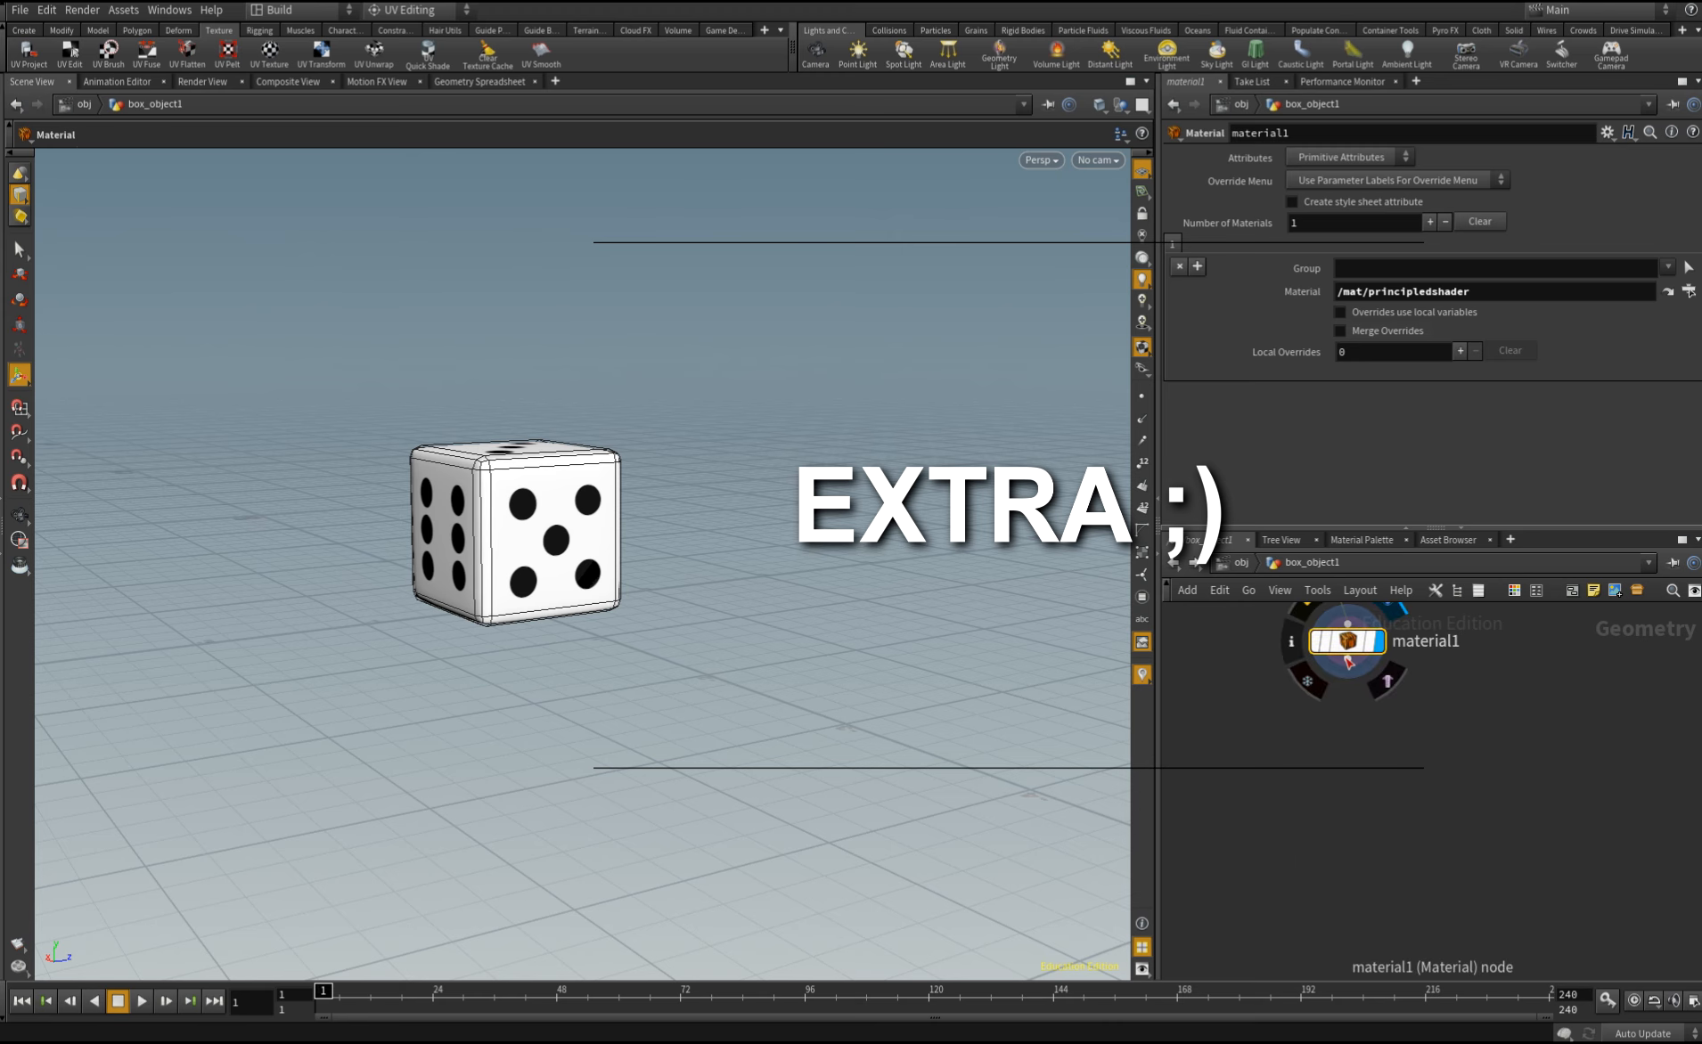
pyautogui.press('Tab')
pyautogui.write('cop')
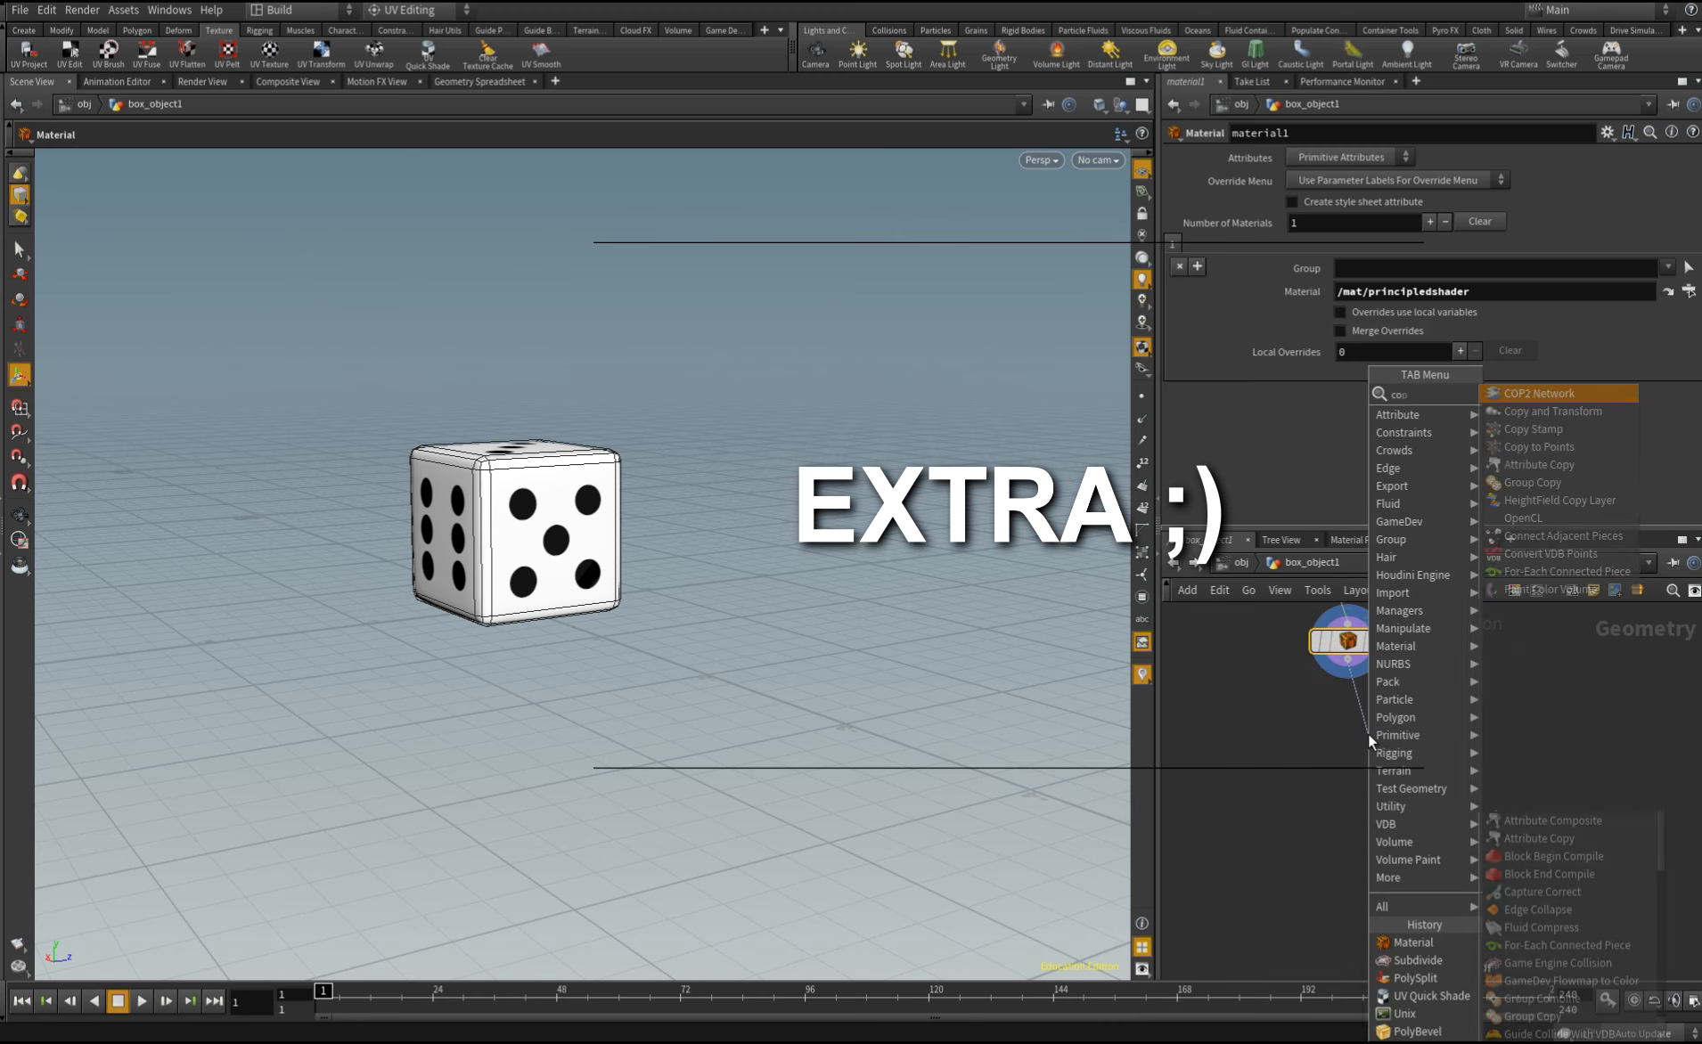
pyautogui.press('Return')
pyautogui.click(1368, 734)
# Set the copies to 5 in total, with Y translation 1.8 and rotation 34.2, 6.6, 60
pyautogui.moveTo(1435, 243); pyautogui.dragTo(1642, 169, button='middle')
pyautogui.moveTo(1286, 261); pyautogui.dragTo(1399, 264, button='middle')
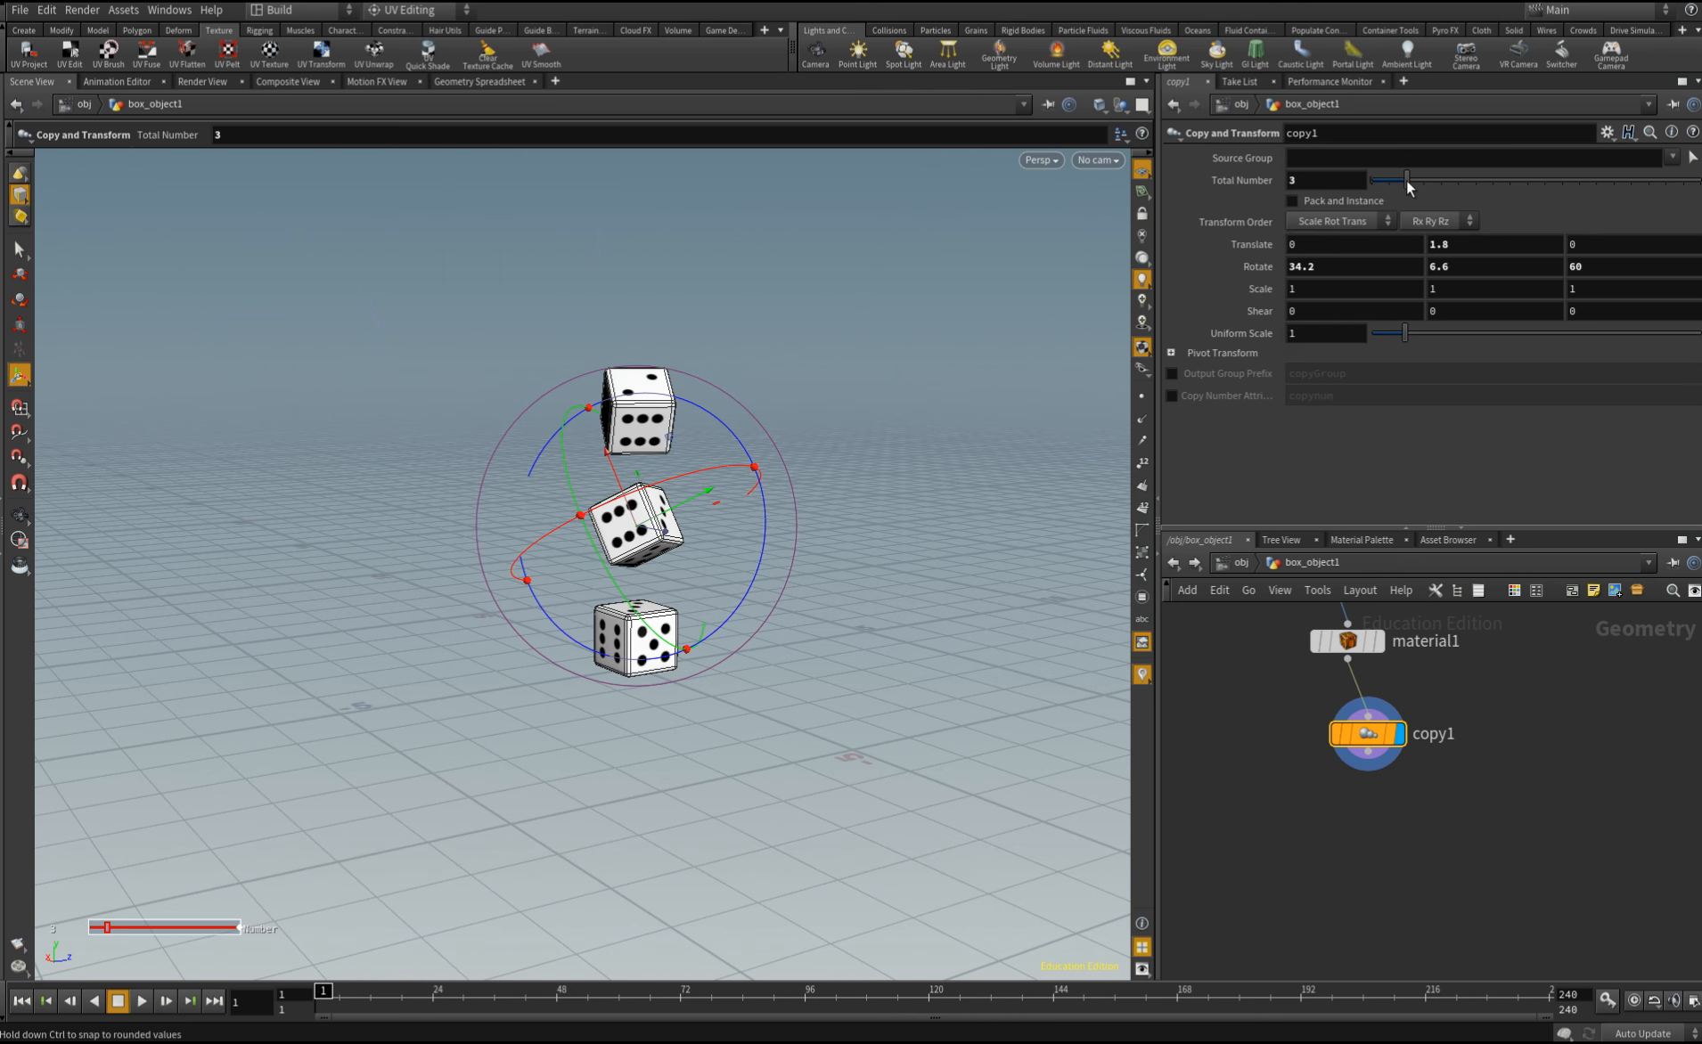
pyautogui.moveTo(1407, 180)
pyautogui.mouseDown()
pyautogui.moveTo(1427, 180)
pyautogui.moveTo(1409, 185)
pyautogui.mouseUp()
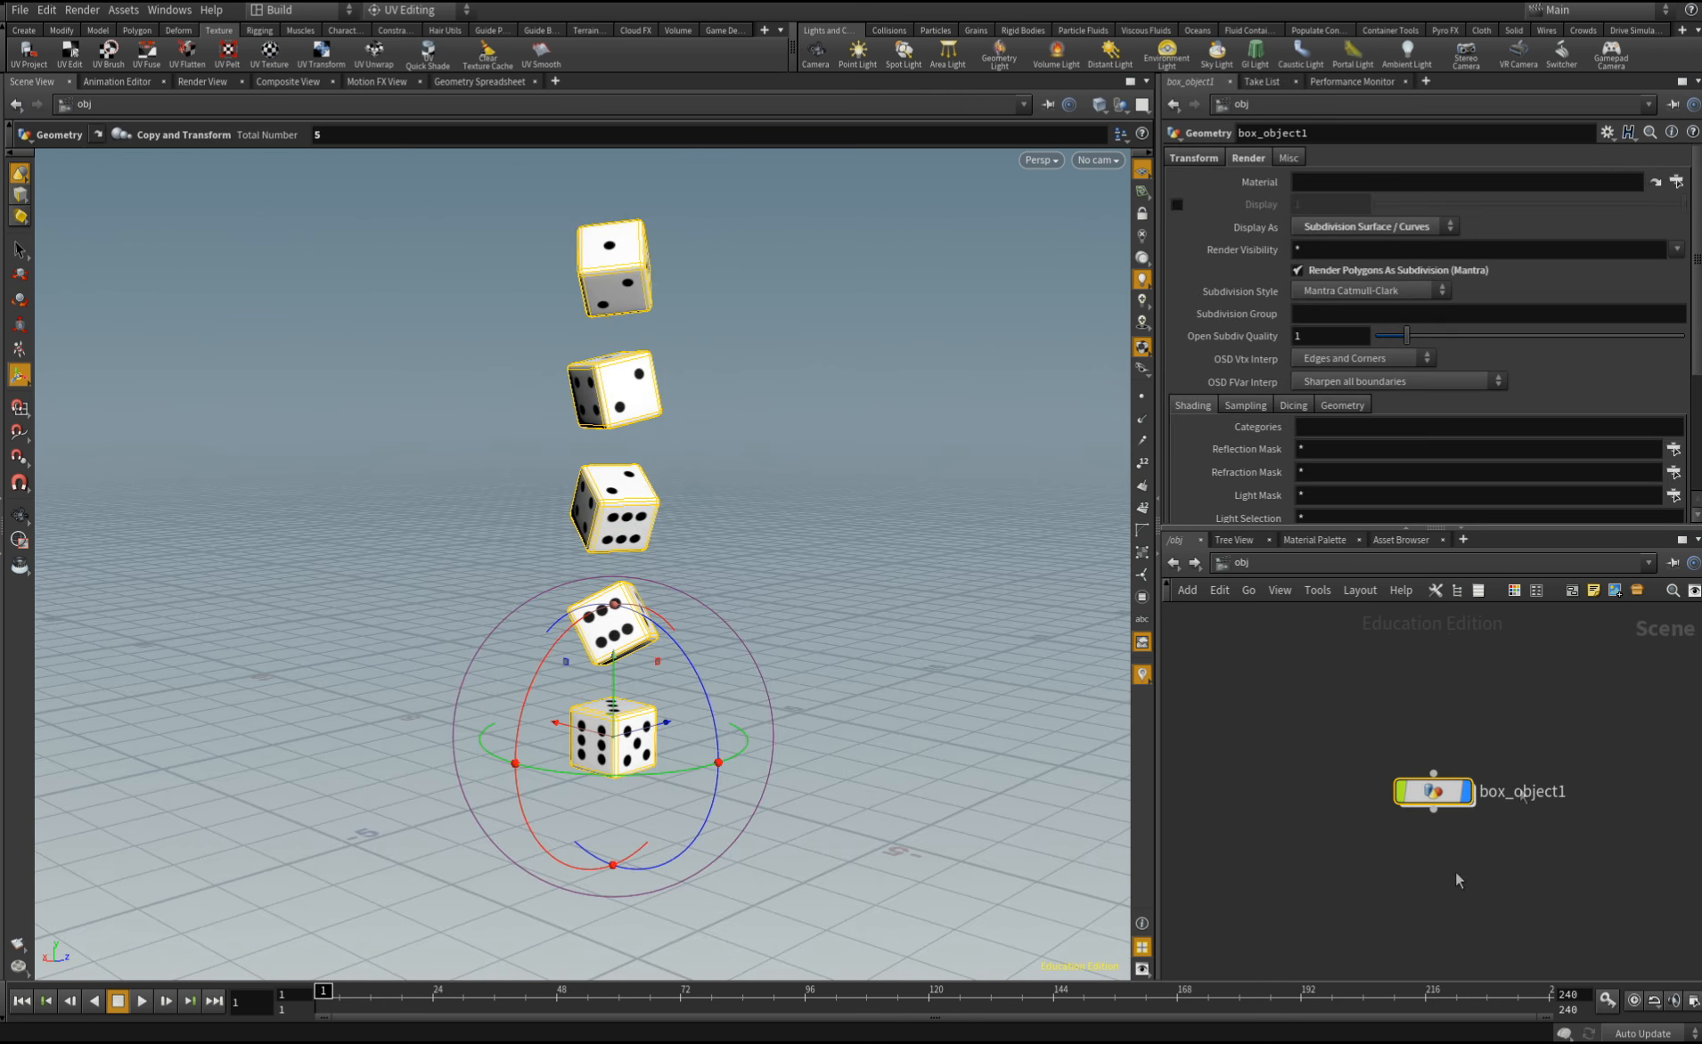
# Raise box_object1 above the grid to a Y translation of about 3.98
pyautogui.click(1201, 160)
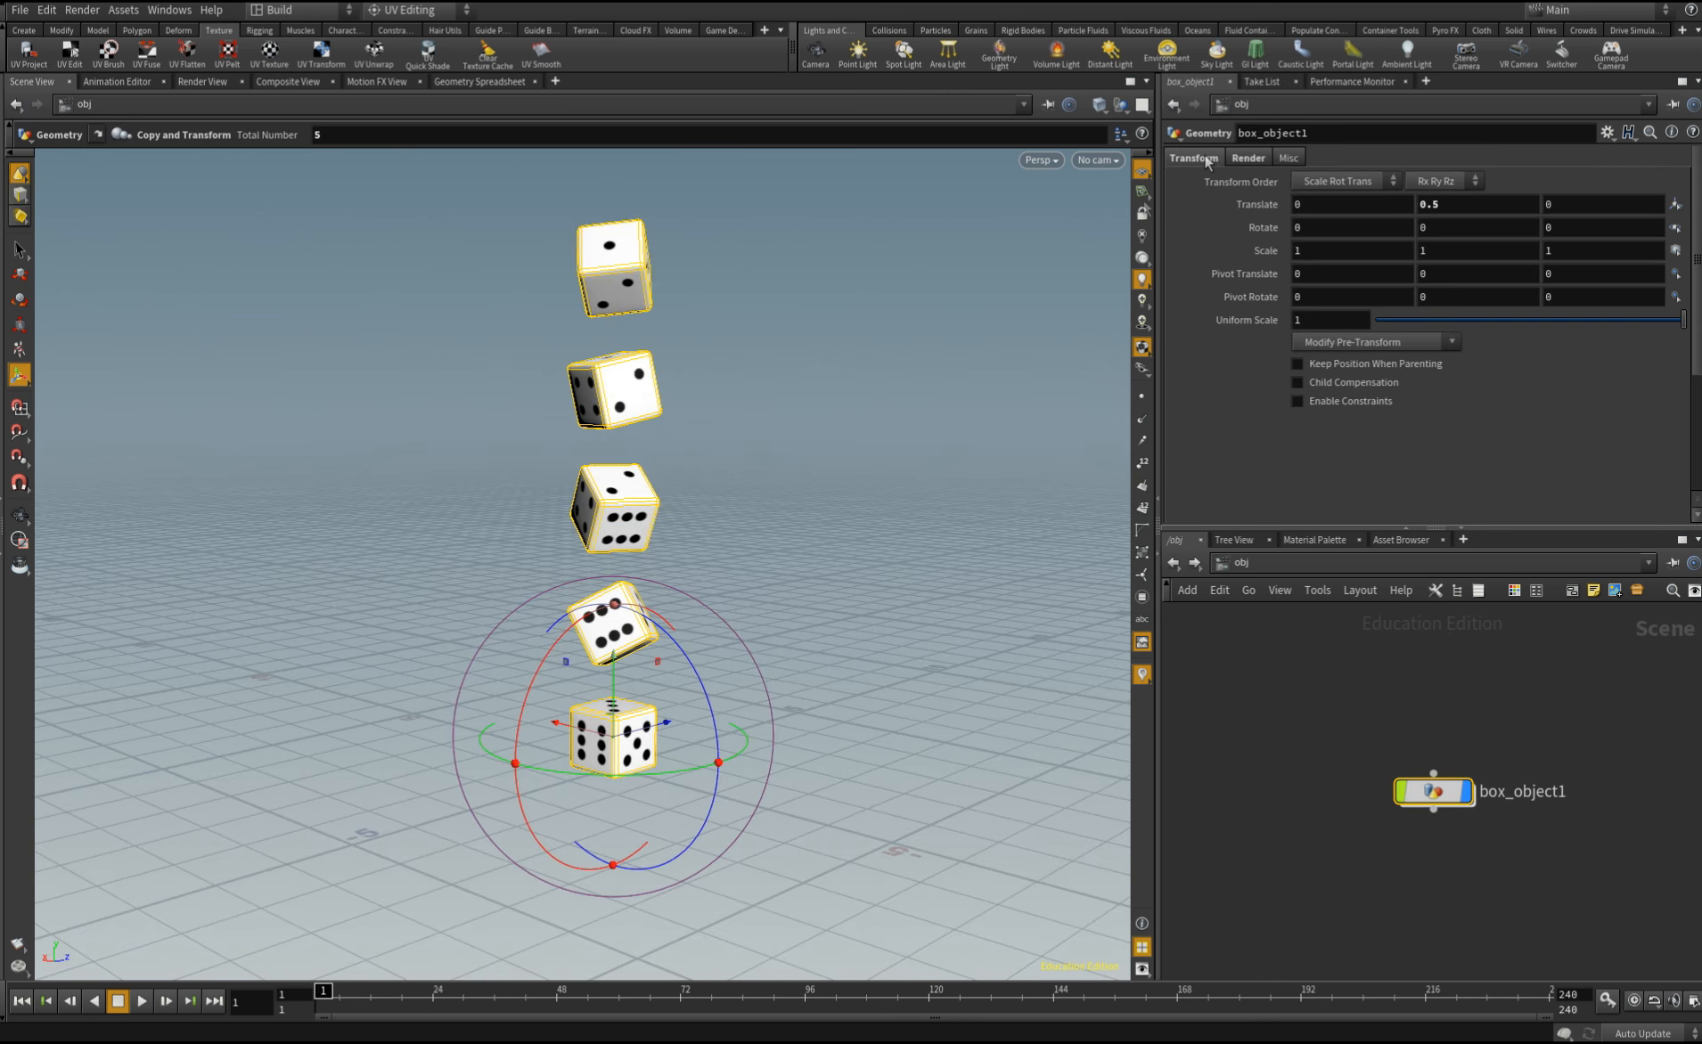
pyautogui.moveTo(612, 691); pyautogui.dragTo(645, 460)
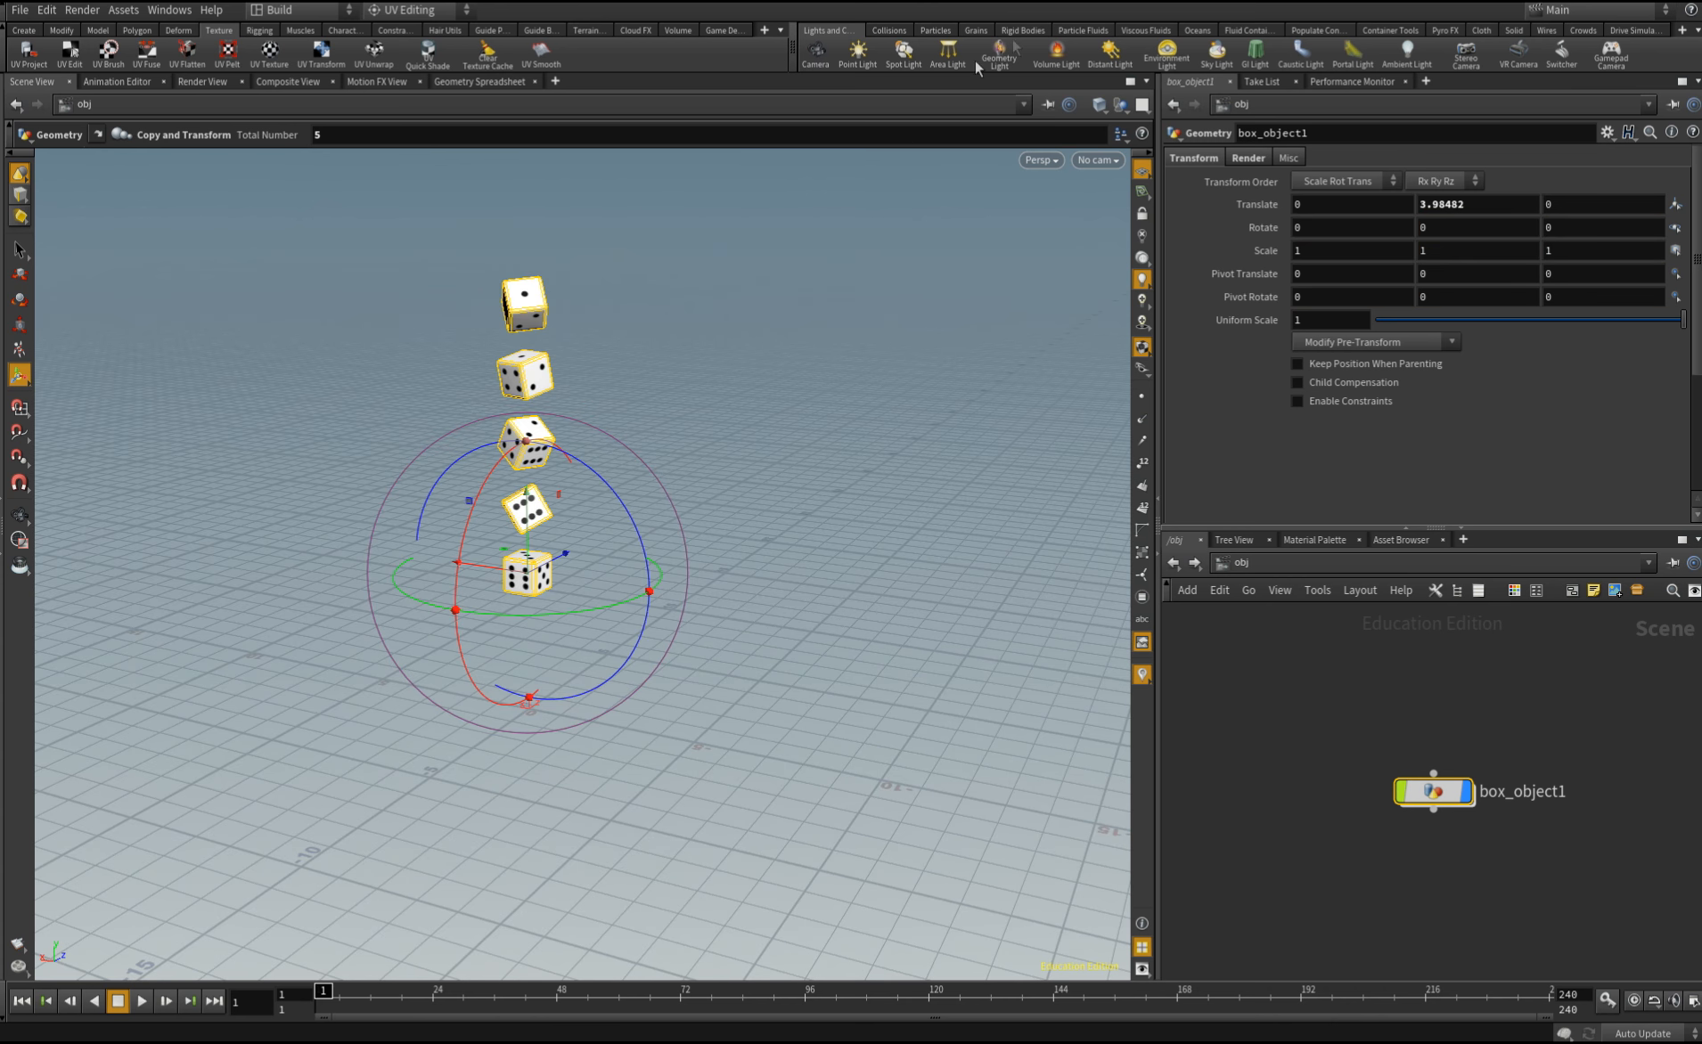
# Add a ground plane collision object beneath the stack of dice
pyautogui.click(1023, 30)
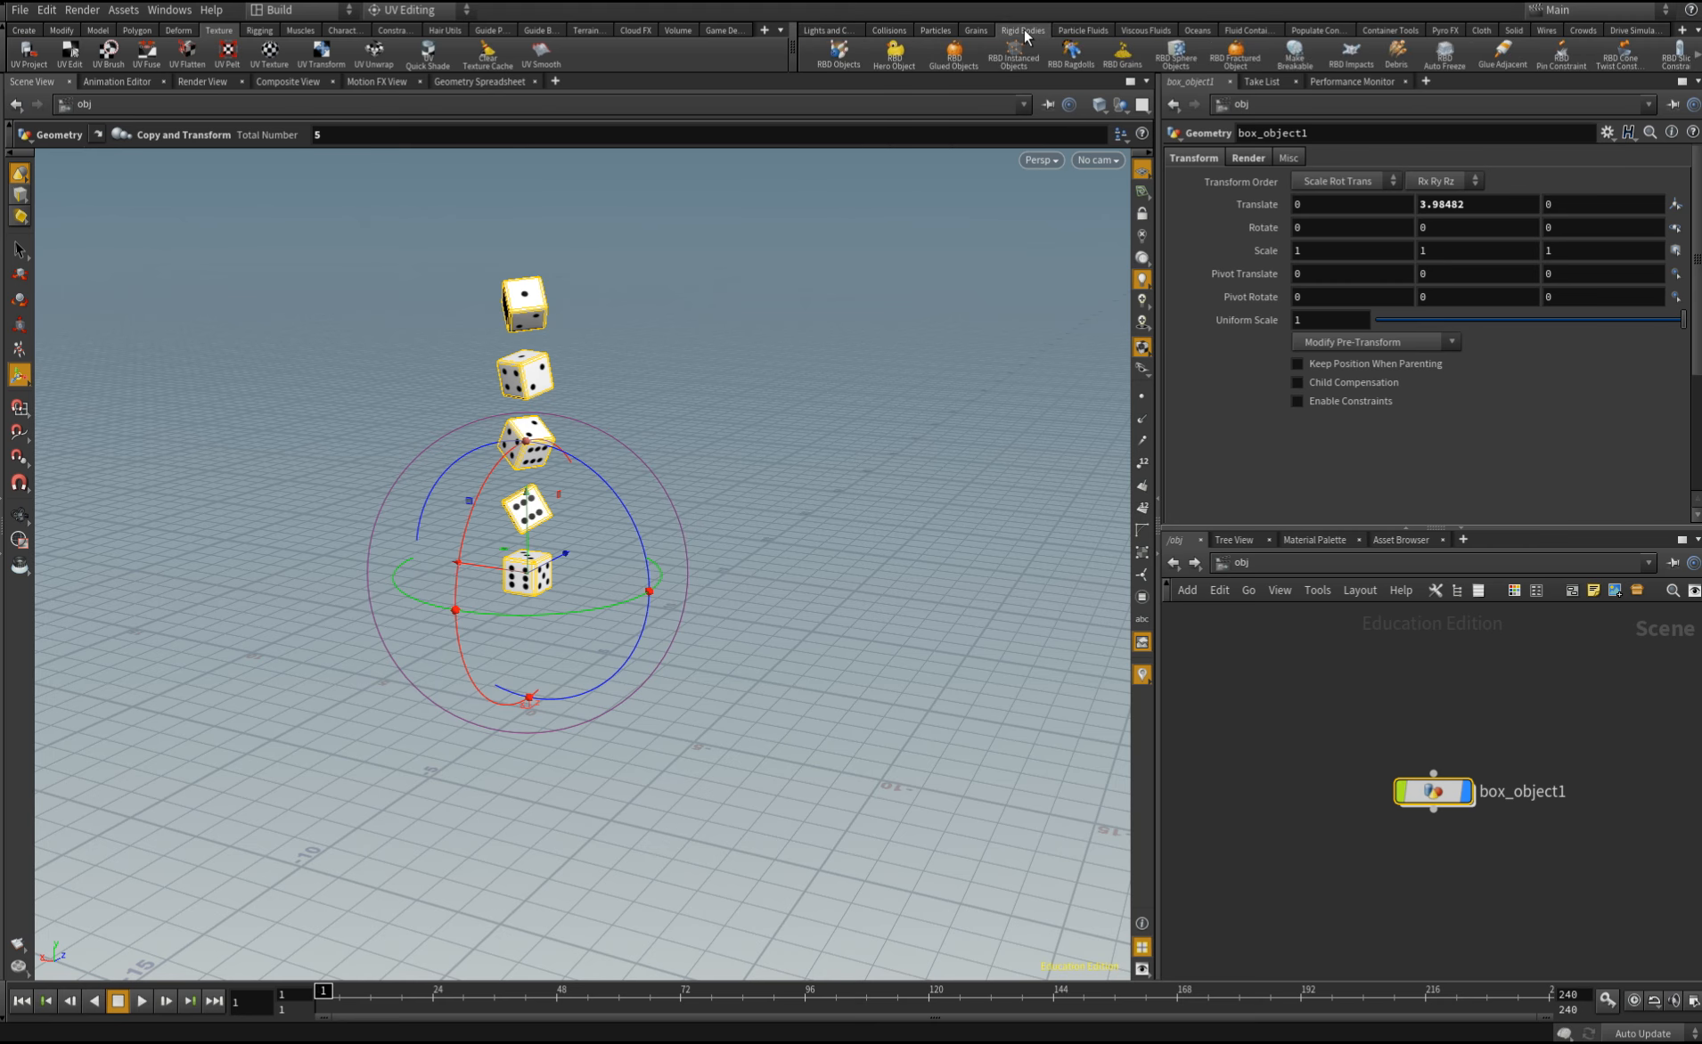
pyautogui.click(891, 30)
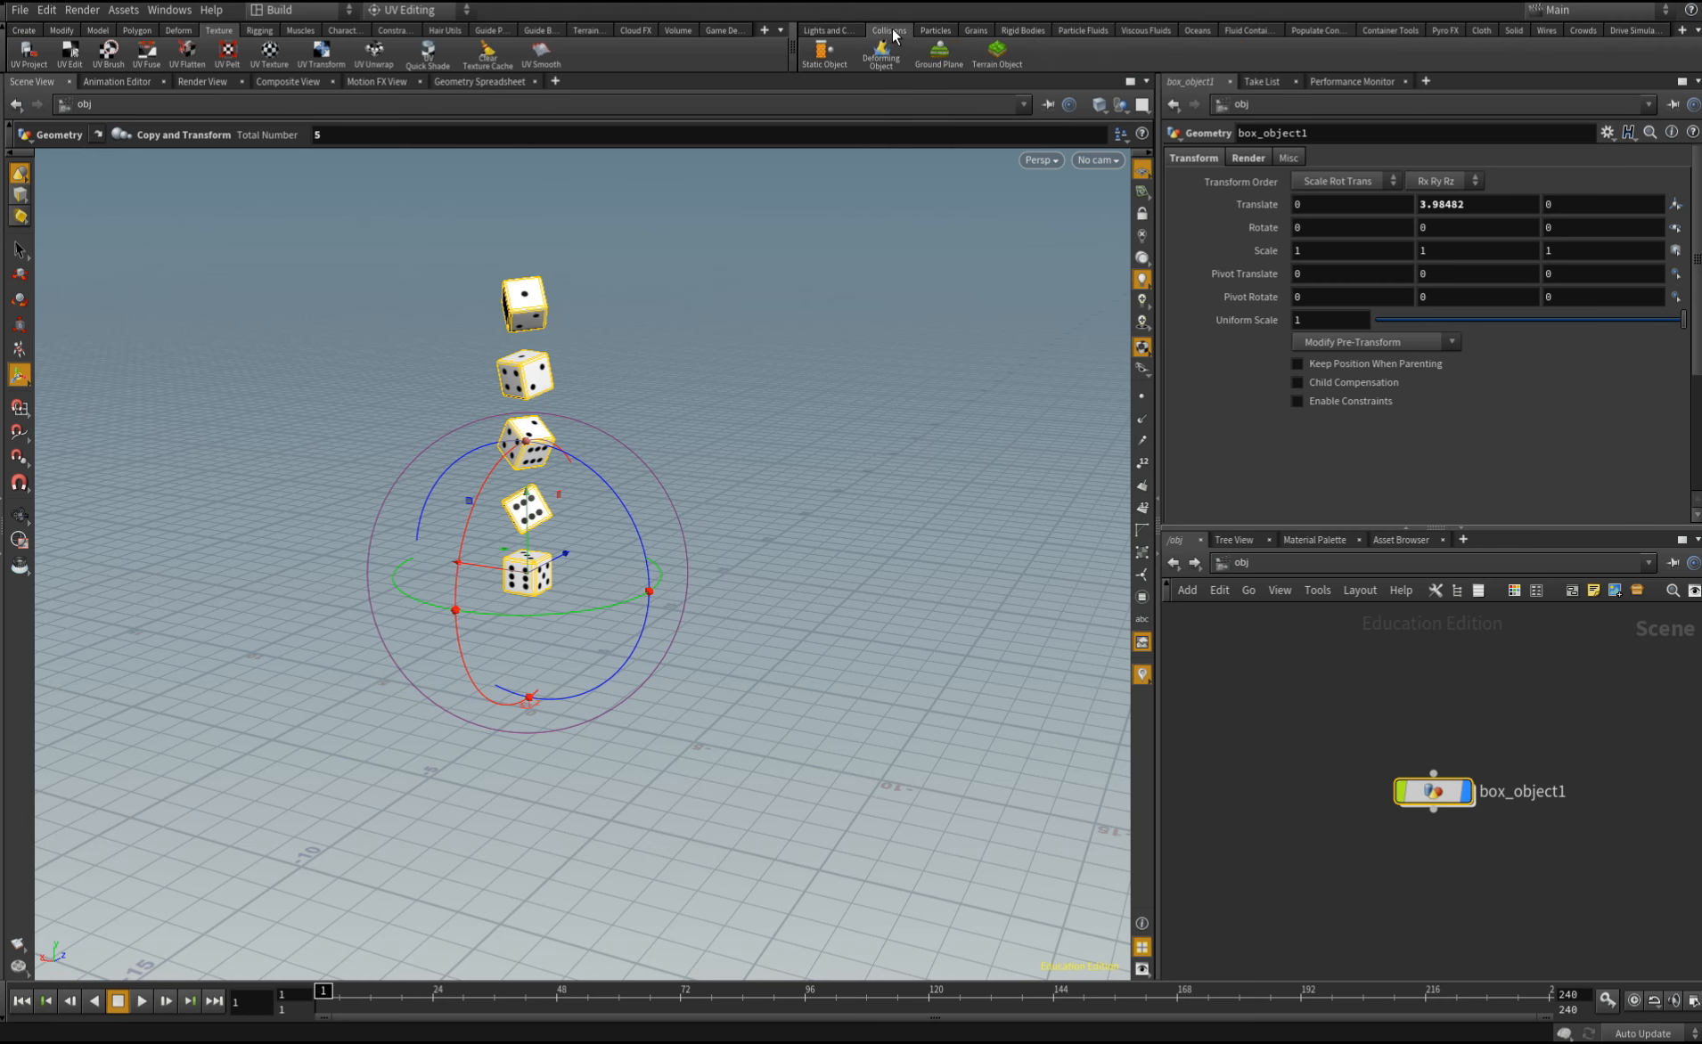
pyautogui.click(937, 54)
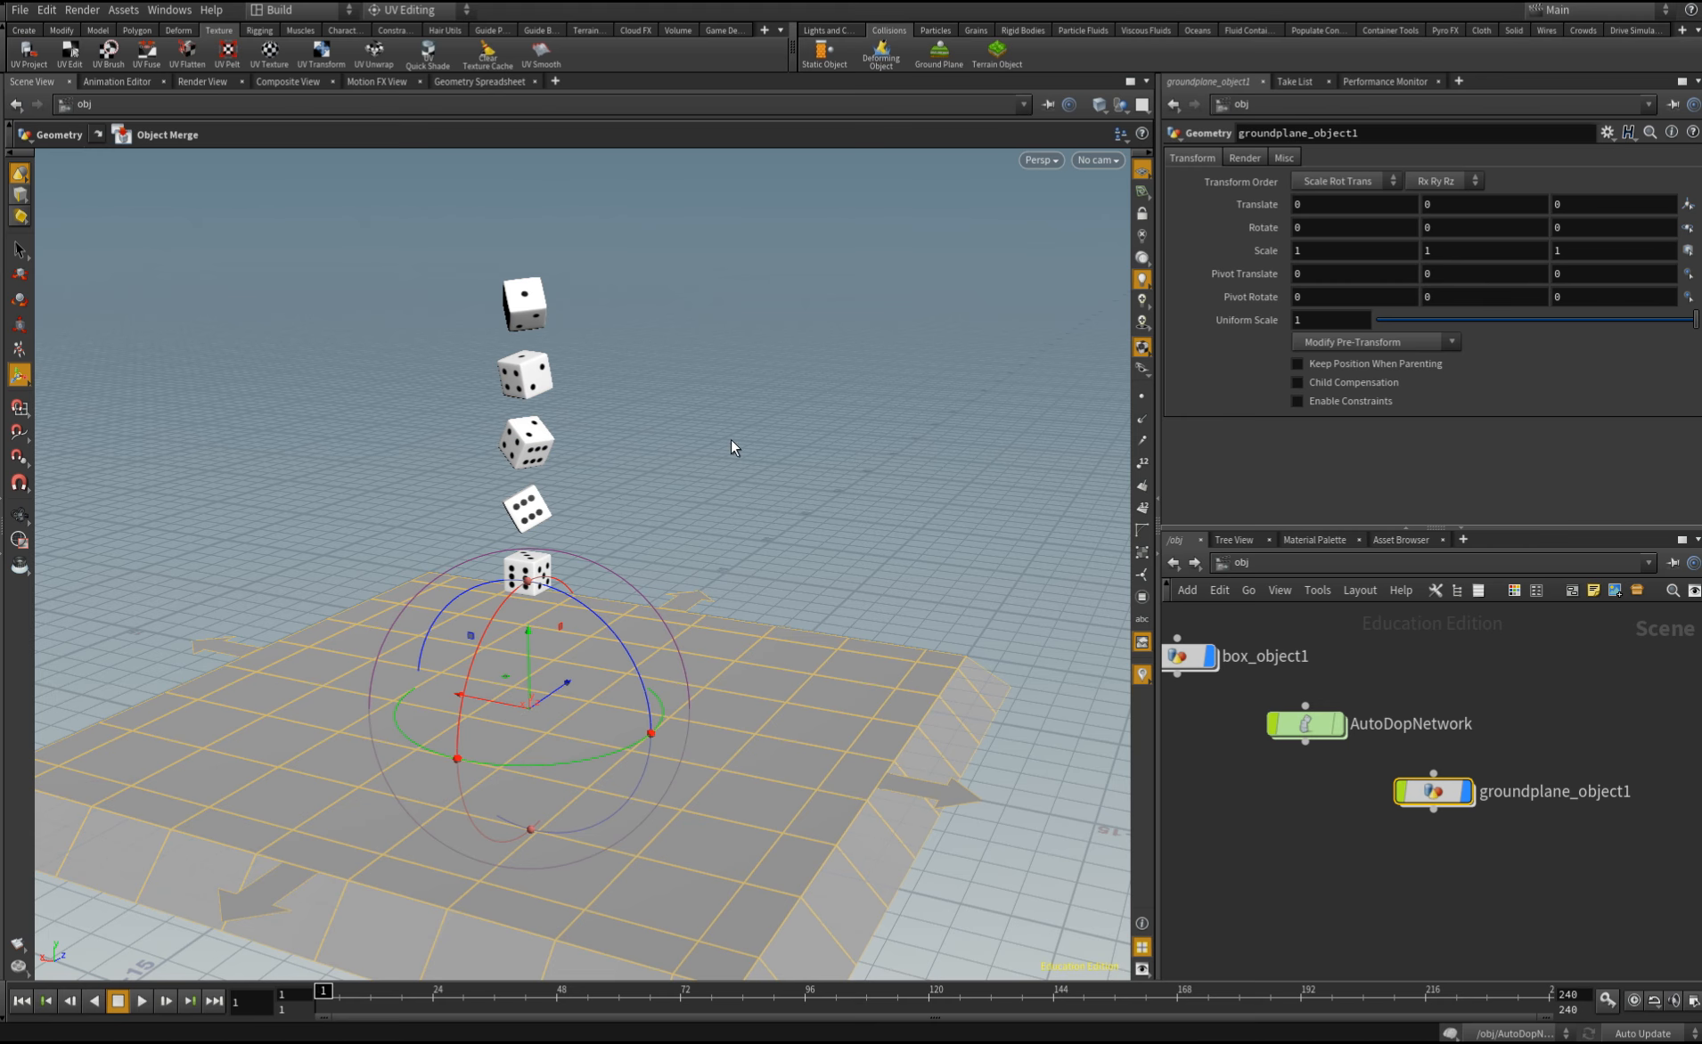
# Select the stack of dice and convert it into RBD objects
pyautogui.click(20, 251)
pyautogui.moveTo(426, 176); pyautogui.dragTo(593, 606)
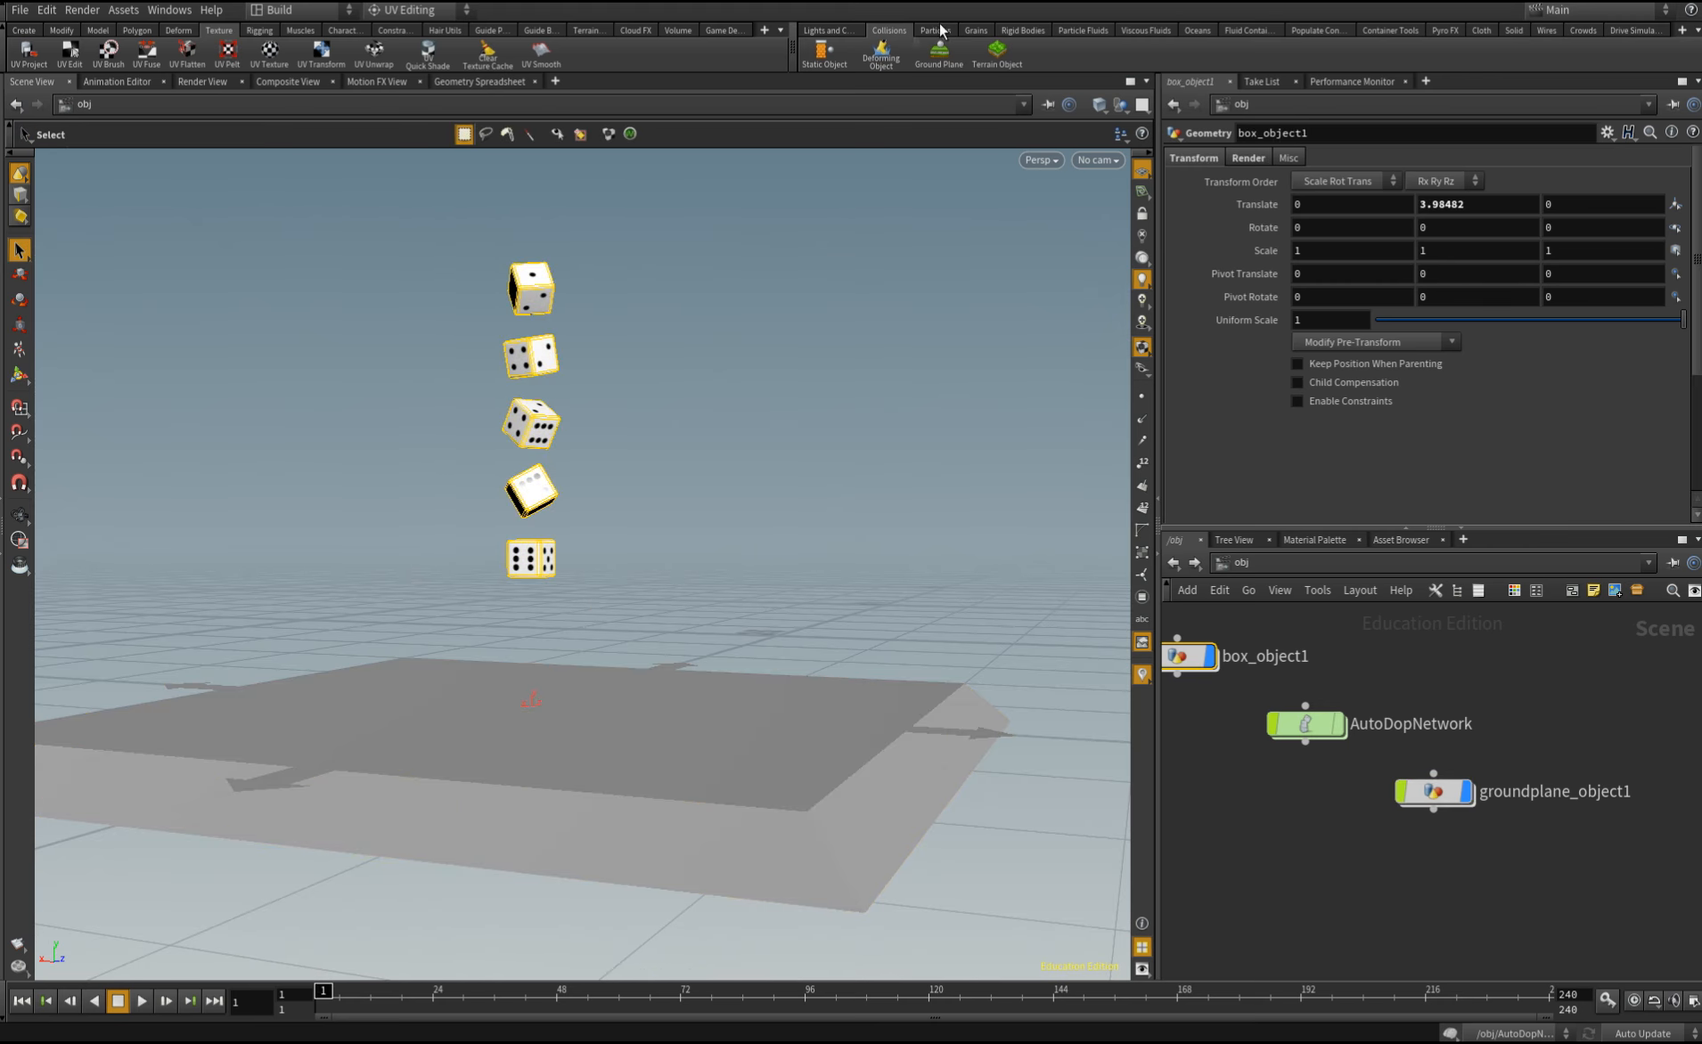
pyautogui.click(1025, 30)
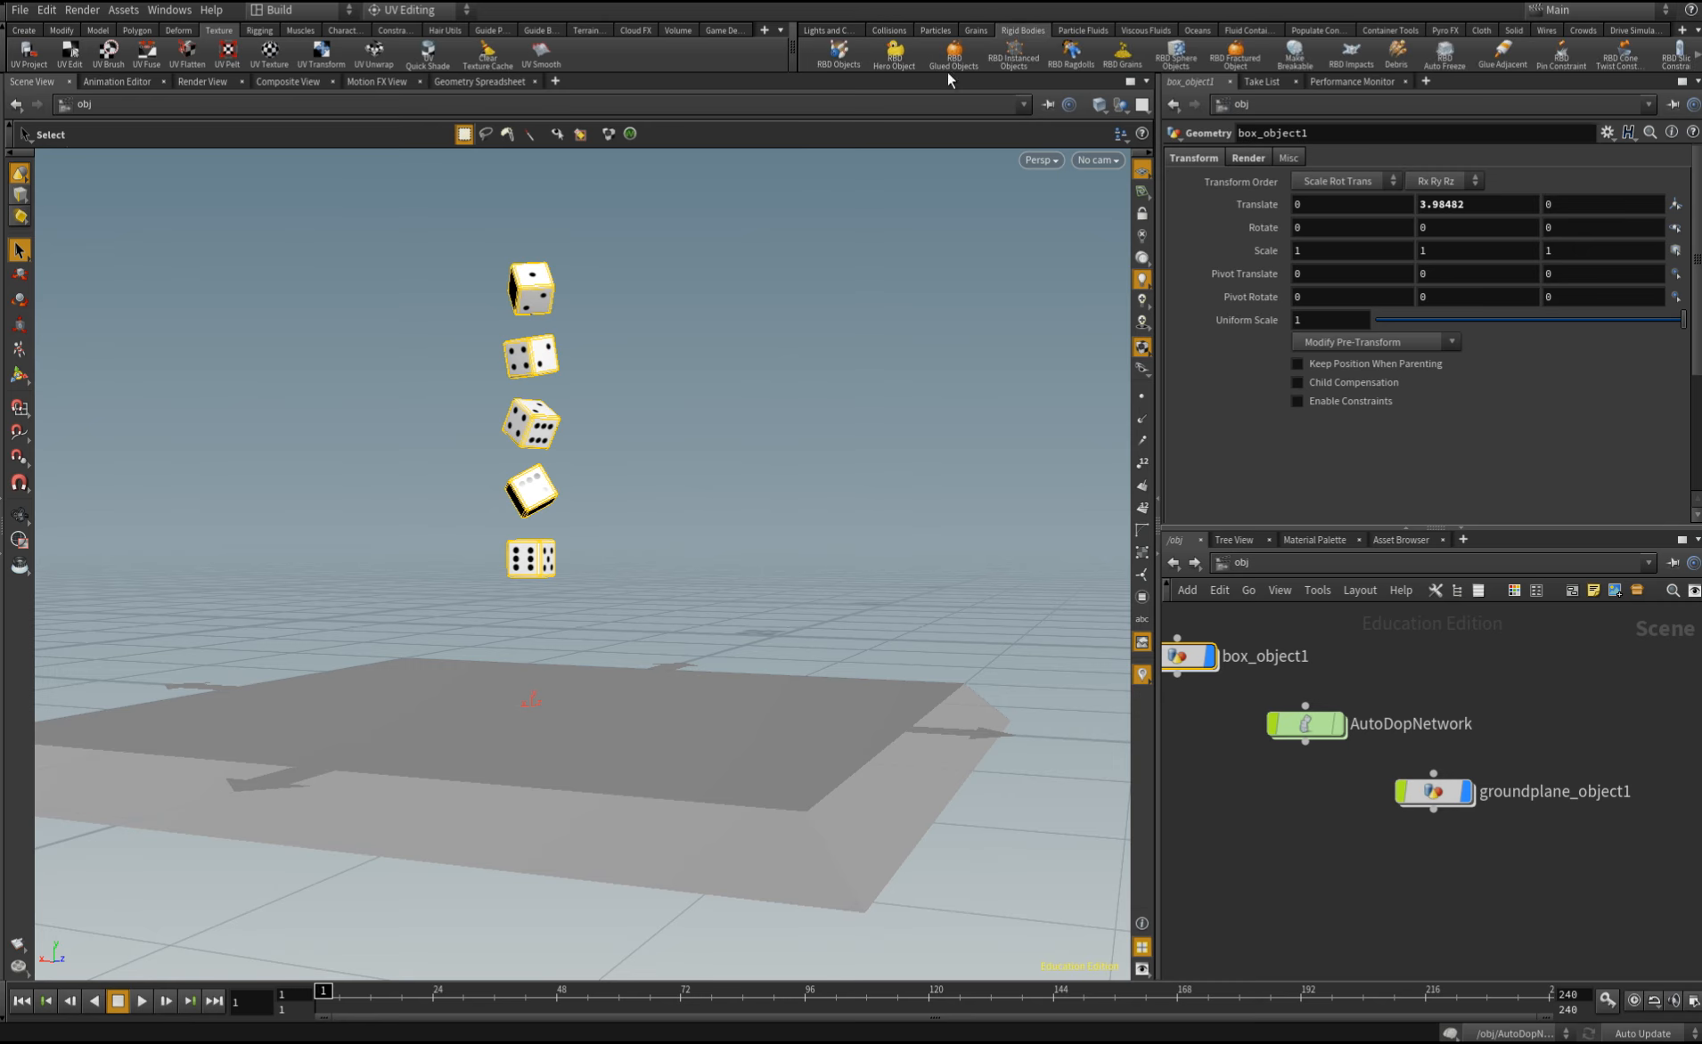
pyautogui.click(835, 53)
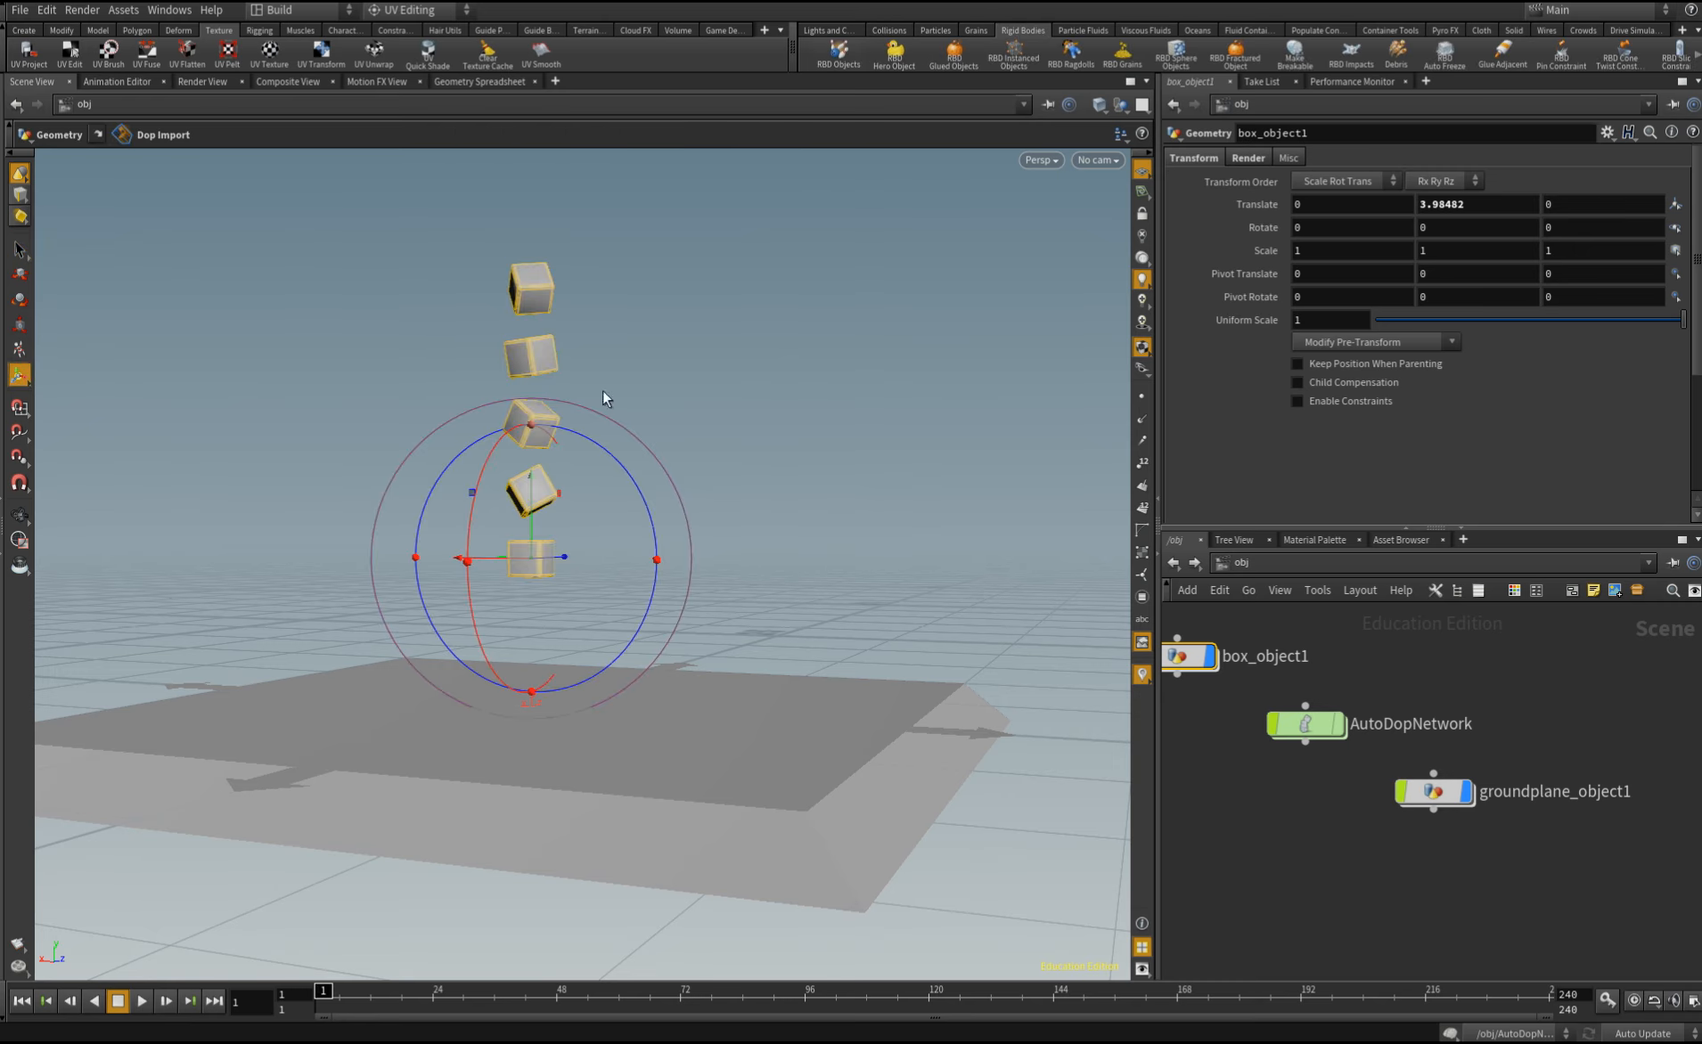
# Play the rigid body simulation and scrub through the timeline to review the falling dice
pyautogui.click(140, 1000)
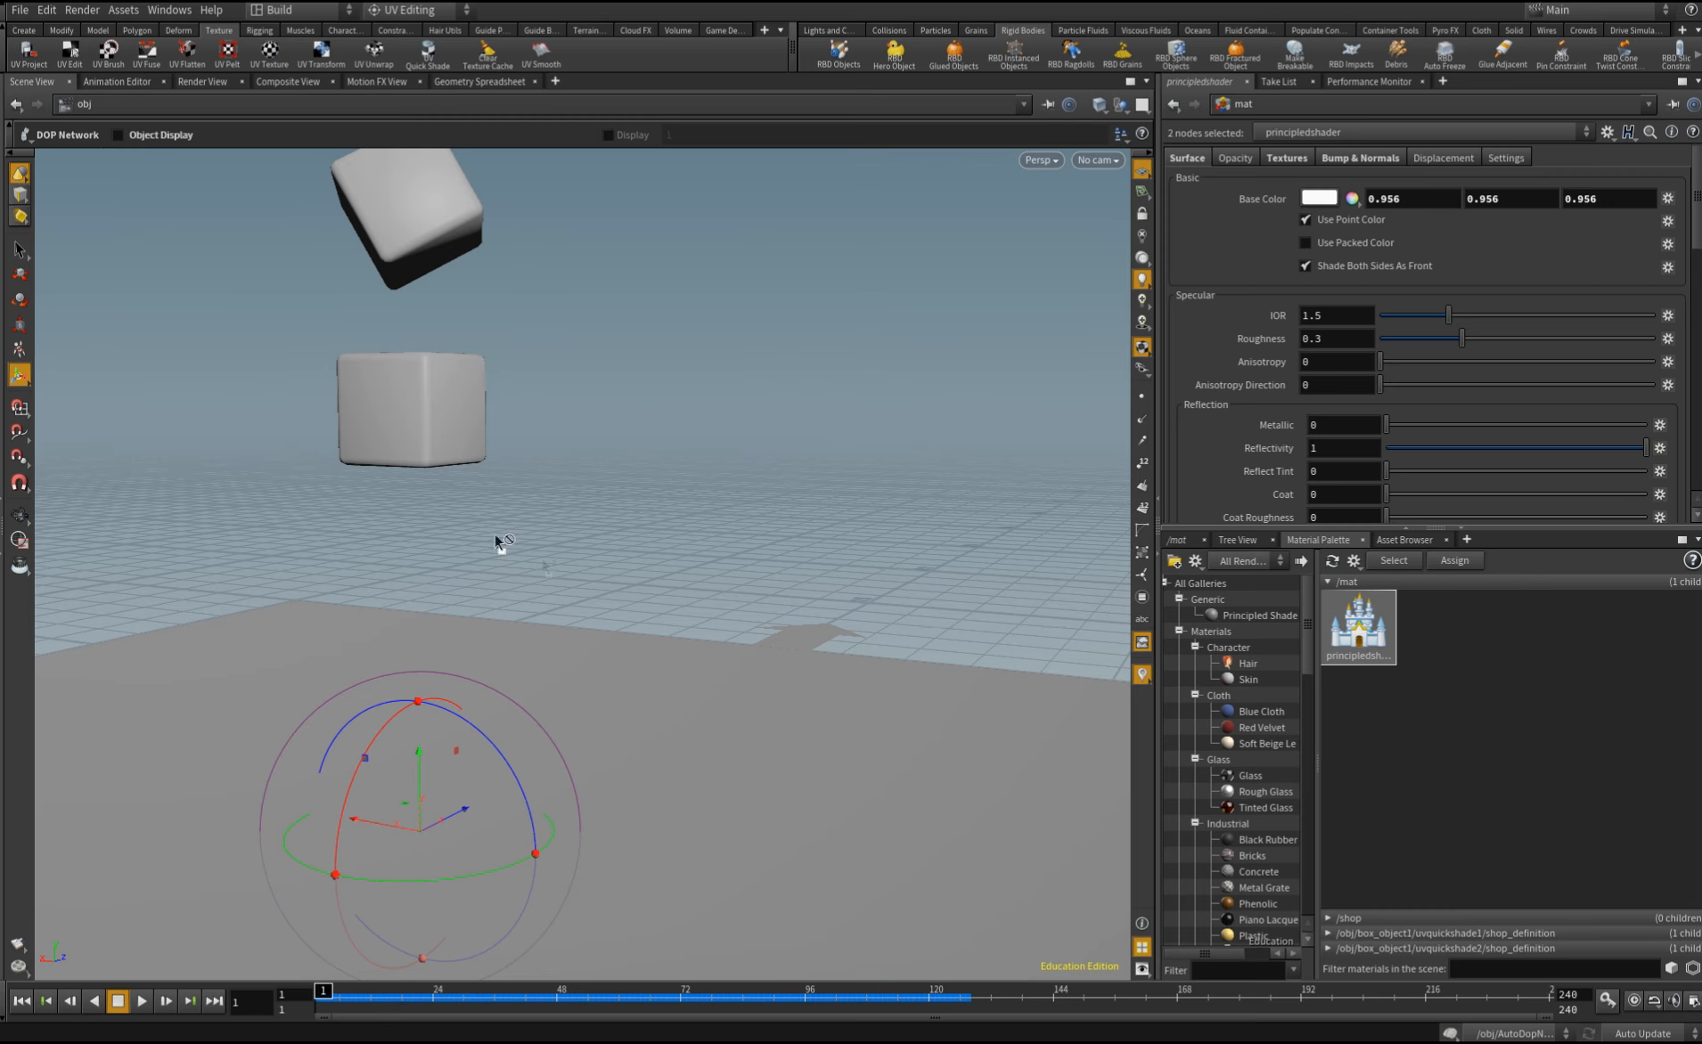
pyautogui.moveTo(322, 991); pyautogui.dragTo(726, 991)
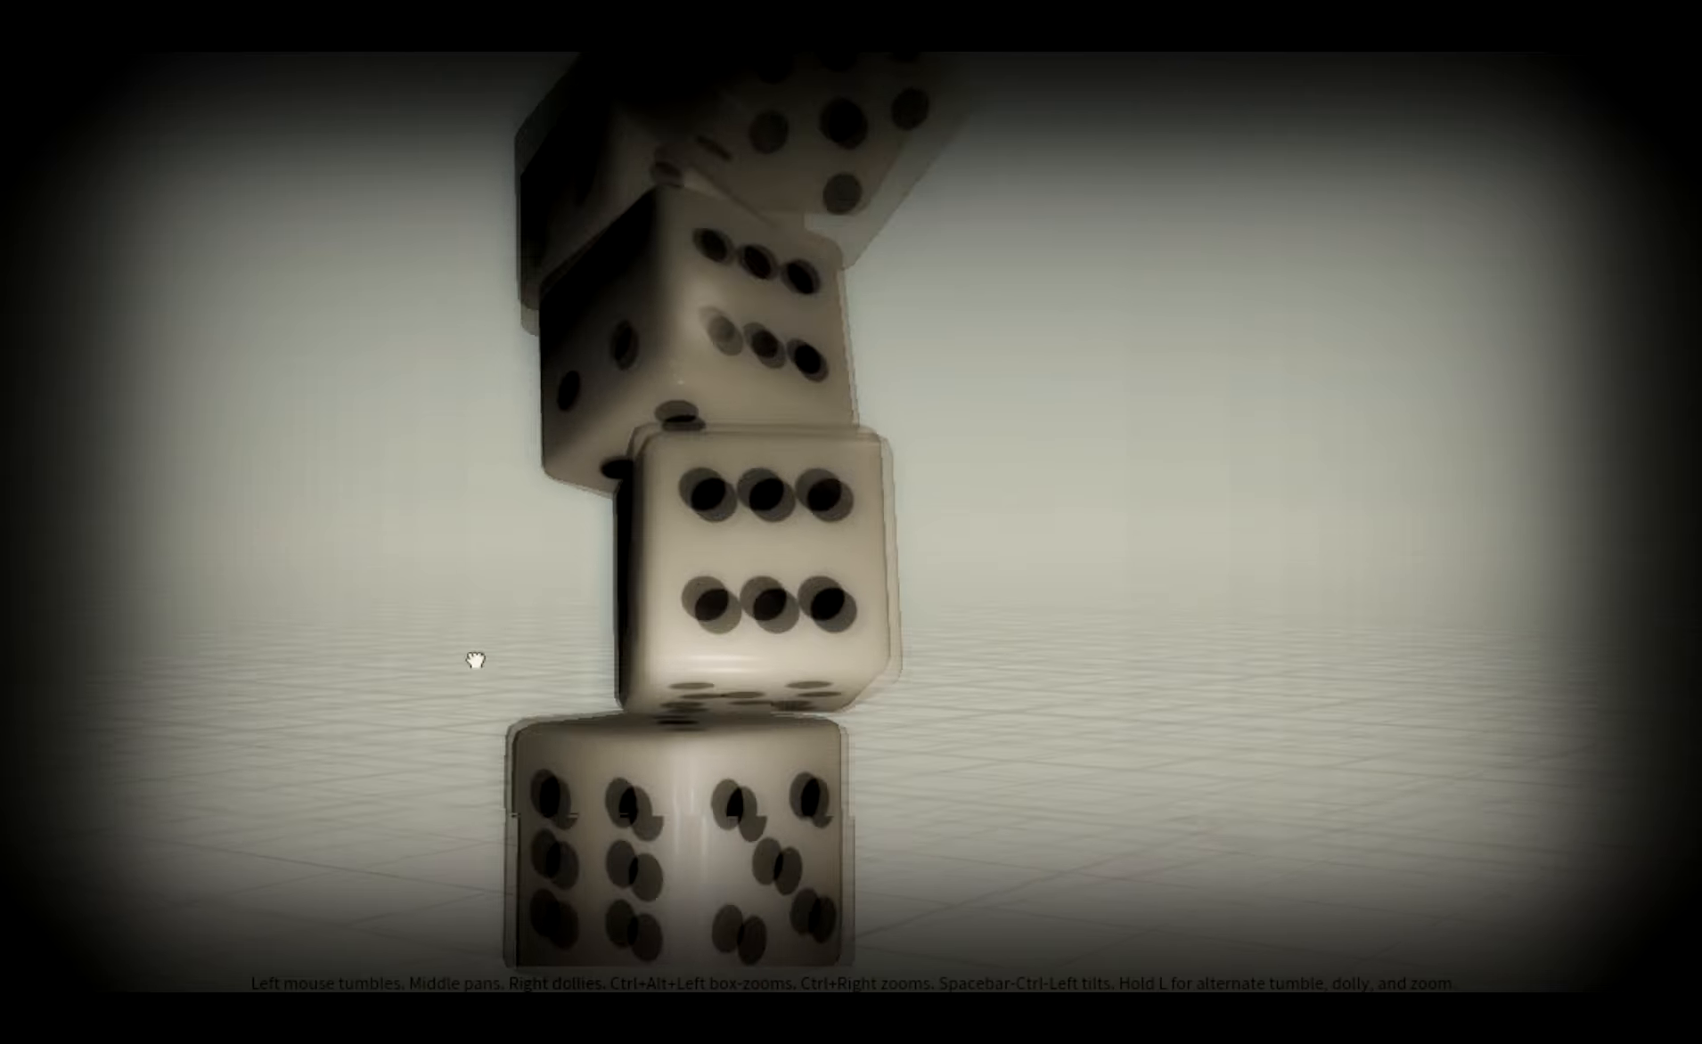